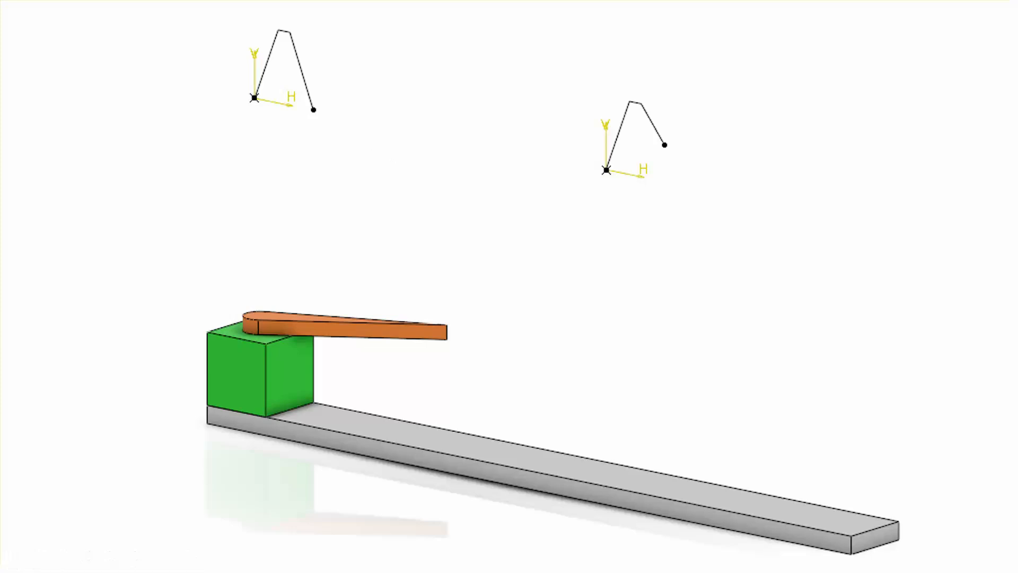
left_click(521, 221)
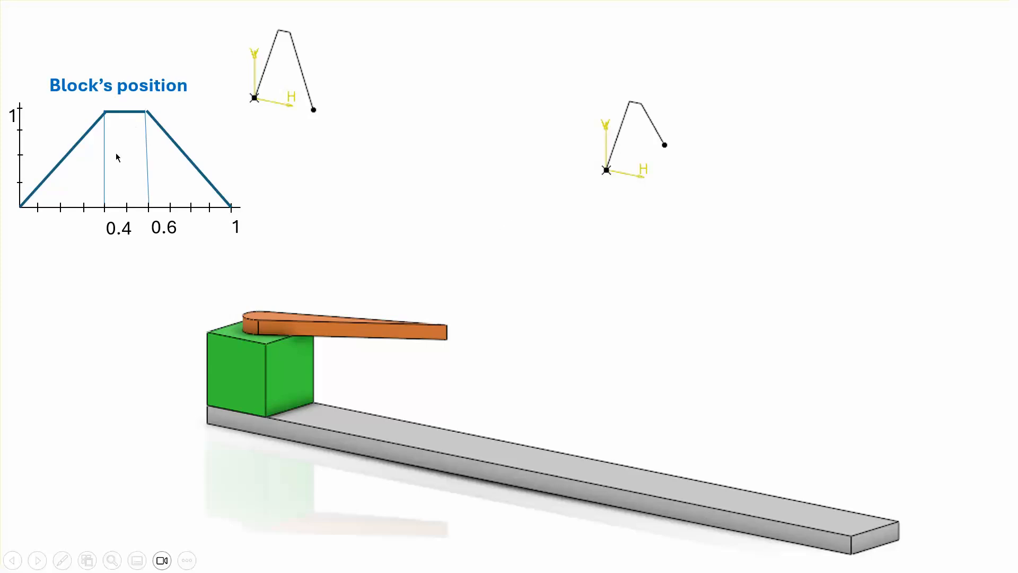
left_click(728, 201)
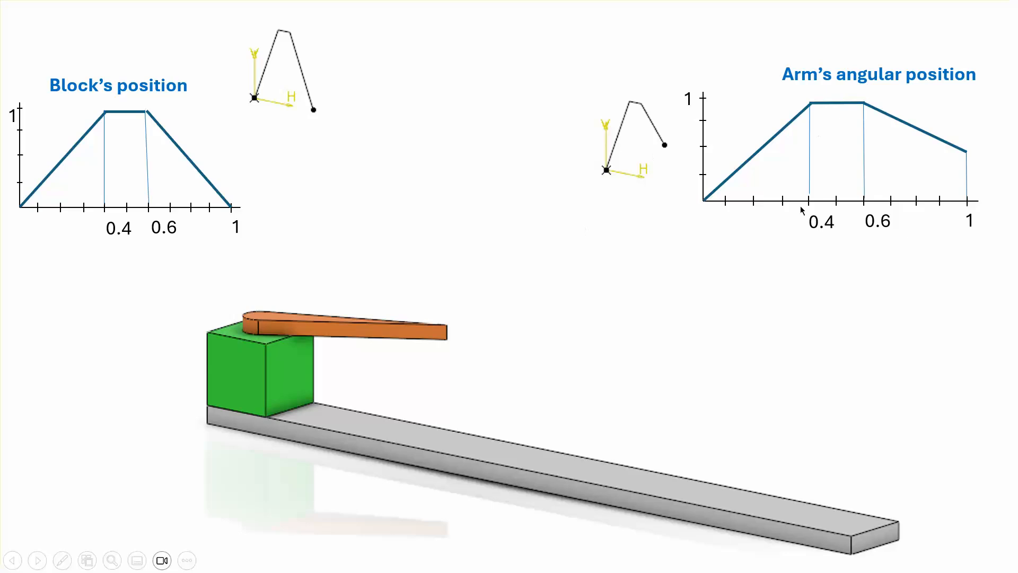
left_click(803, 337)
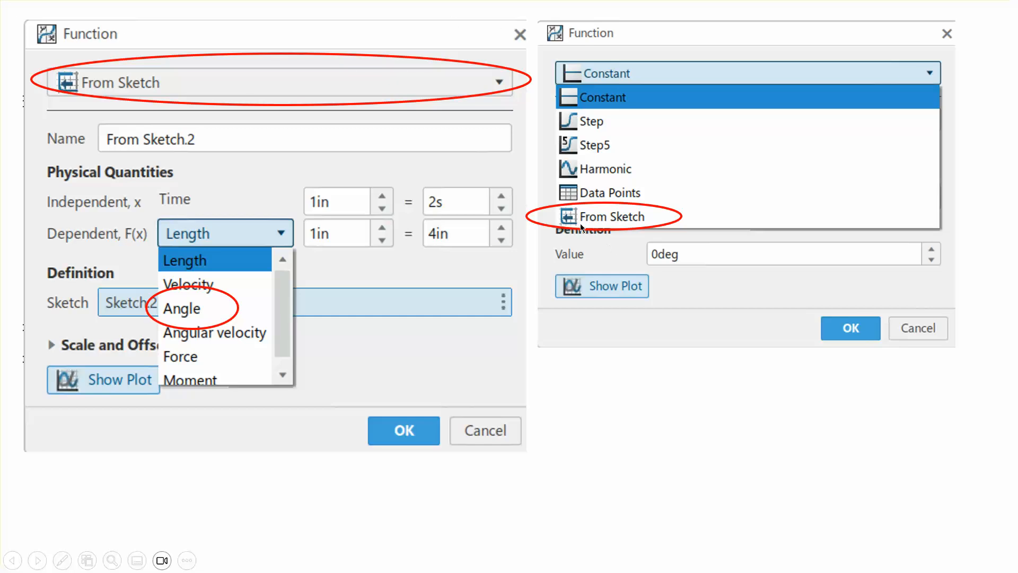
left_click(644, 393)
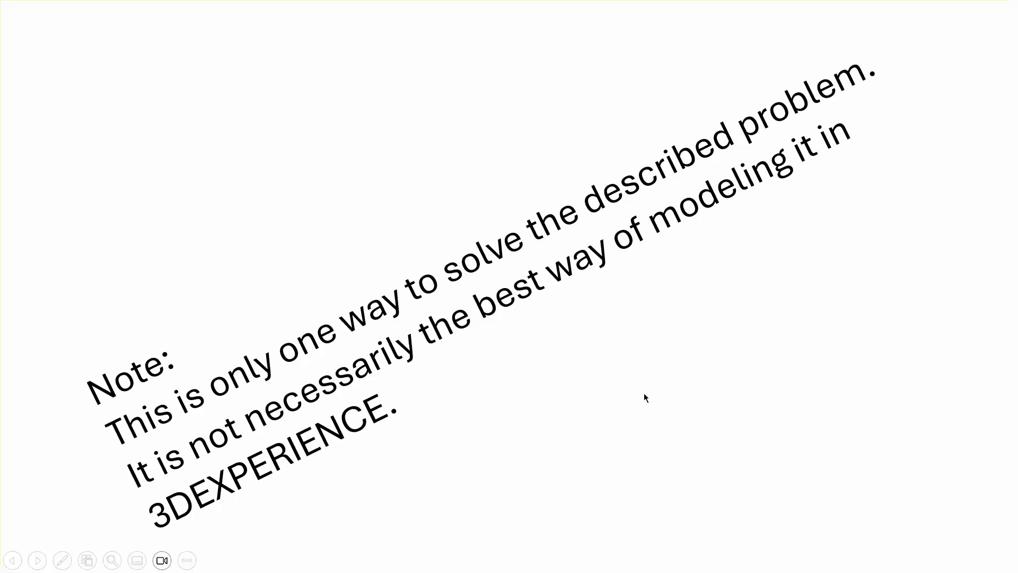
left_click(643, 393)
left_click(644, 393)
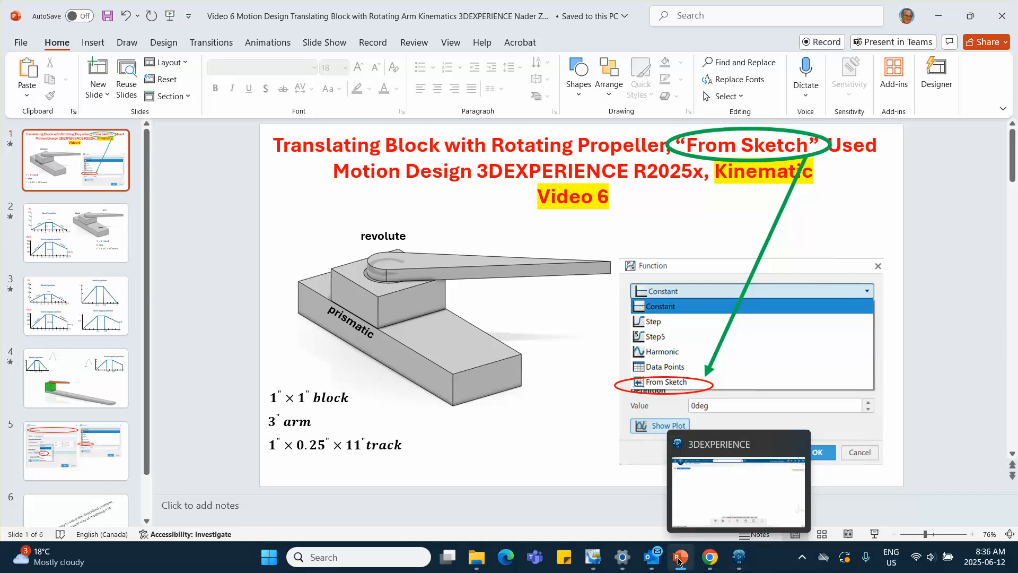
Step: Switch from the presentation to the 3DEXPERIENCE window
right_click(648, 553)
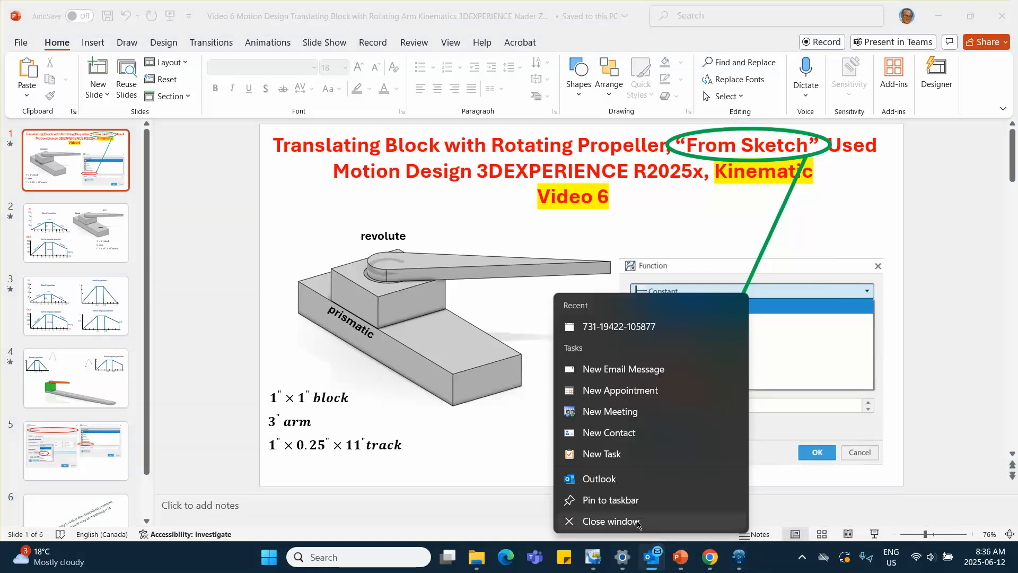
left_click(679, 533)
left_click(738, 557)
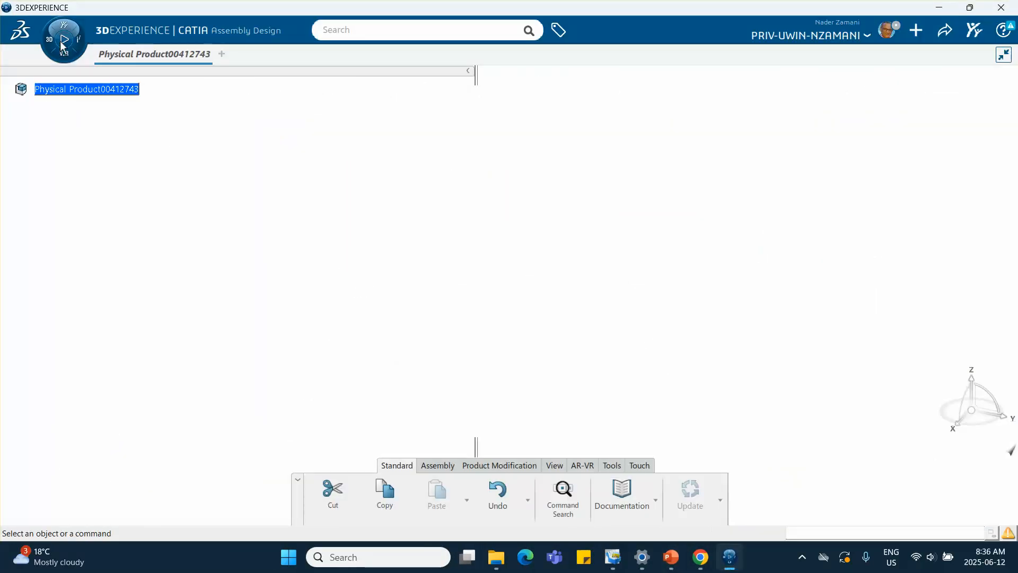
Step: Insert a new 3D Part under the root physical product
left_click(78, 89)
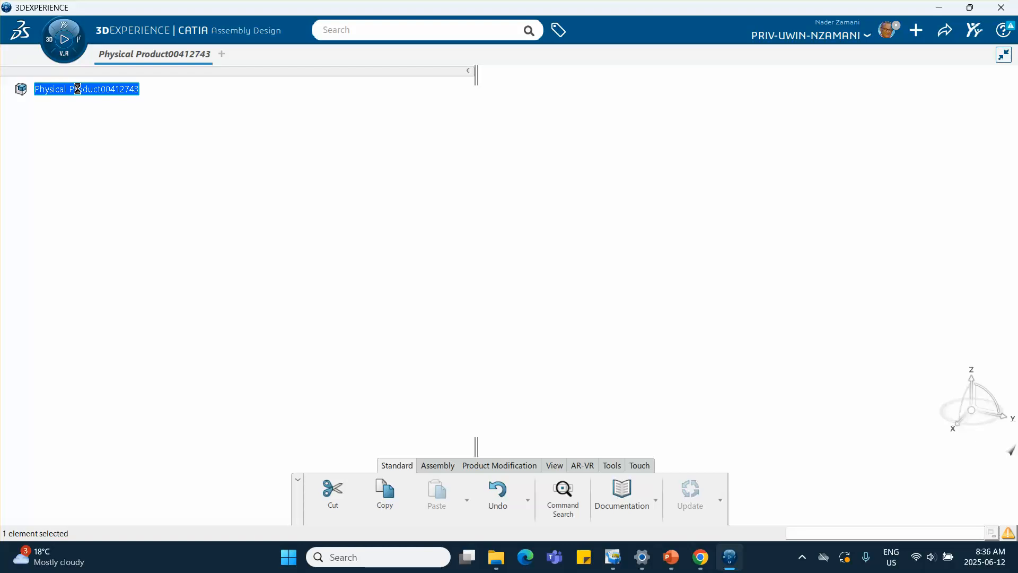
right_click(78, 89)
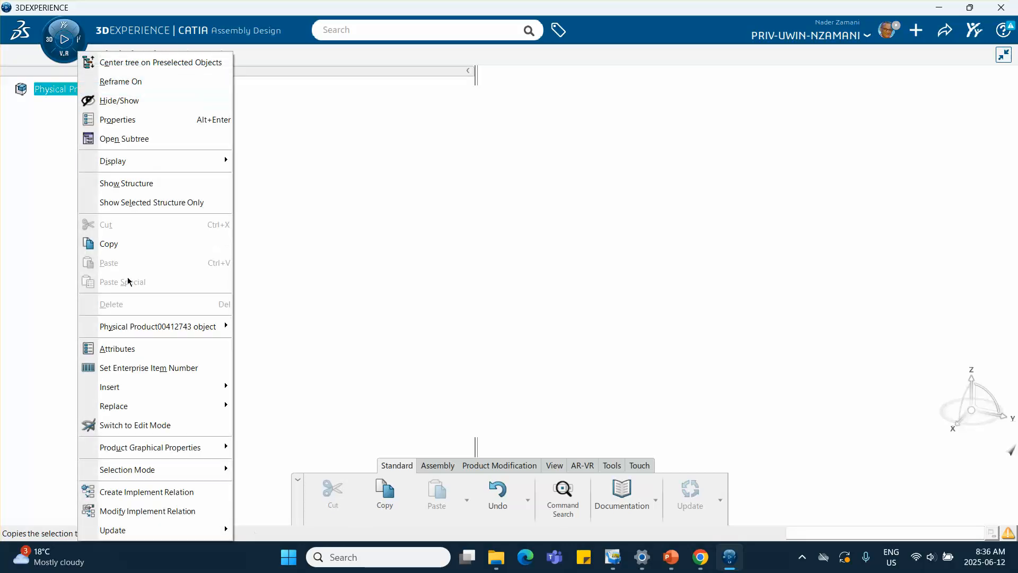
mouse_move(142, 396)
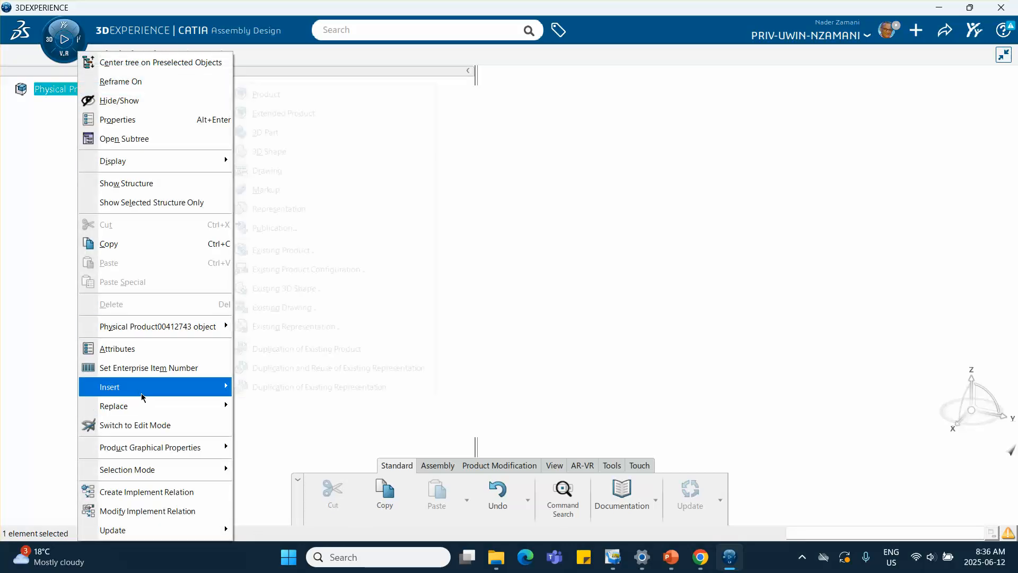
left_click(323, 136)
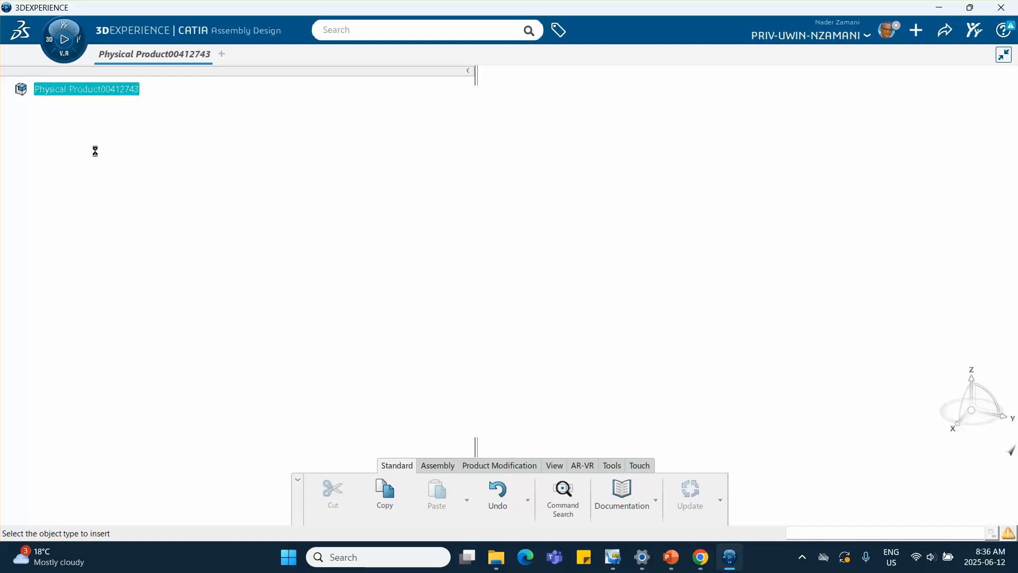
Step: Open the new part's properties and set both its reference title and instance title to track
right_click(112, 108)
left_click(153, 81)
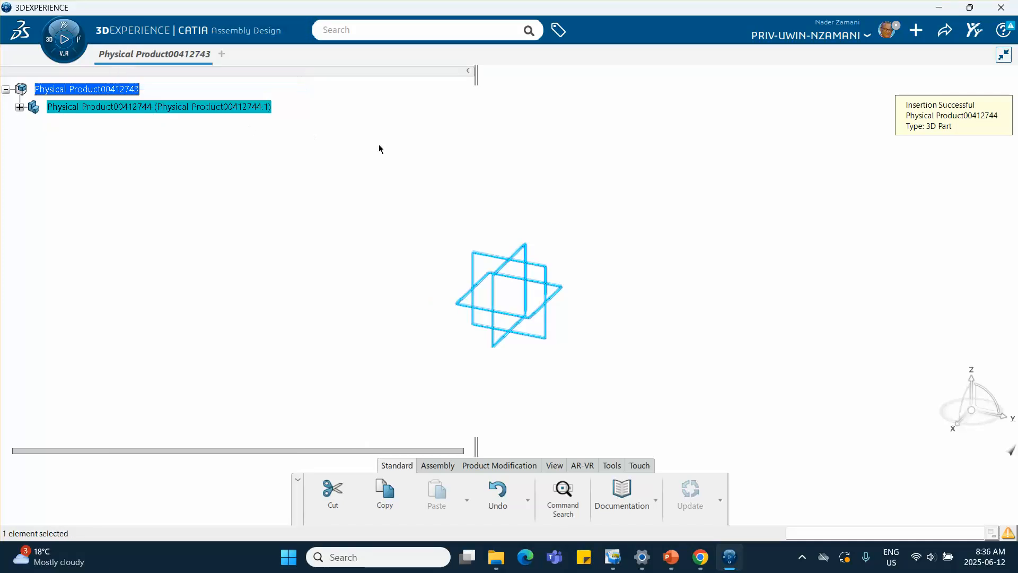
left_click_drag(754, 190, 525, 190)
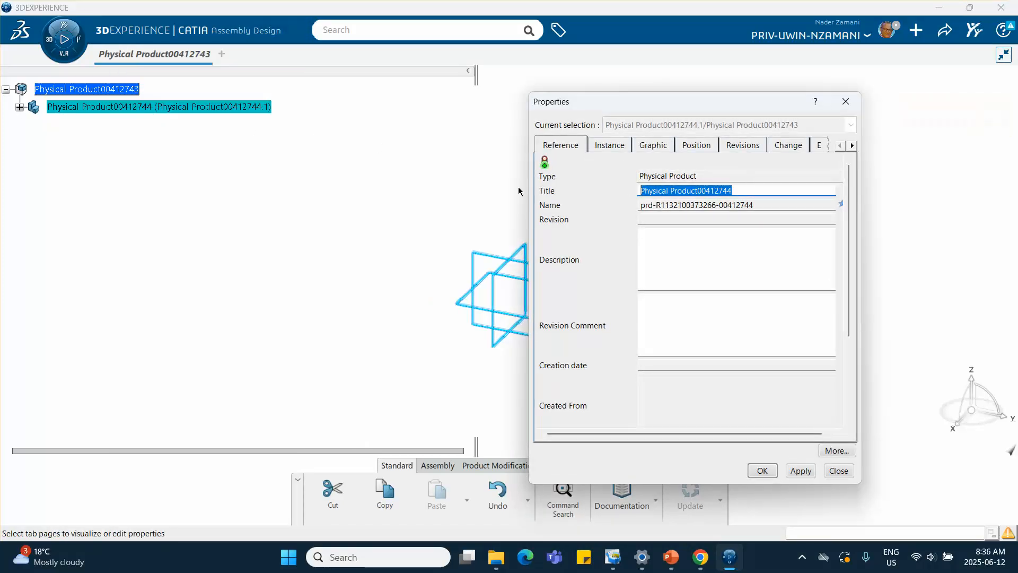
type("track")
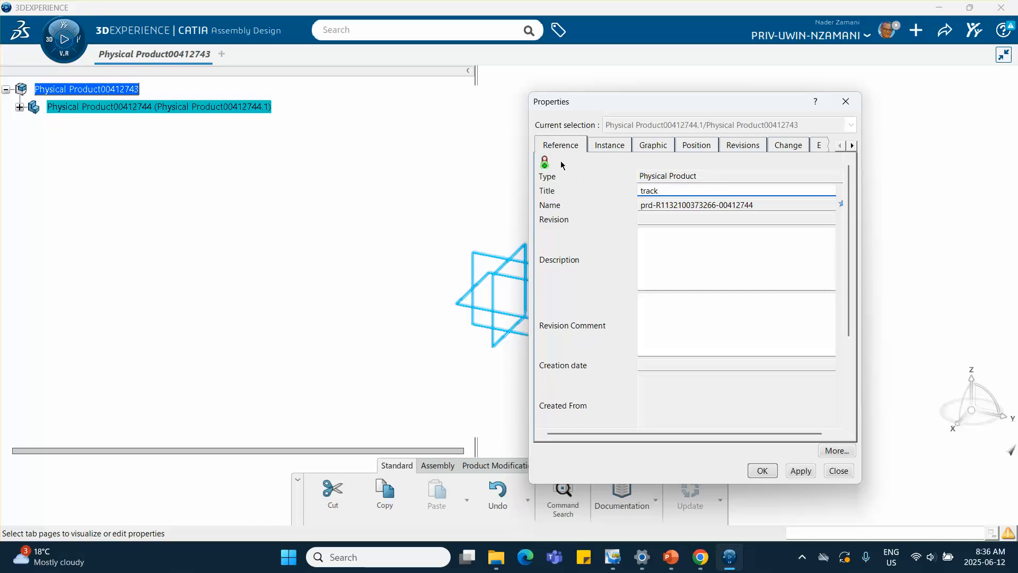
left_click(607, 145)
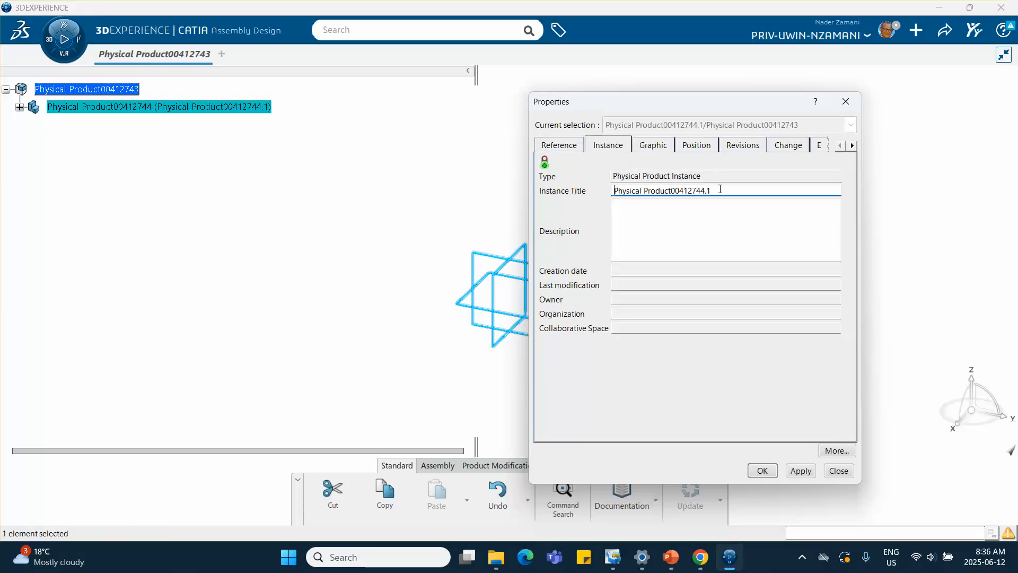
left_click_drag(742, 190, 518, 168)
type("track")
left_click(762, 470)
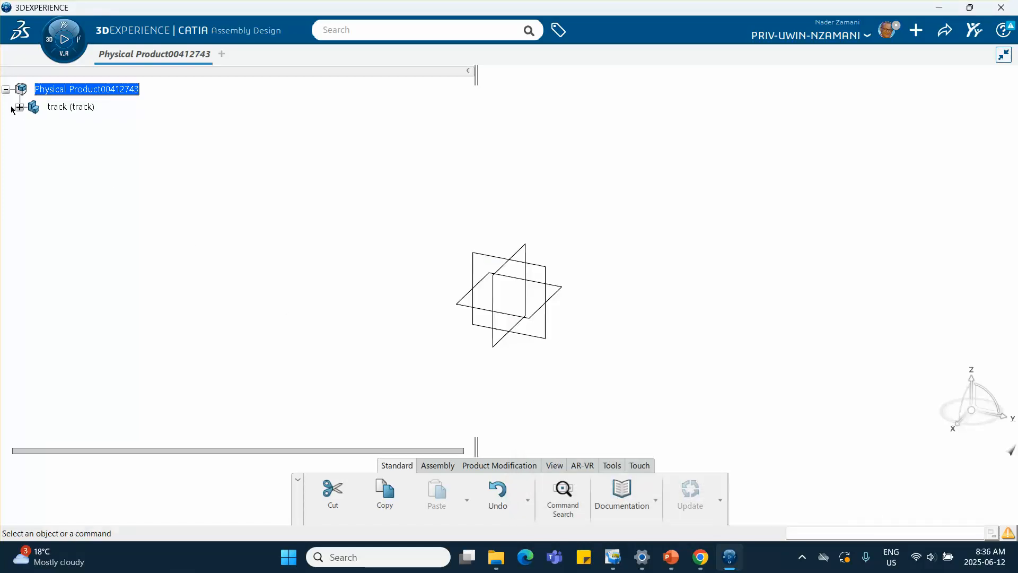
Step: Expand the track part and open its 3D shape for Part Design, closing the Make Service panel
left_click(20, 107)
left_click(33, 125)
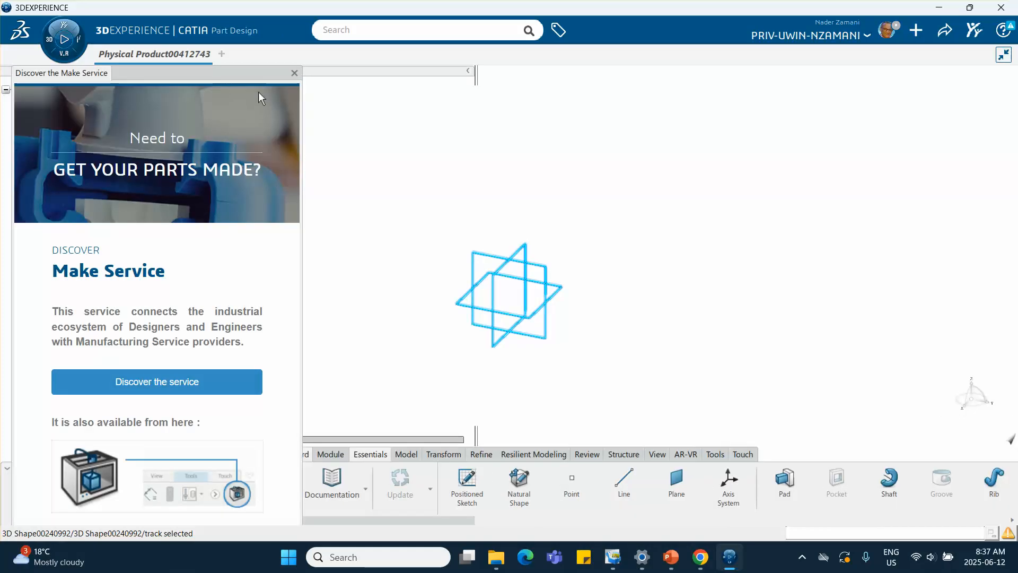
left_click(293, 72)
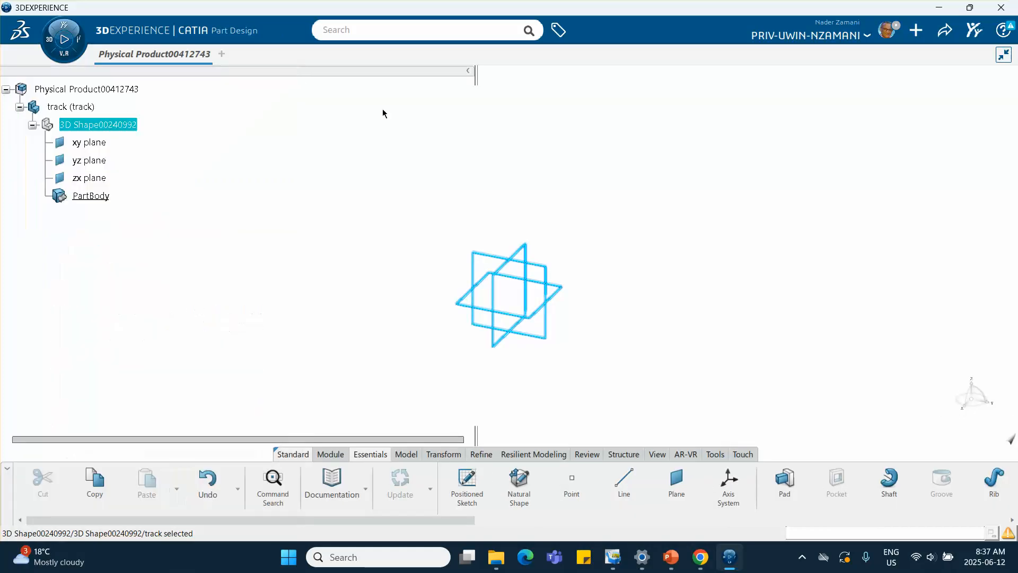
Step: Start a sketch on the zx plane and draw a rectangle from the origin about 2.6 in long
left_click(526, 255)
left_click(613, 209)
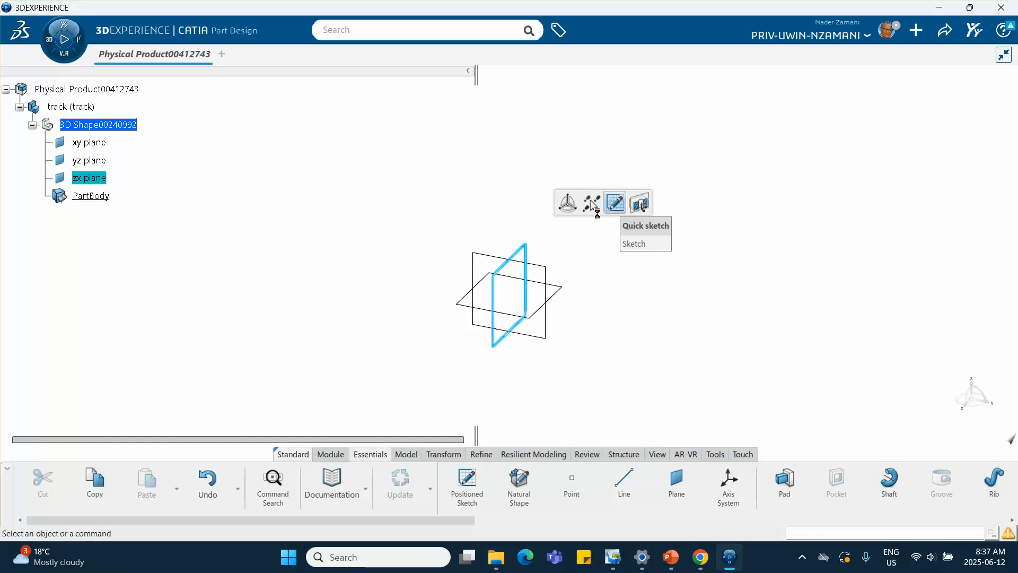
left_click(565, 482)
left_click(508, 297)
left_click(395, 317)
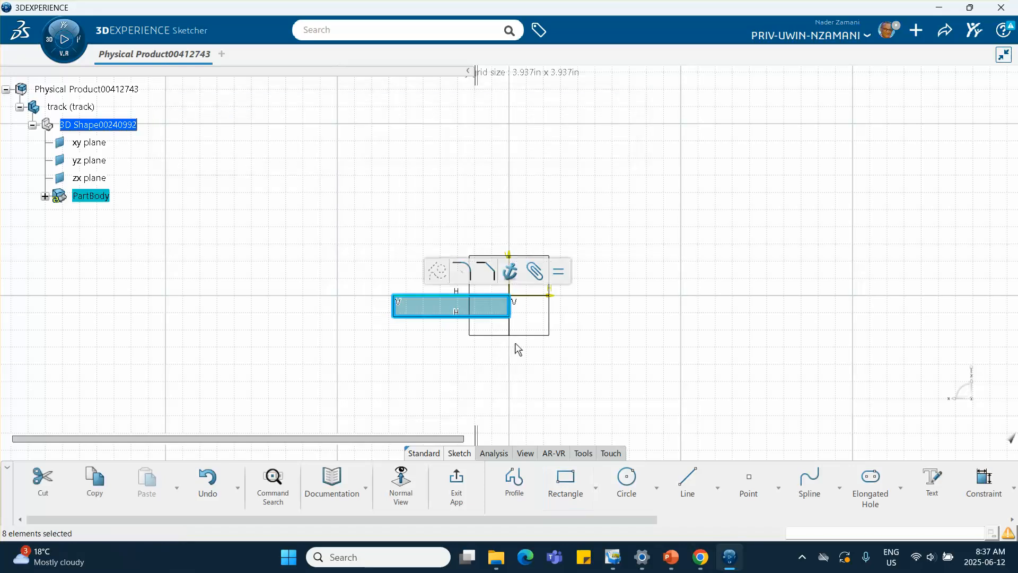
Step: Dimension the rectangle's horizontal edge and set its length to 1 in
left_click(989, 482)
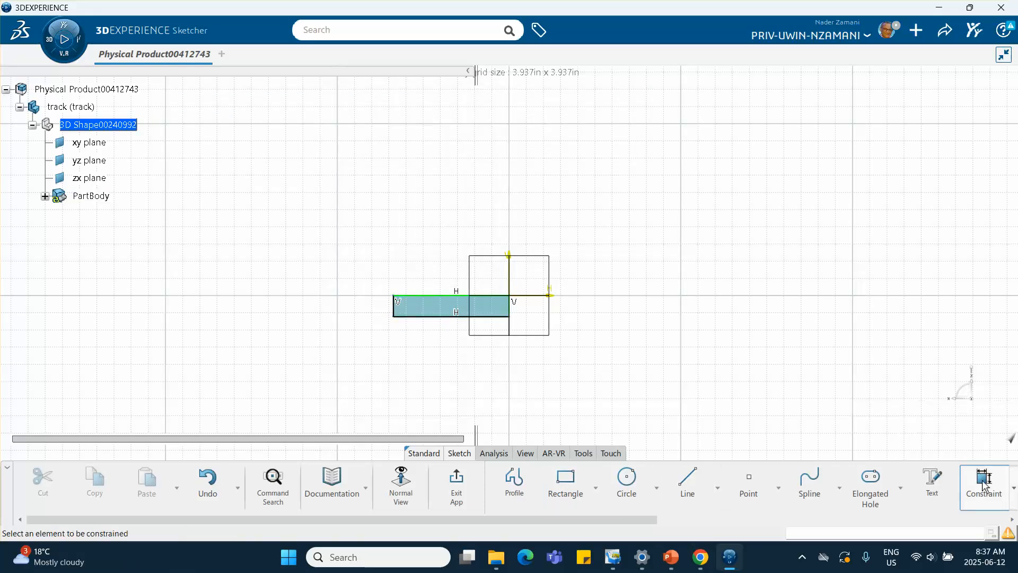
left_click(440, 317)
left_click(426, 357)
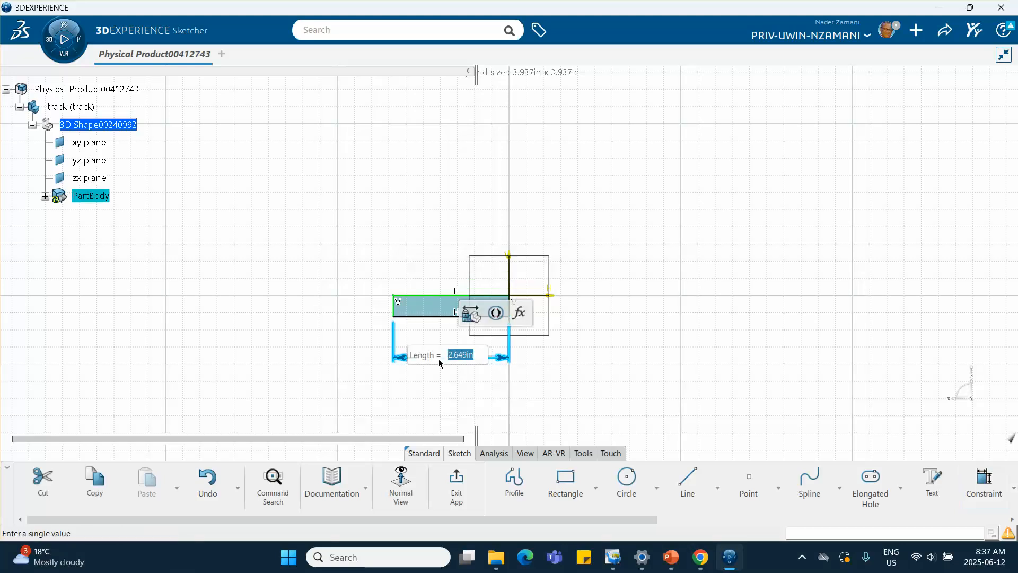
type("1")
key("Return")
Step: Dimension the rectangle's vertical edge and set its height to 0.25 in
left_click(556, 326)
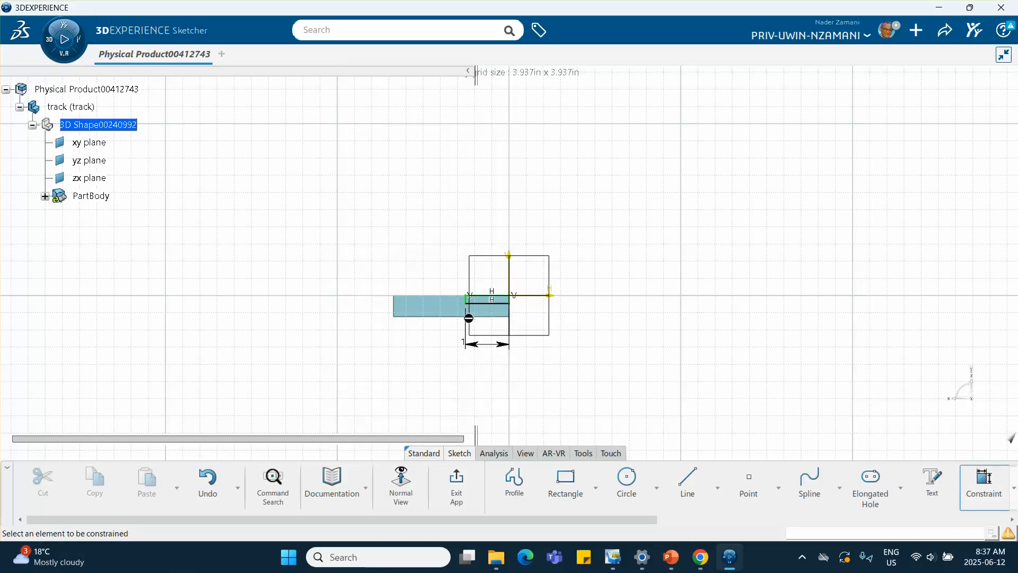
mouse_move(472, 310)
middle_mouse_down()
mouse_move(473, 334)
mouse_move(473, 287)
mouse_move(432, 289)
mouse_move(477, 204)
middle_mouse_up()
left_click(472, 336)
left_click(421, 336)
left_click(374, 342)
type(".25")
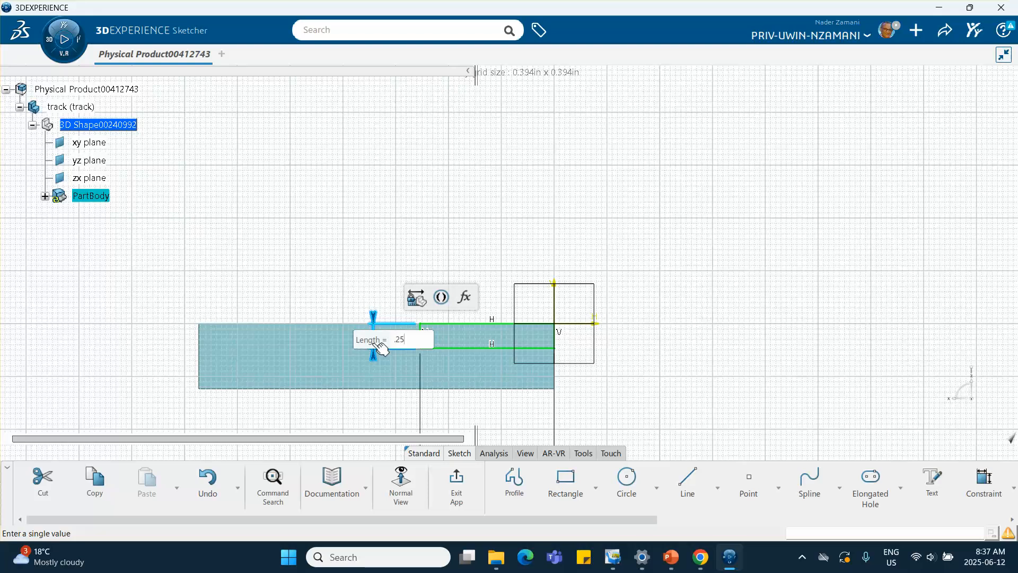
key("Return")
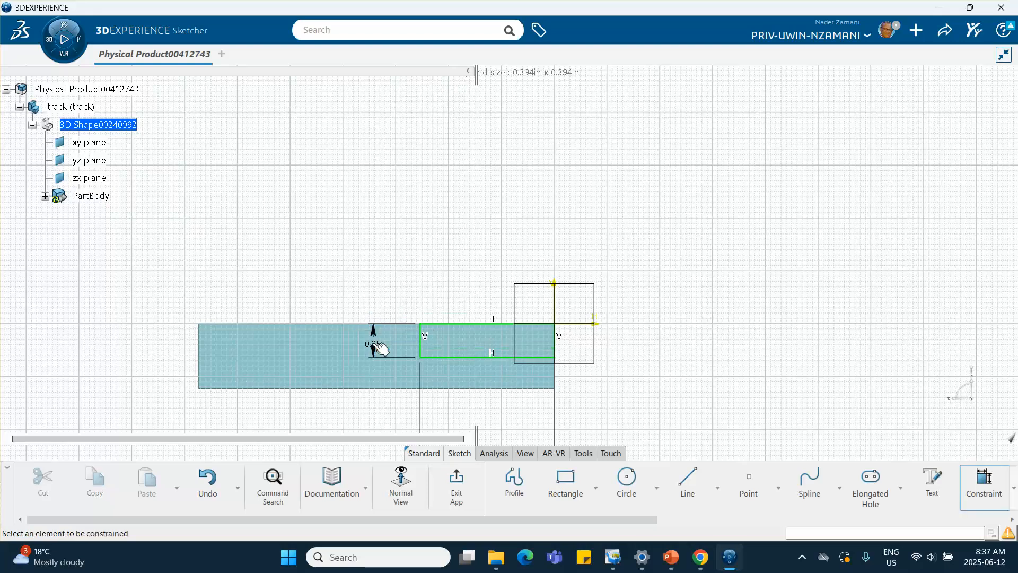
Step: Exit the sketch and pad the profile 11 in to form the track
left_click(456, 487)
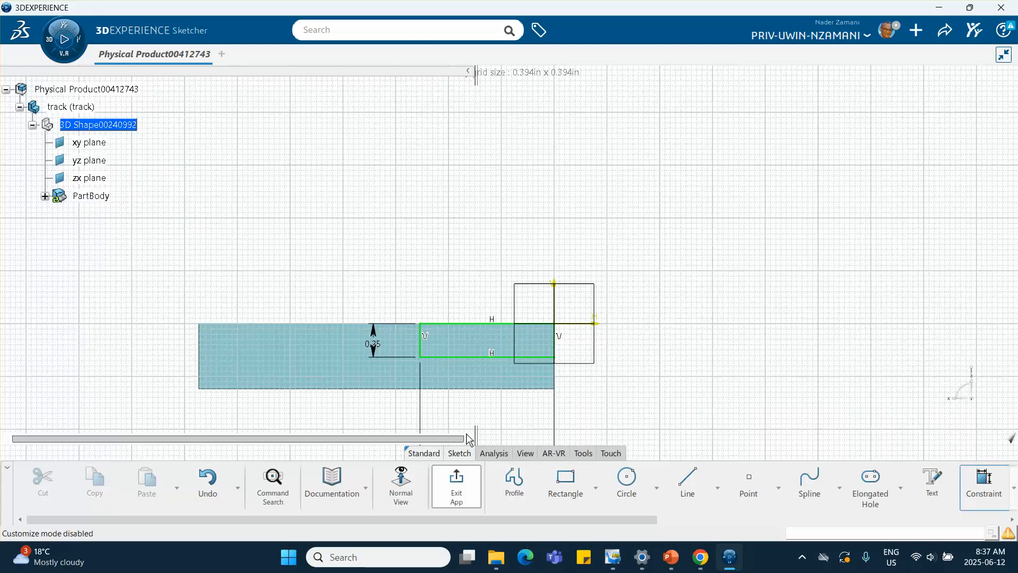
left_click(557, 387)
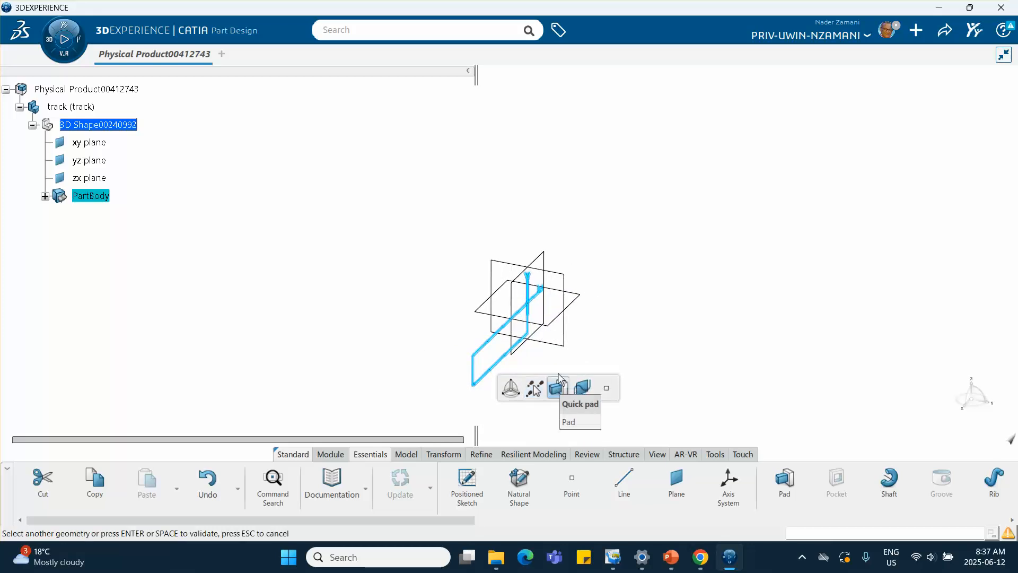
middle_click_drag(646, 352, 622, 226)
left_click(553, 327)
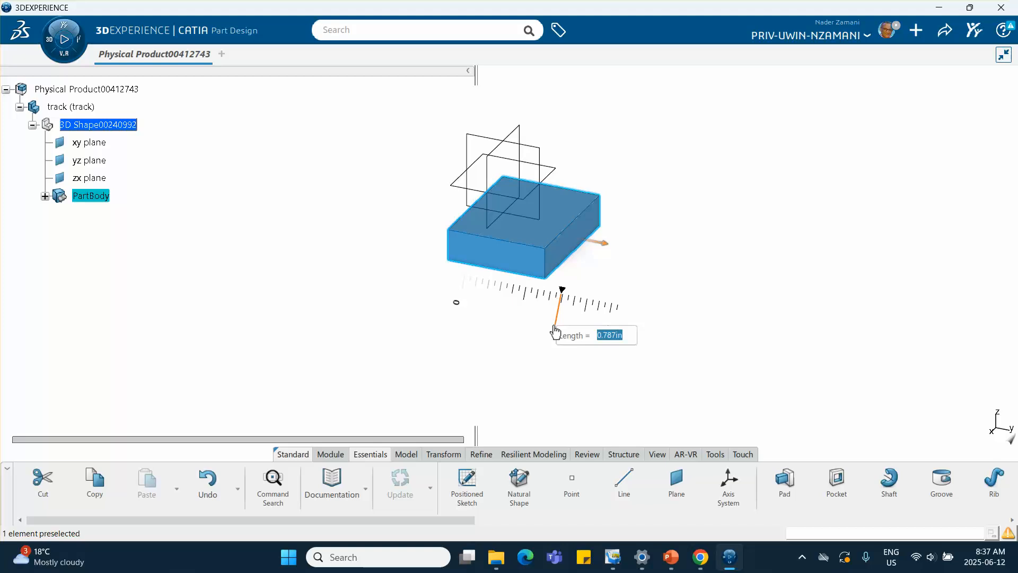
type("11")
key("Return")
key("Return")
middle_click_drag(679, 359, 451, 345)
scroll(443, 355, "down", 5)
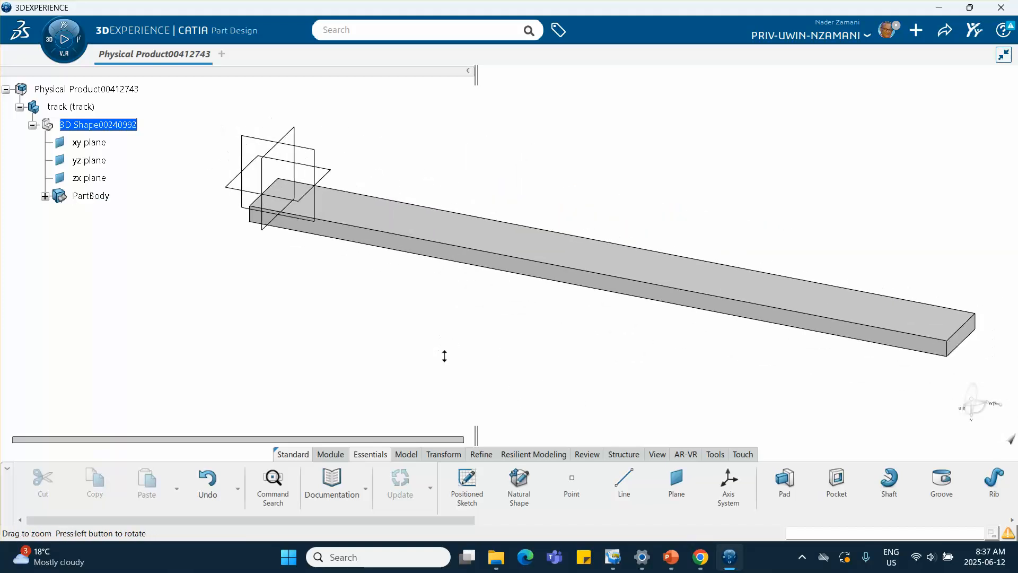
Step: Activate the root product and insert another new 3D Part under it
left_click(82, 90)
double_click(76, 90)
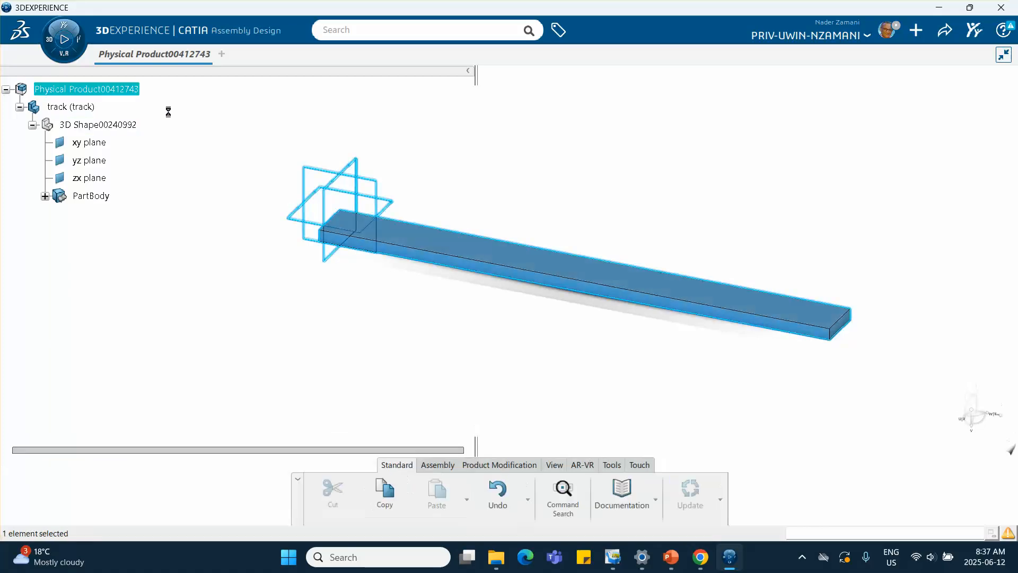
right_click(110, 90)
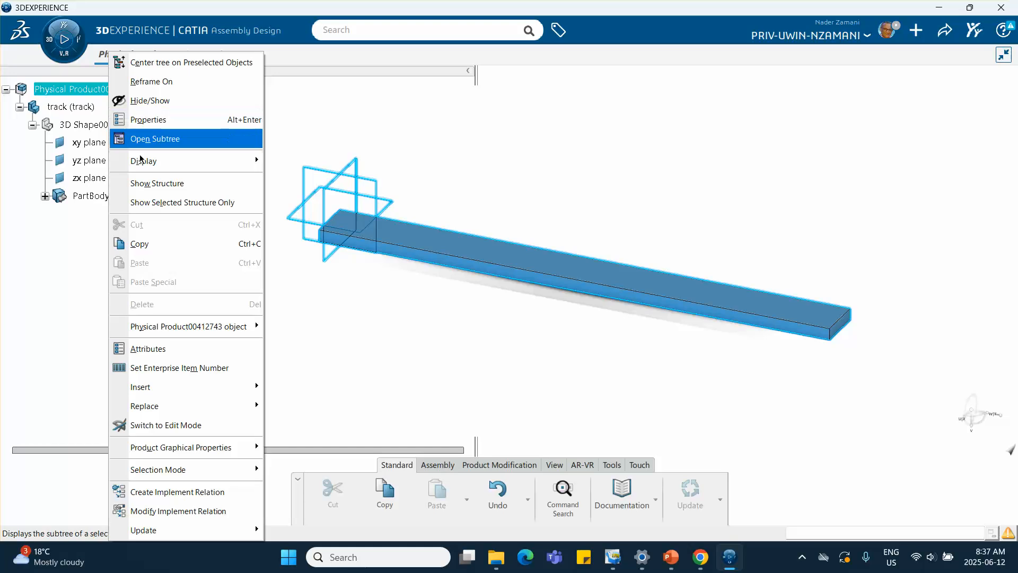
mouse_move(177, 387)
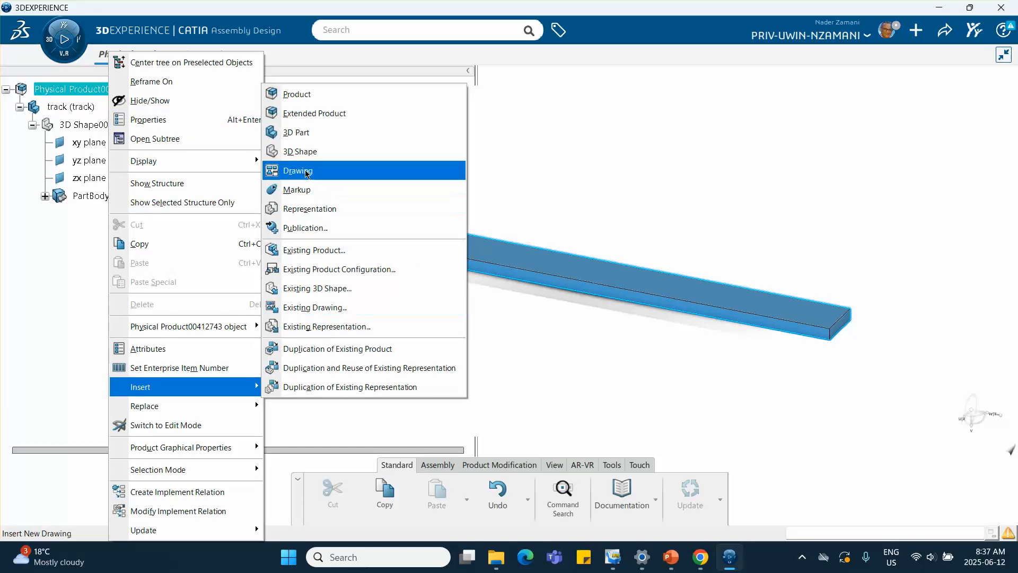
left_click(308, 139)
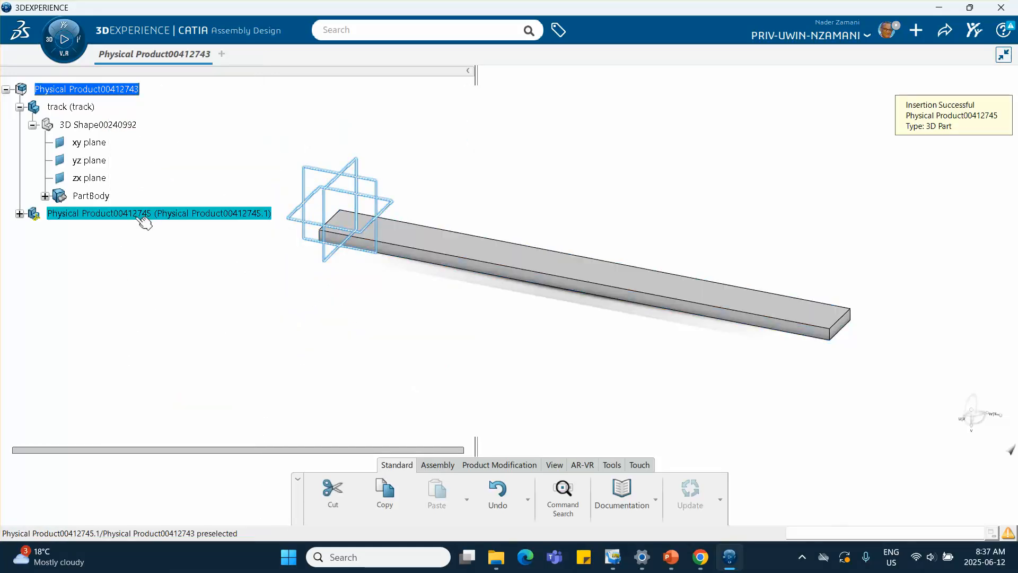
Step: Open the new part's properties and set its instance title to block
right_click(134, 218)
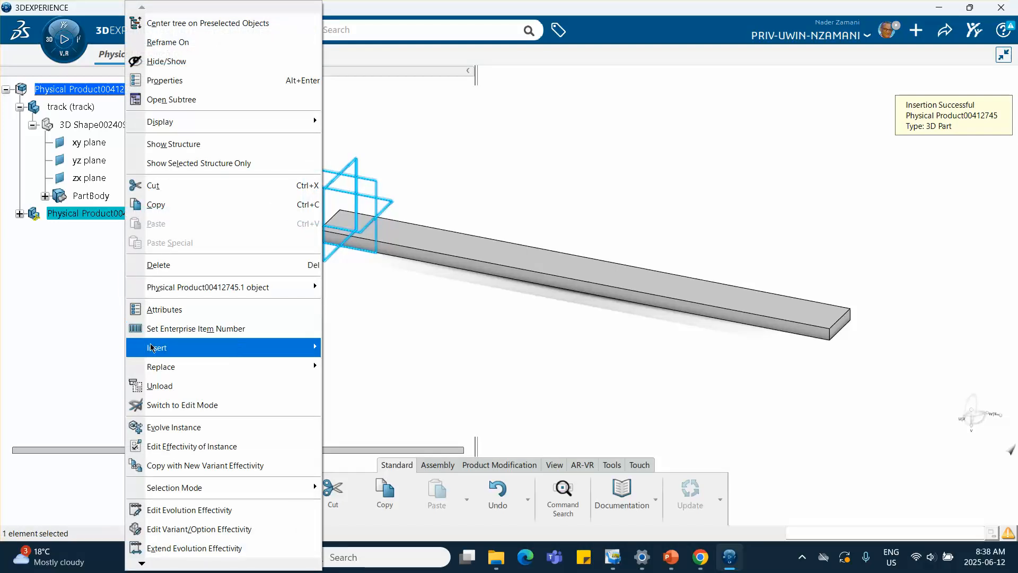
mouse_move(149, 350)
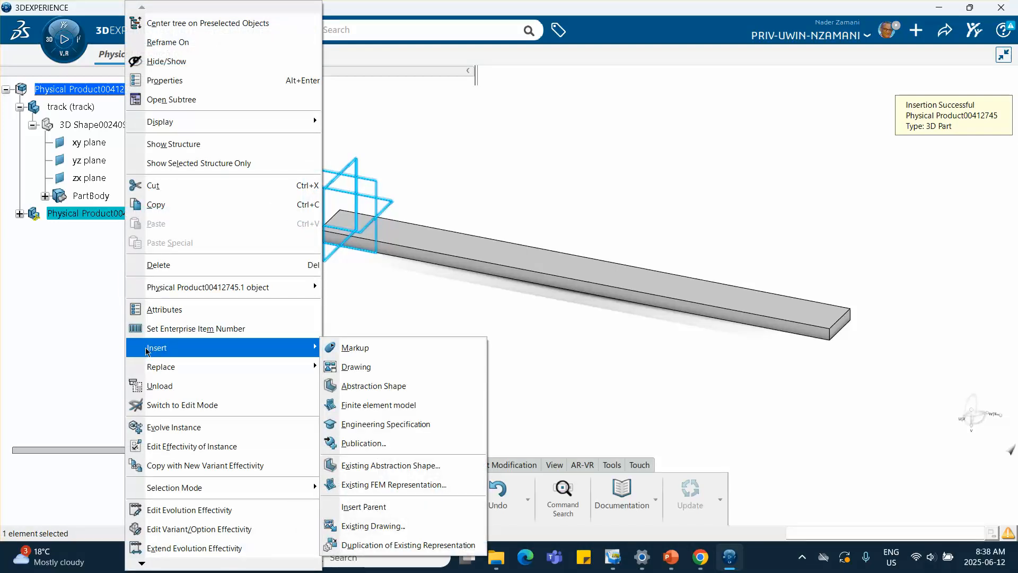
left_click(179, 82)
left_click_drag(729, 188, 504, 192)
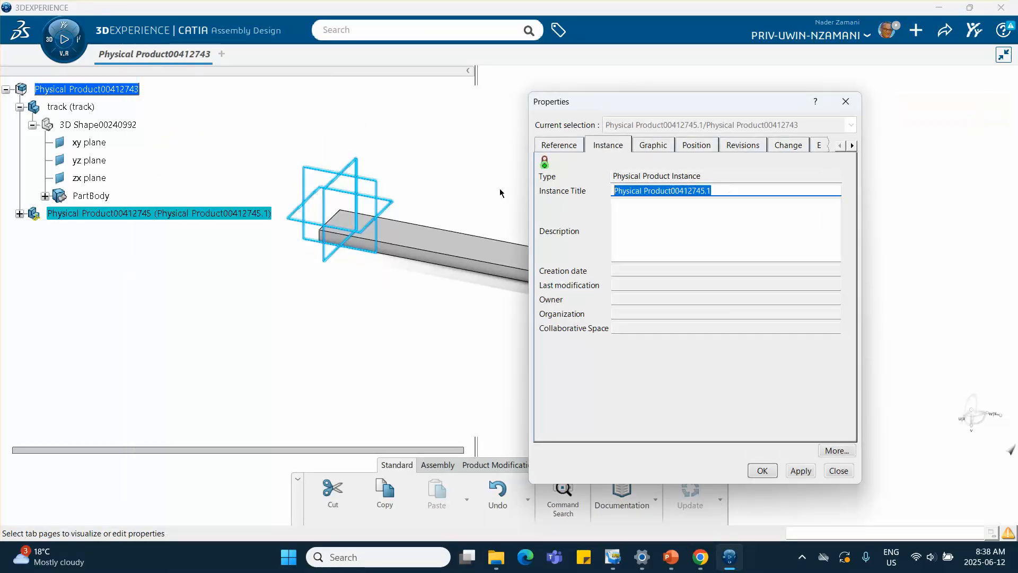
type("block")
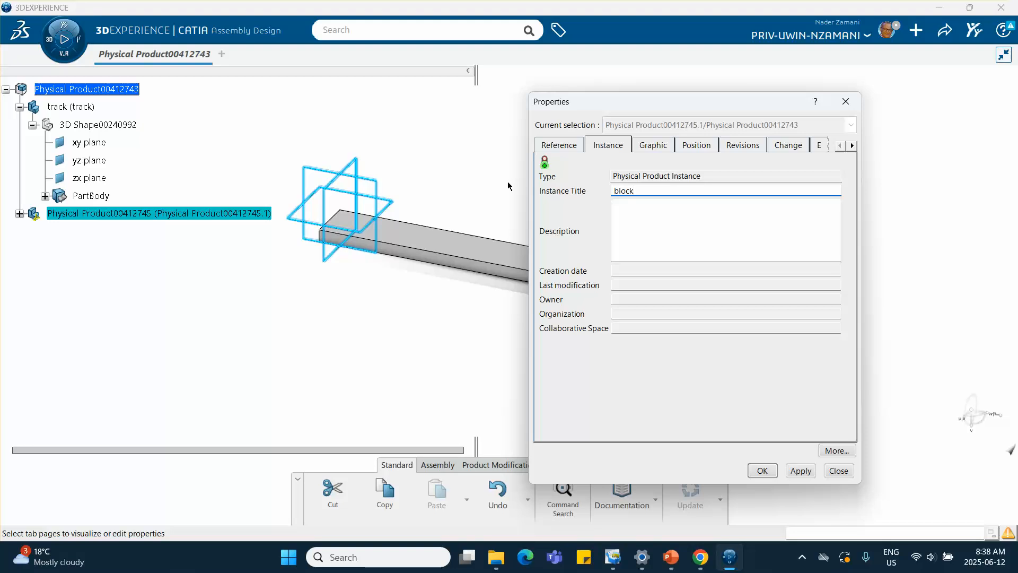
Step: Set the part's reference title to bock and its graphic color to green, then confirm the properties
left_click(560, 145)
left_click_drag(795, 191, 631, 191)
type("bock")
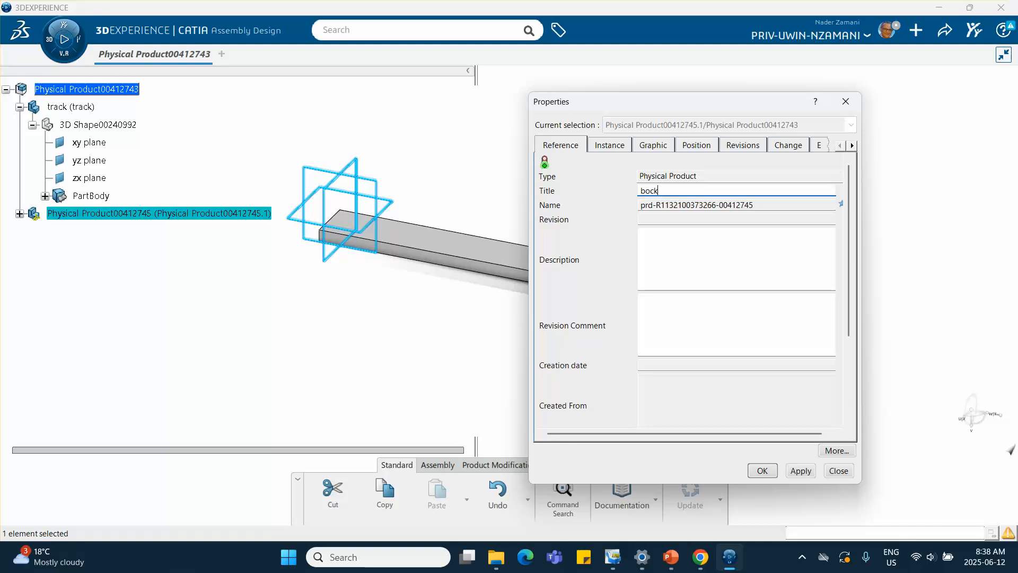
left_click(647, 147)
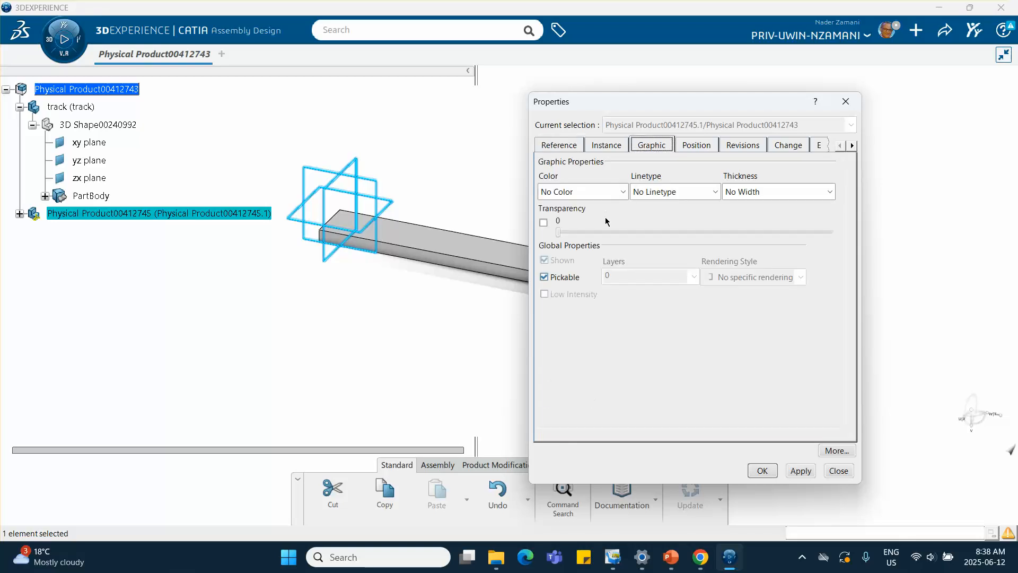
left_click(624, 192)
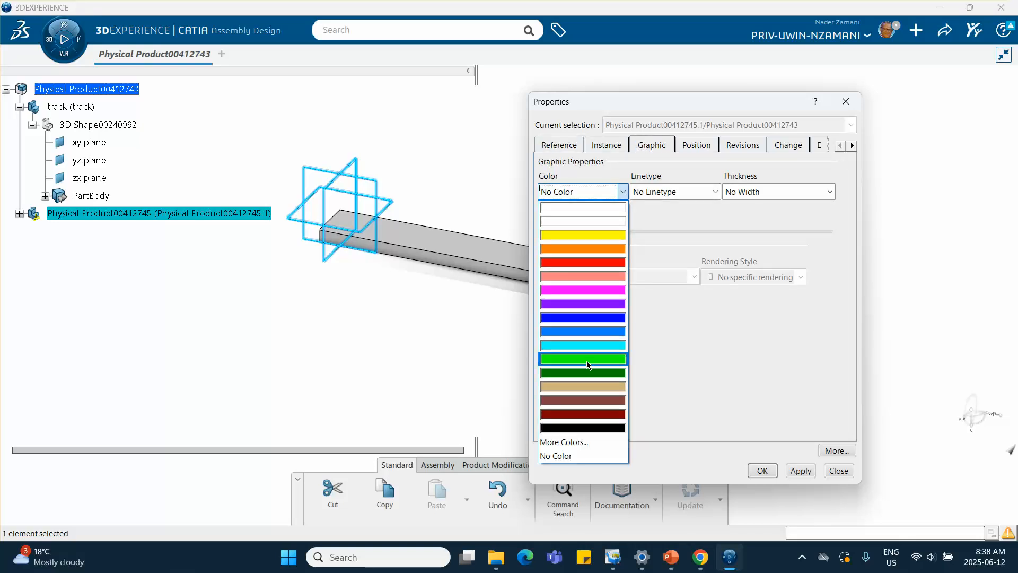
left_click(588, 360)
left_click(761, 470)
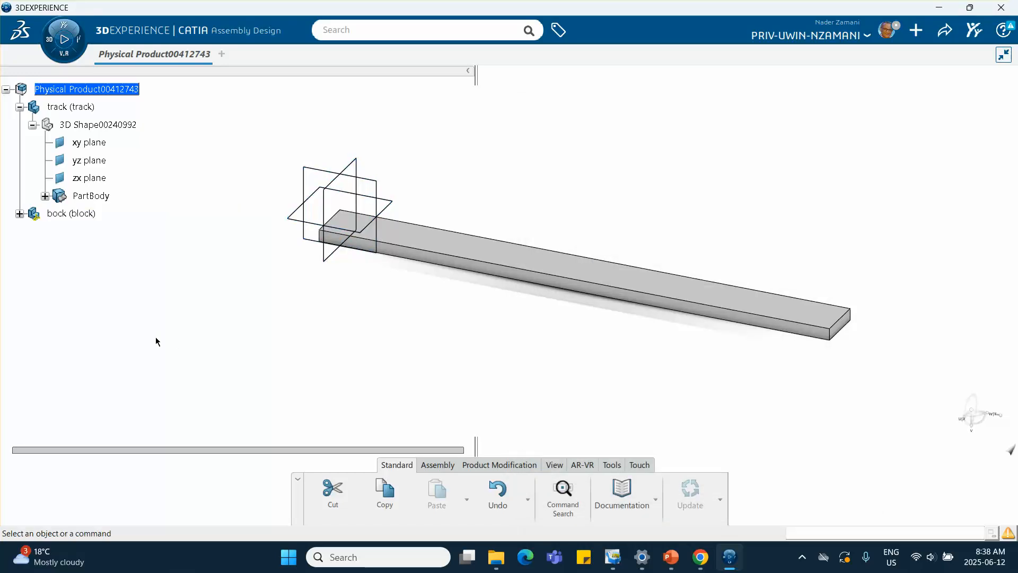
Step: Edit the block's 3D shape and sketch a rectangle about 0.72 by 0.70 in on its xy plane
left_click(19, 213)
double_click(90, 233)
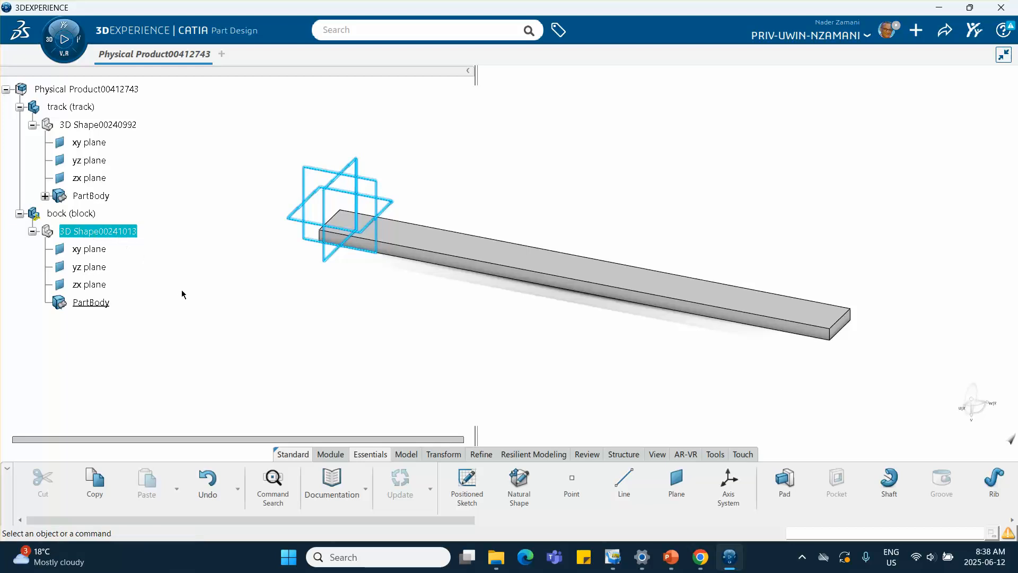
left_click(356, 162)
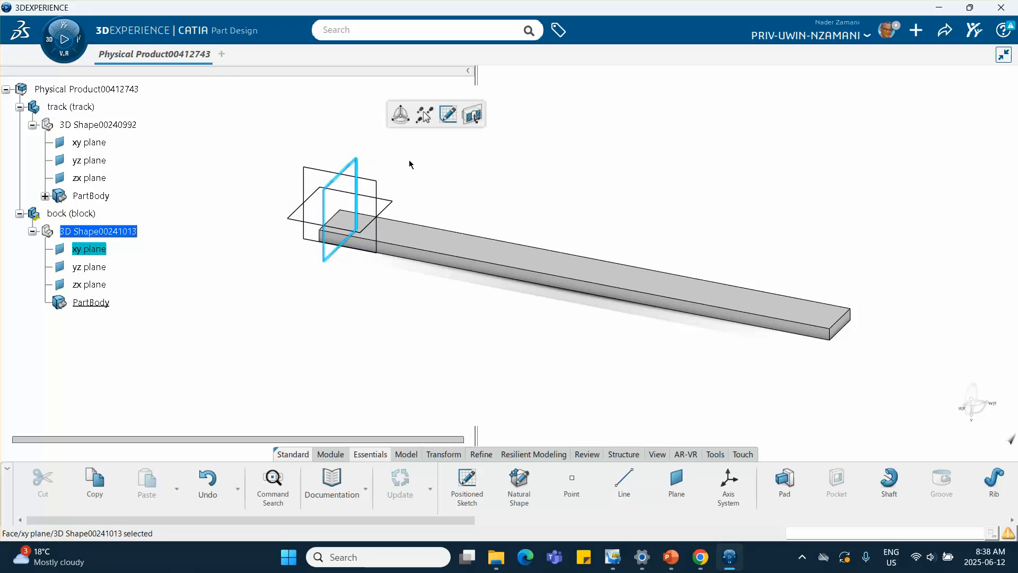
left_click(448, 113)
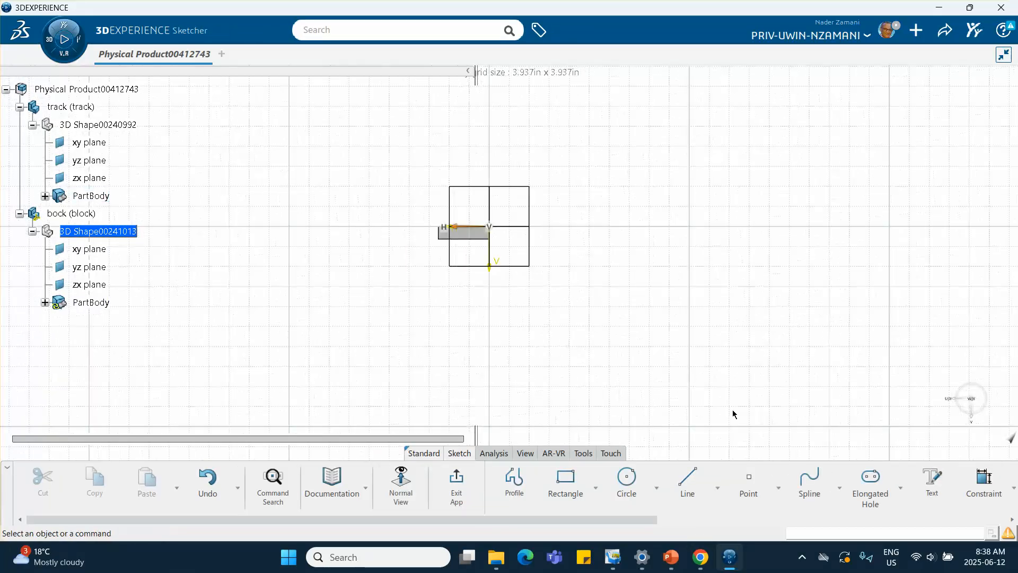
left_click(565, 480)
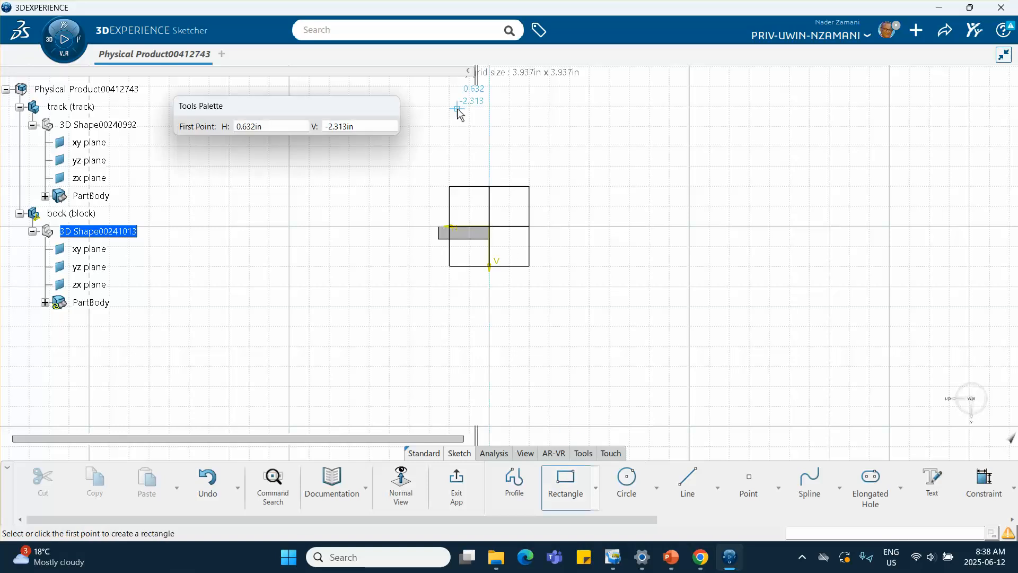
left_click(489, 135)
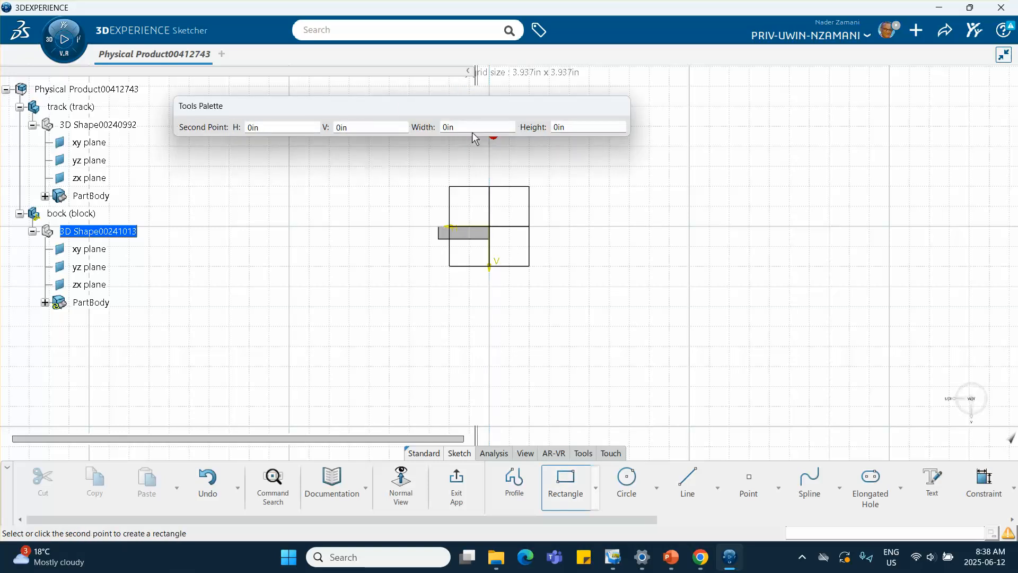
left_click(448, 167)
middle_click_drag(597, 207, 543, 286)
left_click(543, 287)
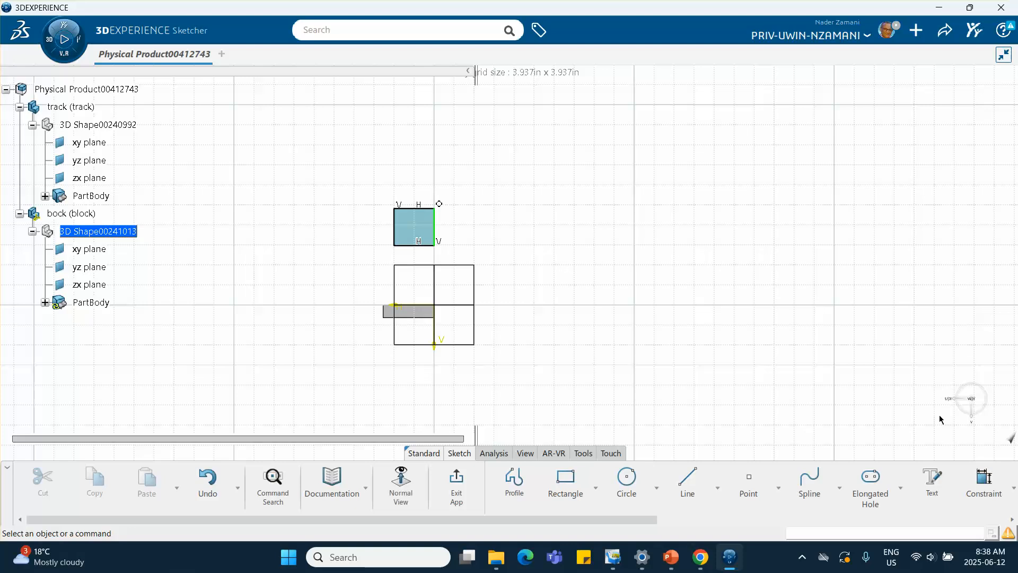
Step: Dimension the rectangle's vertical edge to 1 in, accepting to scale the whole sketch
left_click(985, 487)
left_click(434, 227)
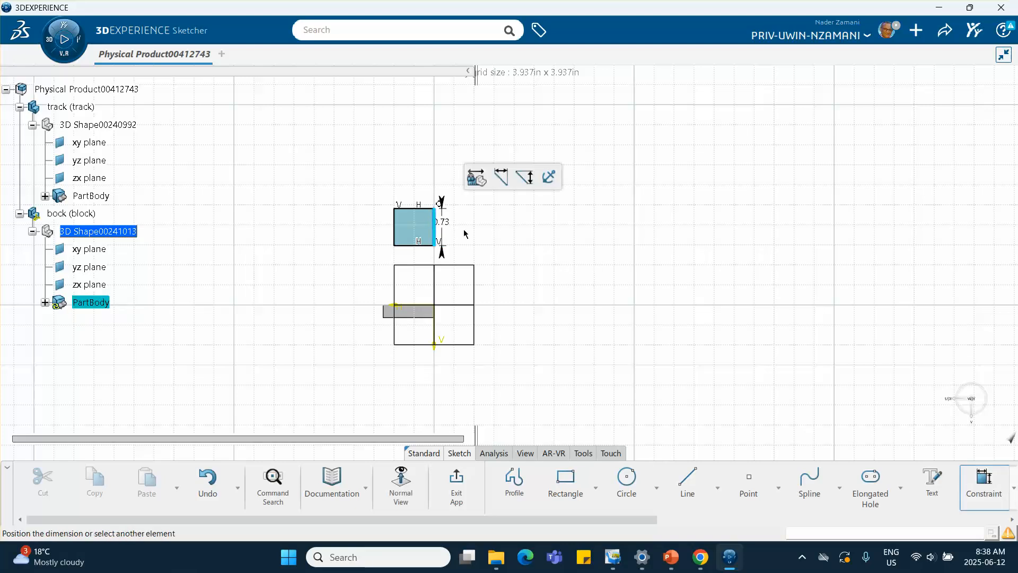
left_click(471, 237)
type("1")
key("Return")
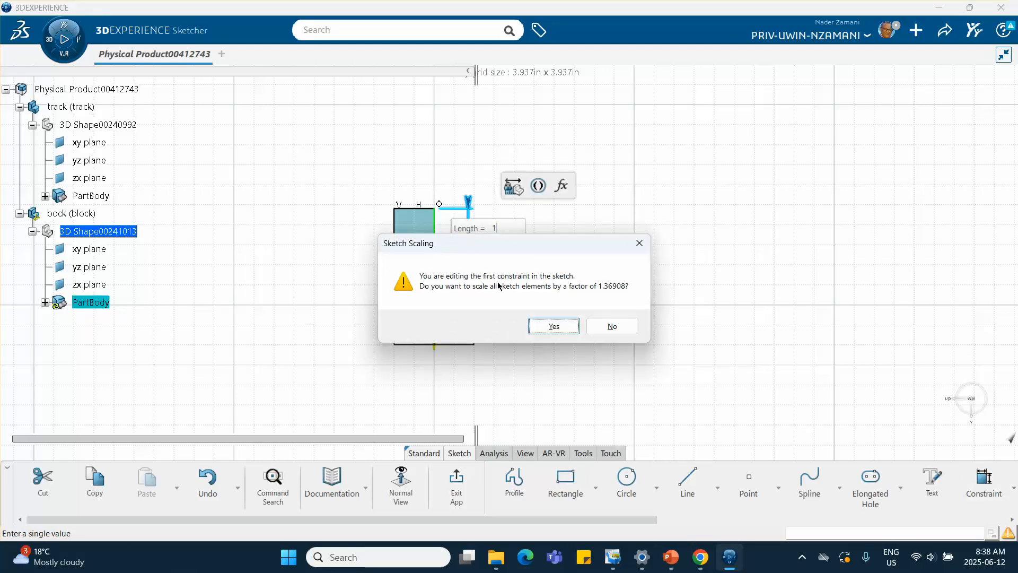
left_click(556, 331)
Step: Dimension the rectangle's horizontal edge and set its length to 1 in
left_click(413, 224)
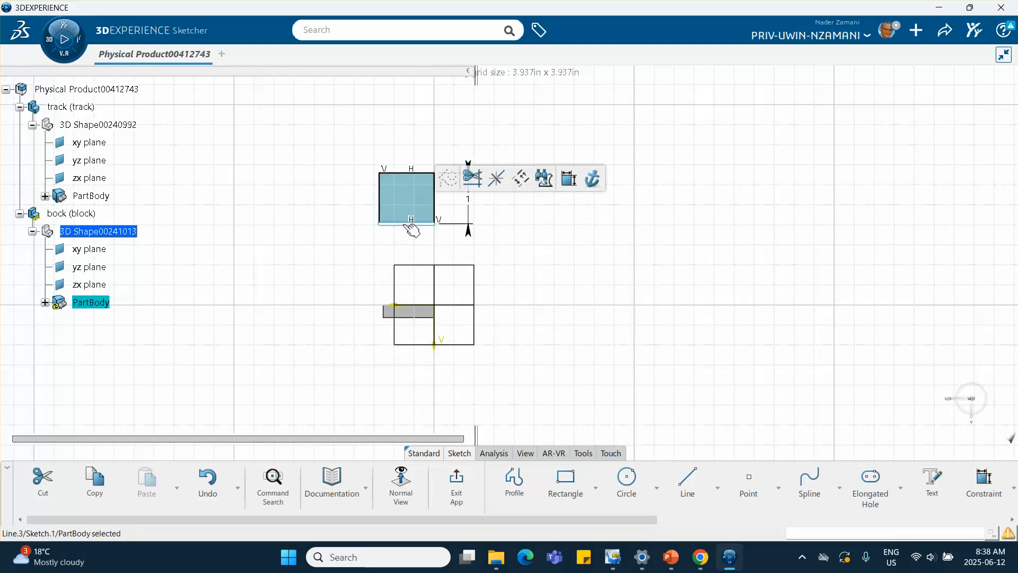
left_click(568, 178)
left_click(415, 249)
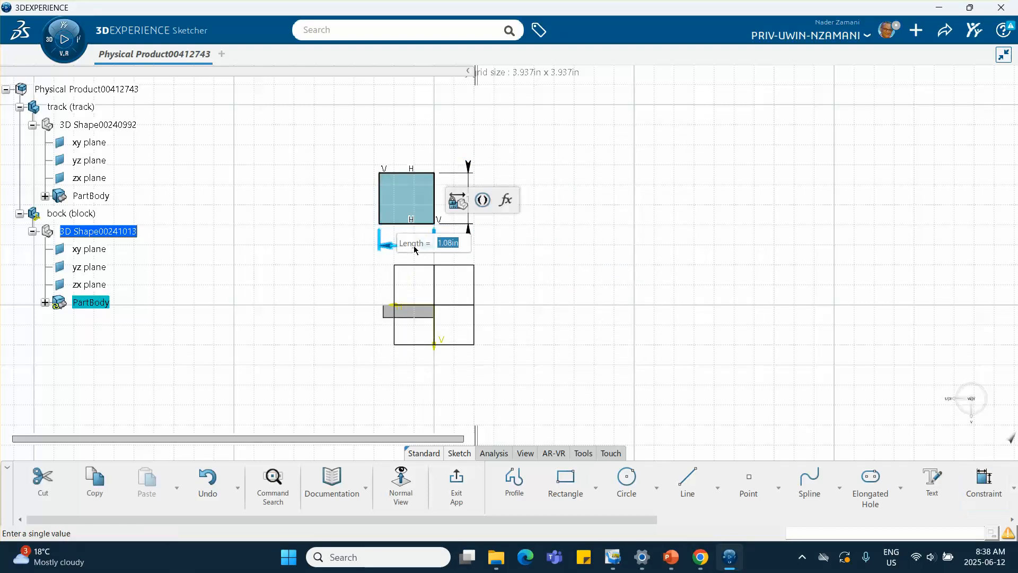
type("1")
key("Return")
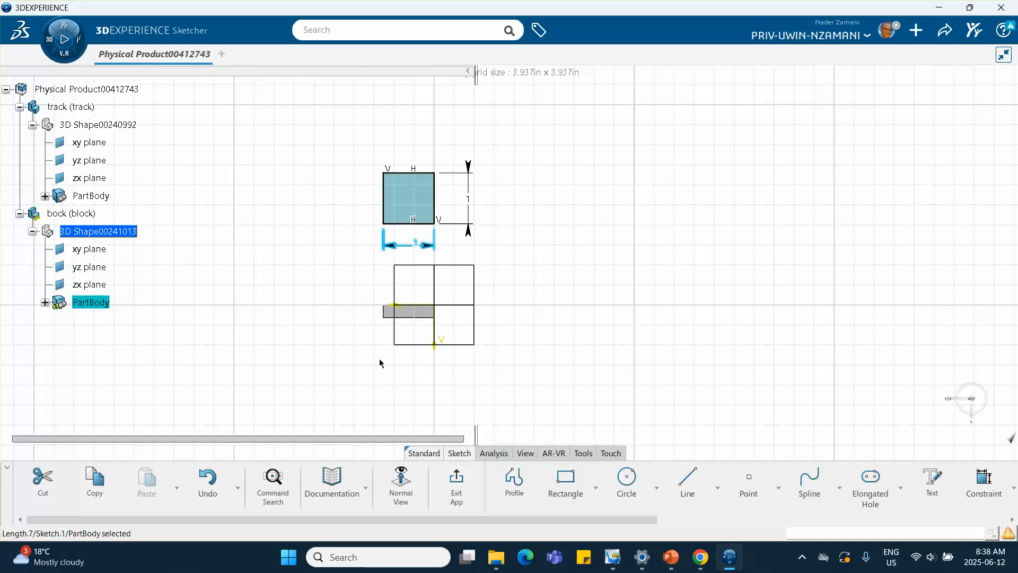
Step: Exit the sketch and pad the square profile 1 in to form the block
left_click(456, 480)
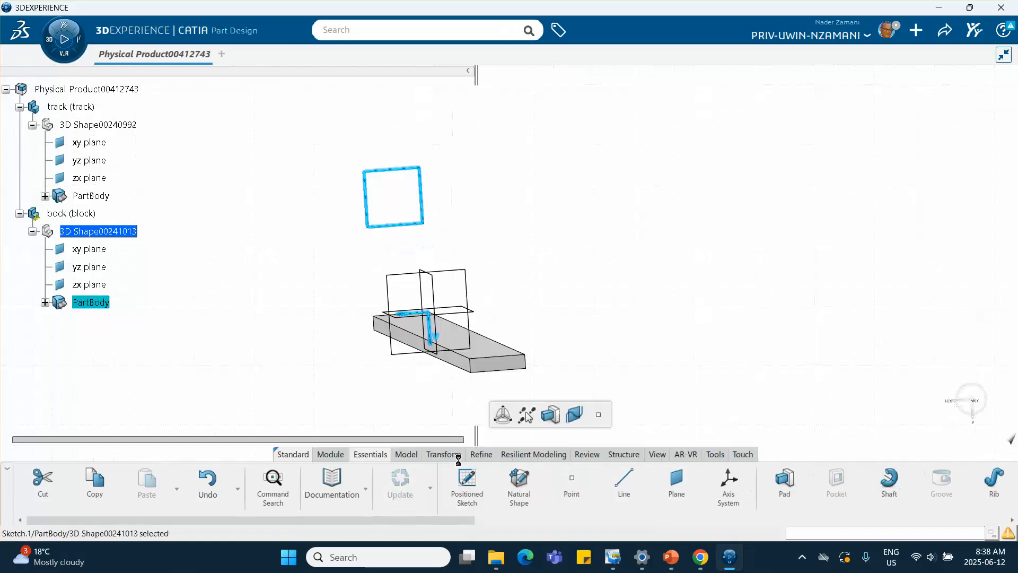
left_click(573, 414)
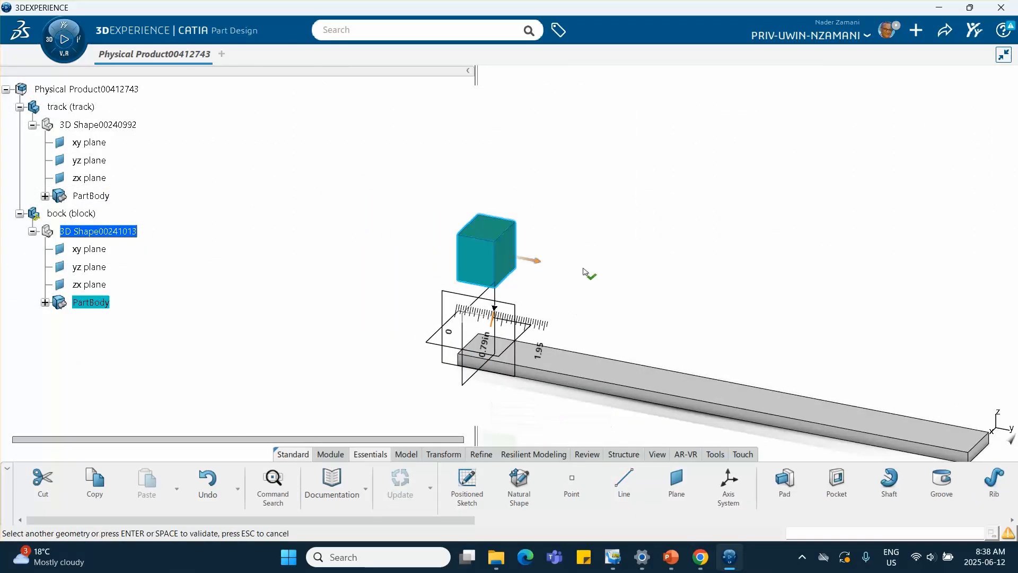
double_click(485, 345)
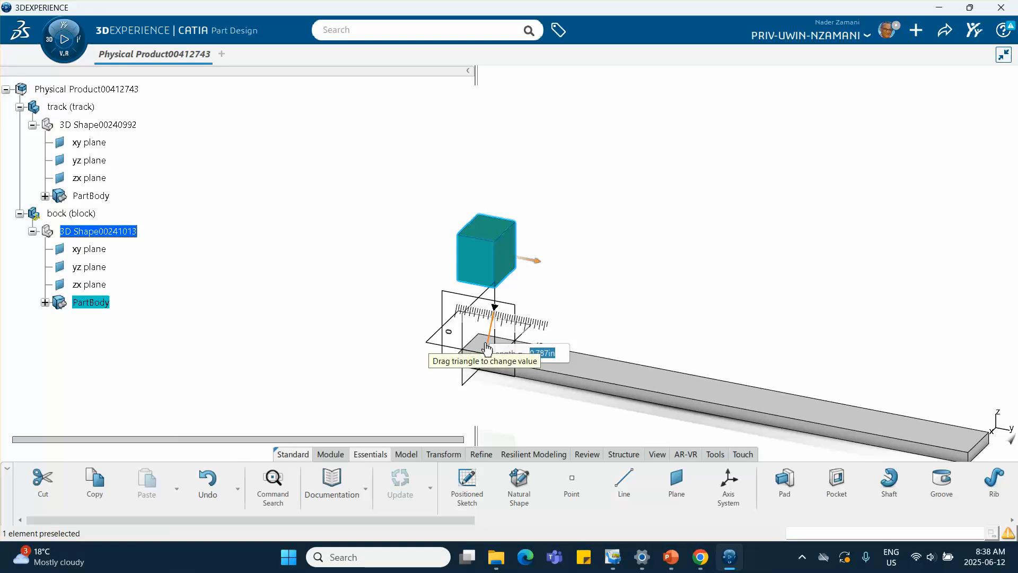
type("1")
key("Return")
Step: Sketch a circle of about 0.09 in radius on the block's top face
left_click(409, 277)
middle_click_drag(408, 276, 335, 239)
left_click(422, 194)
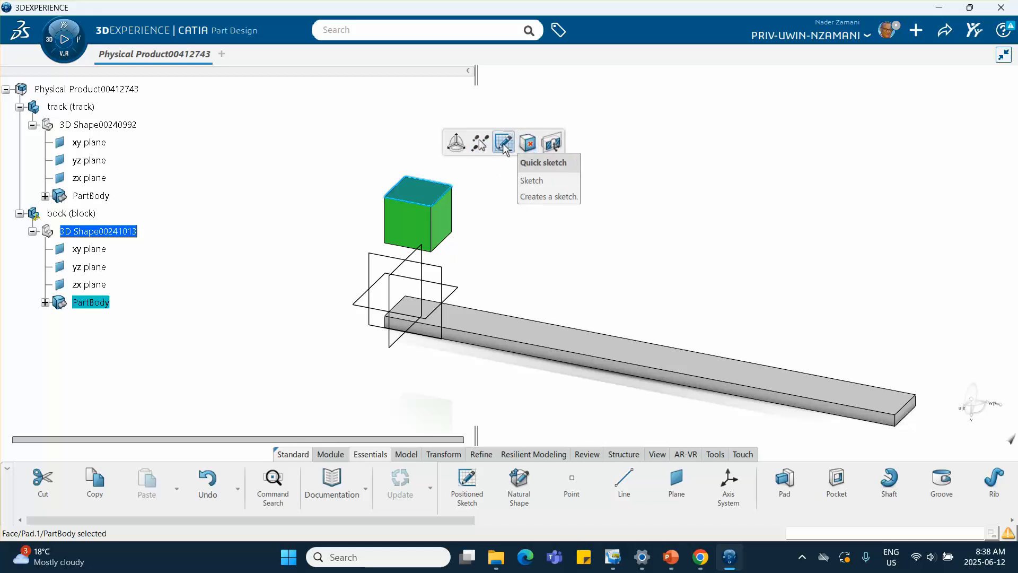
left_click(503, 143)
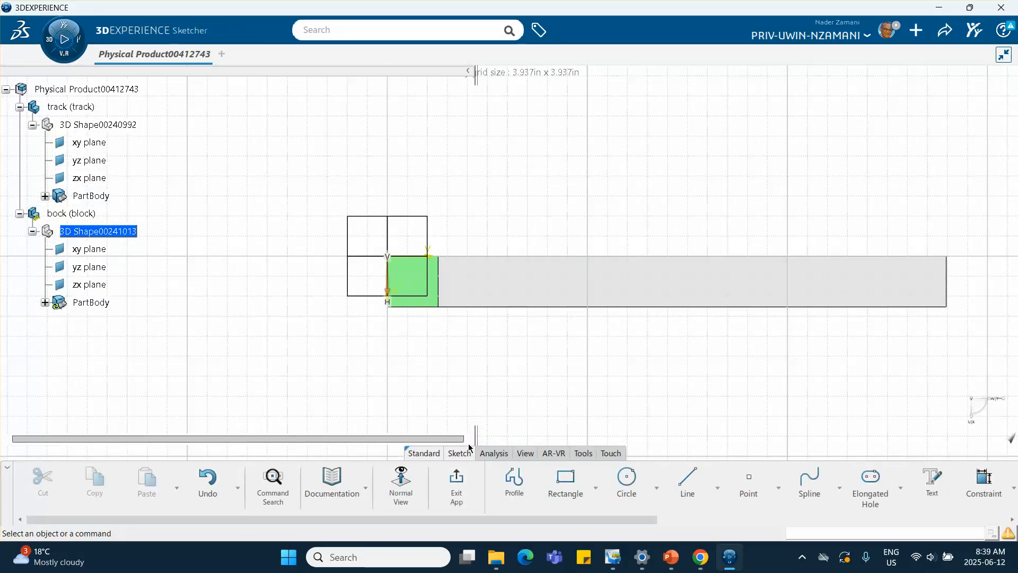
left_click(628, 485)
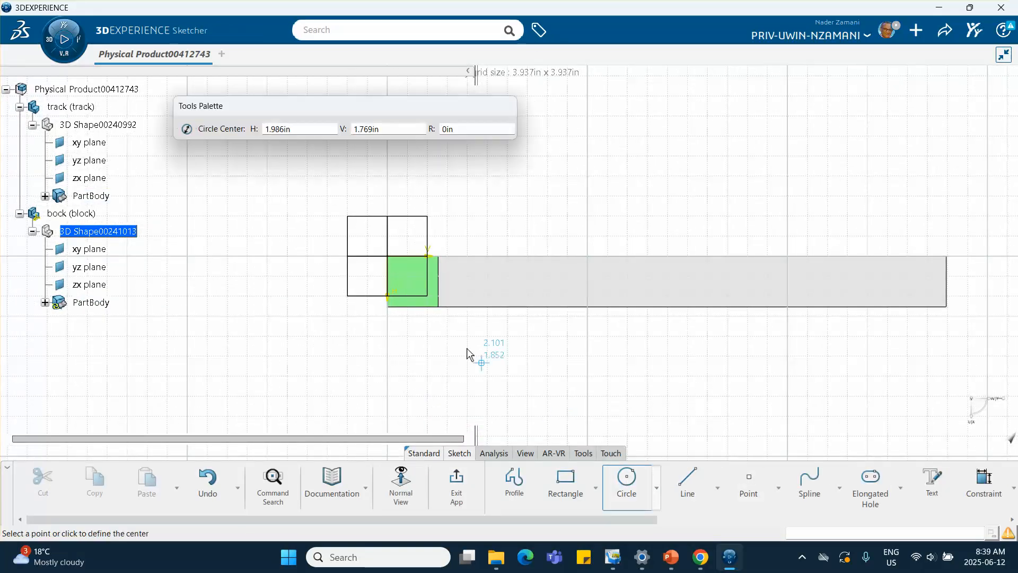
left_click(415, 280)
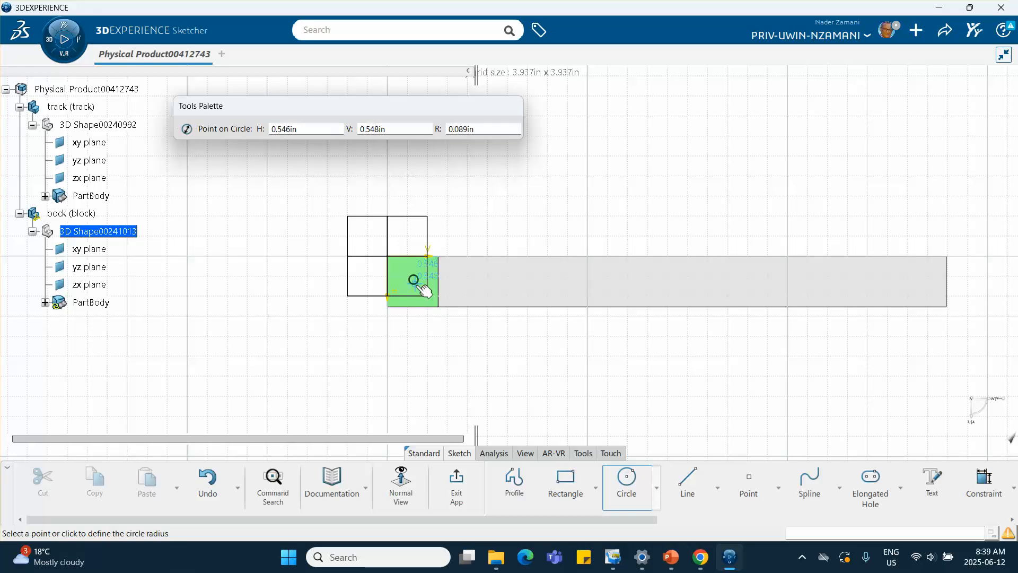
left_click(428, 290)
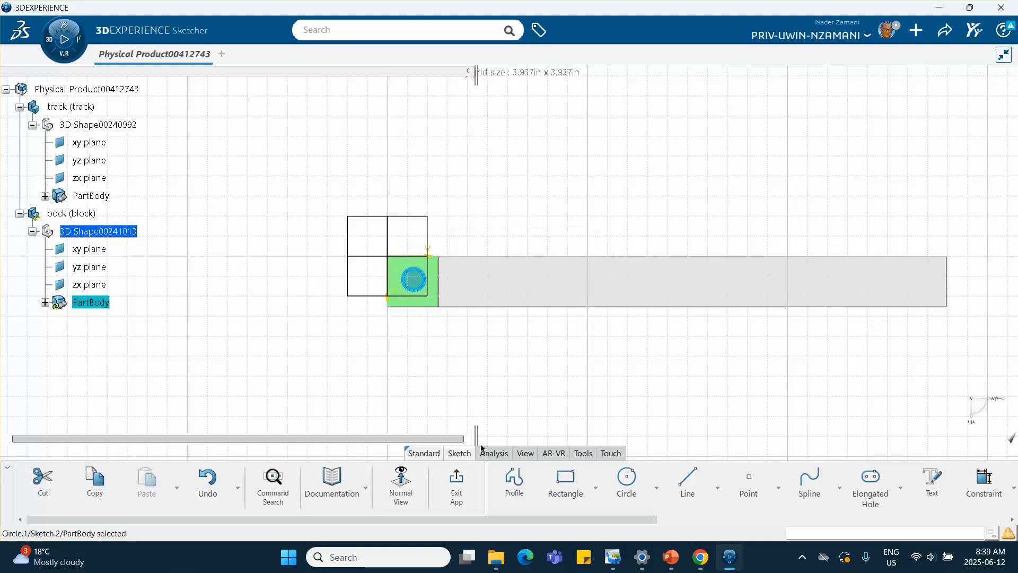
Step: Exit the sketch and pocket the circle into the block with the default 0.787 in depth
left_click(457, 485)
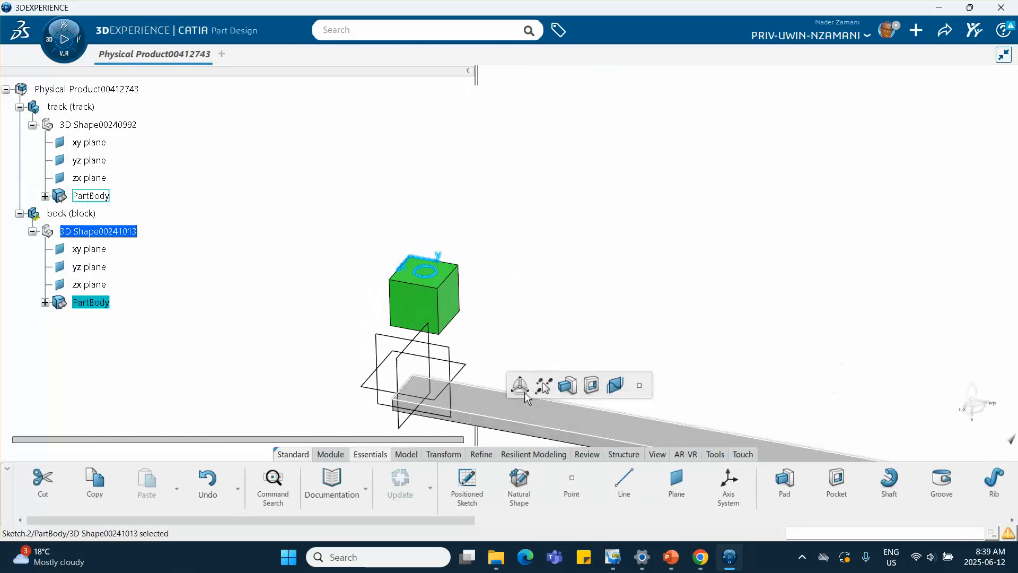
left_click(591, 385)
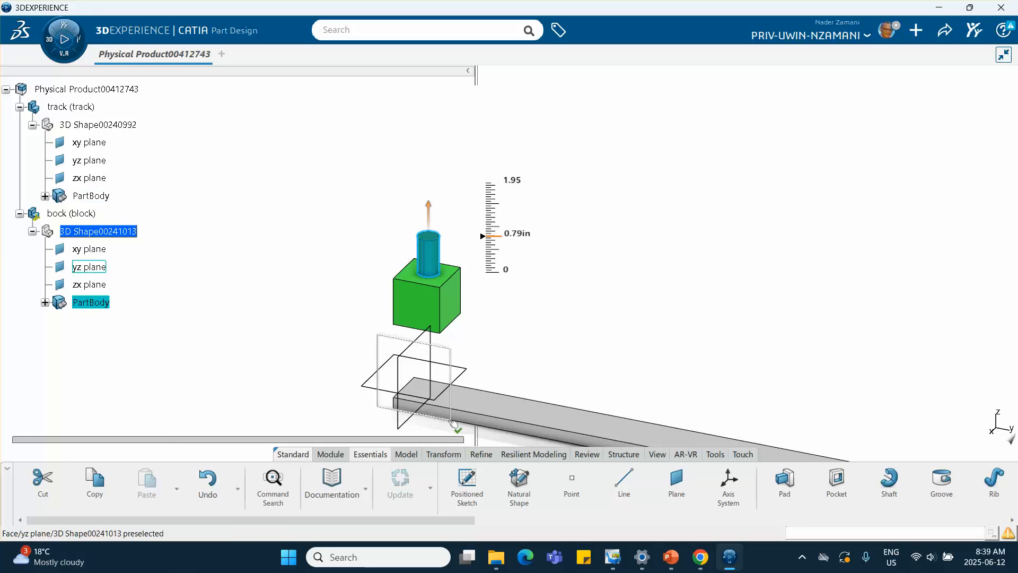
key("Escape")
middle_click_drag(584, 362, 533, 269)
left_click(843, 481)
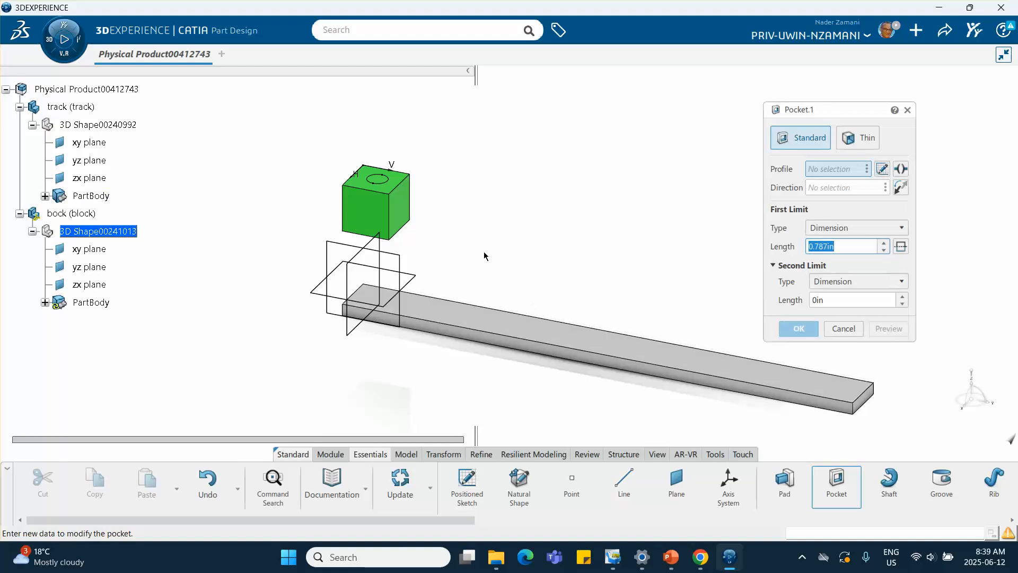
left_click(388, 178)
left_click(801, 328)
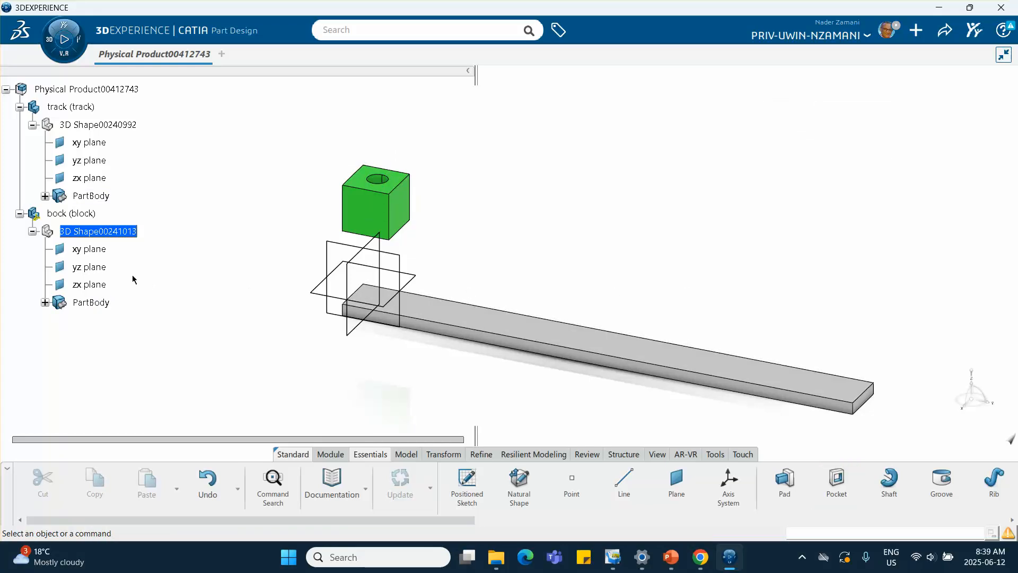
Step: Activate the root product and insert a third new 3D Part under it
scroll(109, 164, "up", 1)
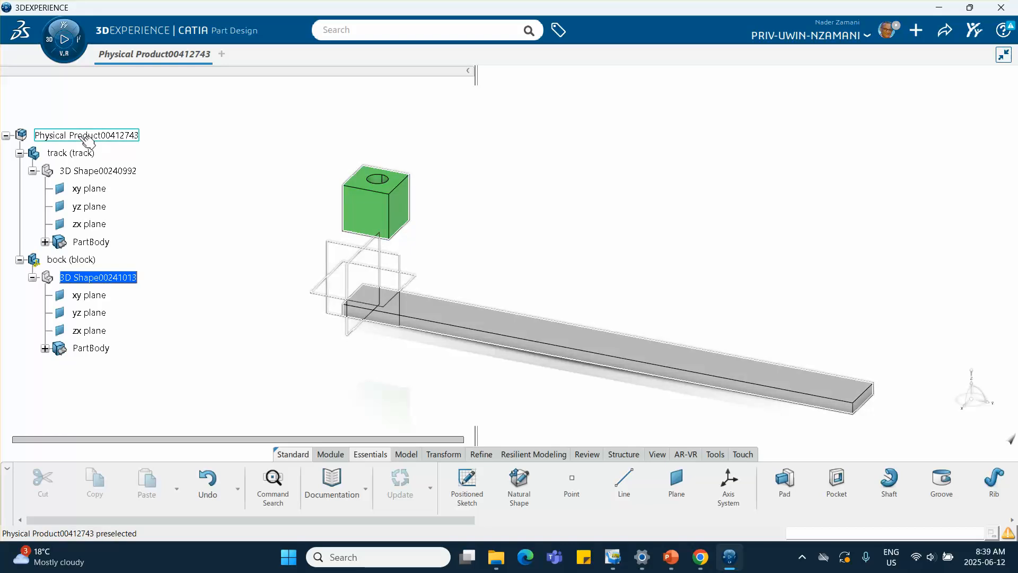
double_click(88, 139)
right_click(79, 139)
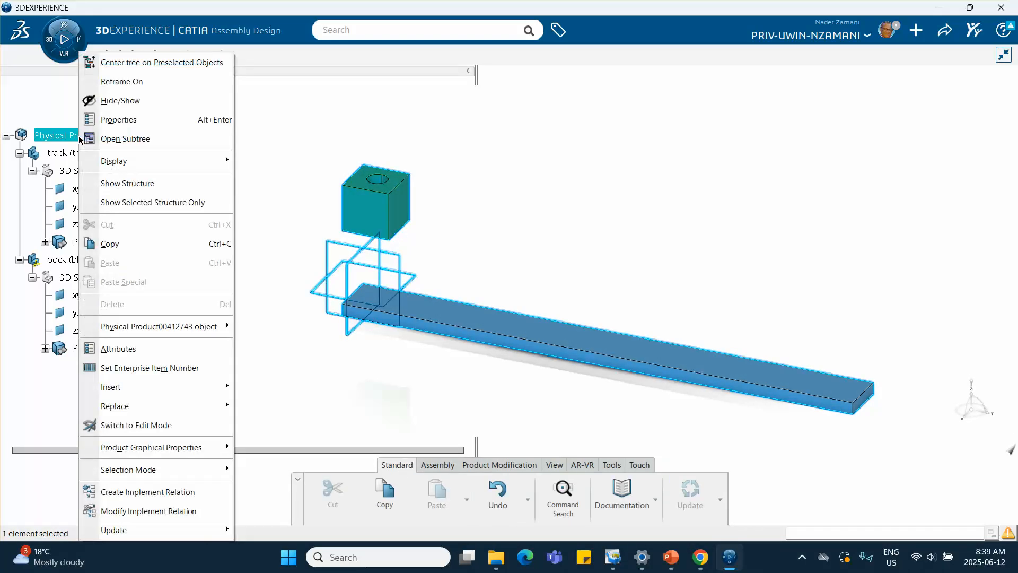
mouse_move(139, 393)
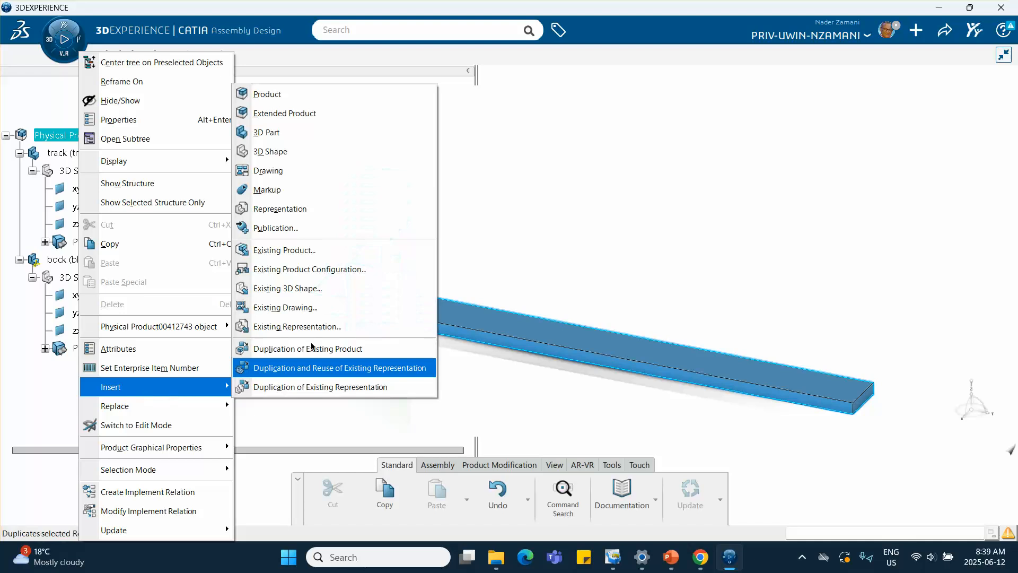
left_click(266, 132)
scroll(149, 286, "down", 3)
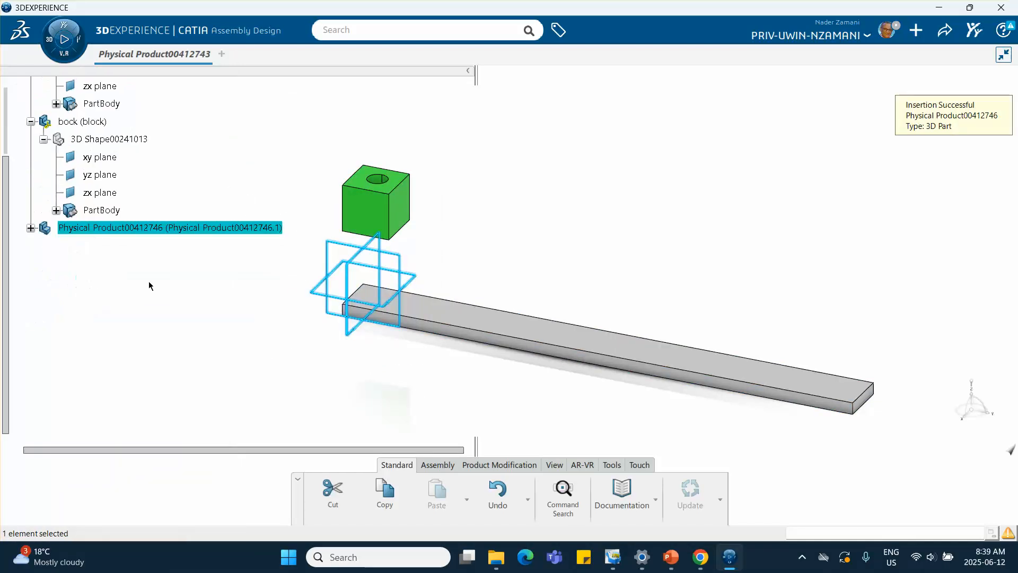
Step: Rename the new part's instance and reference titles to arm in its properties
right_click(159, 227)
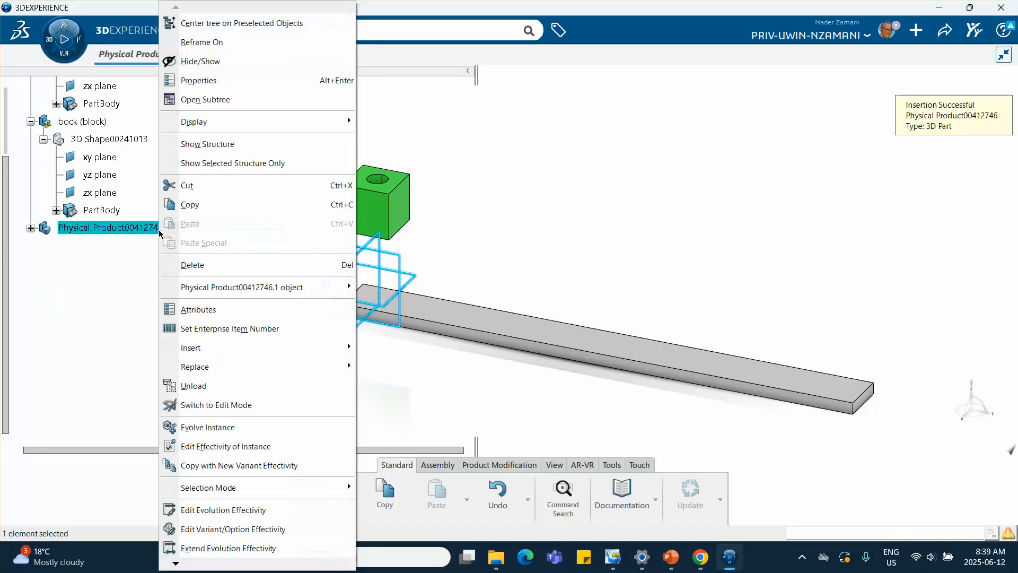
left_click(196, 81)
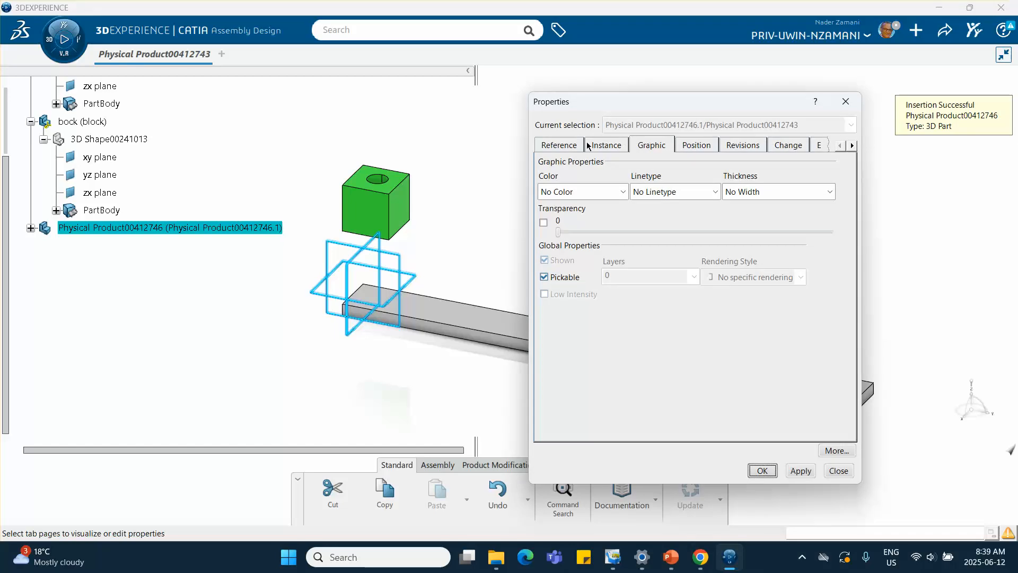
left_click(588, 146)
triple_click(609, 185)
type("arm")
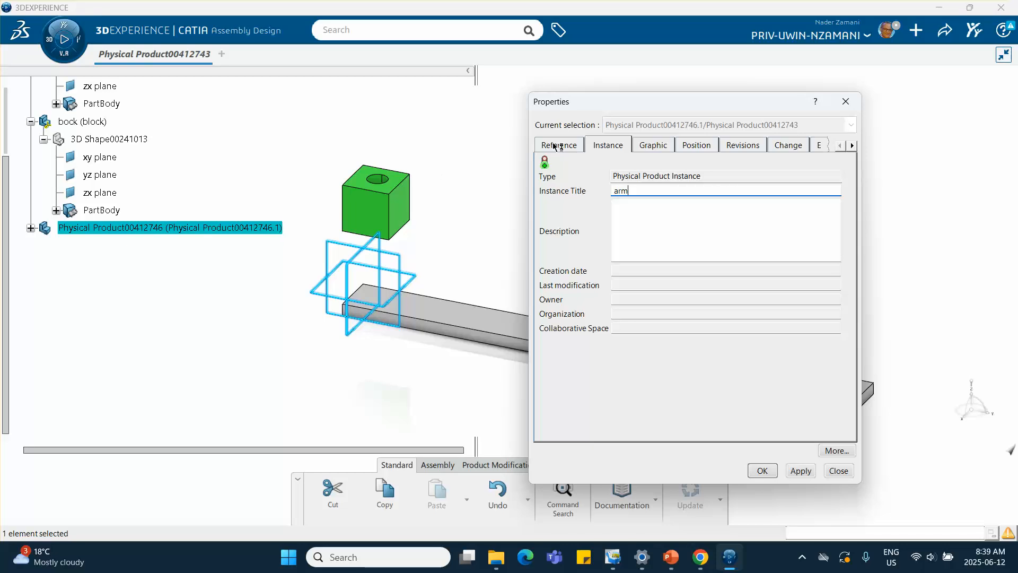
left_click(555, 147)
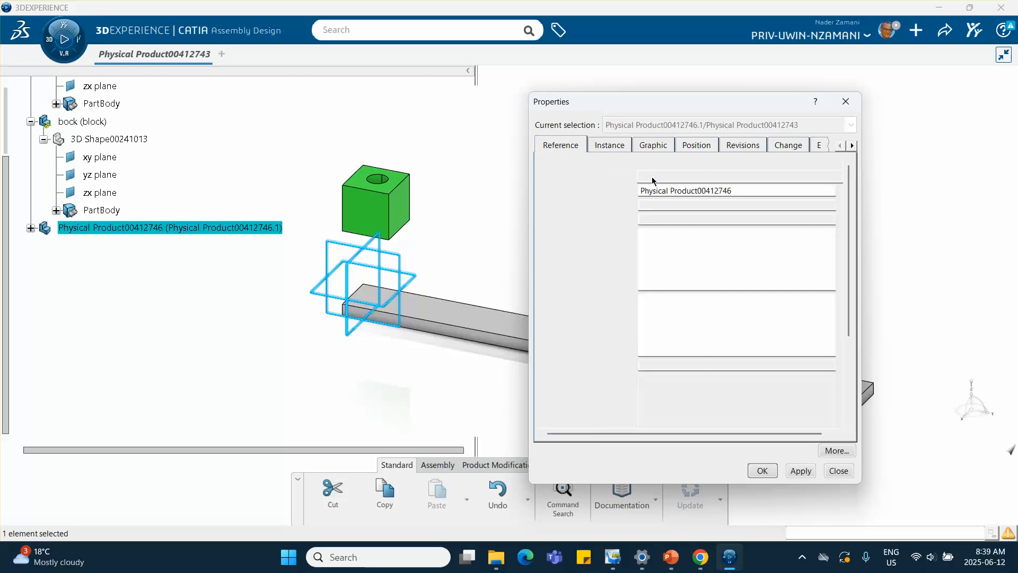
type("arm")
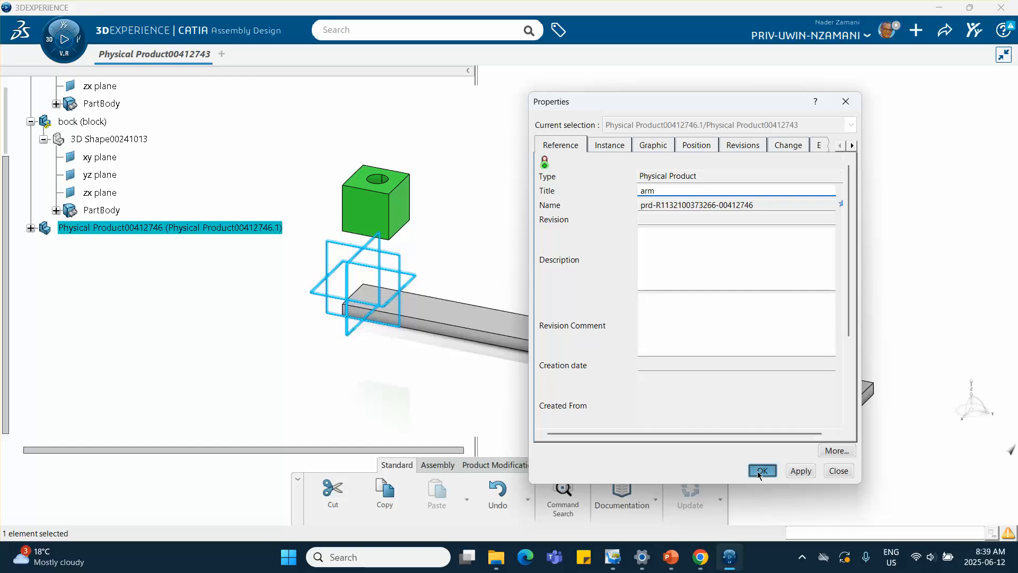
left_click(762, 470)
Step: Sketch on the block's top face a closed arm profile: a line about 3.2 in long, a tangent arc of about 0.3 in radius, and a closing line
left_click(179, 335)
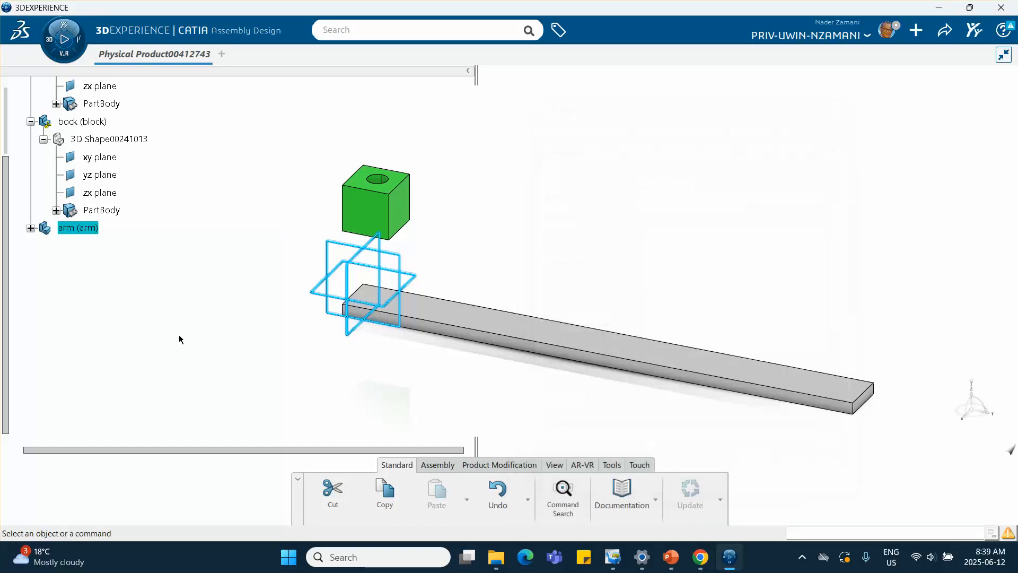
left_click(31, 228)
left_click(101, 244)
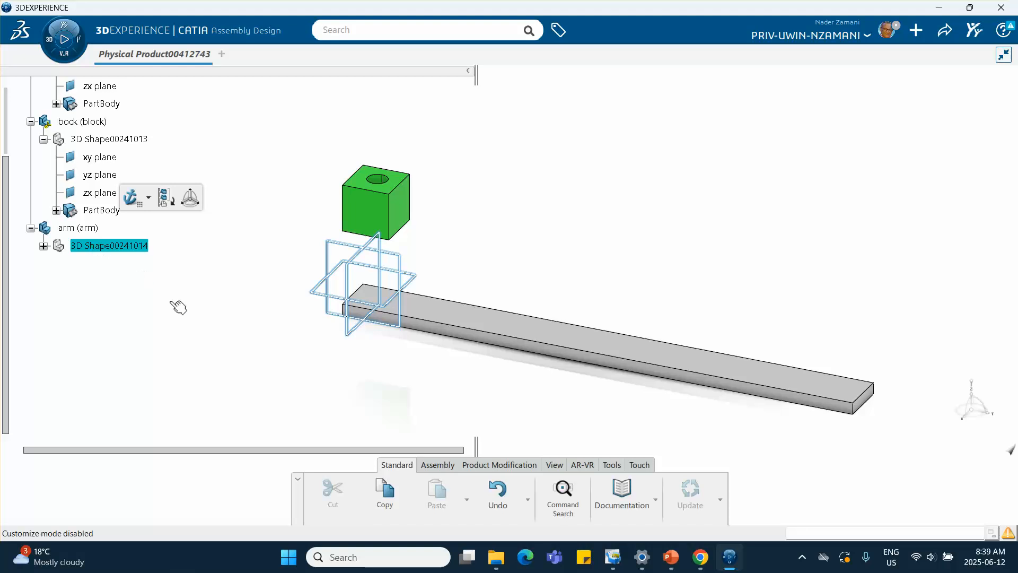
left_click(356, 185)
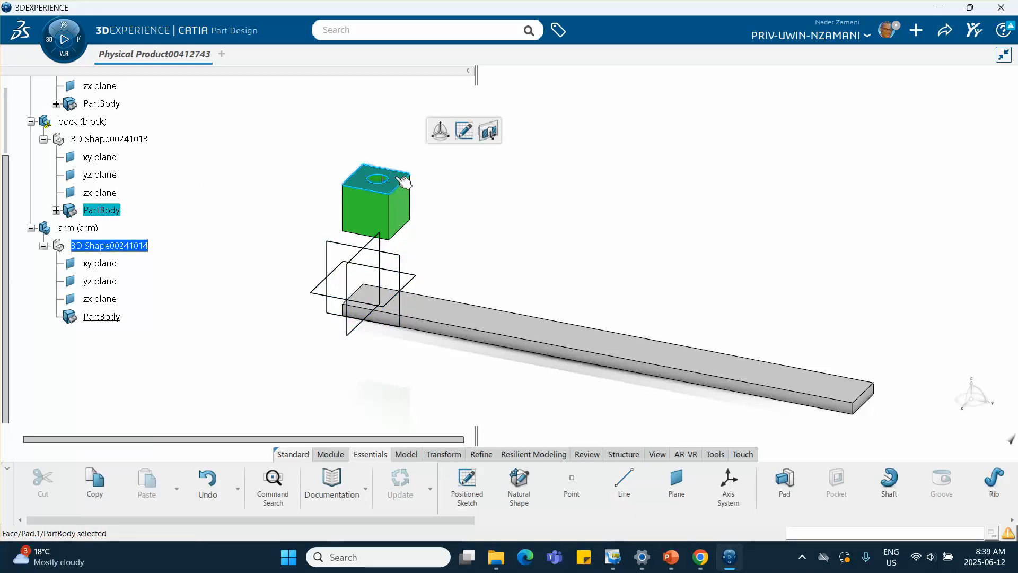
left_click(462, 131)
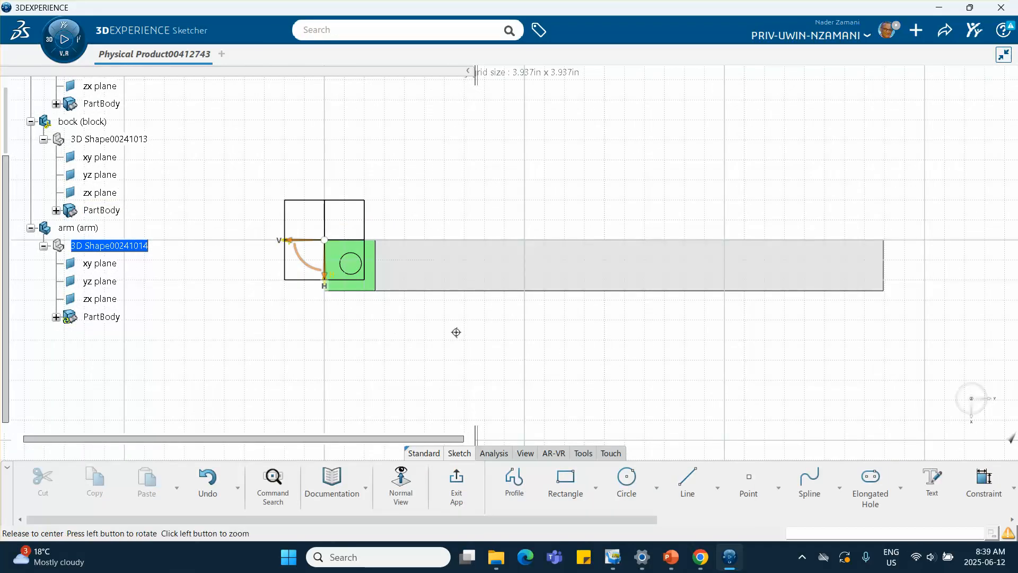
mouse_move(459, 304)
middle_mouse_down()
mouse_move(466, 275)
mouse_move(604, 355)
middle_mouse_up()
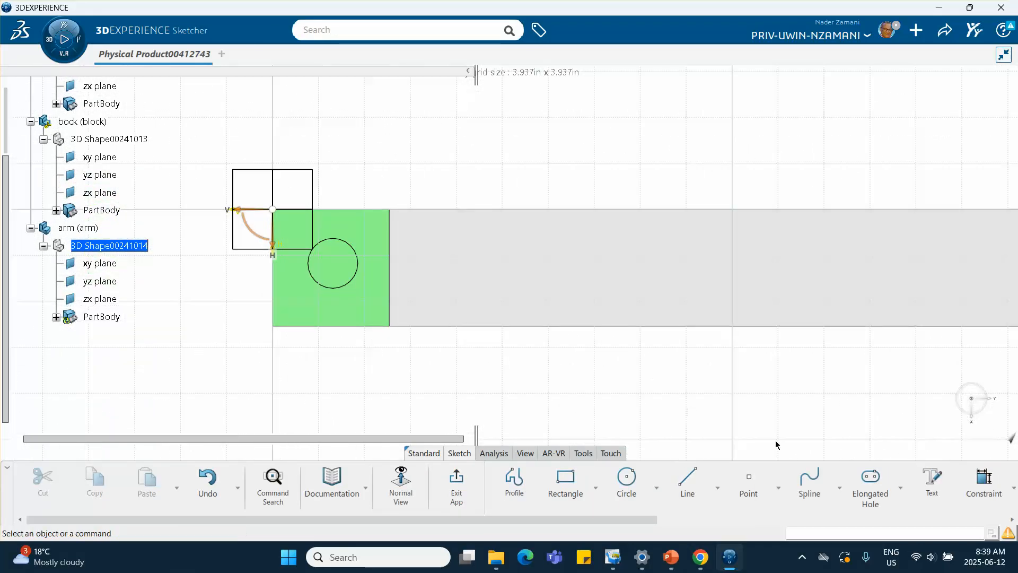
left_click(515, 480)
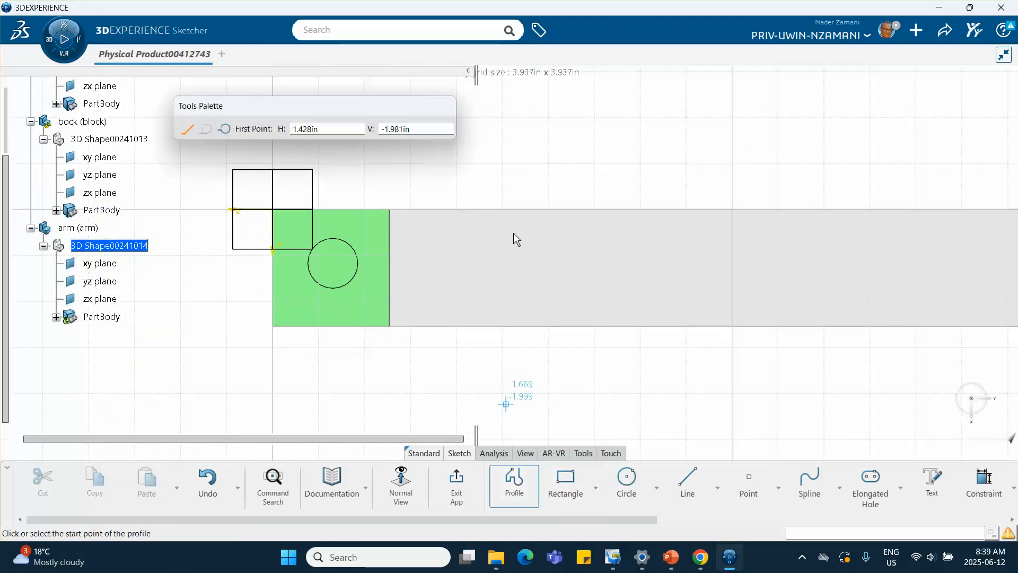
left_click(673, 167)
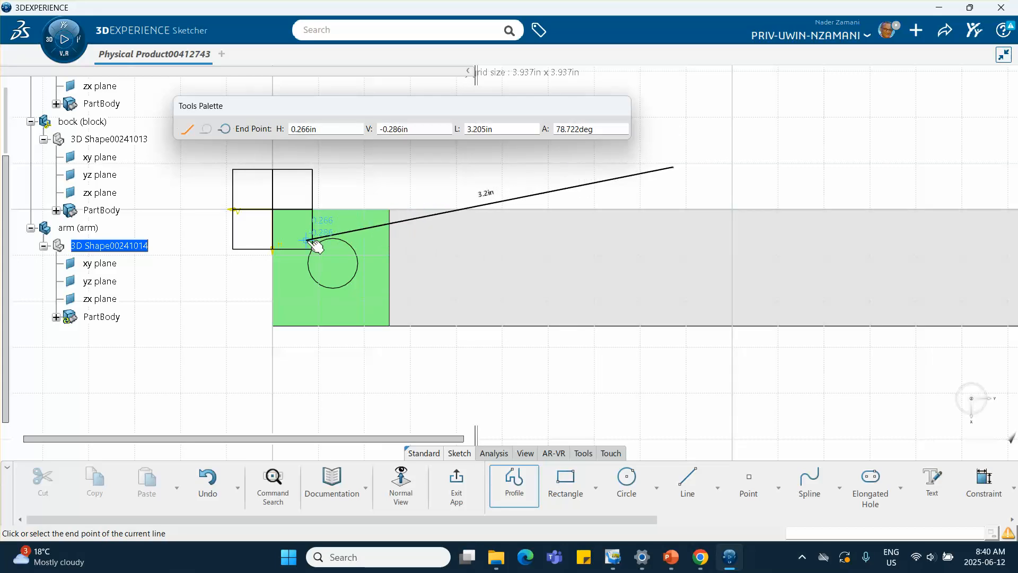
left_click_drag(307, 233, 307, 249)
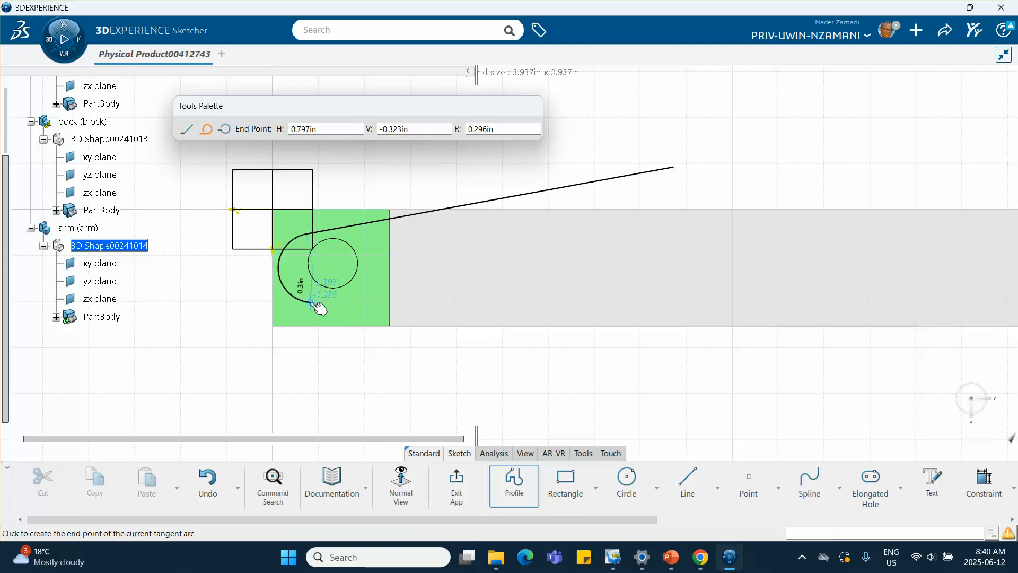
left_click(312, 302)
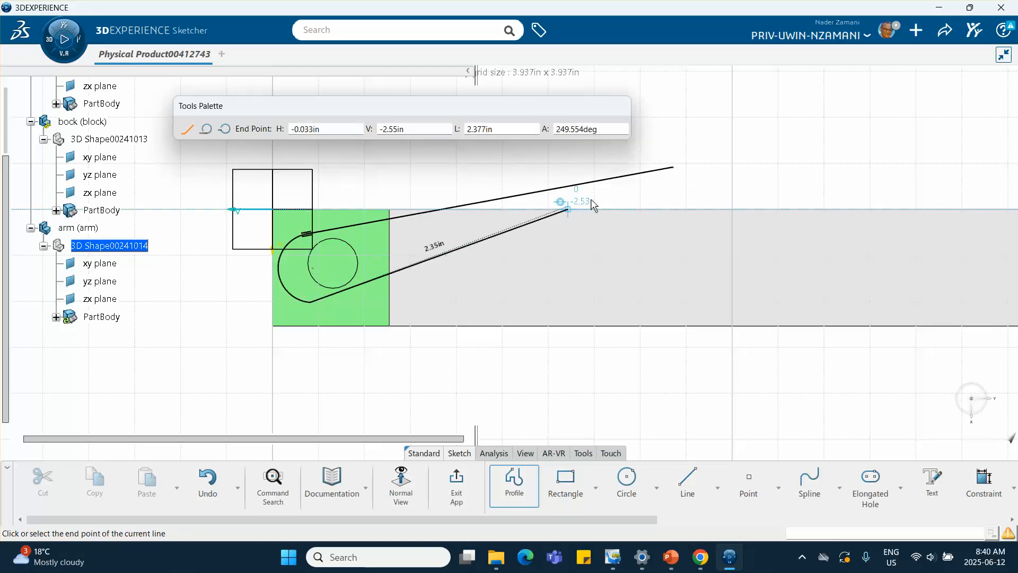
left_click(673, 168)
mouse_move(229, 320)
middle_mouse_down()
mouse_move(326, 331)
mouse_move(325, 288)
middle_mouse_up()
Step: Constrain the arm's lower line to be tangent to its rounded end arc
left_click(326, 330)
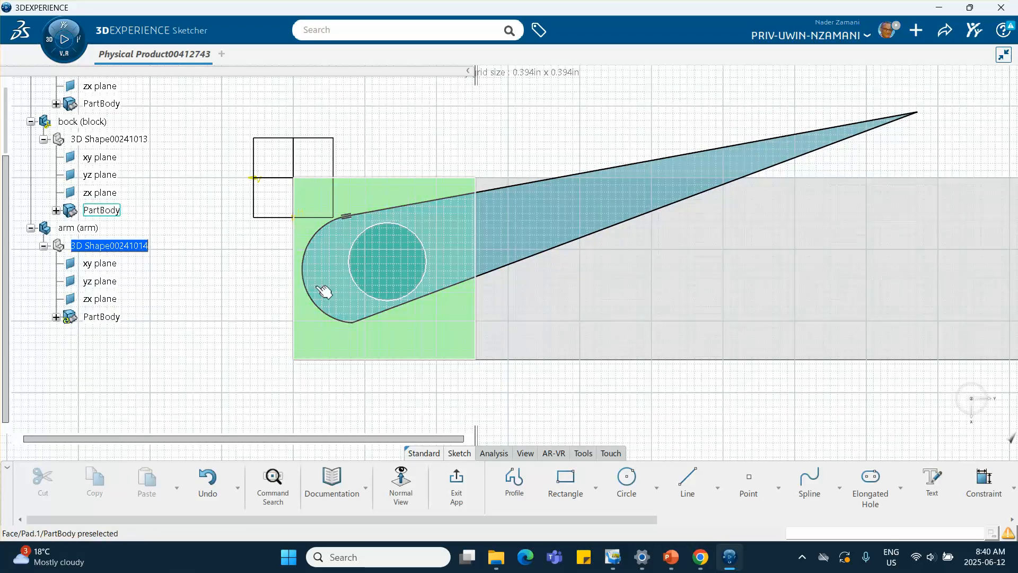
left_click(317, 303)
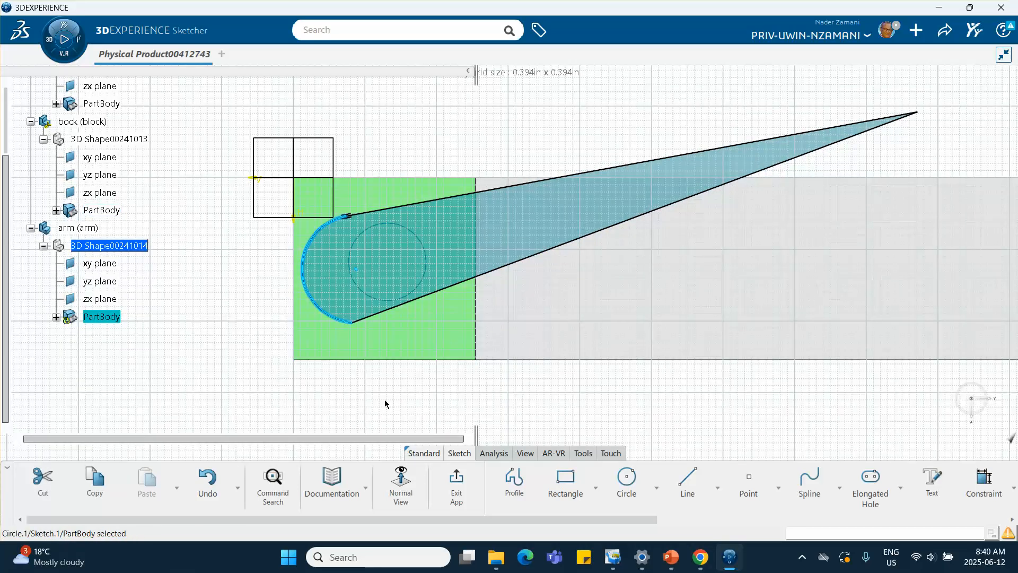
left_click(411, 300, "ctrl")
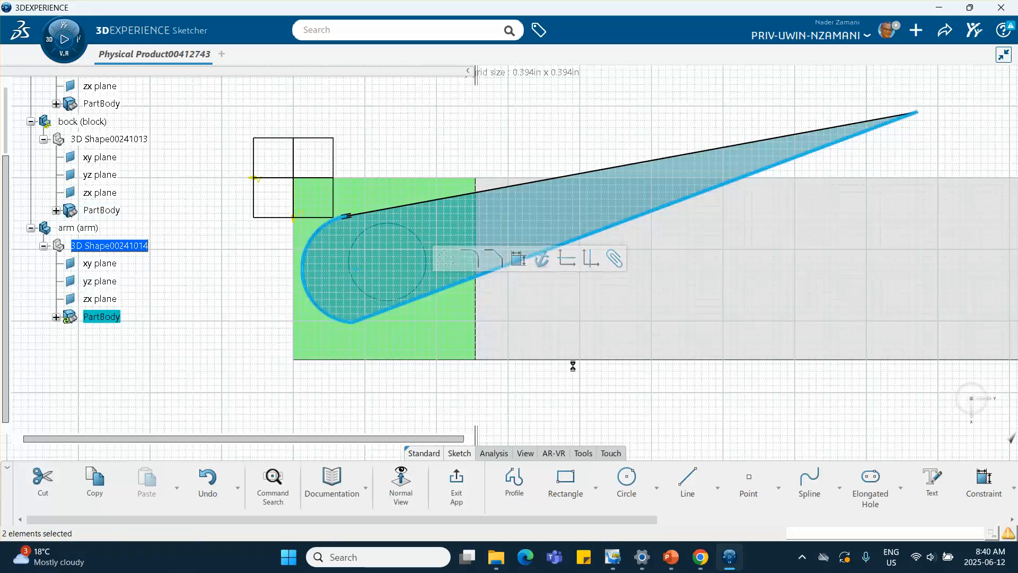
left_click(1013, 490)
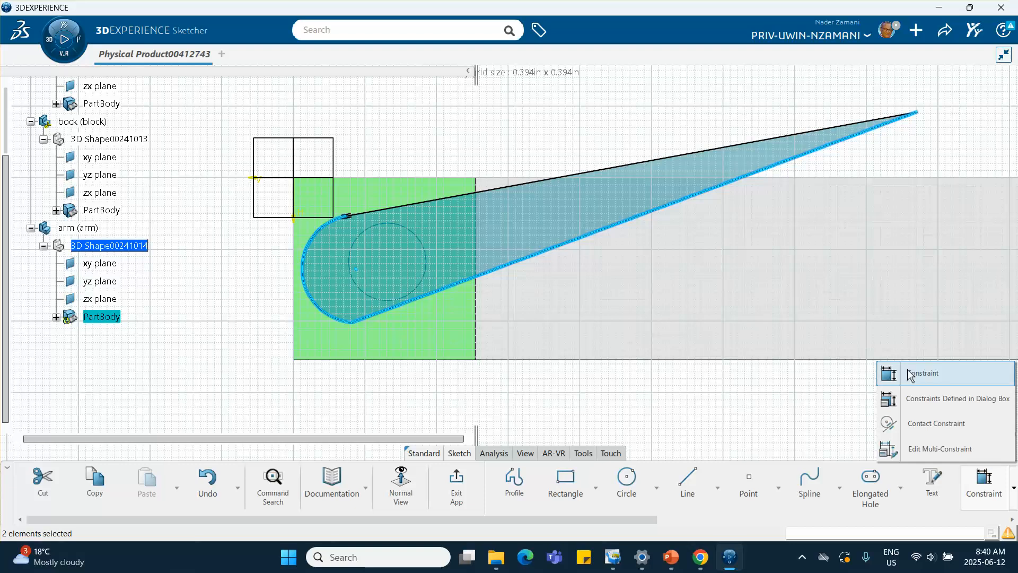
left_click(886, 398)
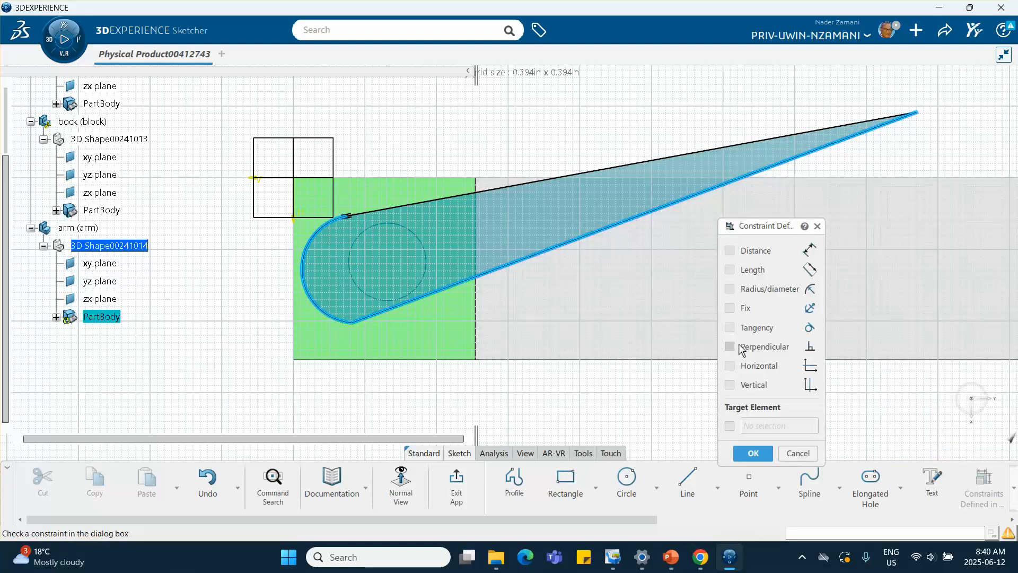
left_click(730, 328)
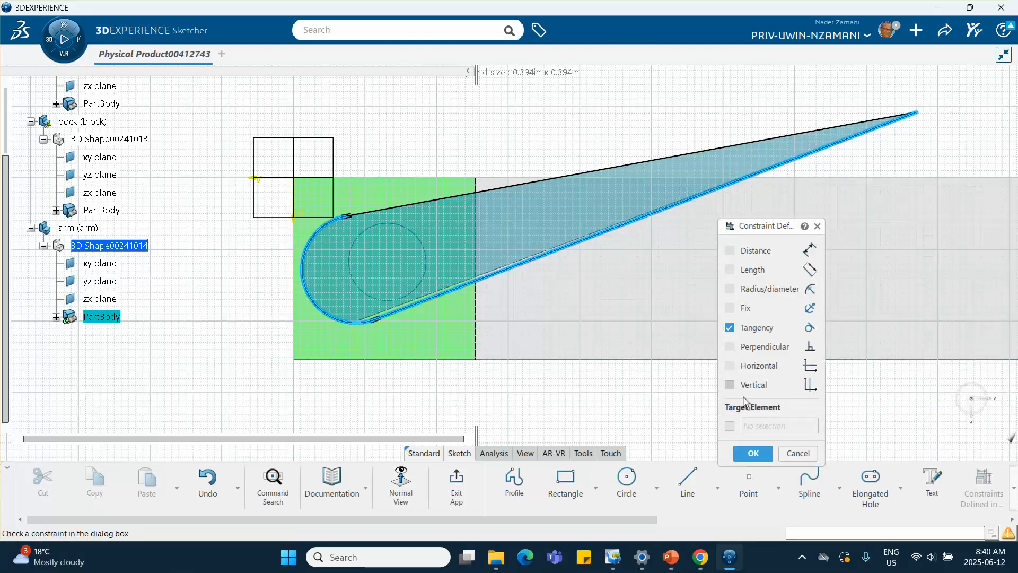
left_click(753, 453)
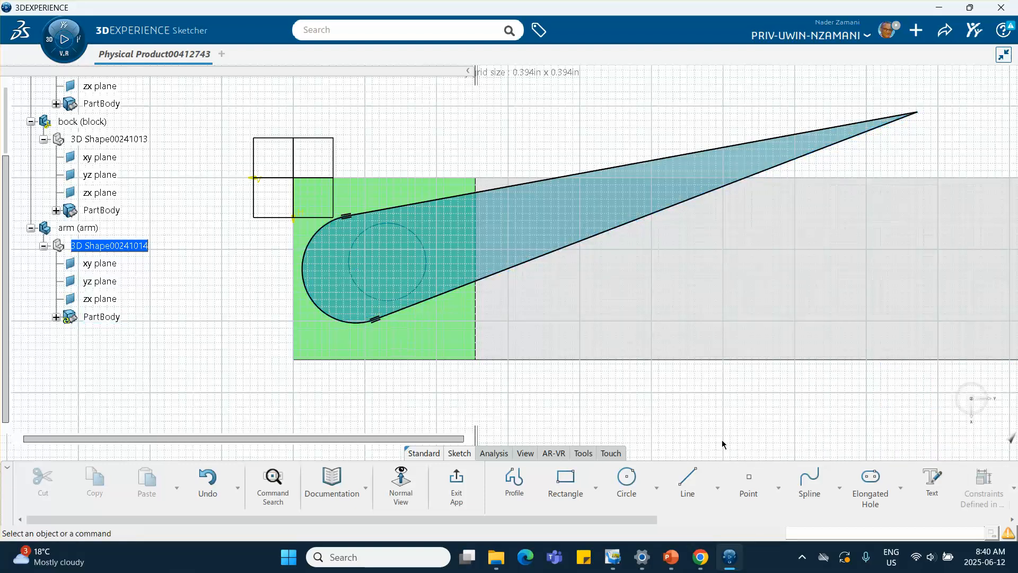
Step: Make the arm's end arc concentric with the hole circle in the block
left_click(308, 264)
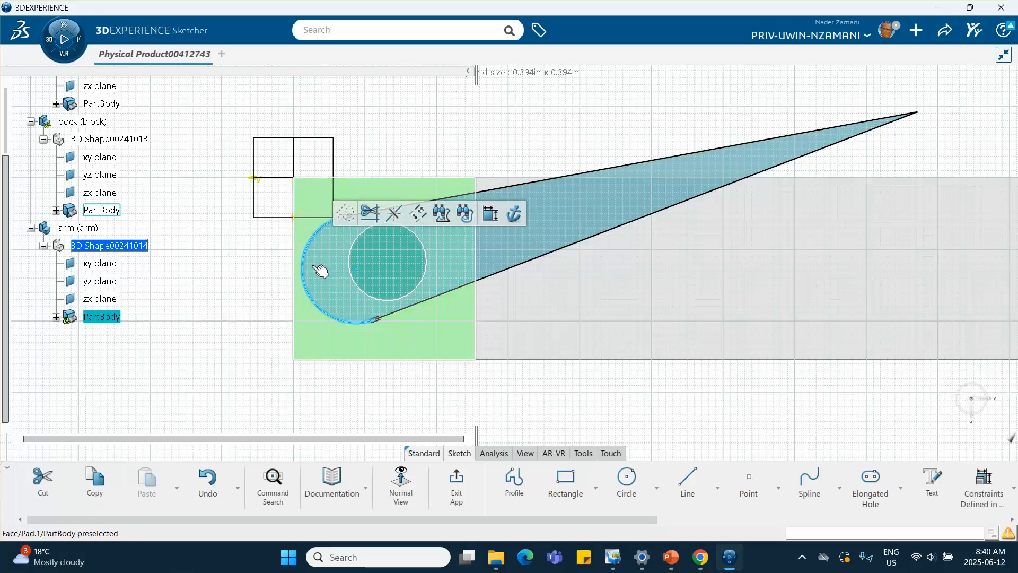
left_click(357, 273)
left_click(357, 274, "ctrl")
left_click(1012, 491)
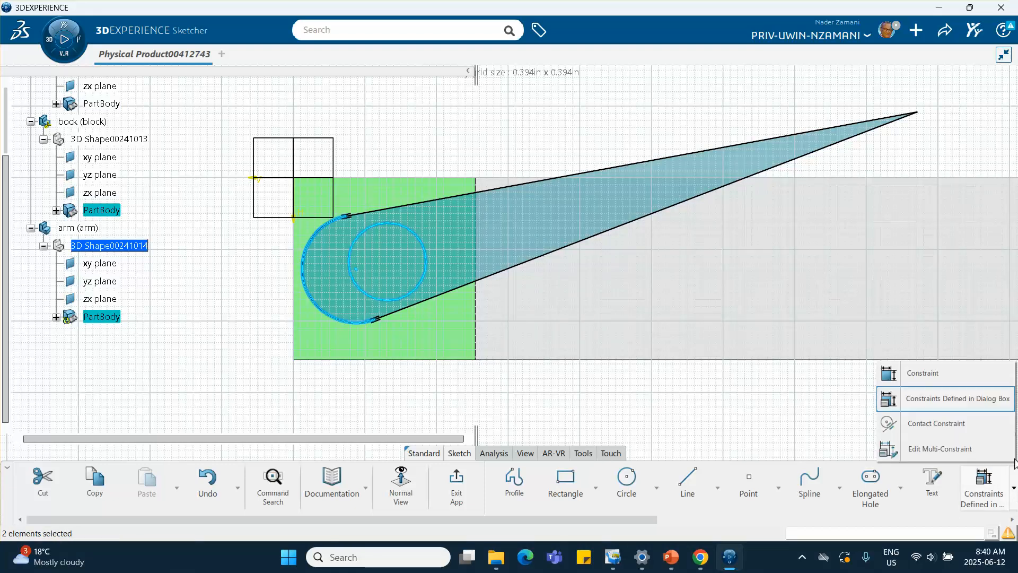
left_click(979, 408)
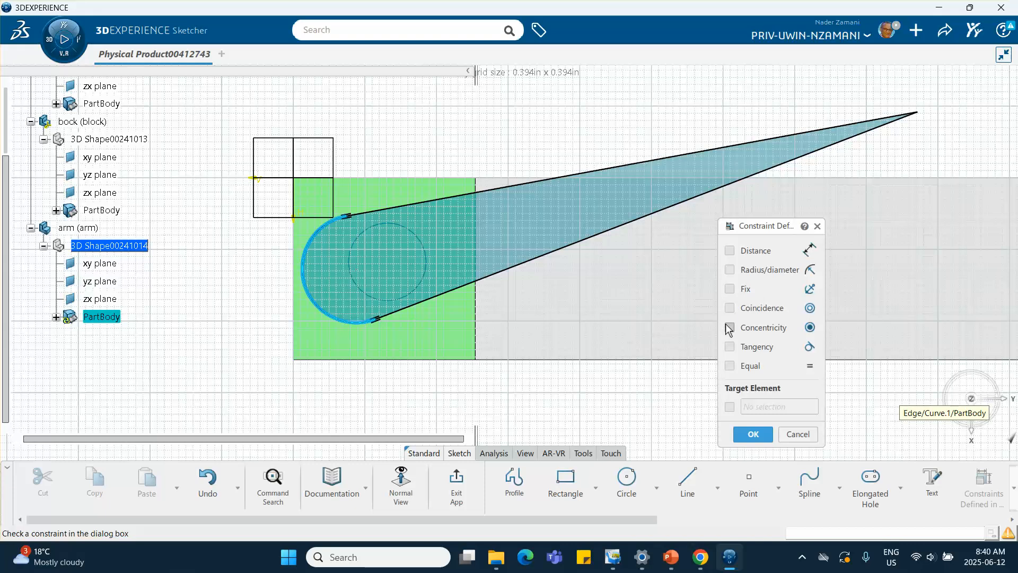
left_click(729, 327)
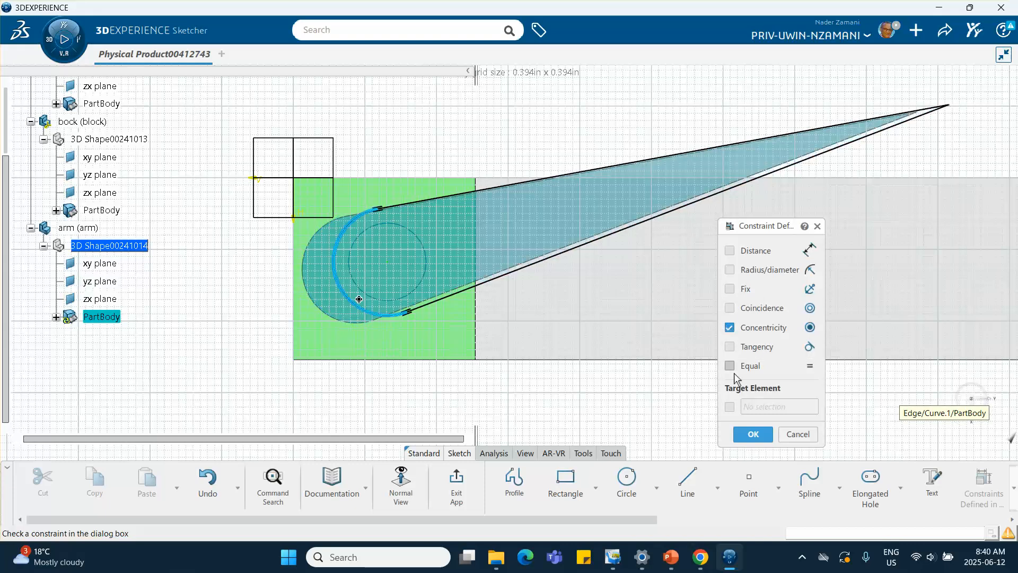
left_click(752, 434)
Step: Exit the sketch and pad the arm profile upward with a length of 2
left_click(454, 480)
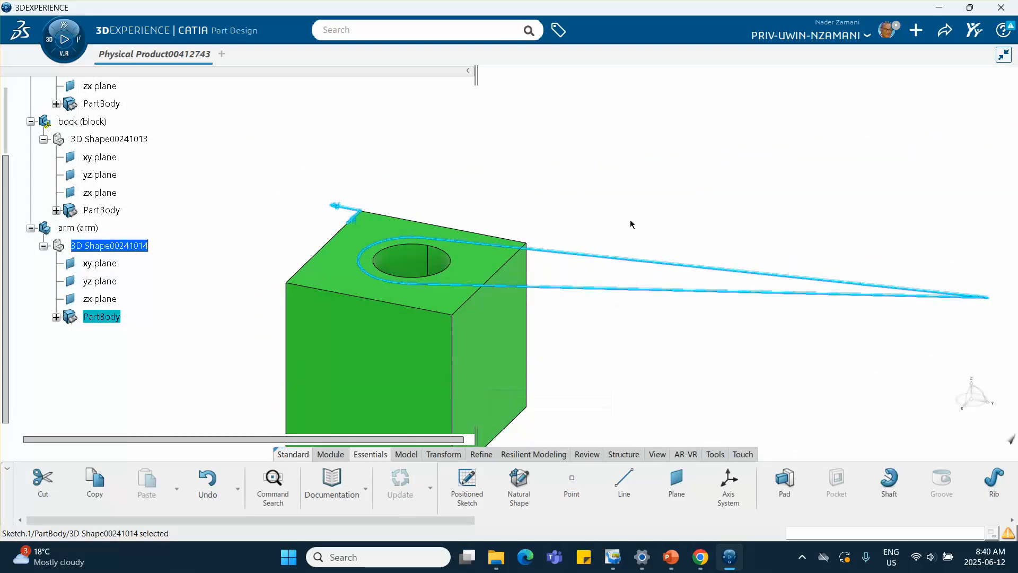
middle_click_drag(630, 189, 609, 132)
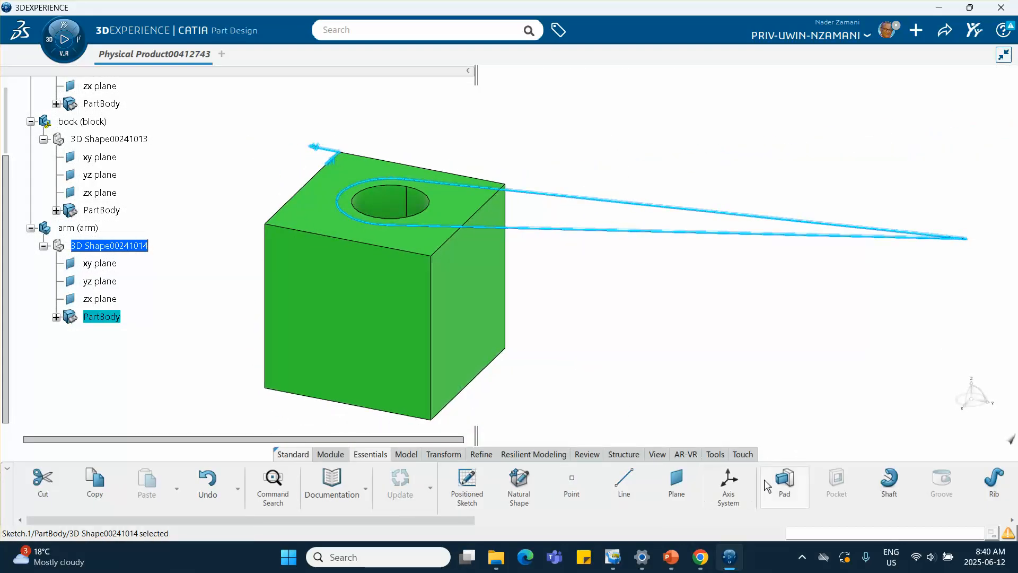
left_click(784, 481)
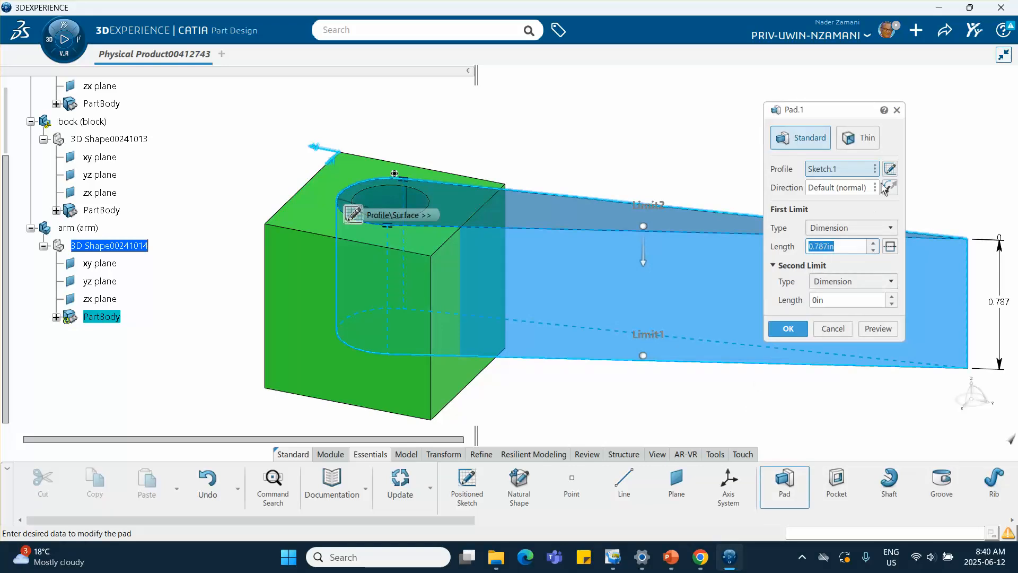
left_click(889, 189)
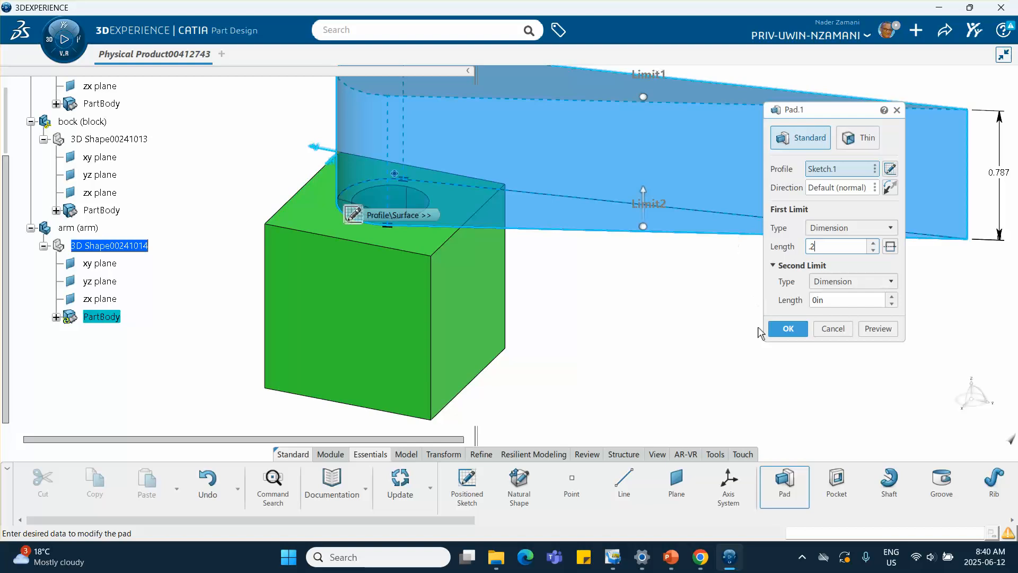
left_click(788, 329)
Step: Set the arm part's colour to orange in its graphic properties
left_click(731, 326)
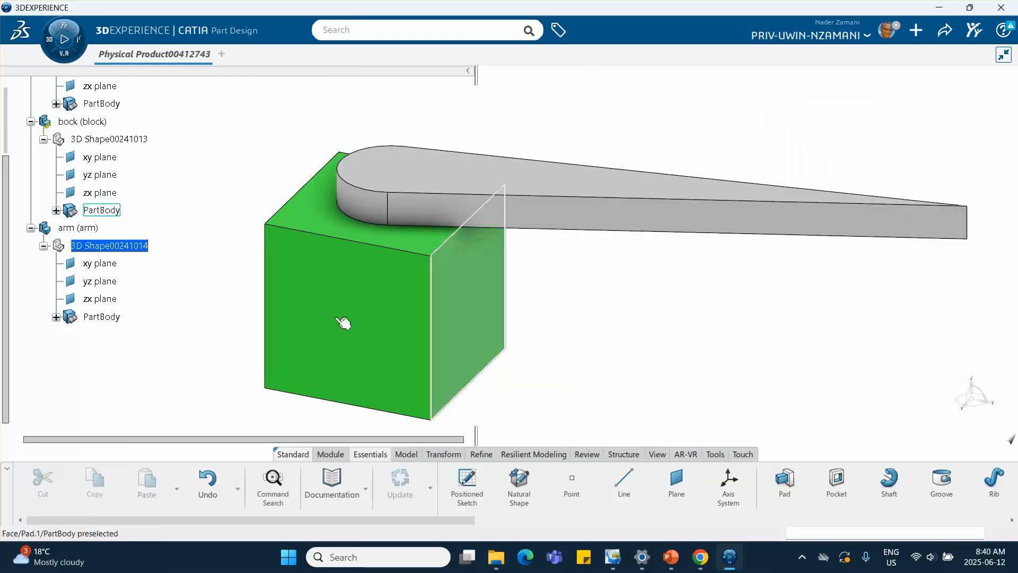
right_click(84, 227)
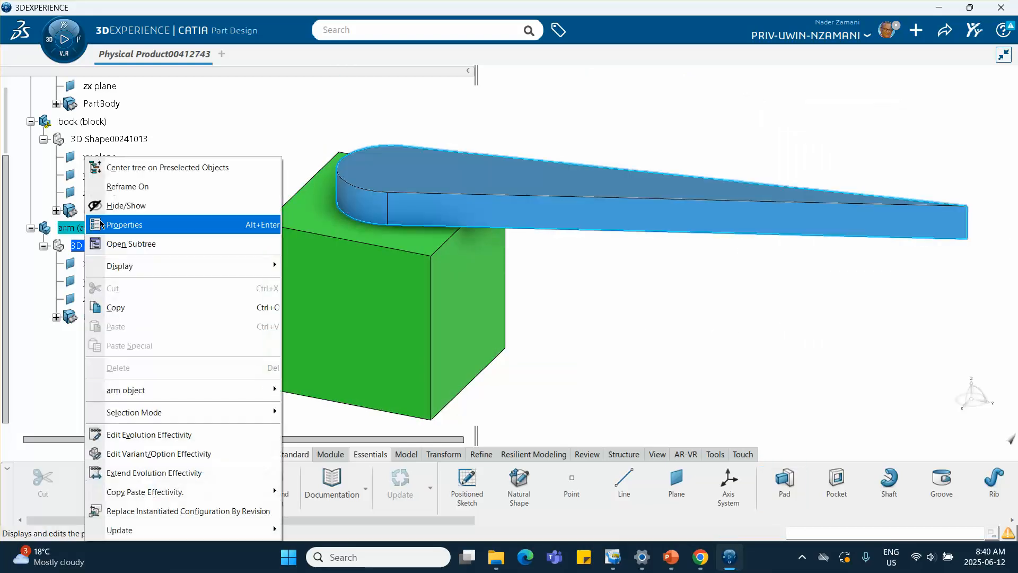
left_click(159, 224)
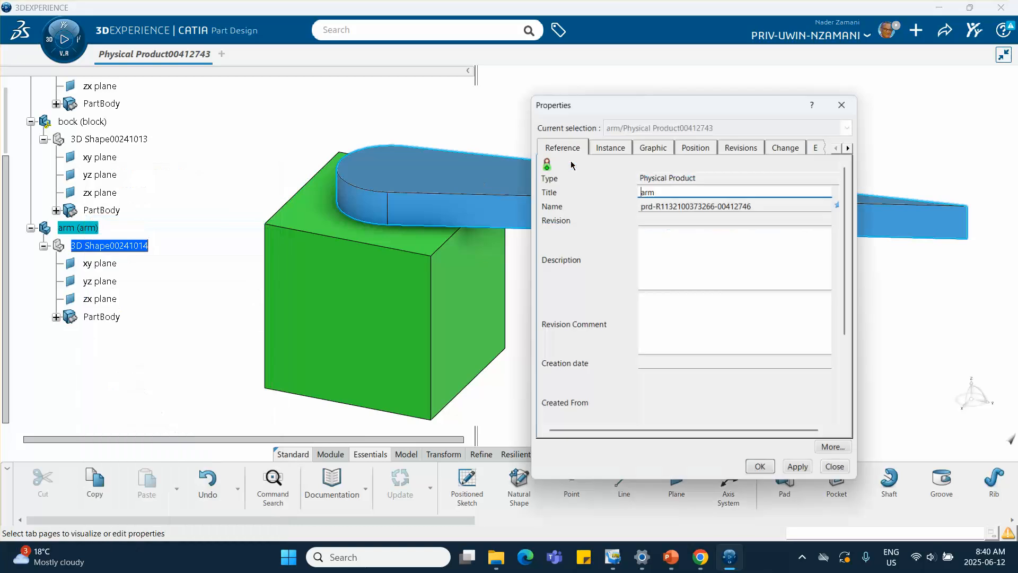
left_click(659, 147)
left_click(600, 193)
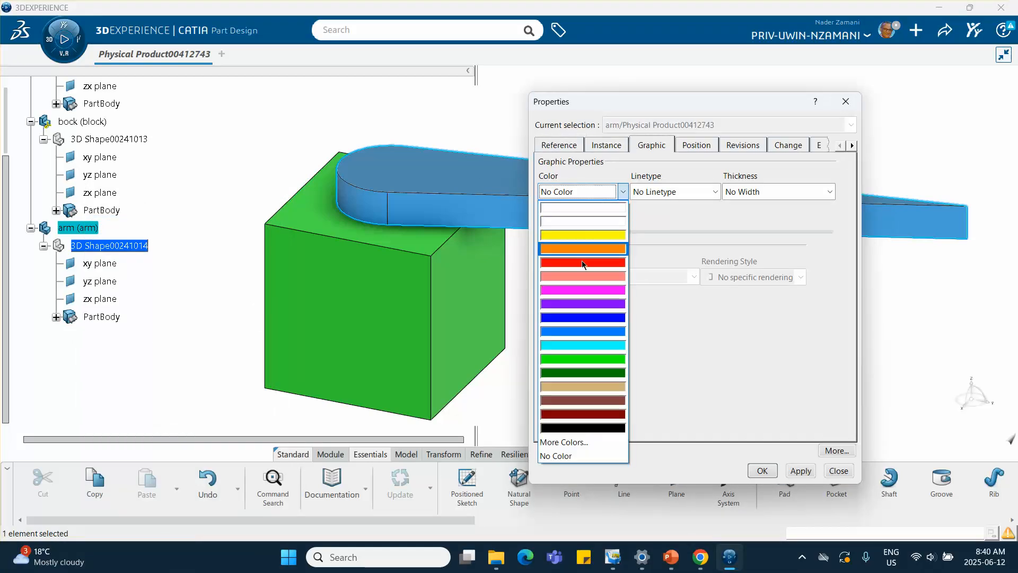
left_click(581, 248)
left_click(761, 470)
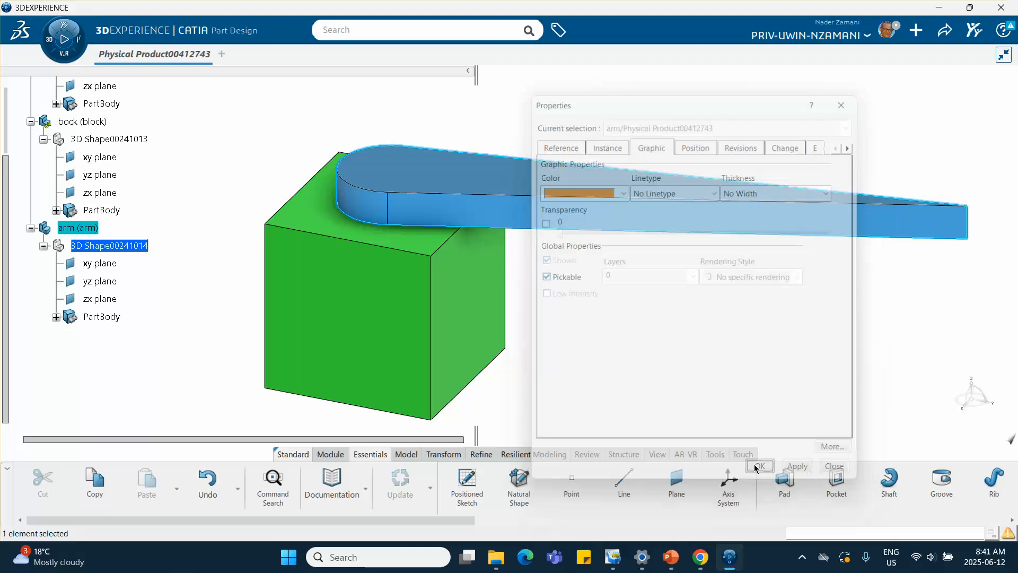
Step: Save the physical product
left_click(941, 31)
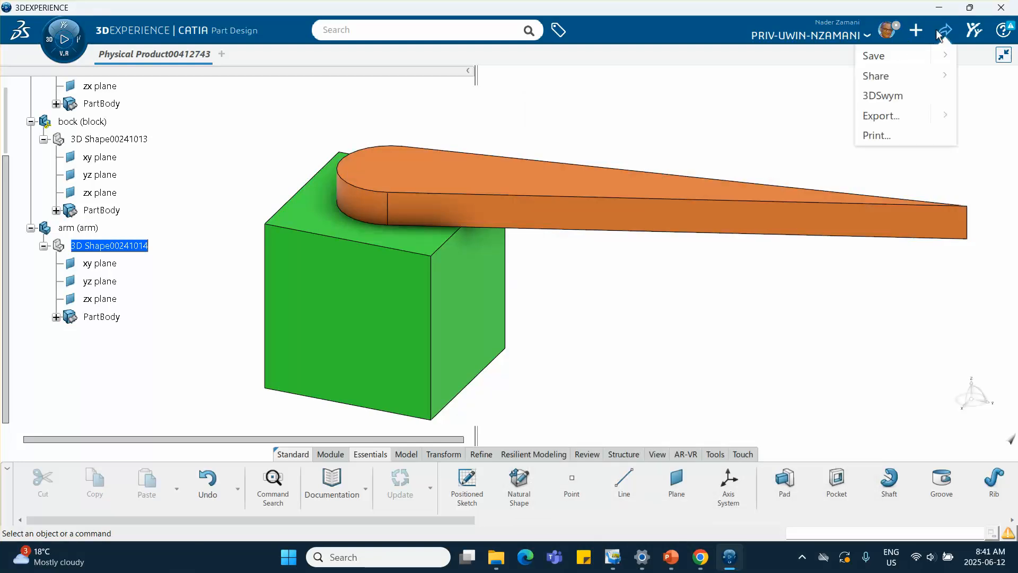
left_click(900, 56)
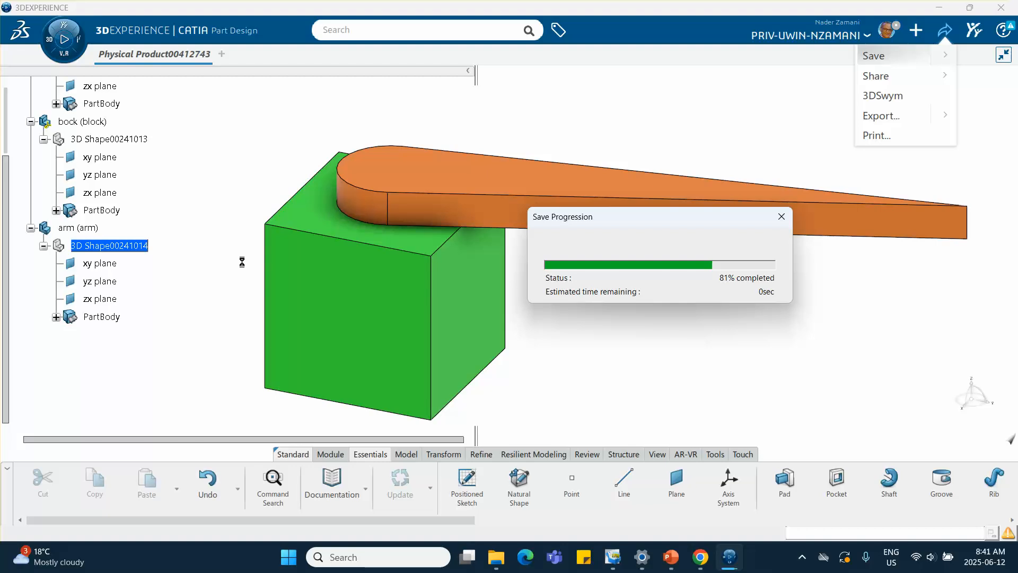
middle_click_drag(228, 266, 149, 303)
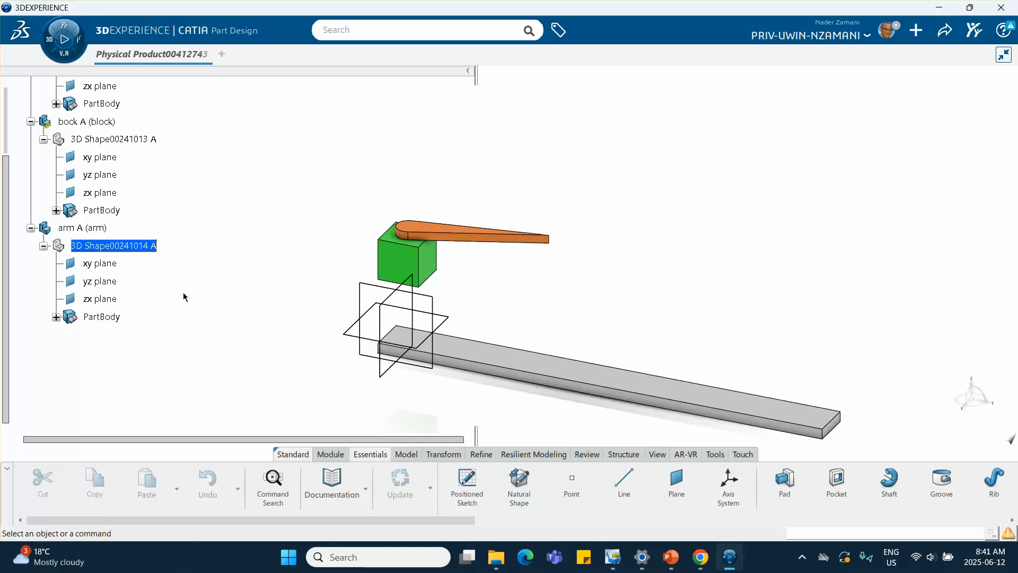
Step: Activate the root product for assembly design and collapse the track, block and arm branches in the tree
scroll(95, 178, "up", 5)
left_click(94, 182)
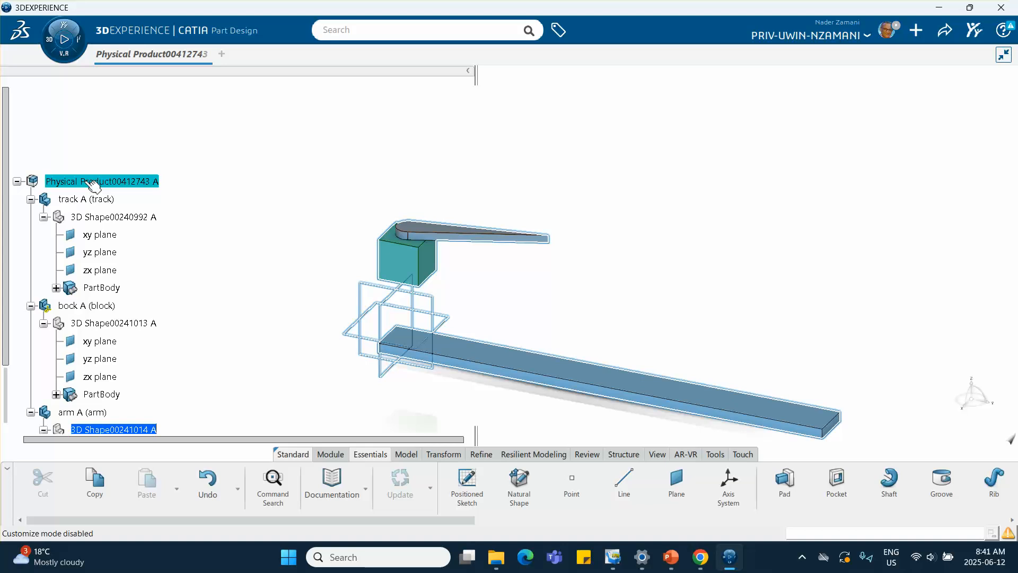
double_click(69, 182)
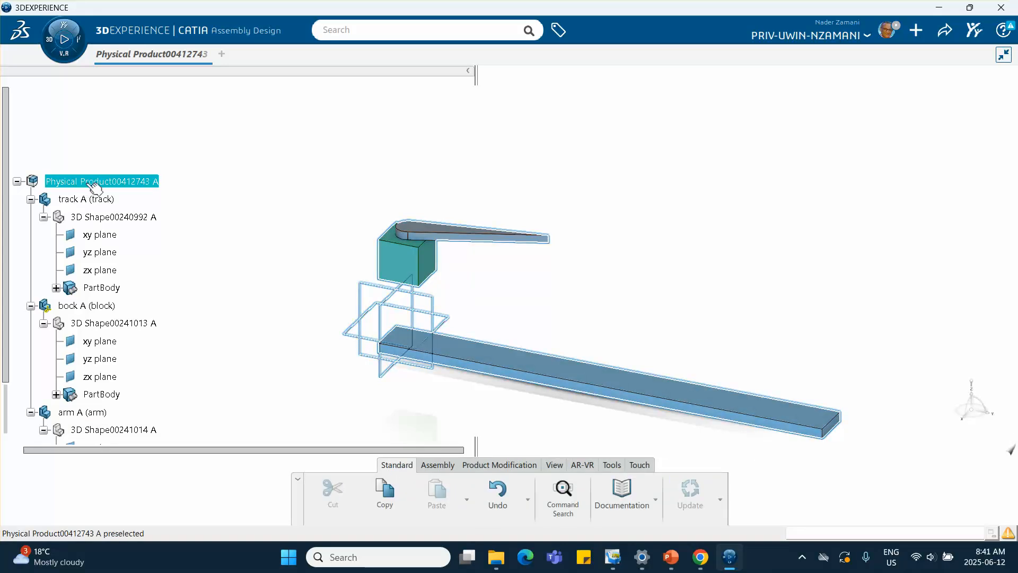
left_click(94, 183)
left_click(31, 198)
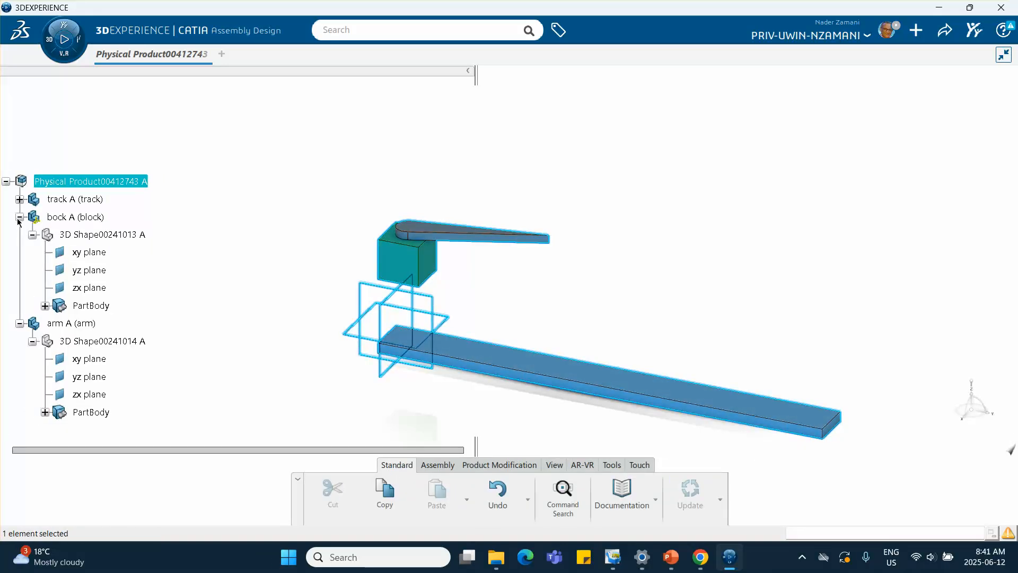
left_click(20, 217)
left_click(20, 234)
left_click(104, 266)
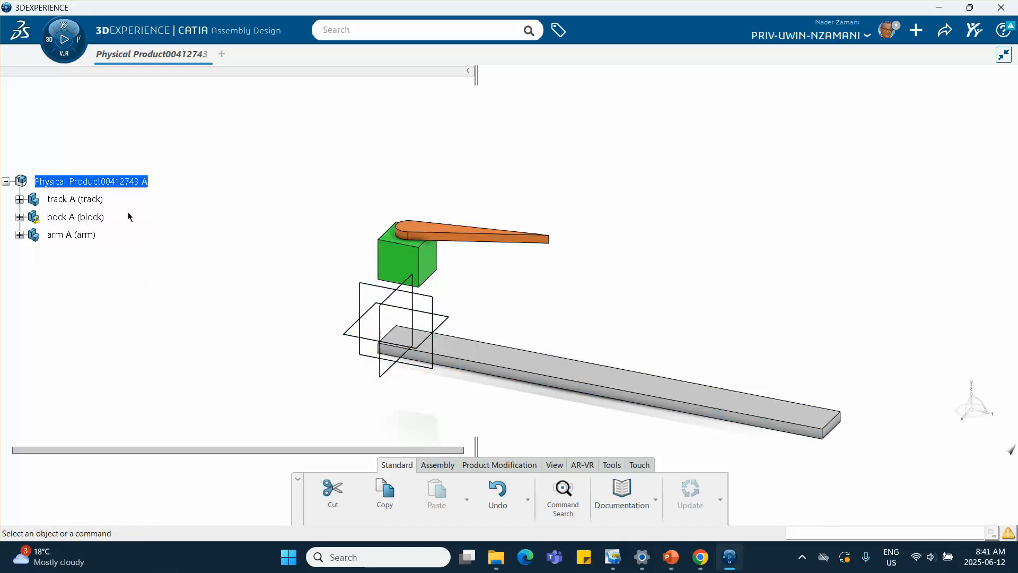
Step: Insert a new 3D Shape under the root product
right_click(123, 183)
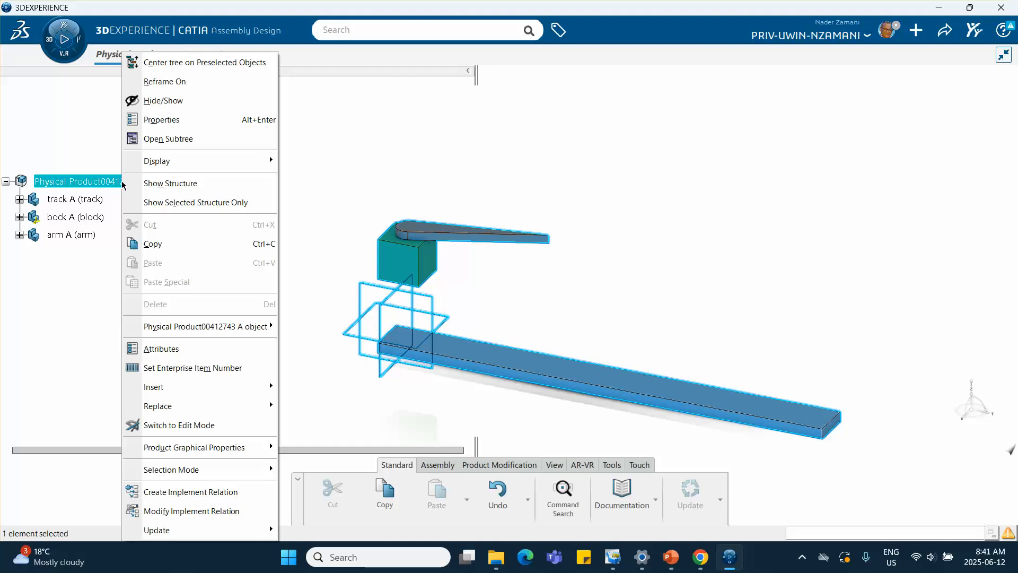
mouse_move(238, 386)
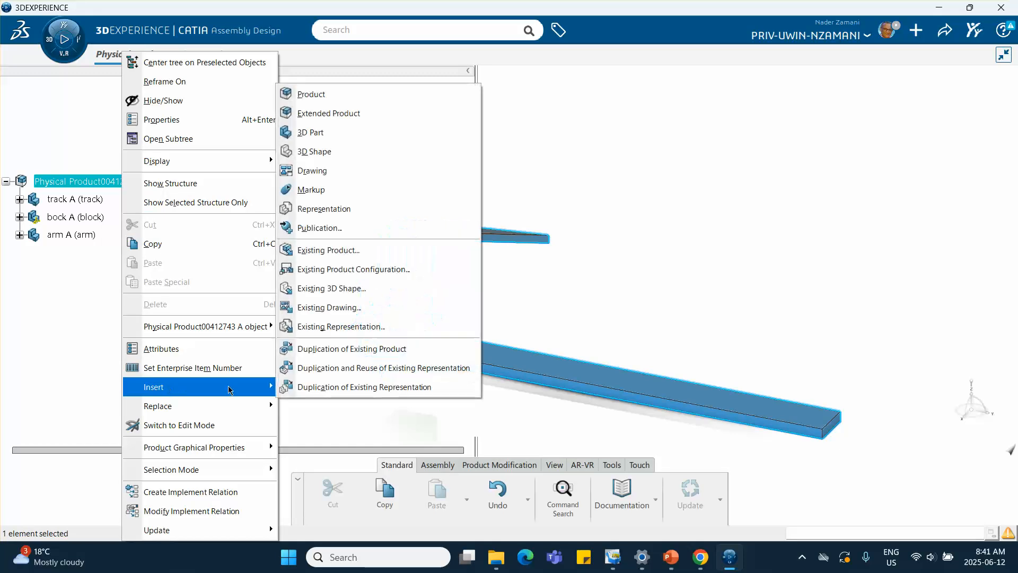
left_click(360, 152)
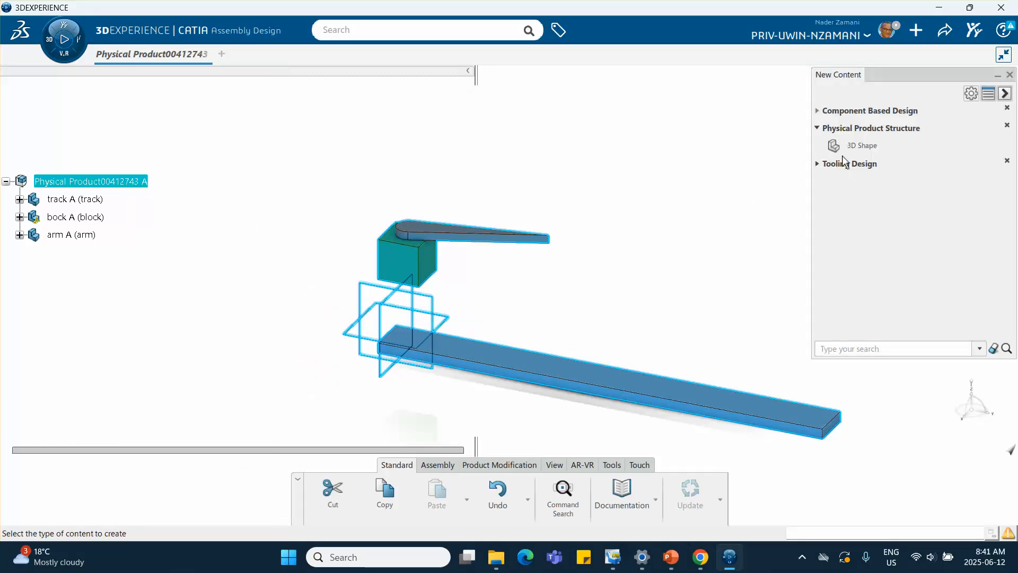
left_click(872, 145)
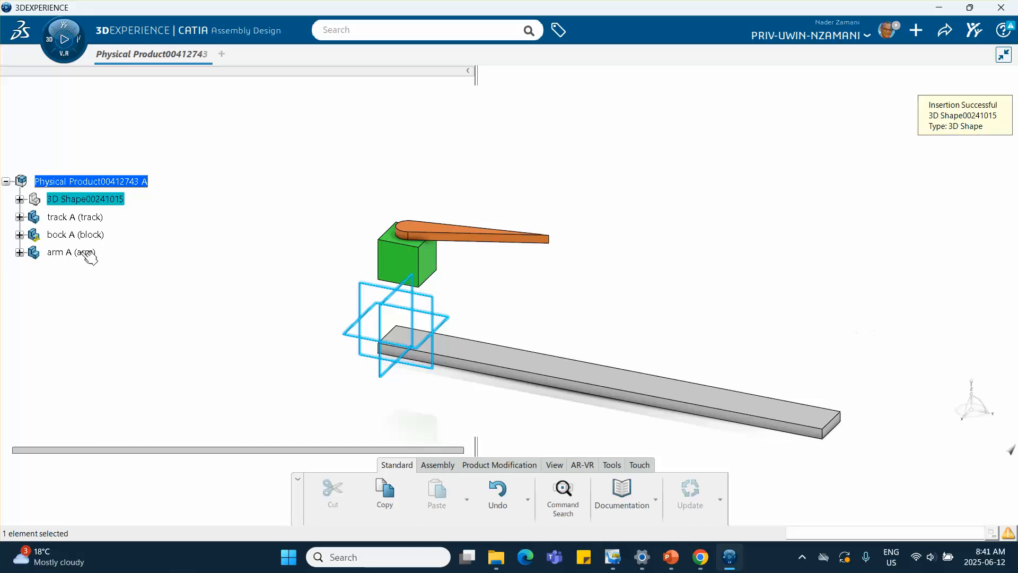
Step: Expand the new 3D Shape and open it for part design editing
left_click(20, 200)
double_click(81, 201)
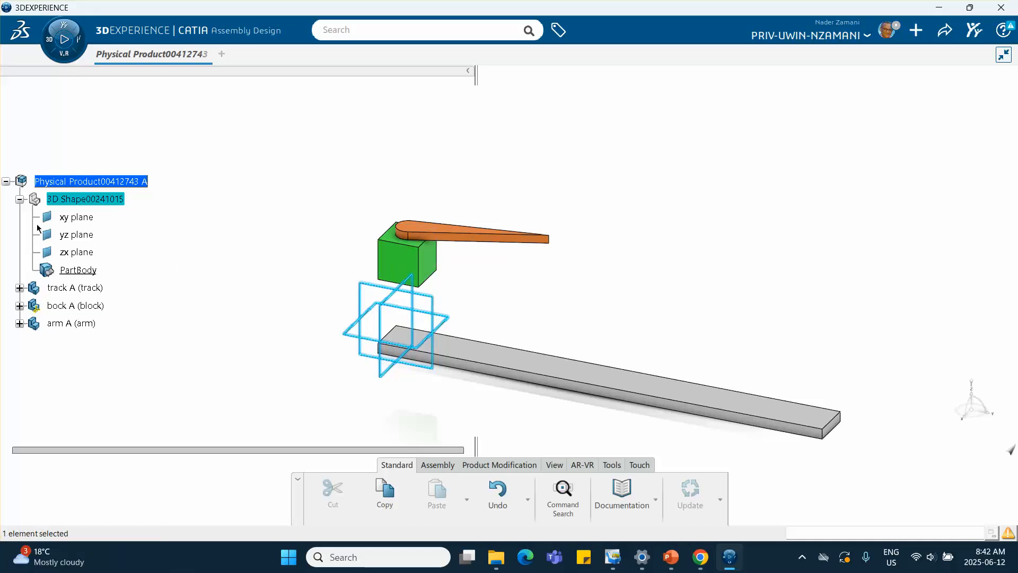
double_click(86, 199)
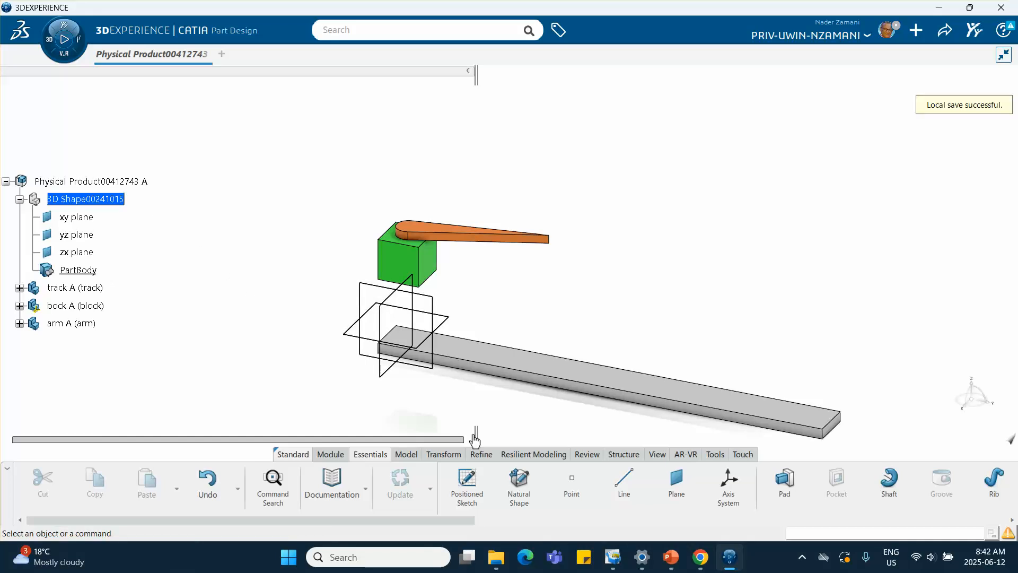
Step: Create a point by coordinates at X 0, Y 0, Z 4 in
left_click(572, 487)
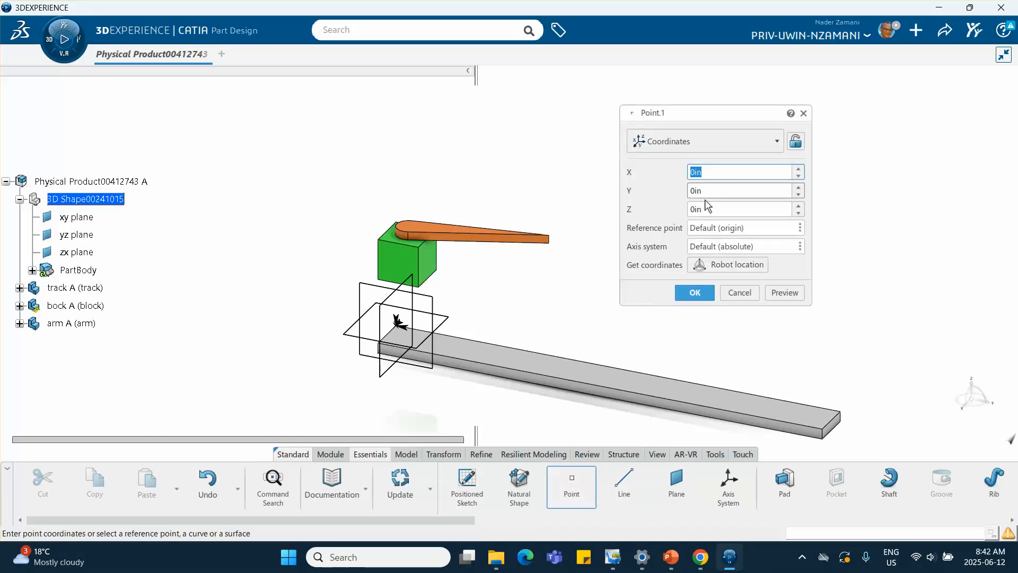
left_click(707, 210)
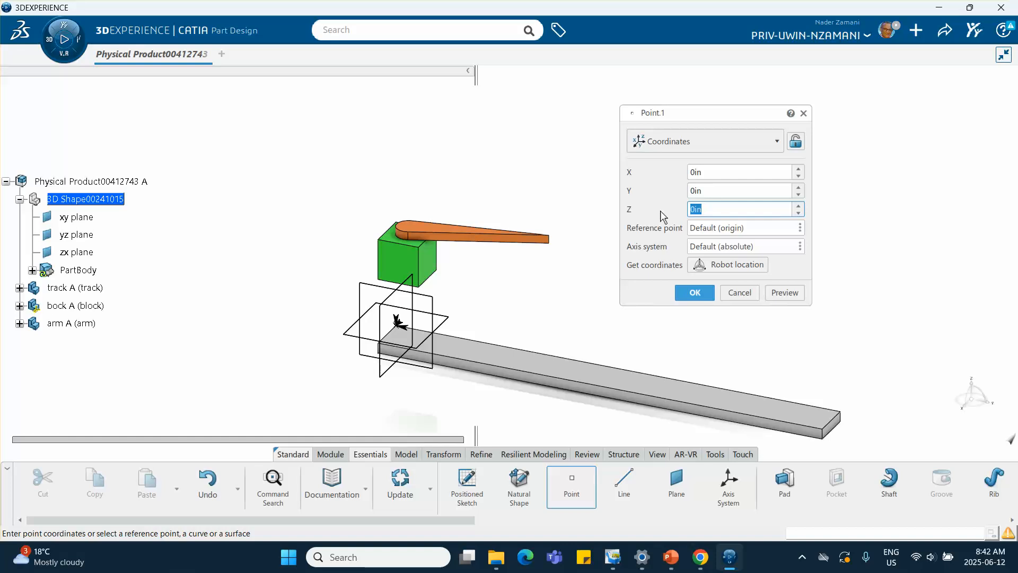
type("4")
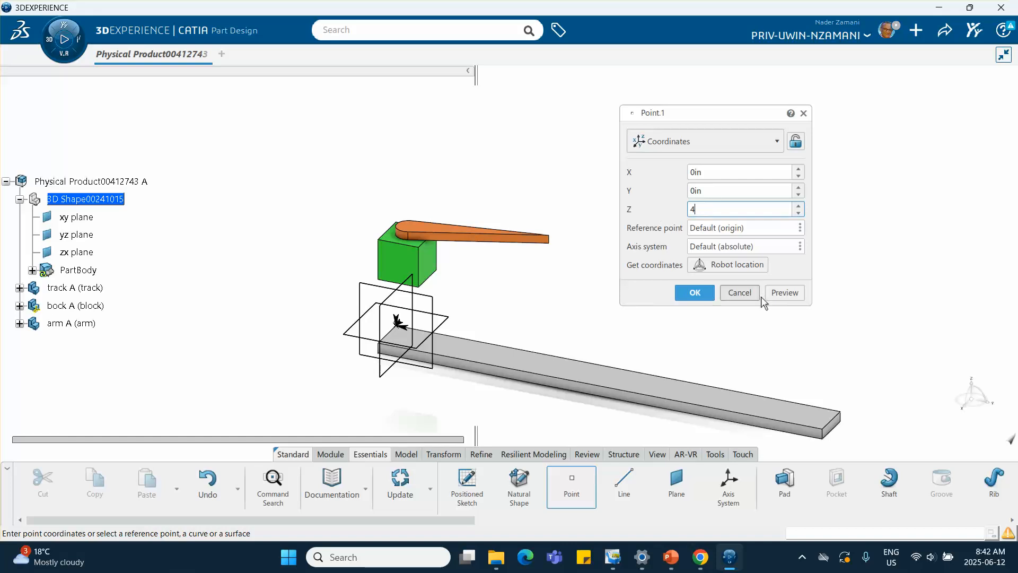
left_click(787, 296)
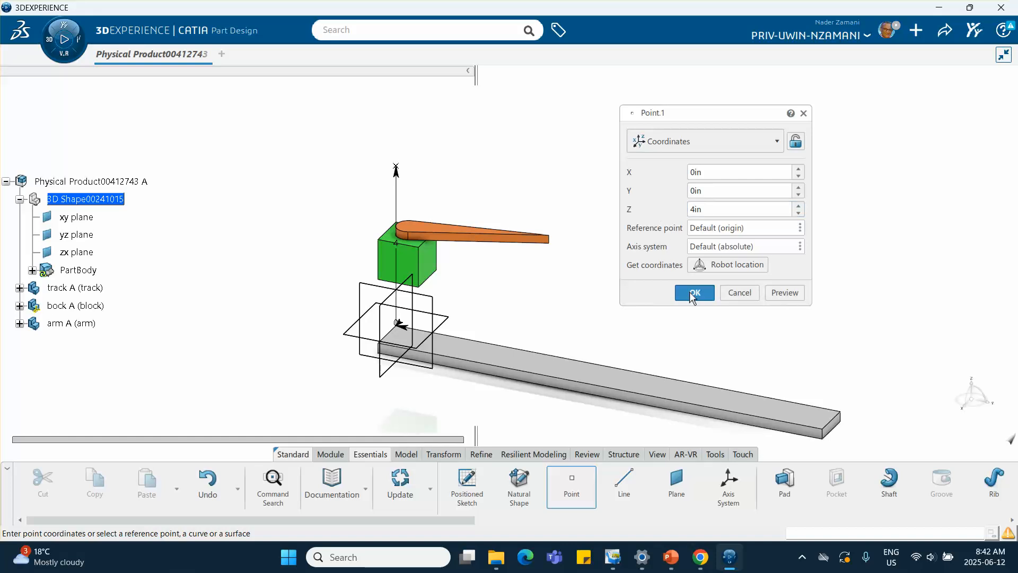
left_click(693, 293)
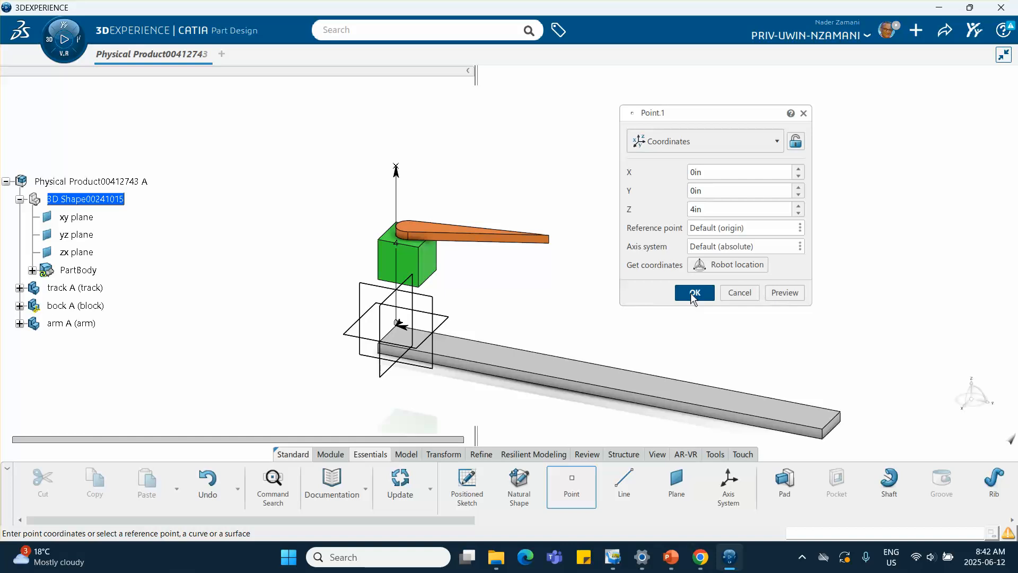
Step: Create a second coordinate point, editing its Y value
left_click(582, 485)
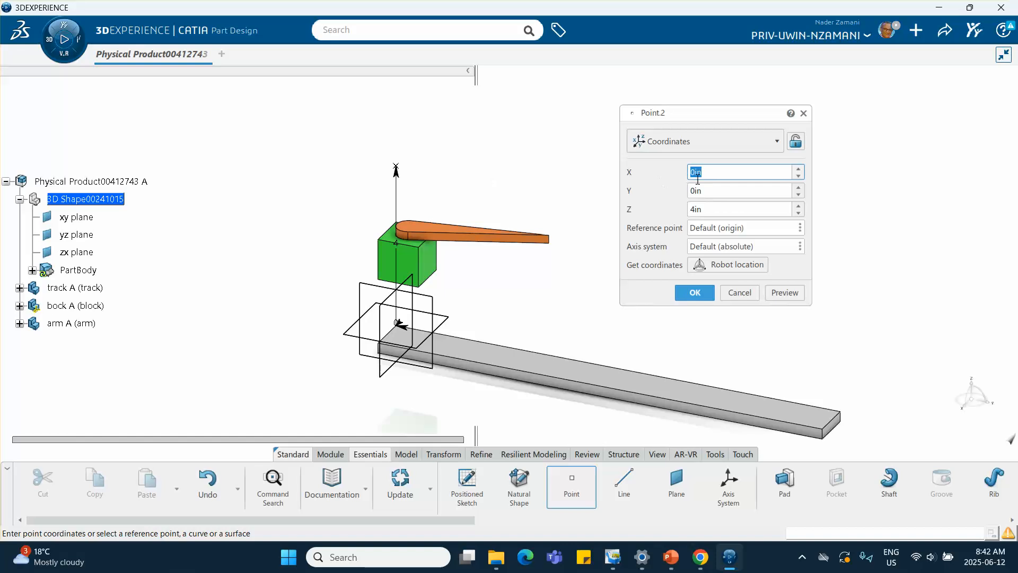
left_click(709, 190)
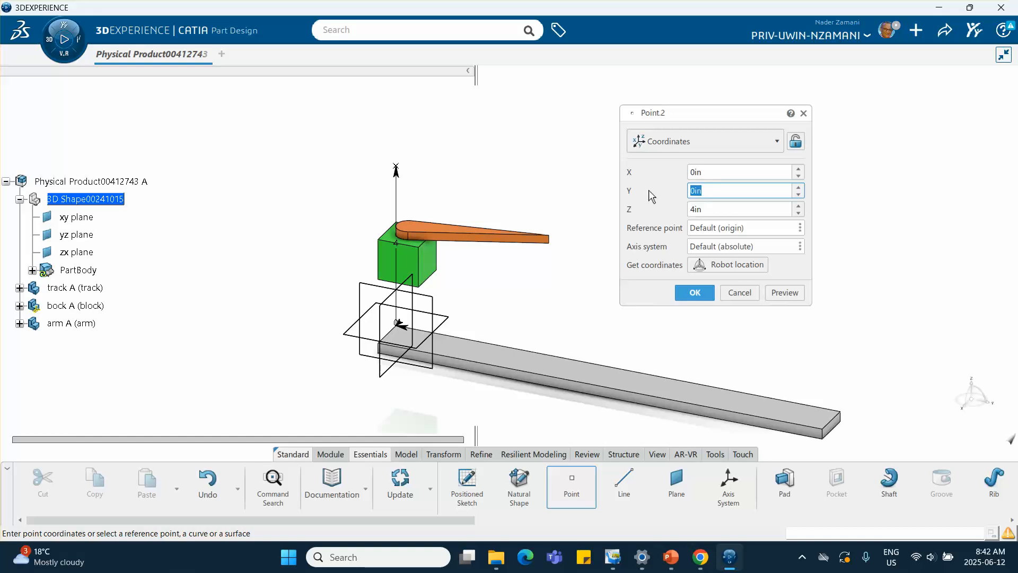
left_click(694, 292)
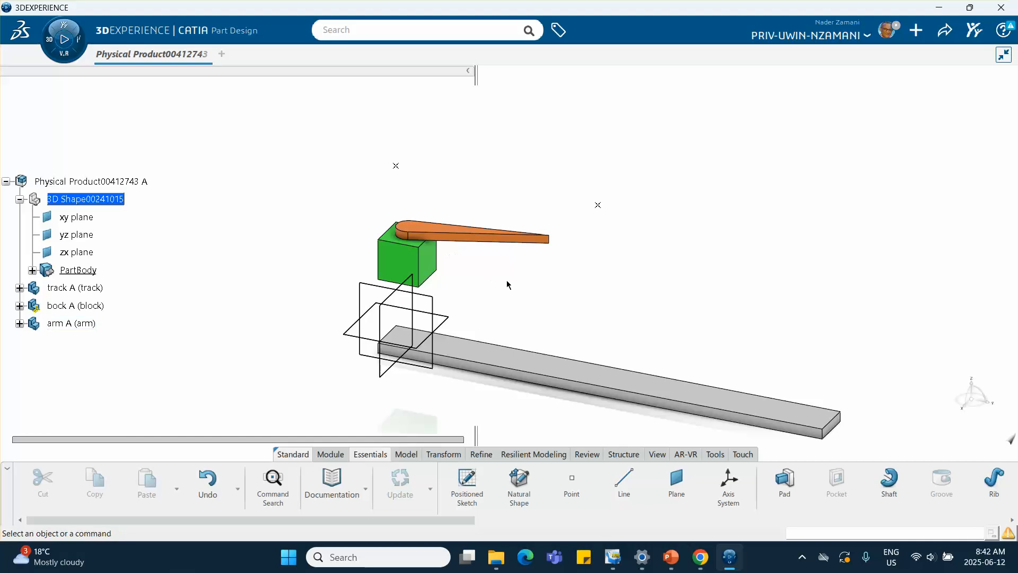
Step: Create a plane parallel to a block face passing through the first point
middle_click_drag(602, 292, 609, 265)
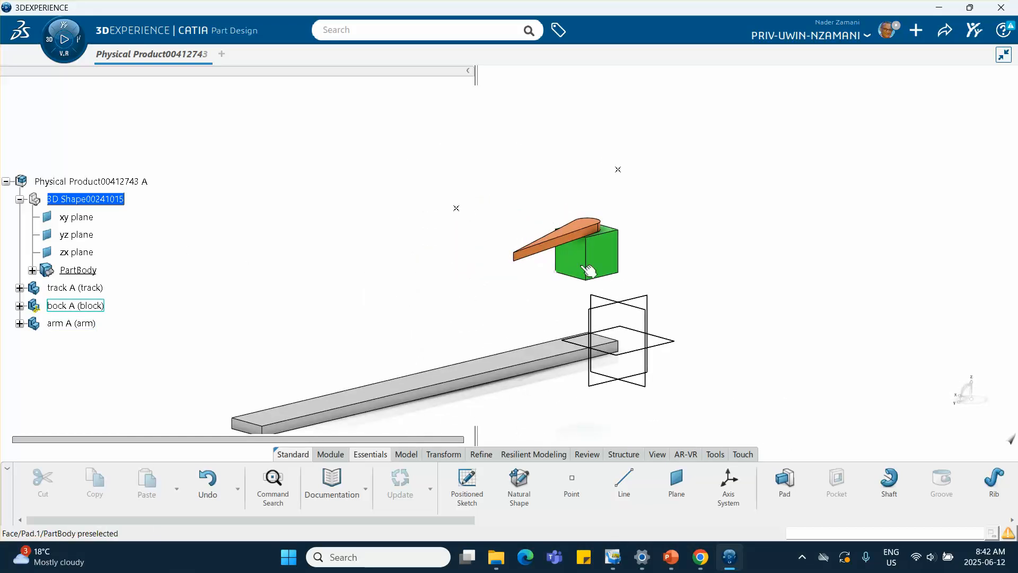
middle_click_drag(402, 277, 726, 280)
left_click(676, 484)
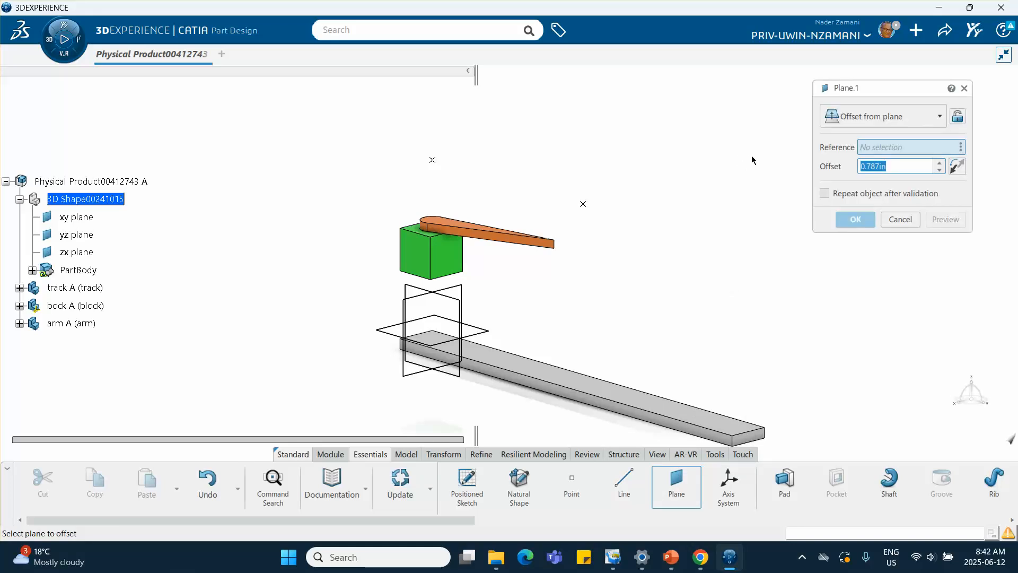
left_click(865, 118)
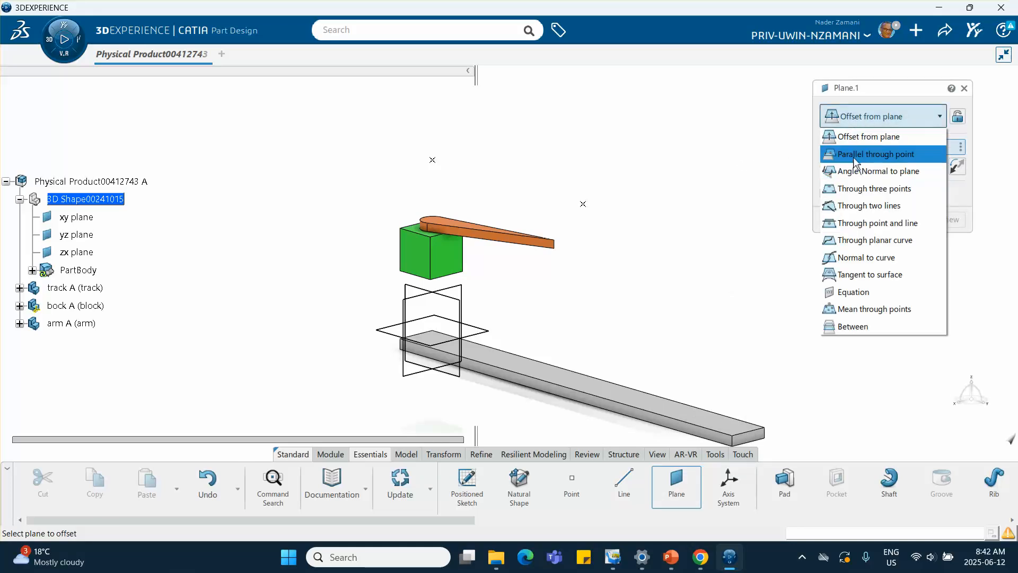
left_click(872, 155)
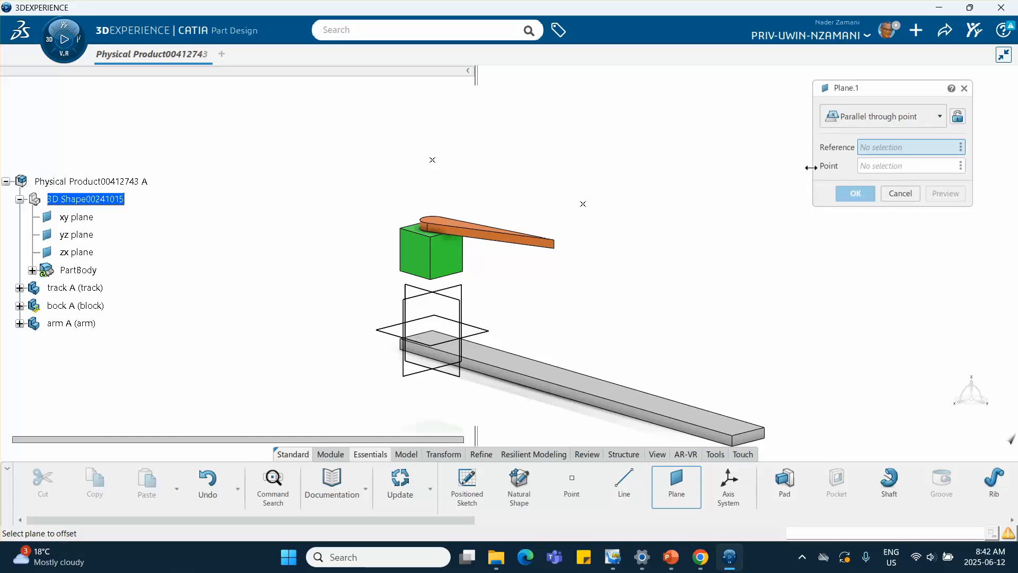
left_click(432, 161)
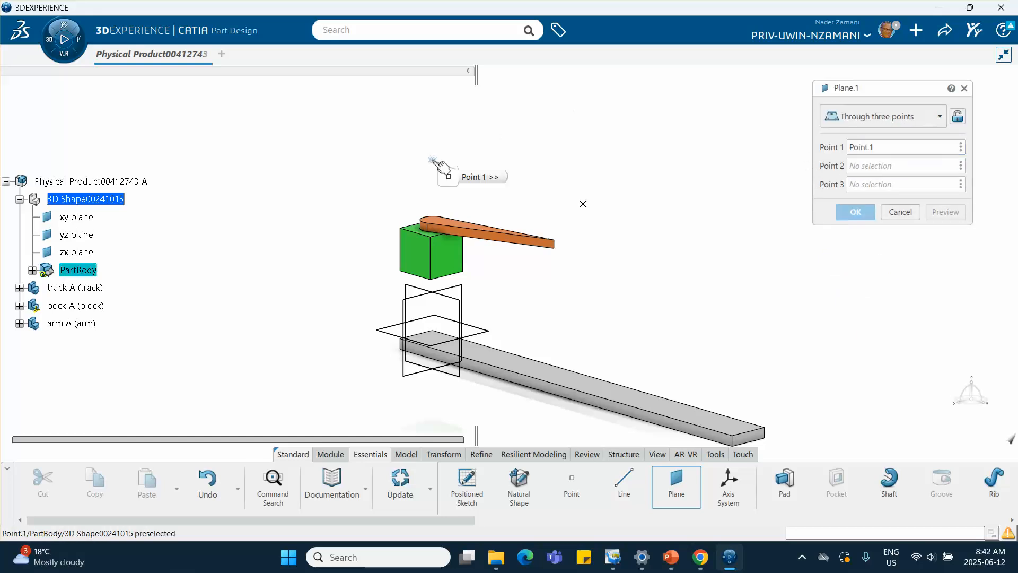
middle_click_drag(433, 163, 396, 238)
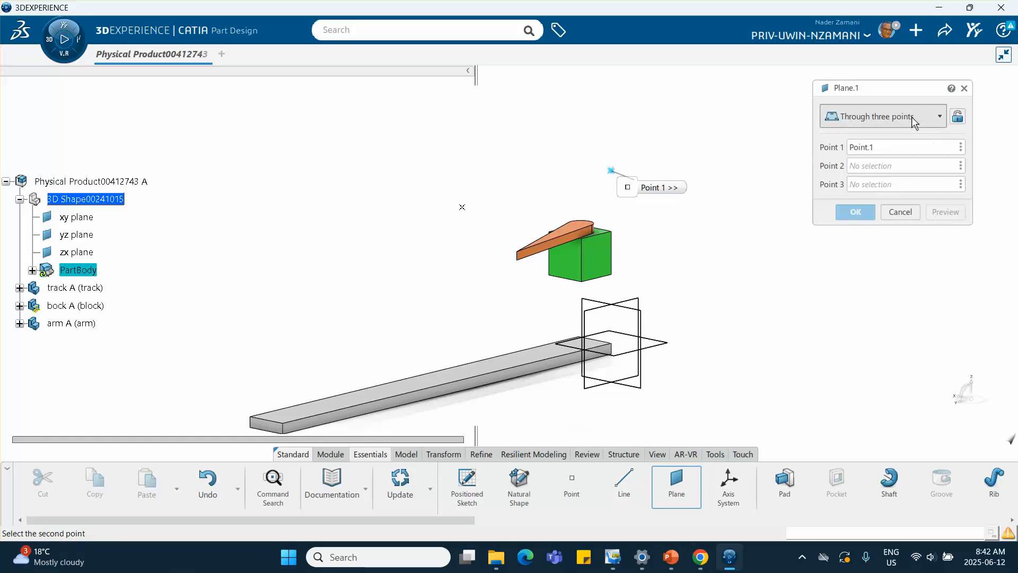
left_click(903, 117)
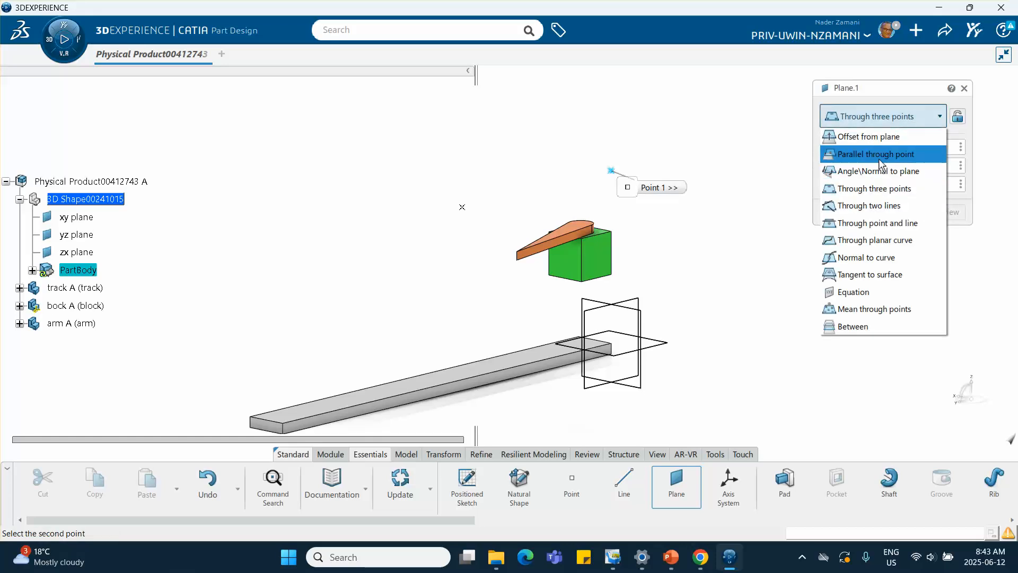
left_click(881, 156)
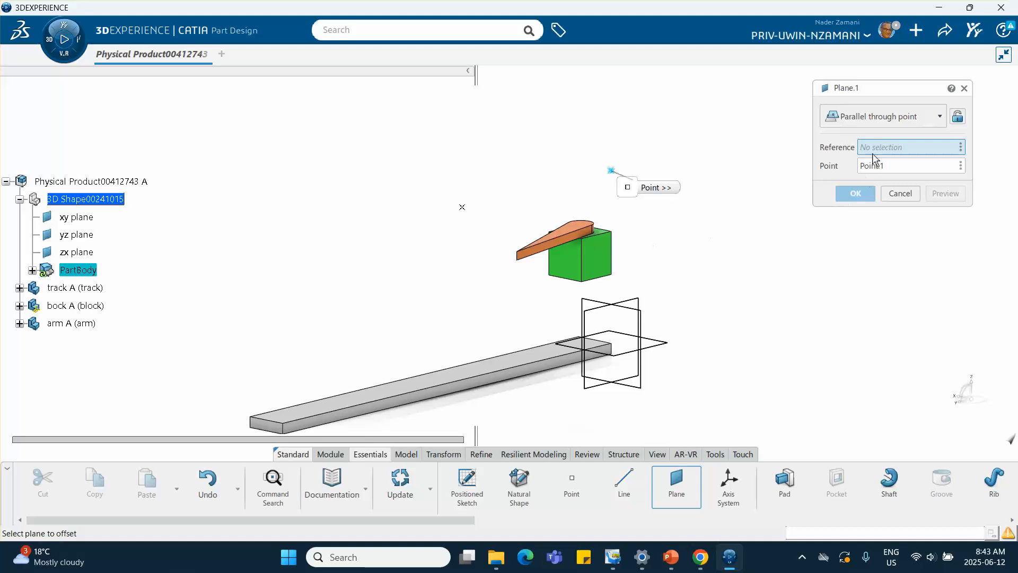
left_click(597, 257)
left_click(853, 193)
middle_click_drag(657, 265, 677, 228)
middle_click_drag(530, 234, 535, 275)
Step: Create a second plane parallel to another block face through the second point, then expand the part body
left_click(680, 485)
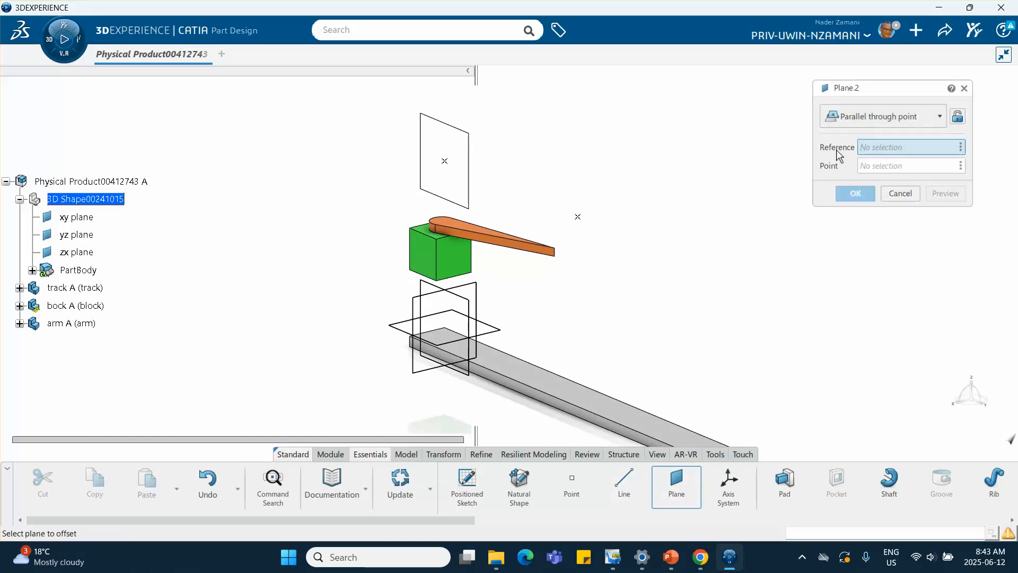
left_click(577, 217)
middle_click_drag(586, 220, 506, 262)
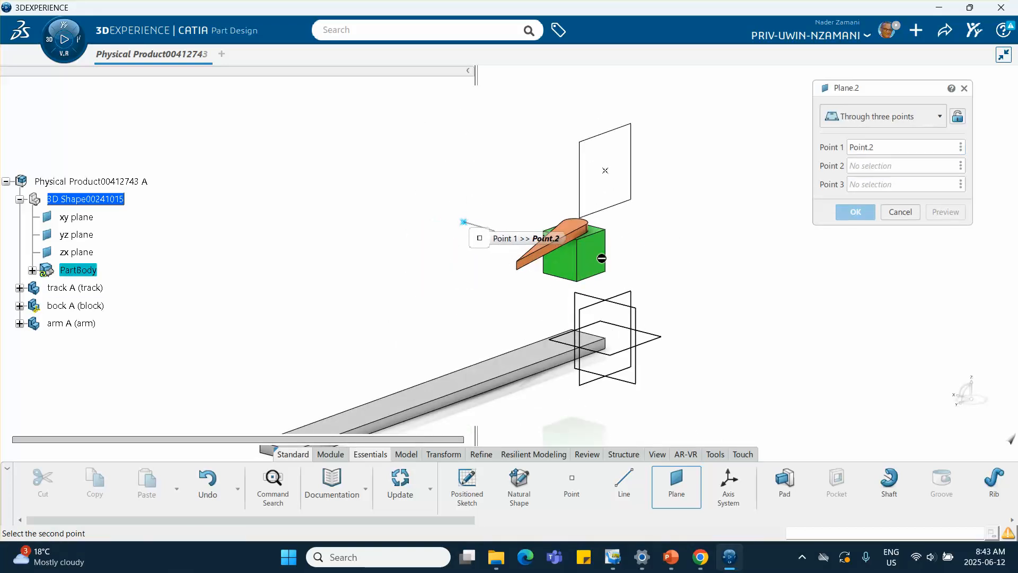
left_click(880, 118)
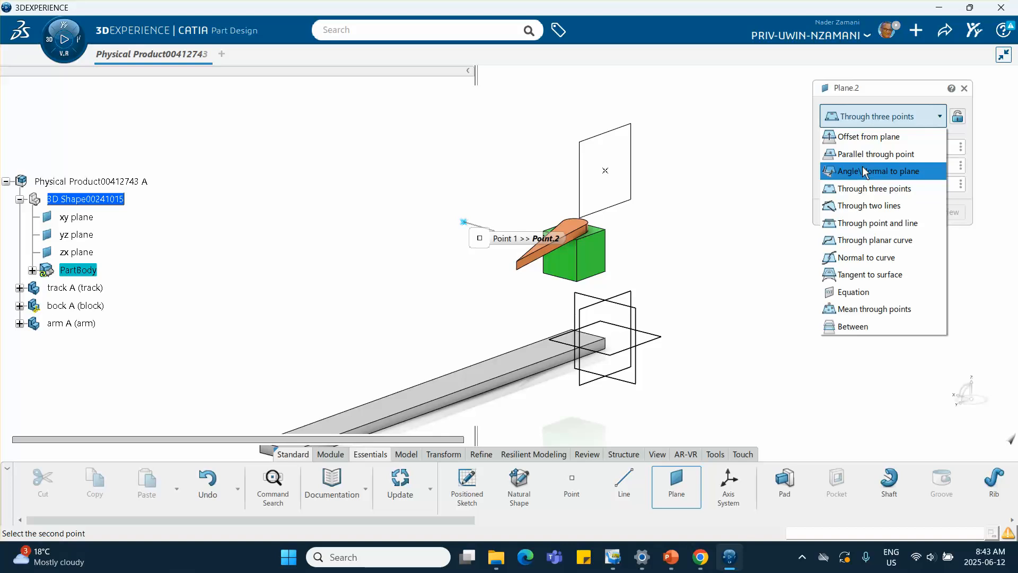
left_click(874, 152)
left_click(591, 252)
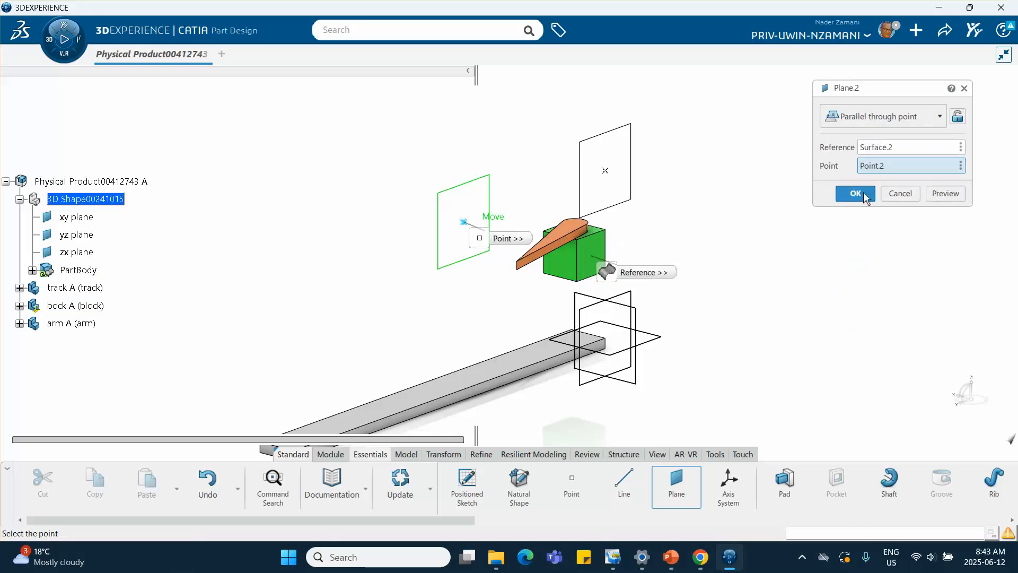
left_click(855, 193)
middle_click_drag(626, 265, 827, 278)
left_click(32, 270)
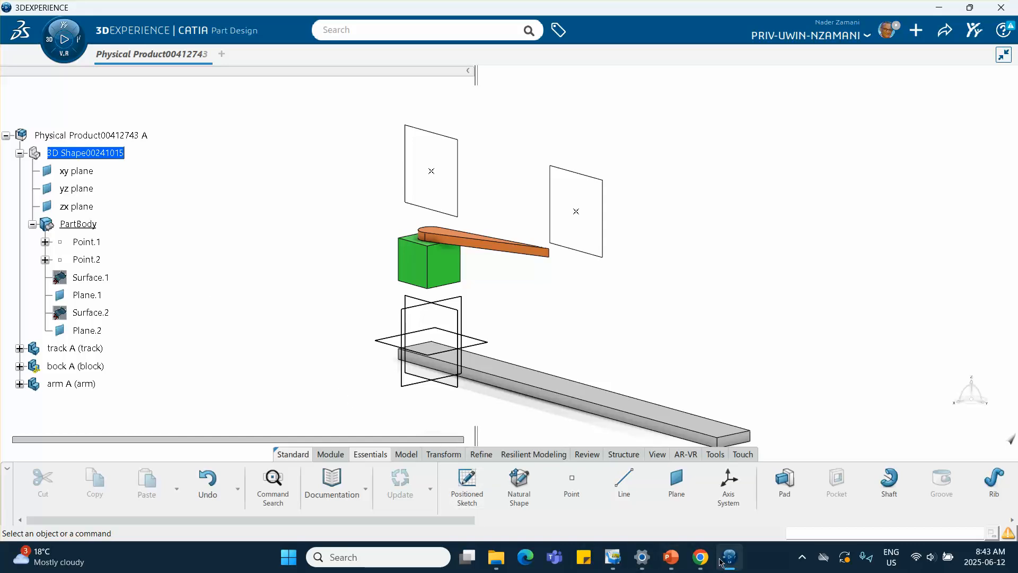
mouse_move(699, 562)
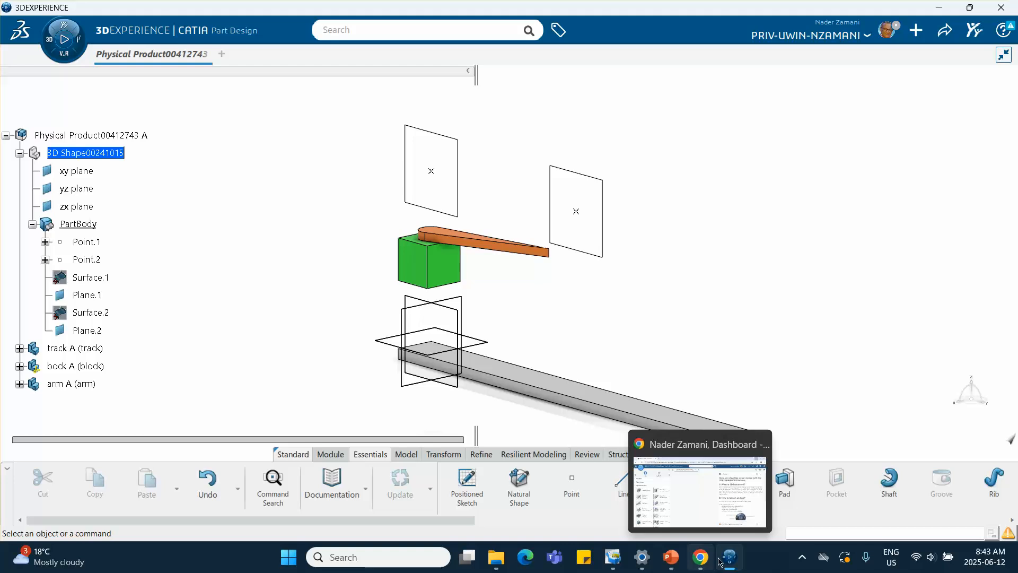
Step: Review the slide with the block and arm motion-profile graphs in the PowerPoint presentation, then return to the model
left_click(670, 557)
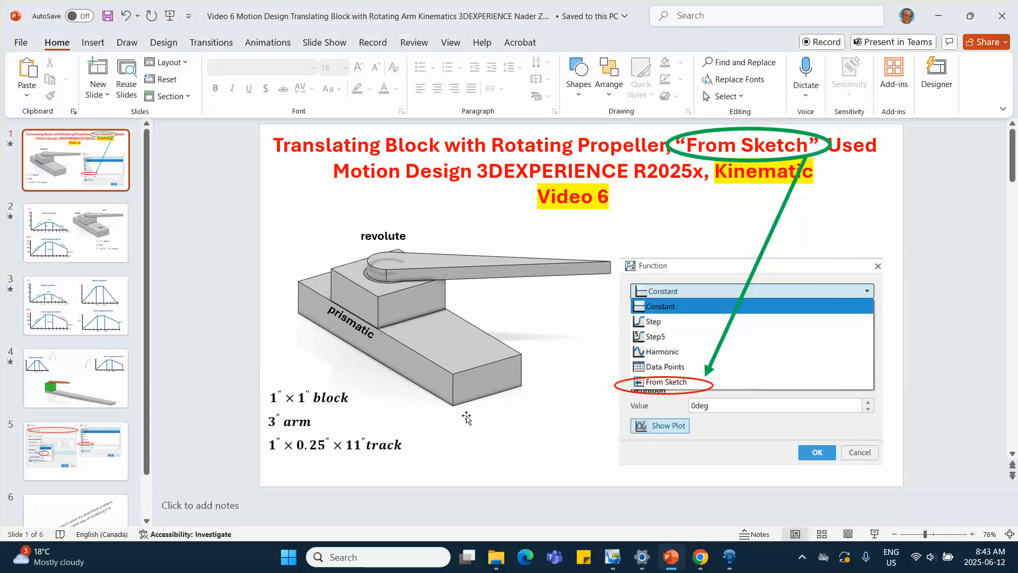
left_click(66, 353)
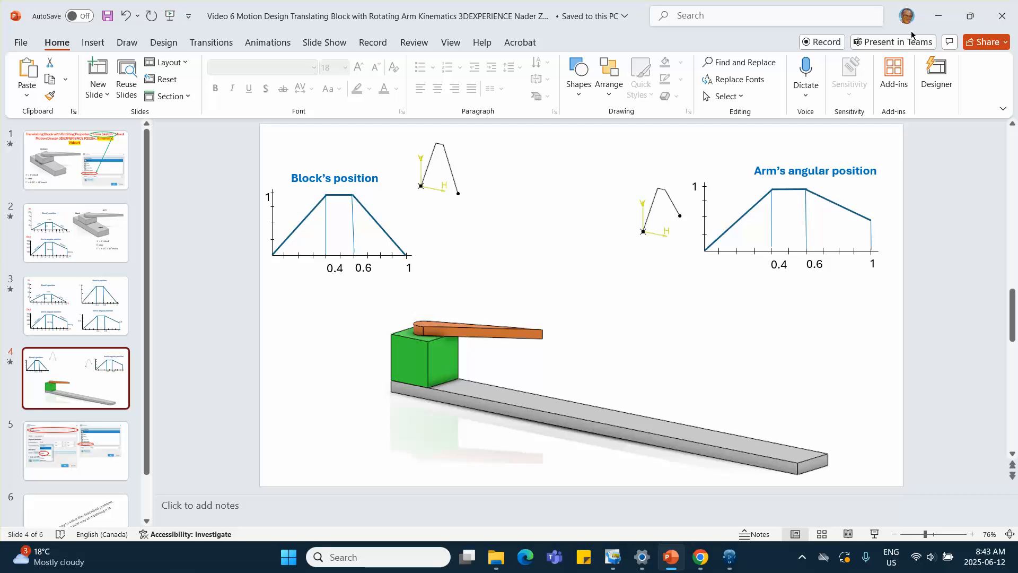
left_click(934, 17)
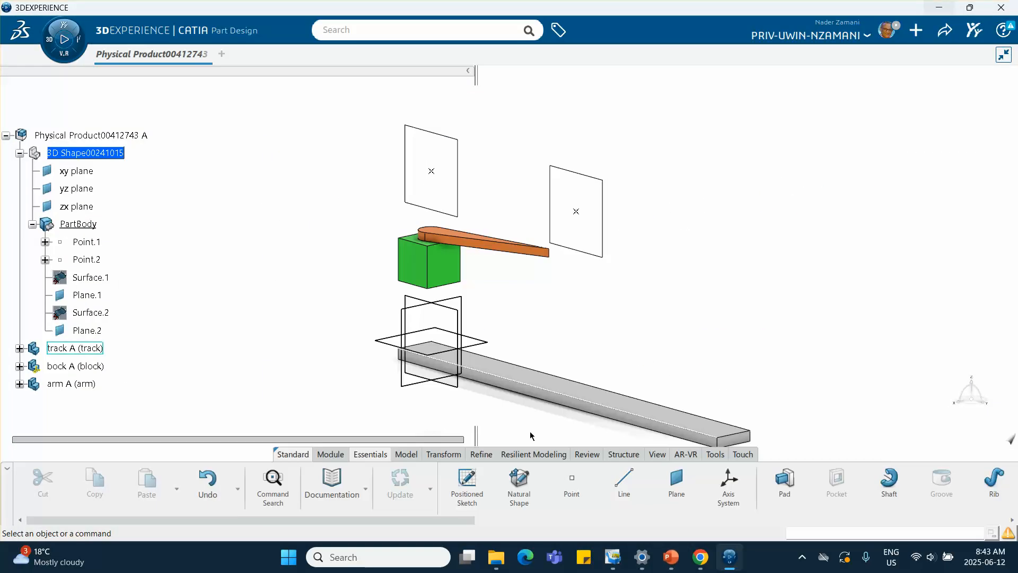
Step: Create a positioned sketch on Plane.1 with its origin set by projecting Point.1
middle_click_drag(679, 309, 605, 342)
left_click(585, 340)
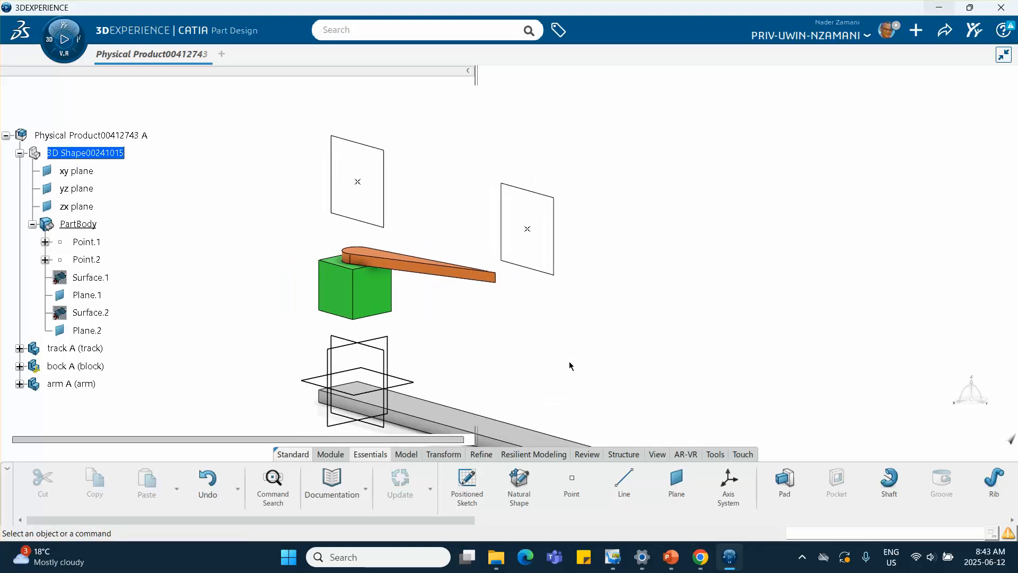
left_click(468, 483)
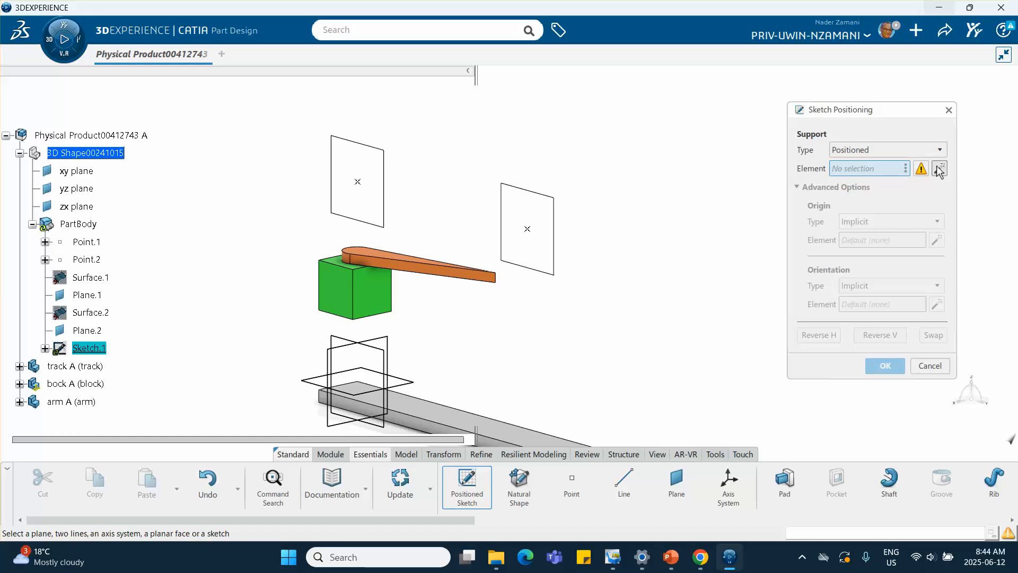
left_click(391, 204)
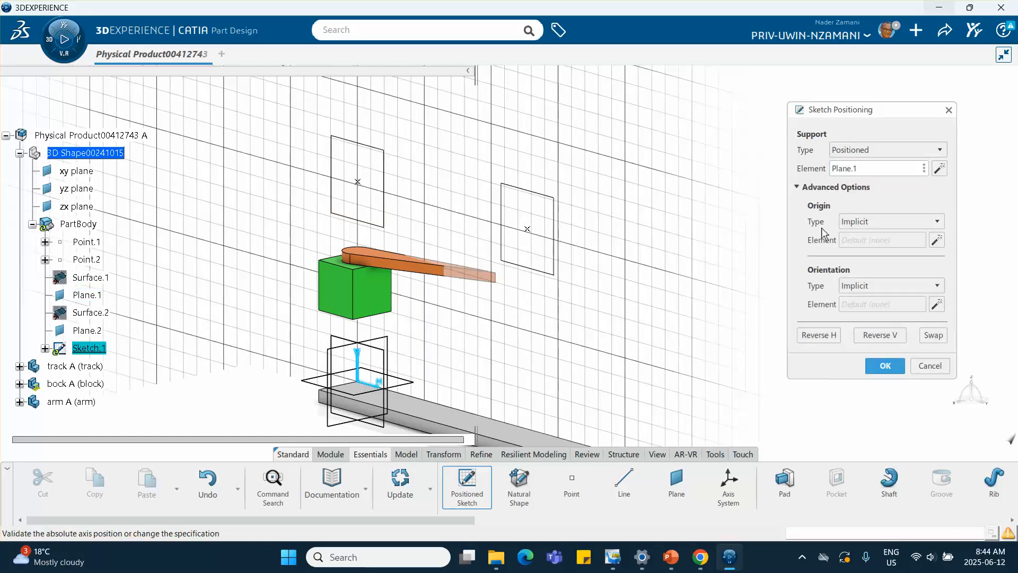
left_click(897, 220)
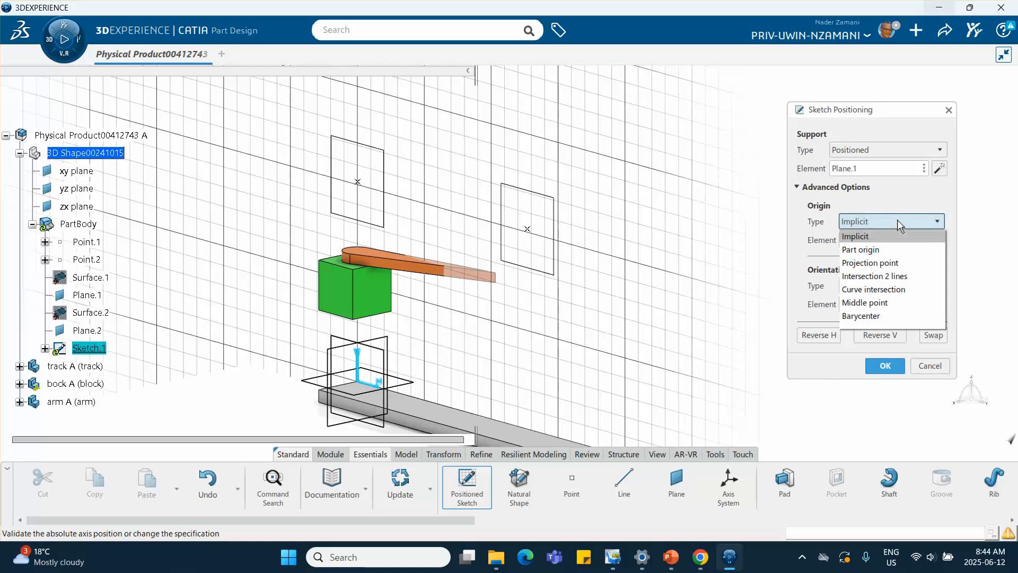
left_click(886, 263)
left_click(357, 181)
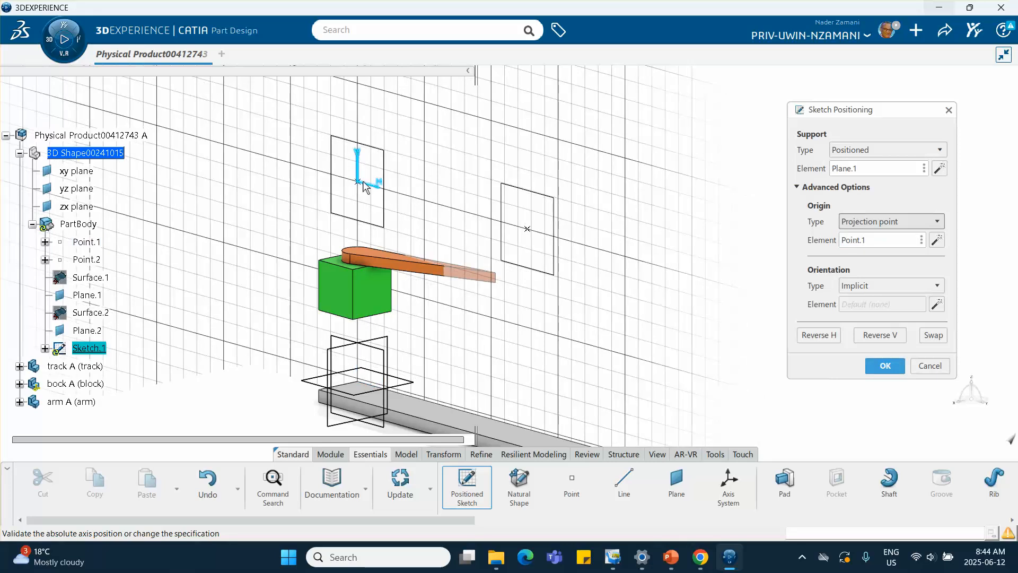
left_click(881, 365)
Step: Sketch an open trapezoidal profile from the origin: a rising line, a short horizontal top, and a line descending to the horizontal axis
mouse_move(681, 280)
middle_mouse_down()
mouse_move(725, 327)
mouse_move(716, 275)
middle_mouse_up()
left_click(724, 327)
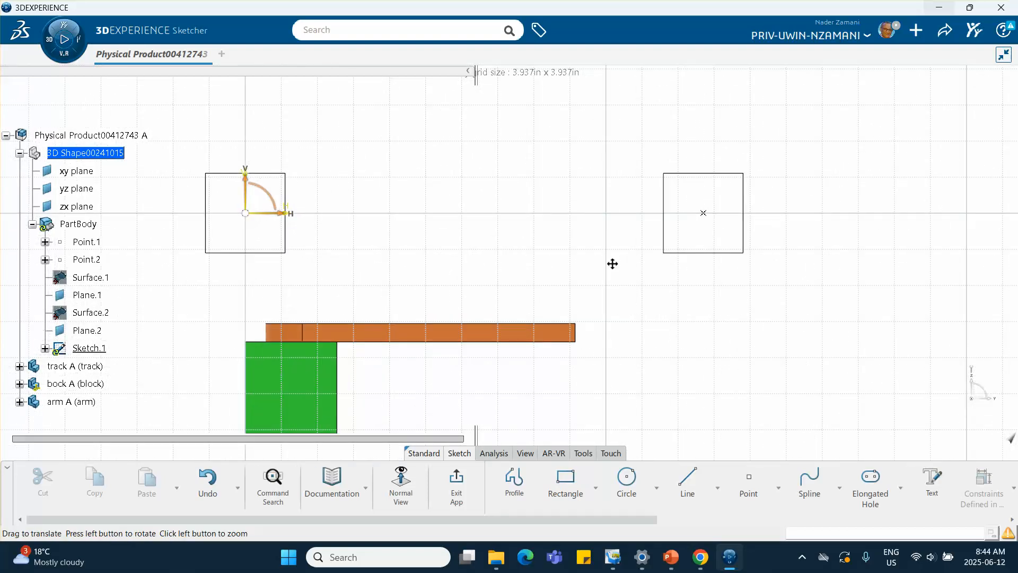
middle_click_drag(611, 264, 679, 267)
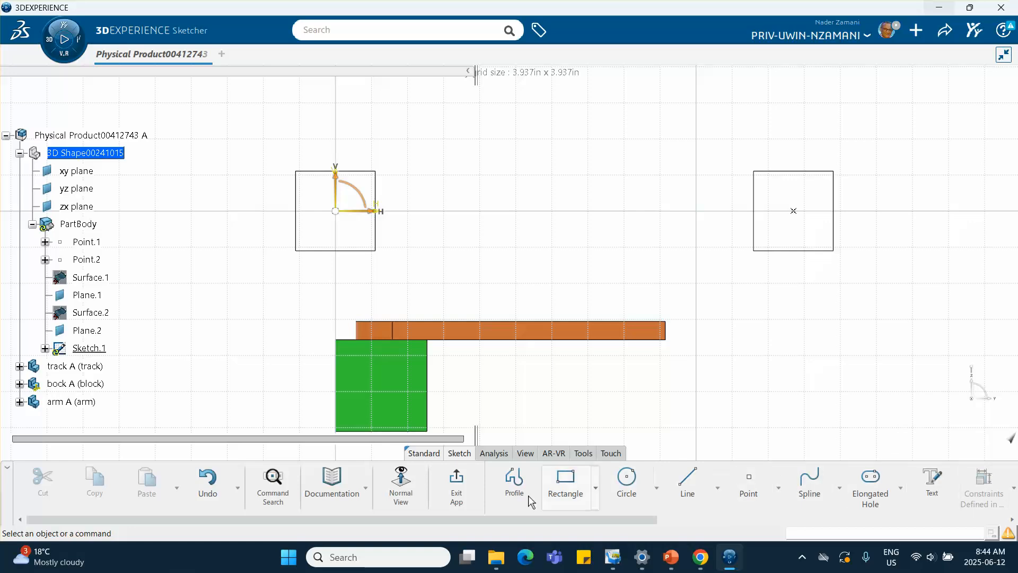
left_click(514, 480)
mouse_move(412, 175)
middle_mouse_down()
mouse_move(400, 223)
mouse_move(324, 281)
middle_mouse_up()
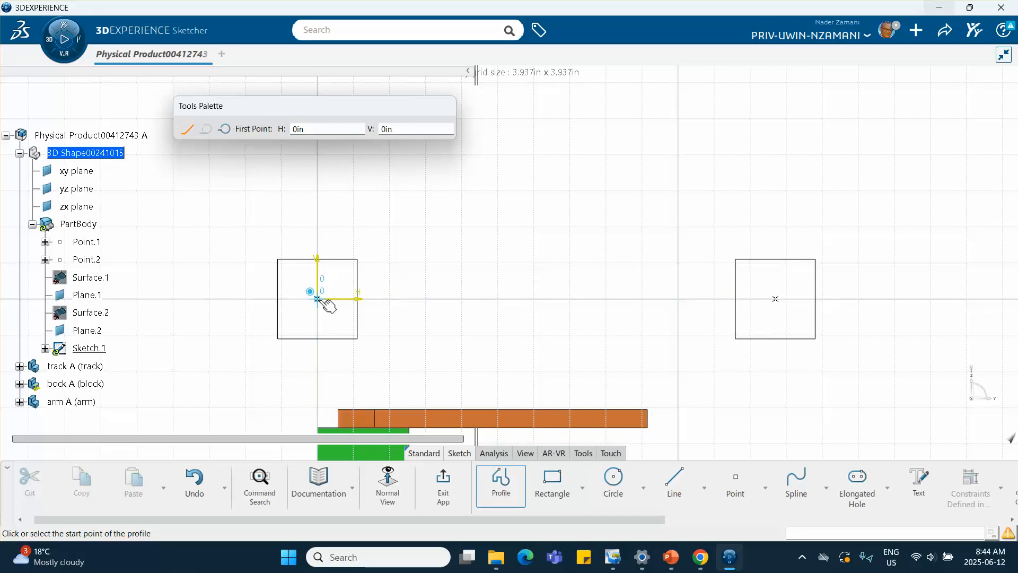
left_click(318, 298)
left_click(365, 214)
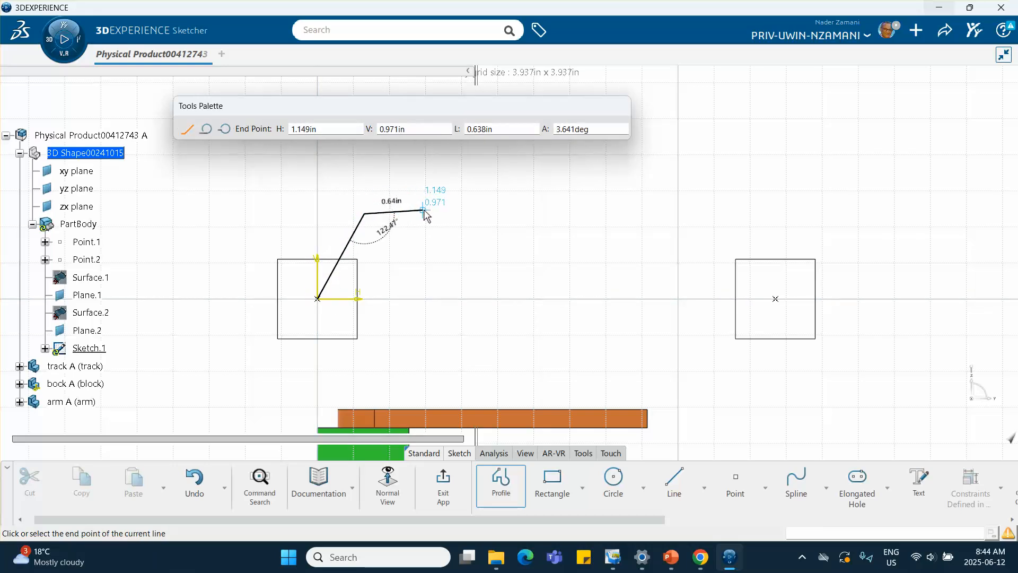
left_click(434, 229)
left_click(472, 298)
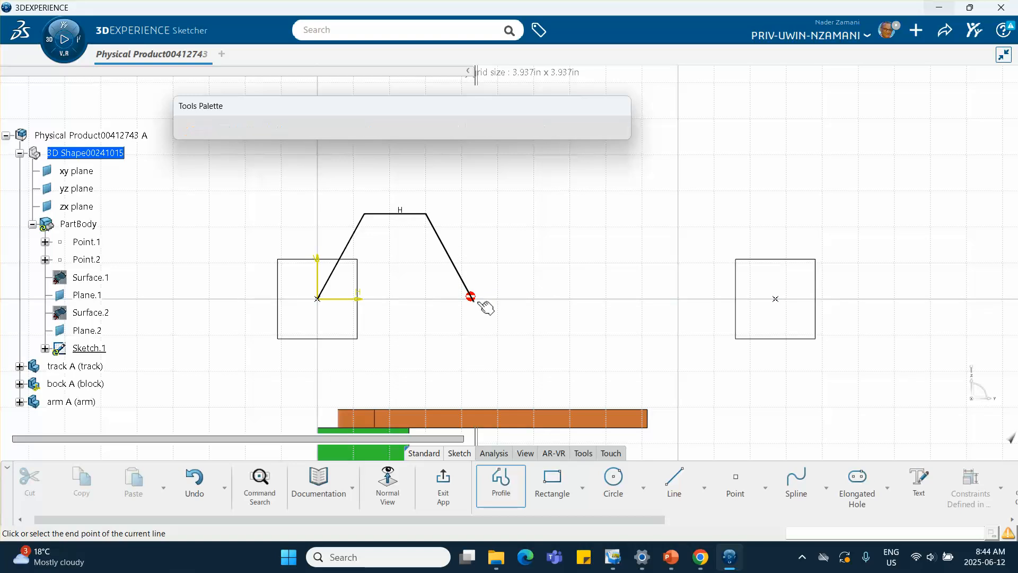
left_click(479, 298)
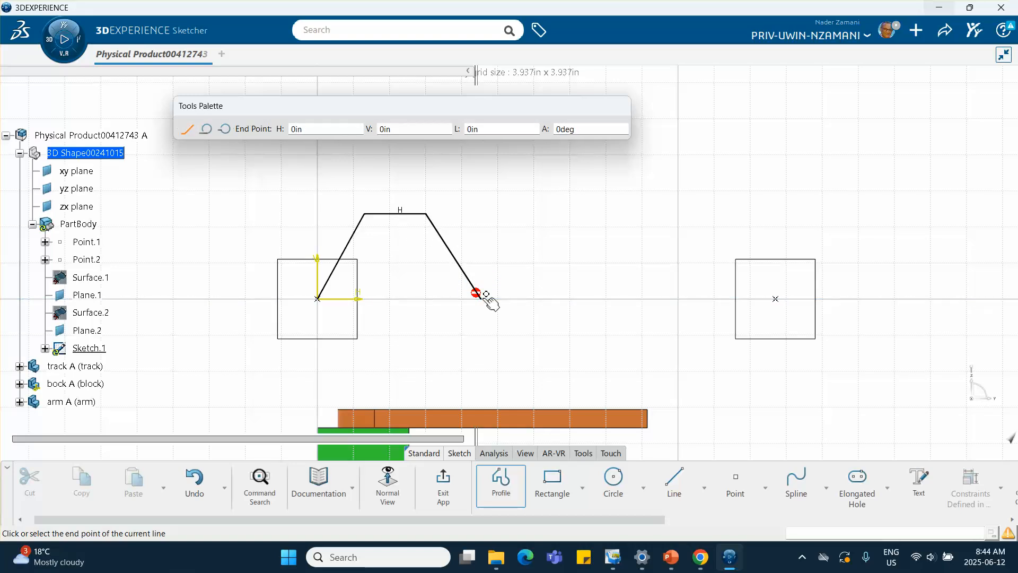
double_click(484, 291)
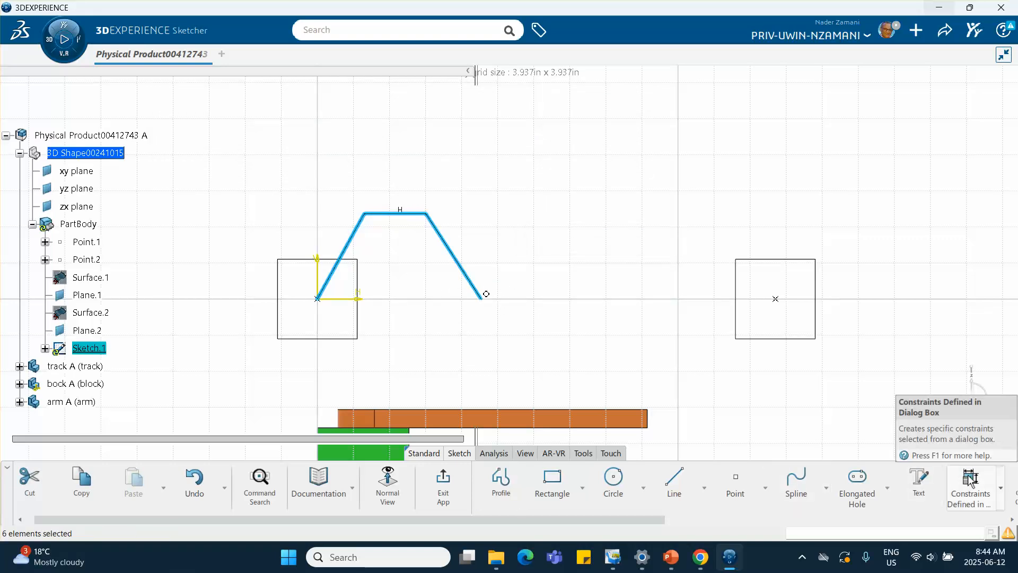
Step: Dimension the height of the profile's top segment above the origin as 1 in
left_click(993, 482)
left_click(799, 376)
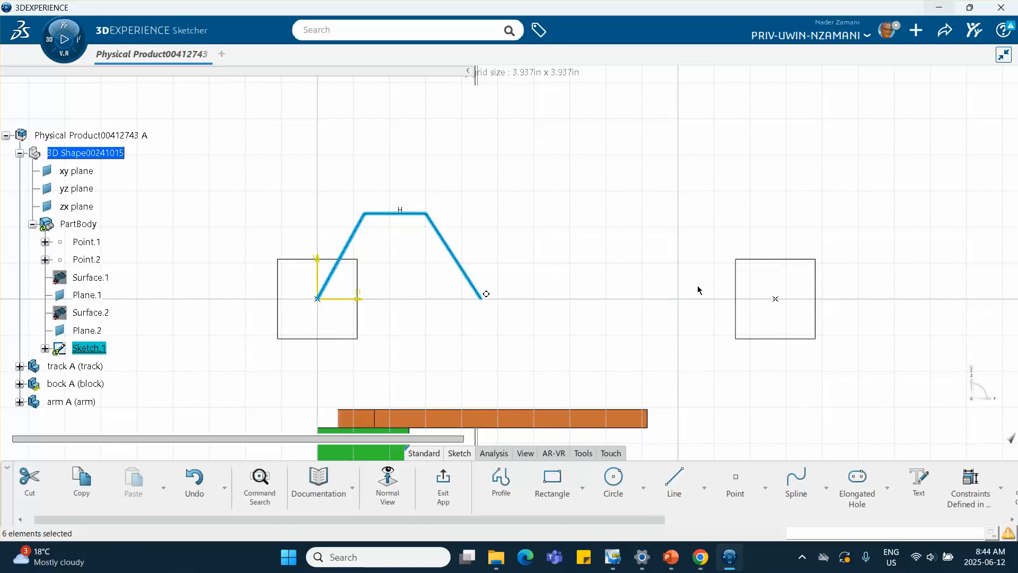
left_click(627, 274)
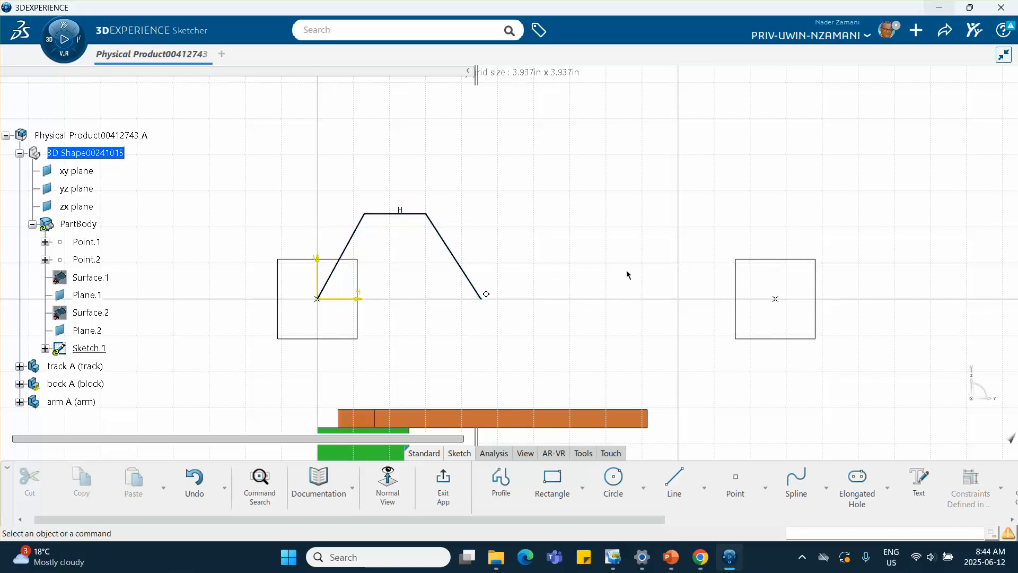
left_click(999, 487)
left_click(897, 373)
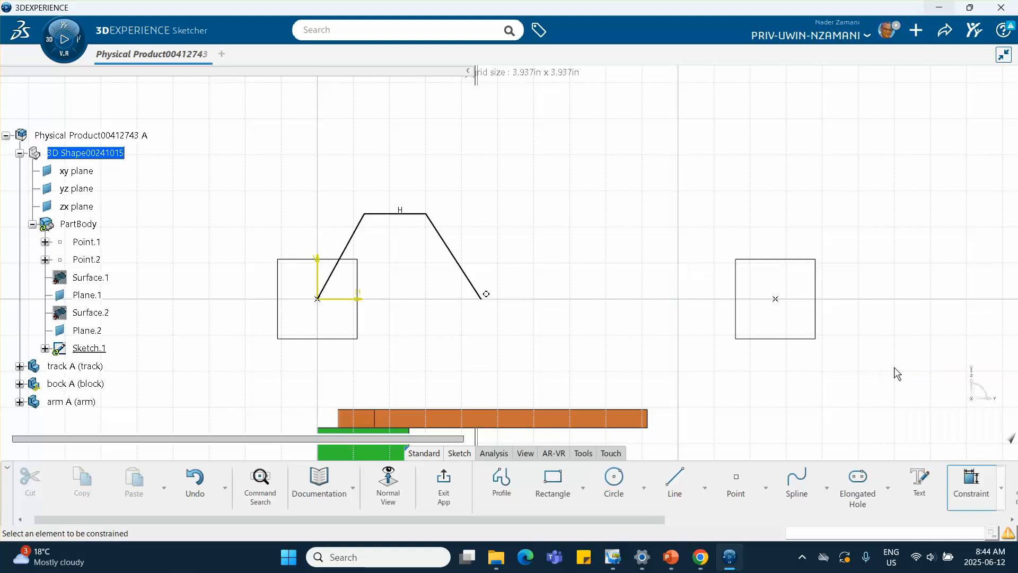
left_click(397, 214)
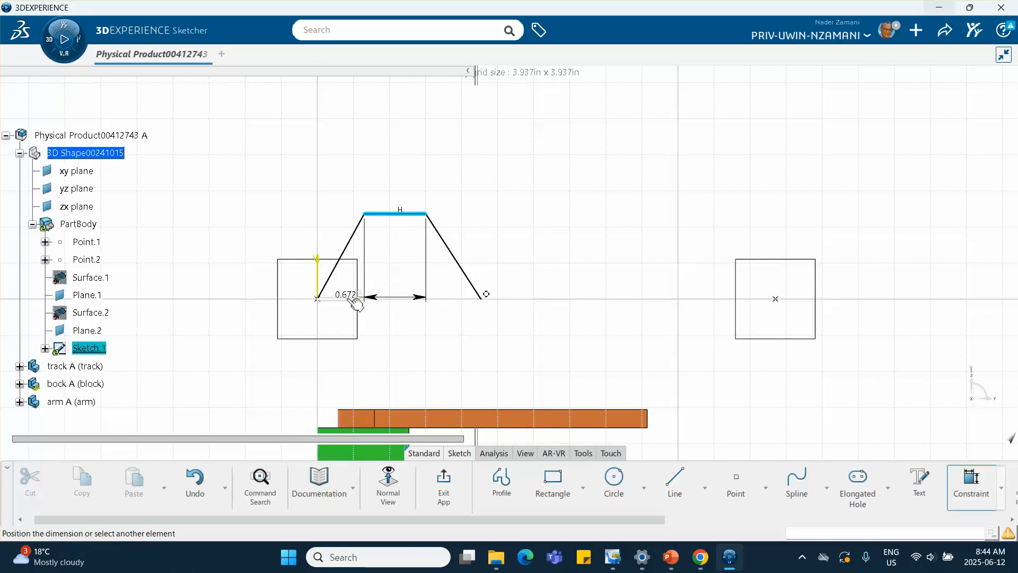
left_click(355, 300)
left_click(256, 257)
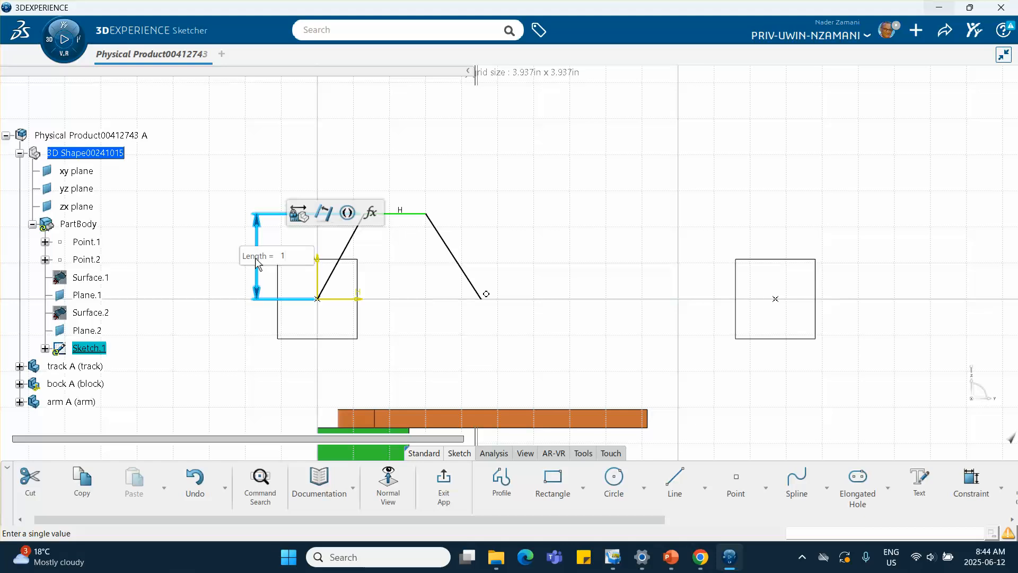
key("Return")
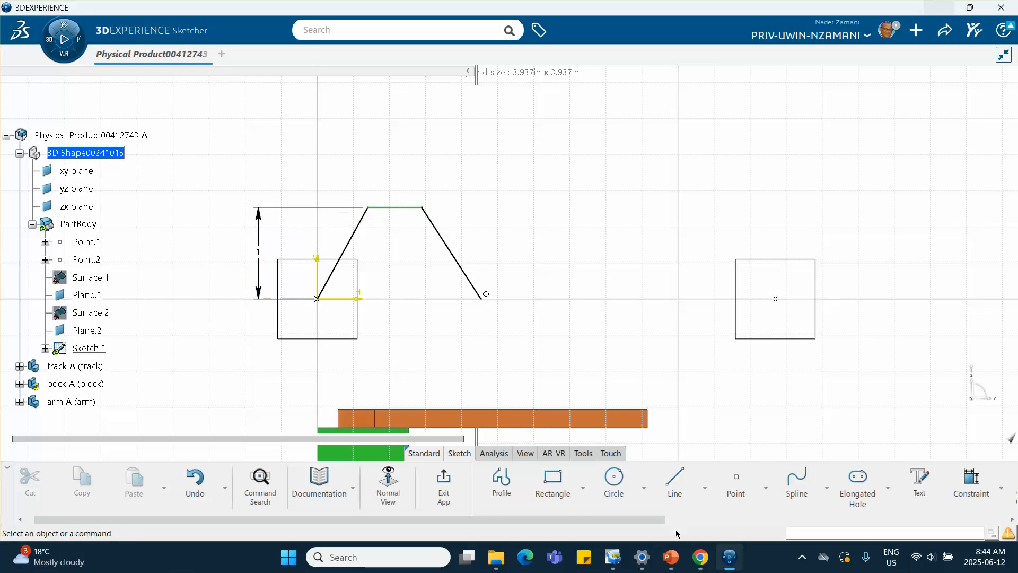
Step: Dimension the rising line's horizontal extent and set it to 0.4 in
left_click(674, 560)
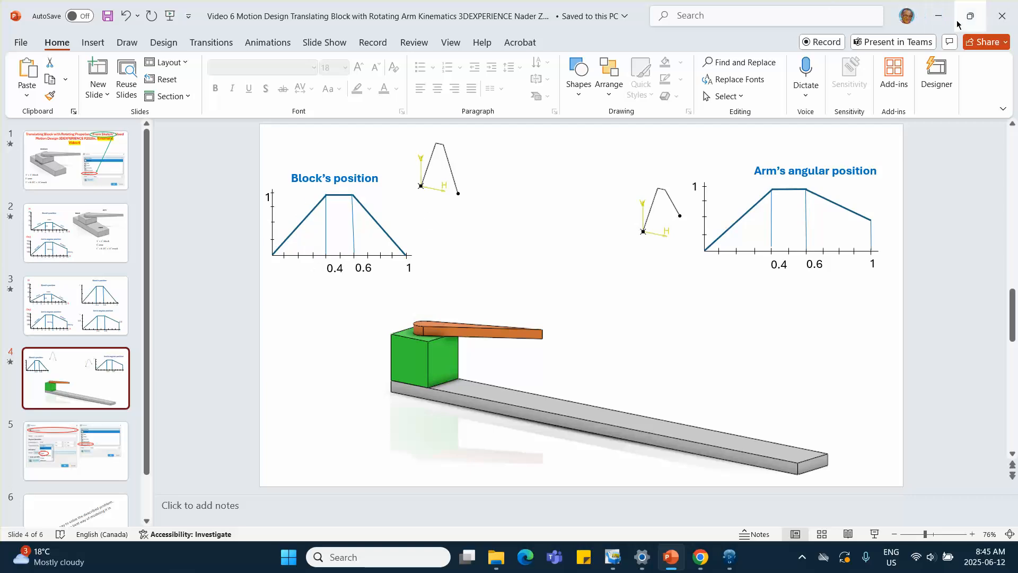
left_click(938, 16)
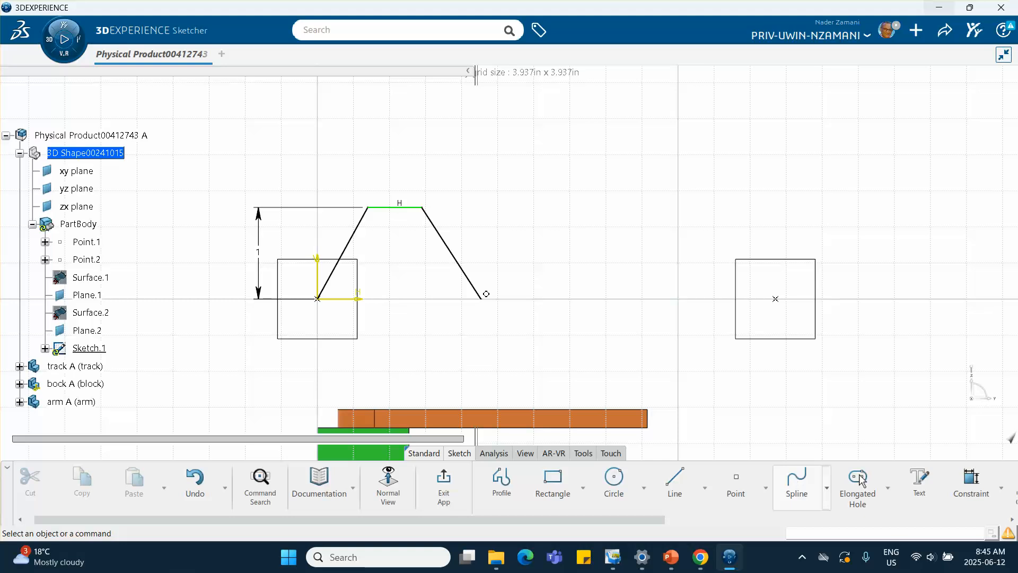
left_click(971, 479)
left_click(347, 250)
left_click(457, 263)
right_click(419, 345)
left_click(455, 378)
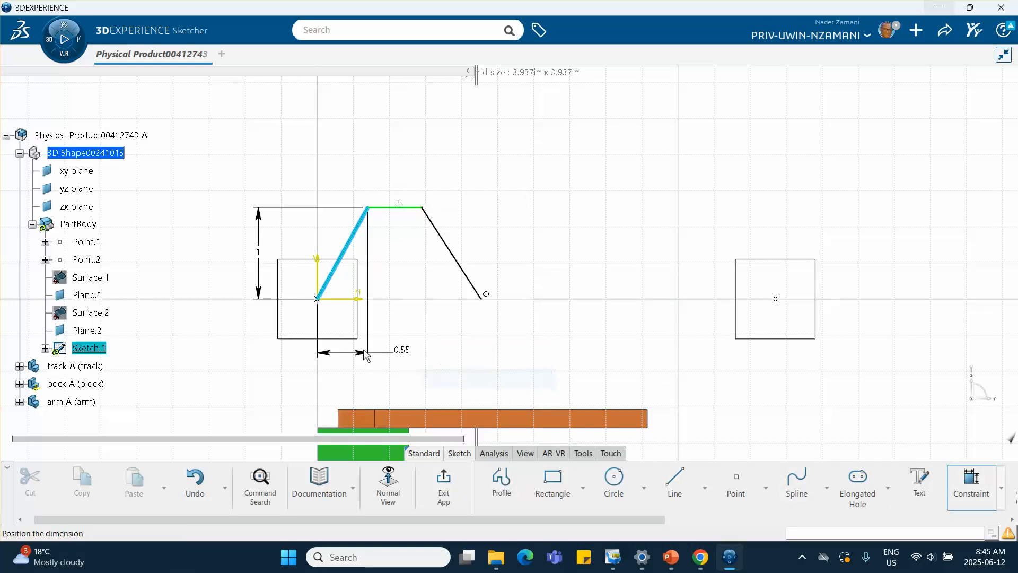
left_click(342, 355)
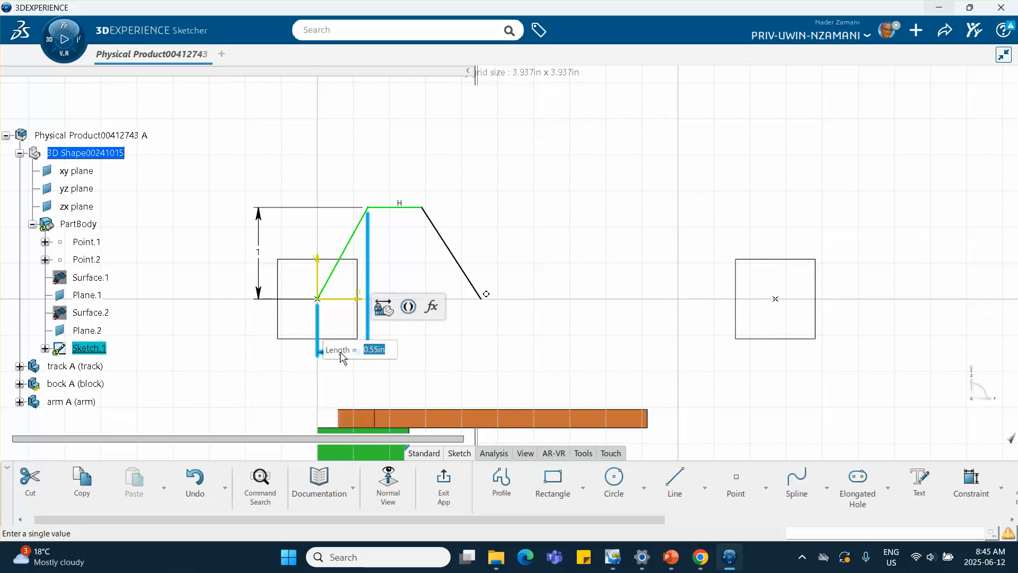
type(".4")
key("Return")
Step: Set the length of the profile's top horizontal segment to 0.2 in
left_click(569, 243)
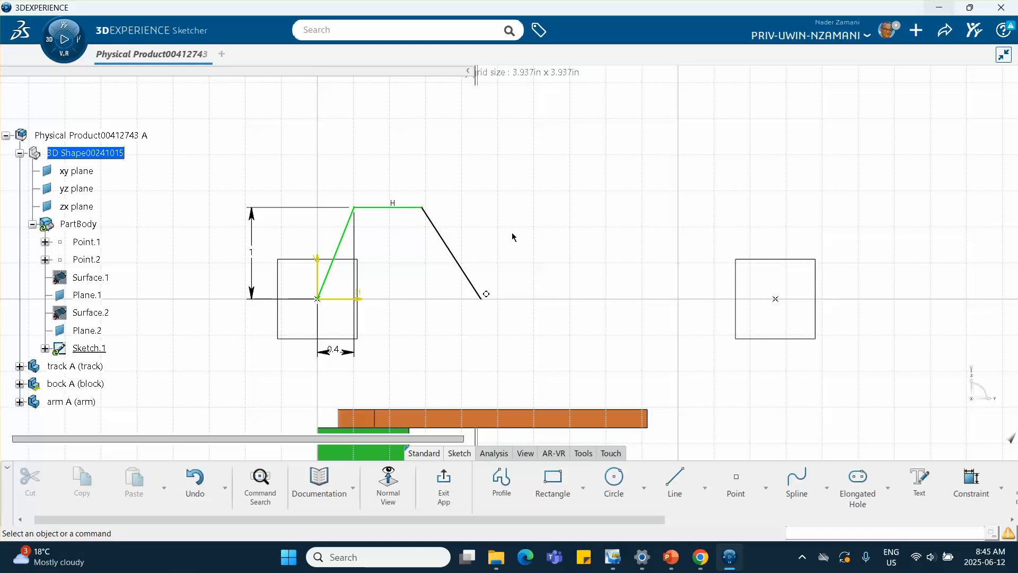
left_click(972, 480)
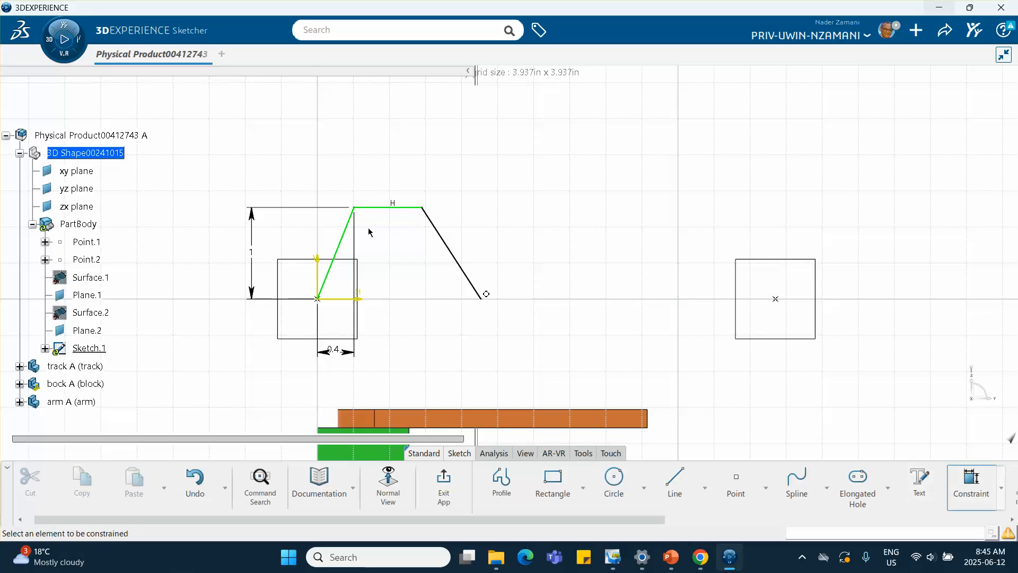
left_click(393, 208)
left_click(398, 319)
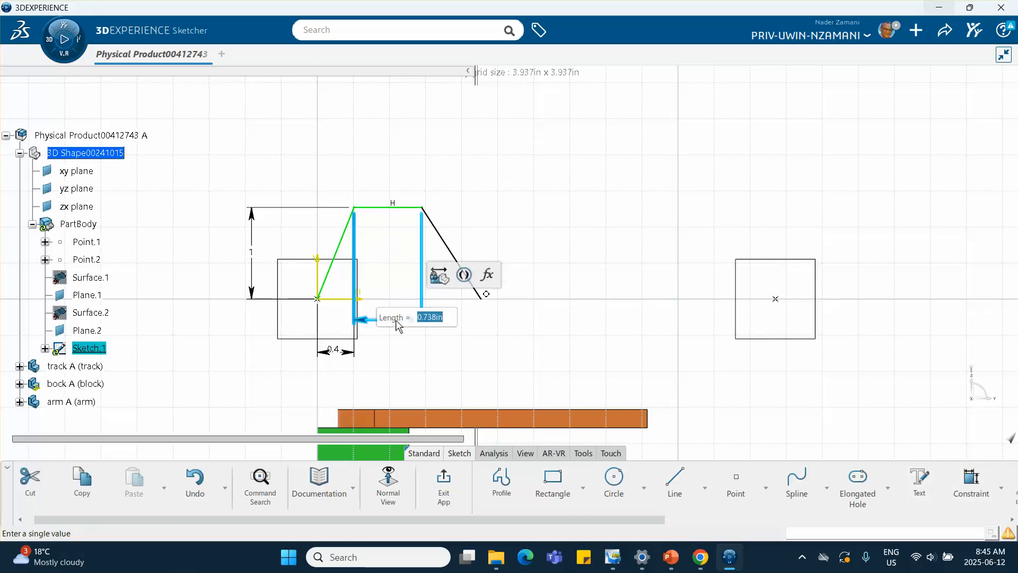
type("0.2")
key("Return")
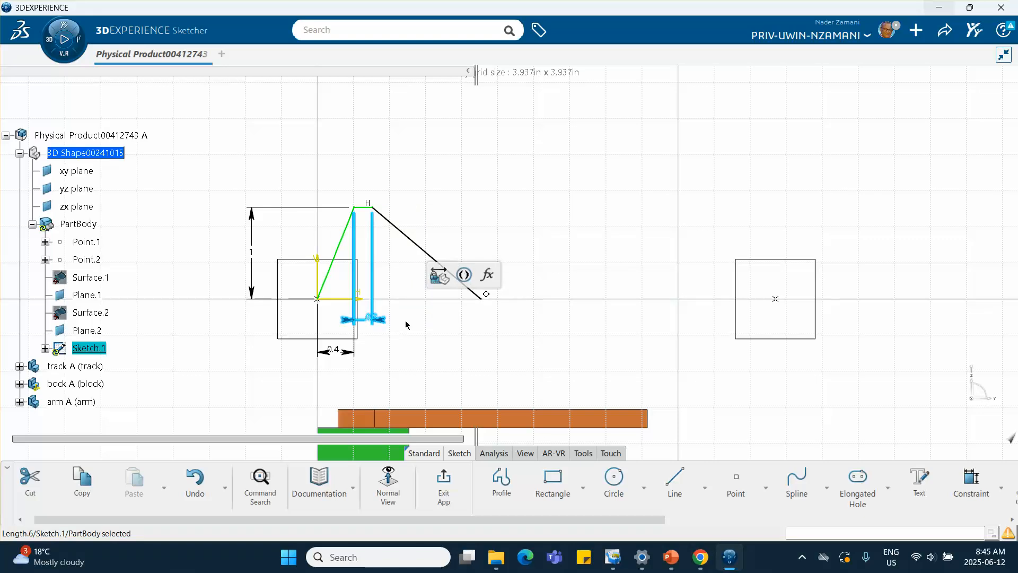
Step: Dimension the descending line's horizontal extent and set it to 0.4 in
left_click(437, 364)
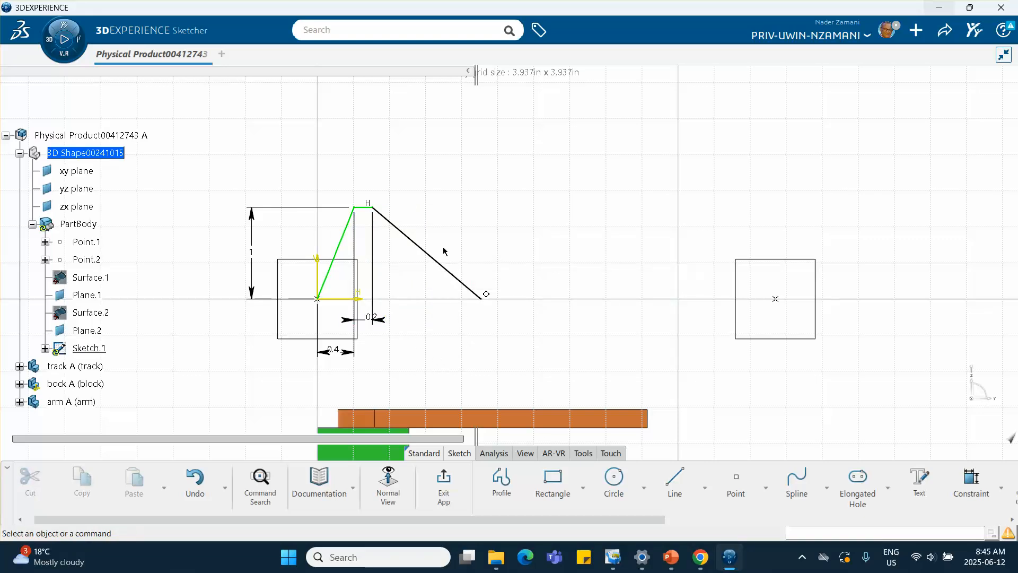
left_click(971, 477)
left_click(466, 287)
right_click(428, 319)
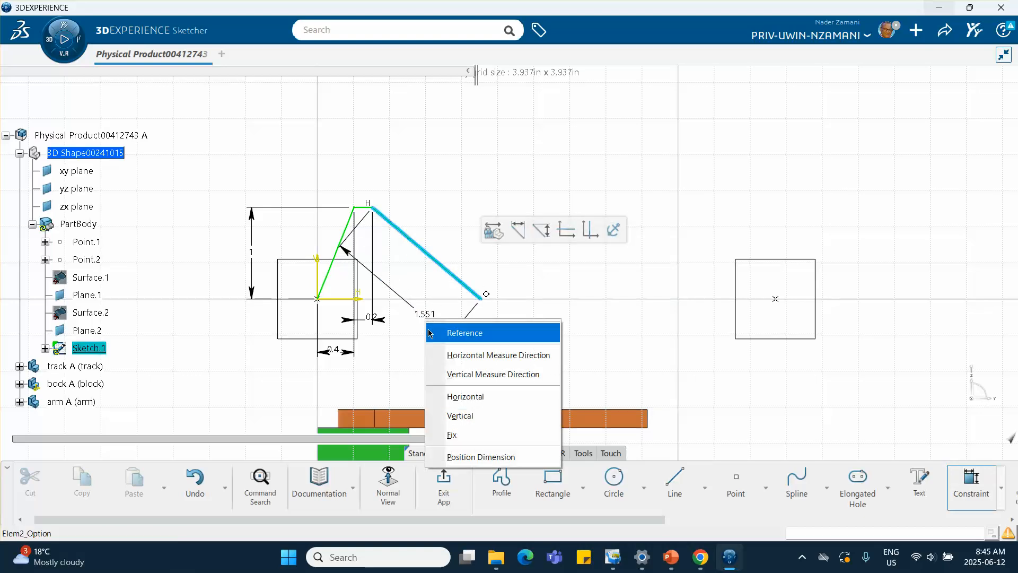
left_click(447, 354)
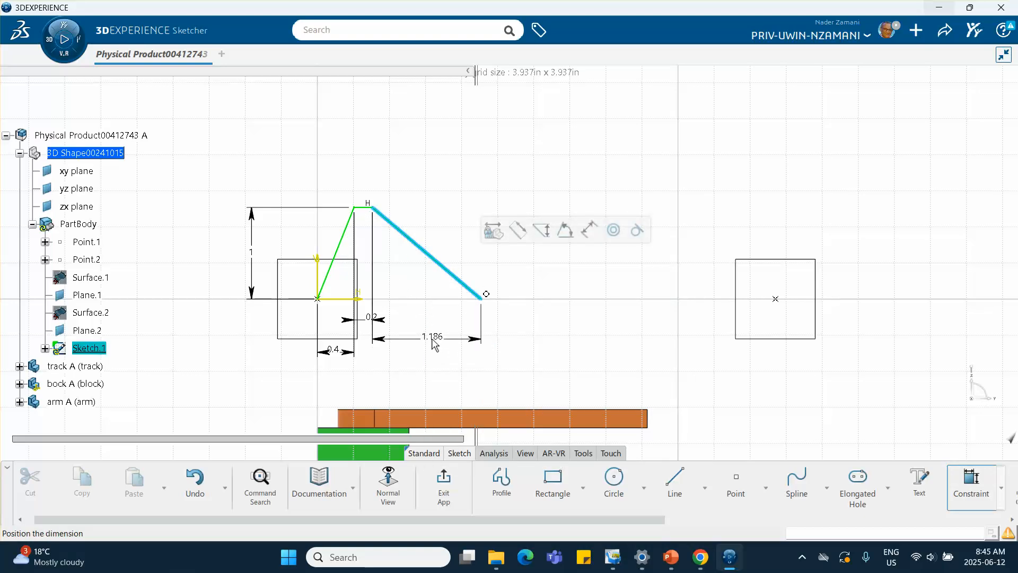
left_click(435, 342)
type(".")
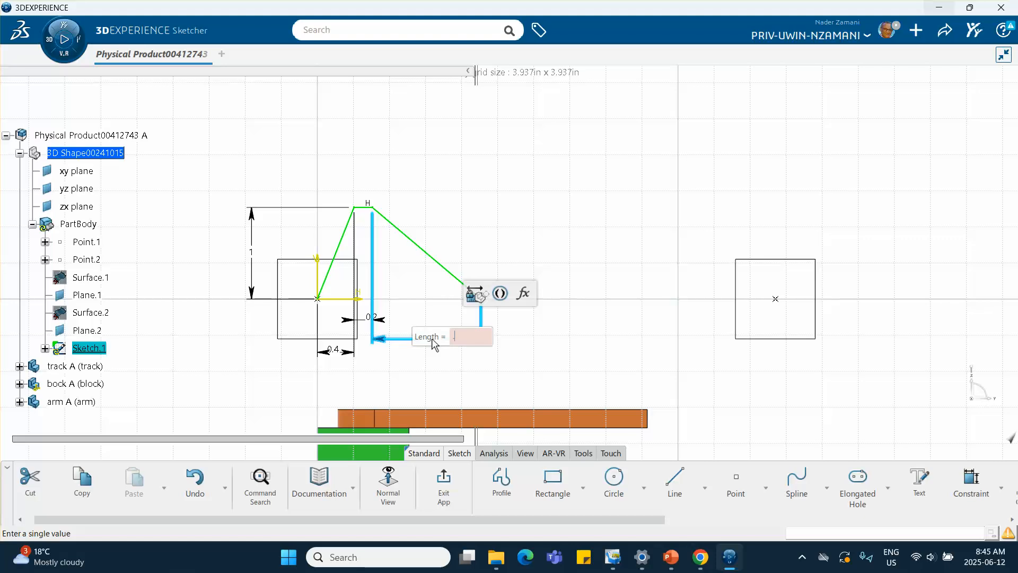
type("4")
key("Return")
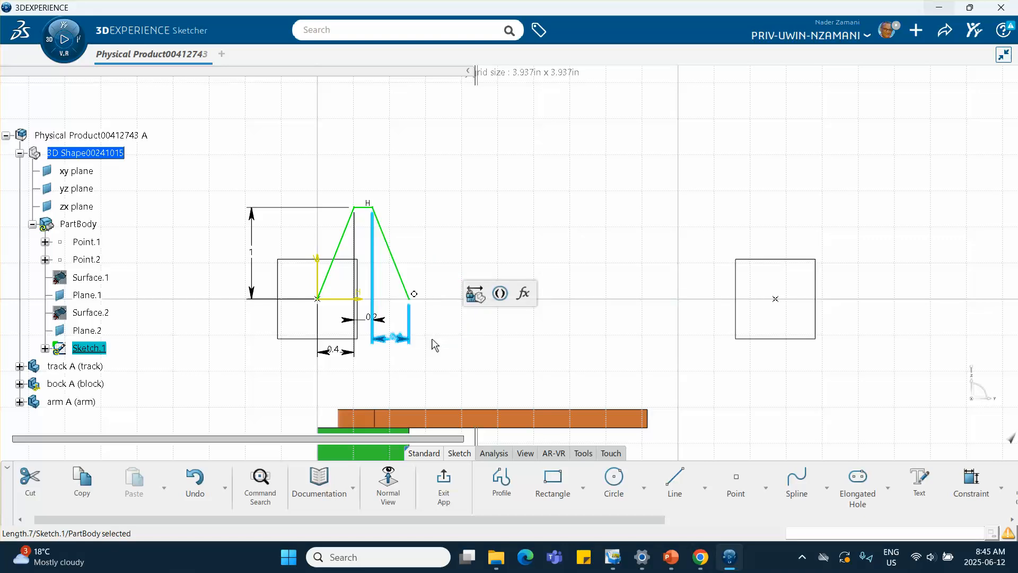
left_click(491, 363)
Step: Switch to the PowerPoint slide showing the block and arm motion profiles
left_click(670, 557)
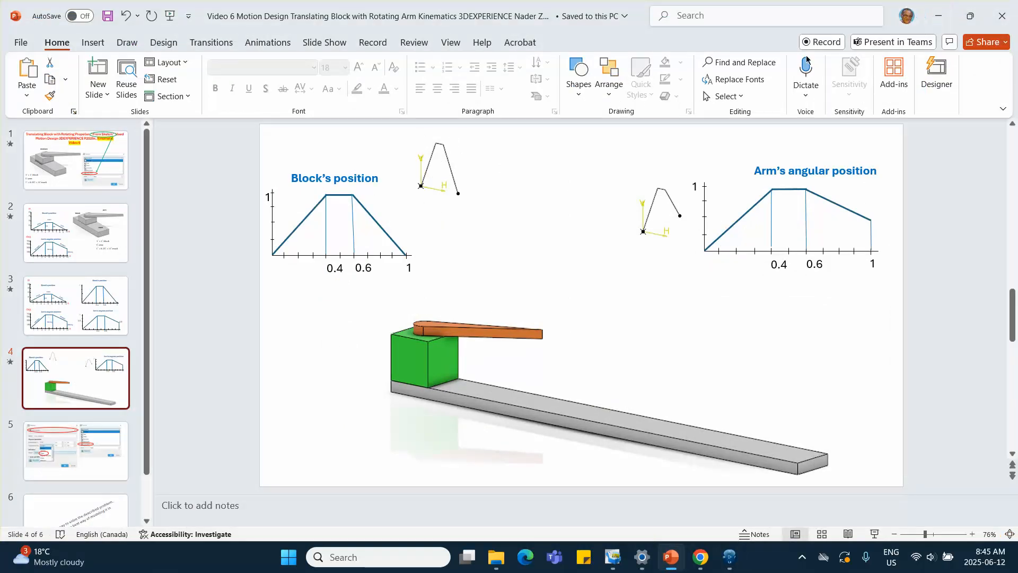
Step: Return to 3DEXPERIENCE and exit the sketcher back to the part design workbench
left_click(939, 15)
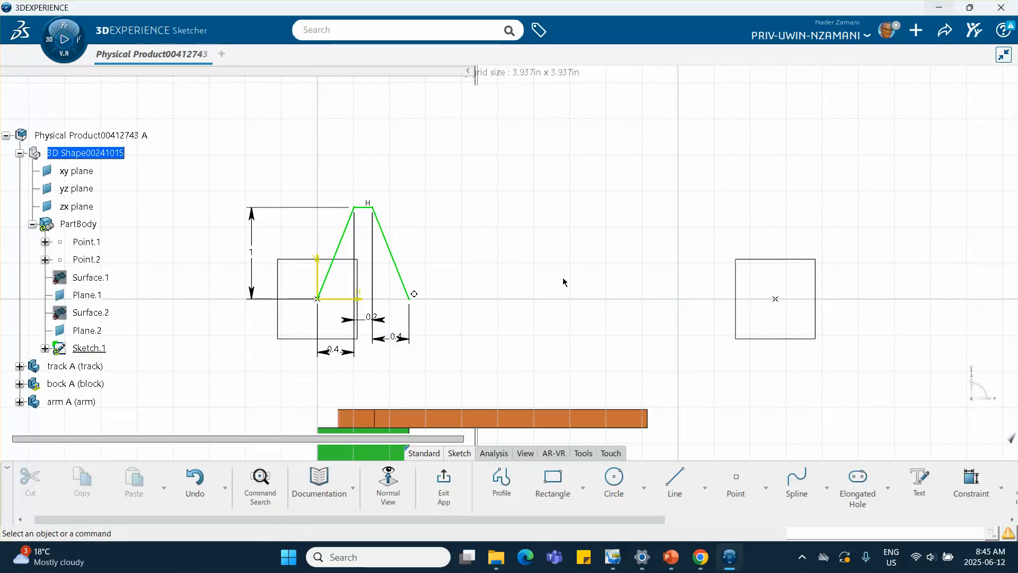
left_click(444, 484)
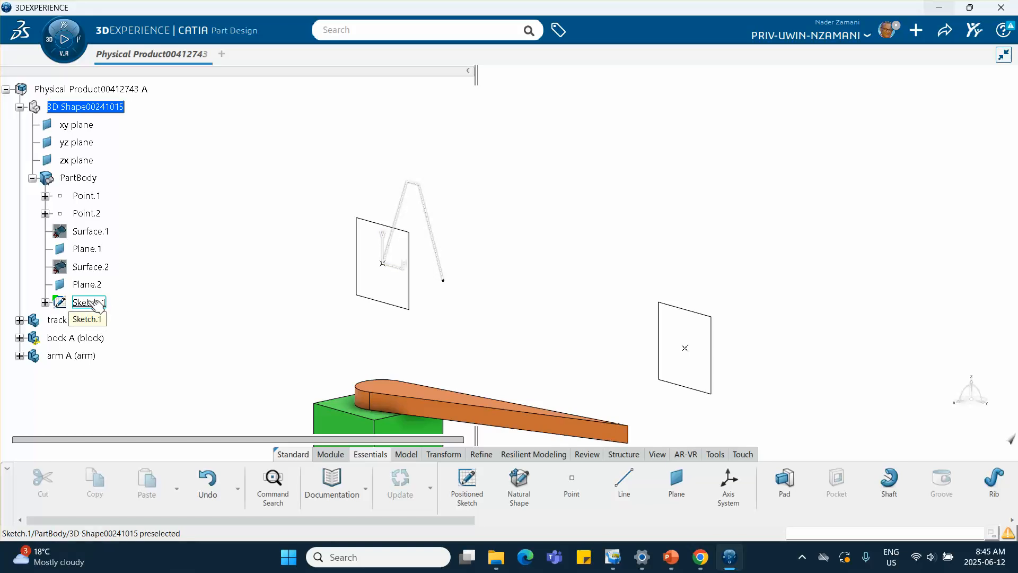
Step: Create a positioned sketch on Plane.2 with its origin set as a projection point on Point.2
middle_click_drag(257, 324, 223, 271)
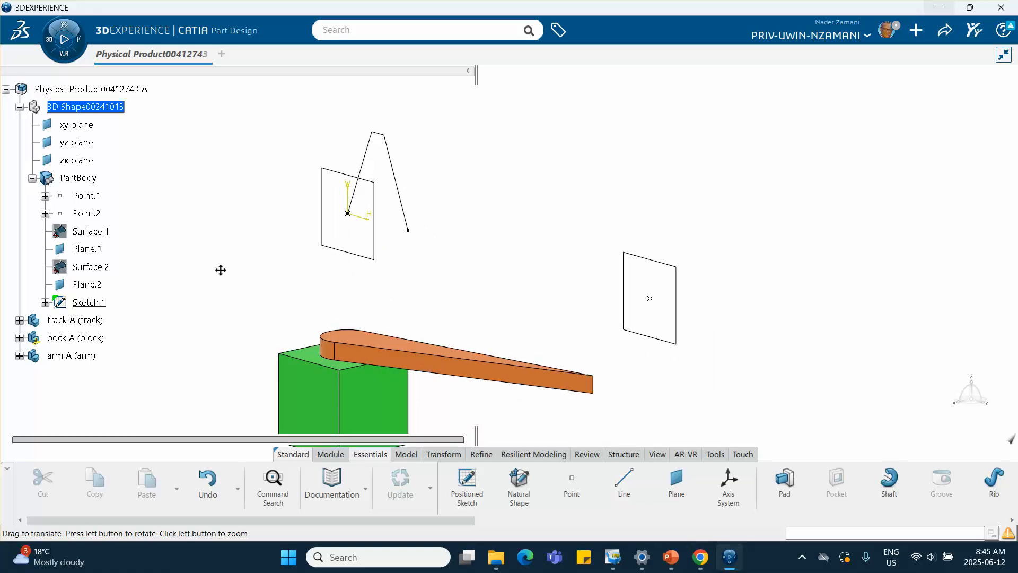
left_click(467, 479)
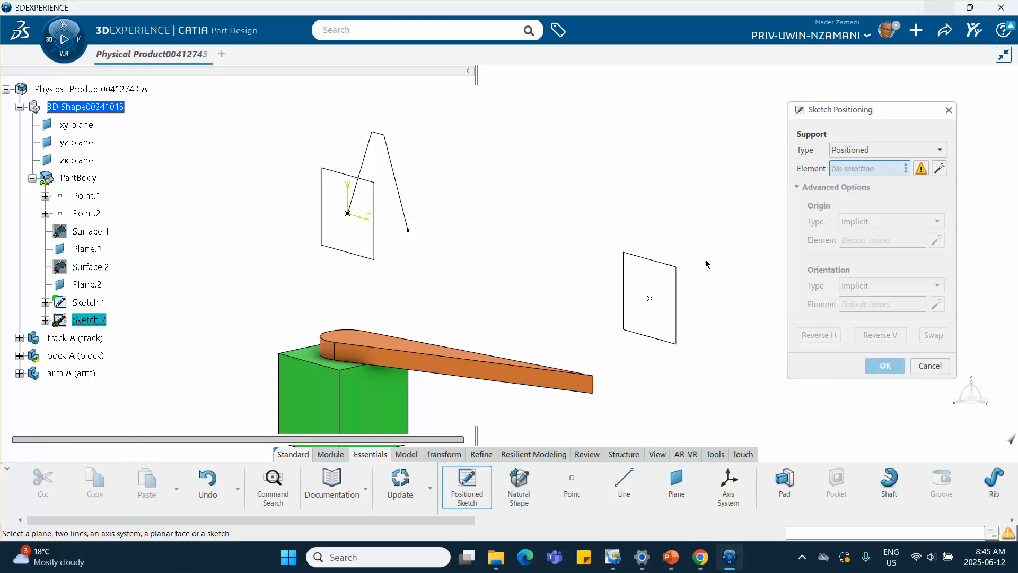
left_click(678, 284)
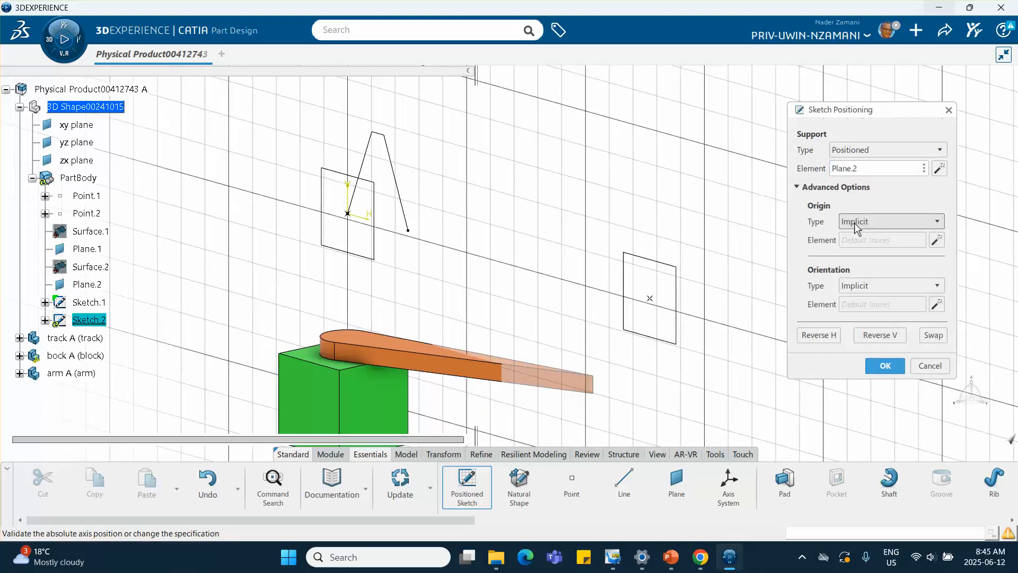
left_click(881, 225)
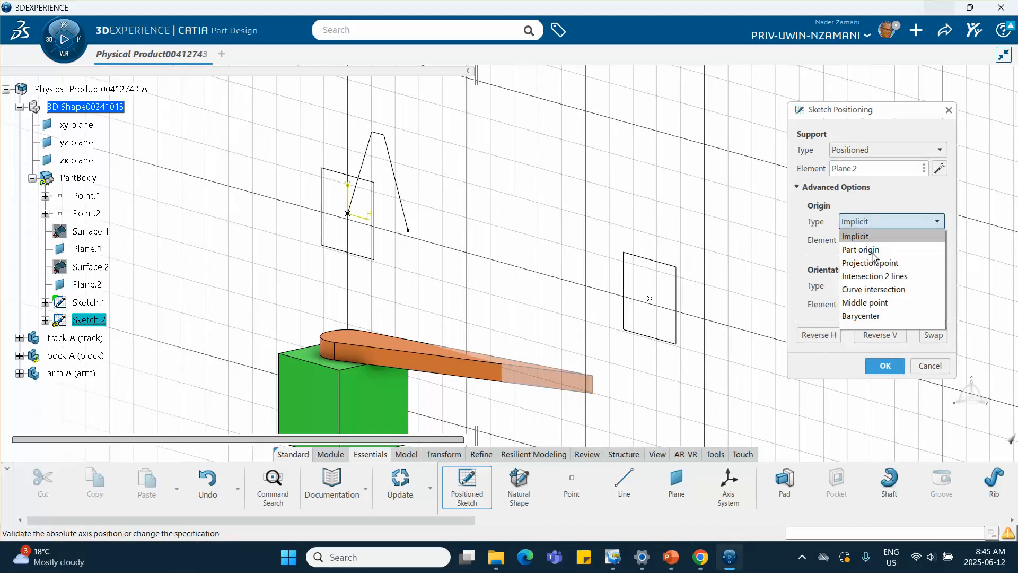
left_click(872, 264)
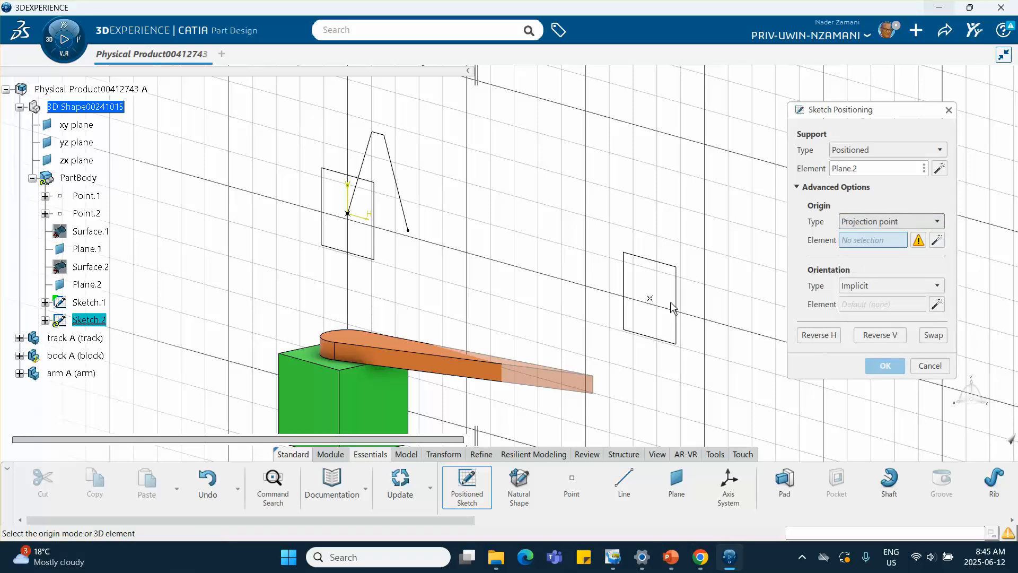
left_click(649, 300)
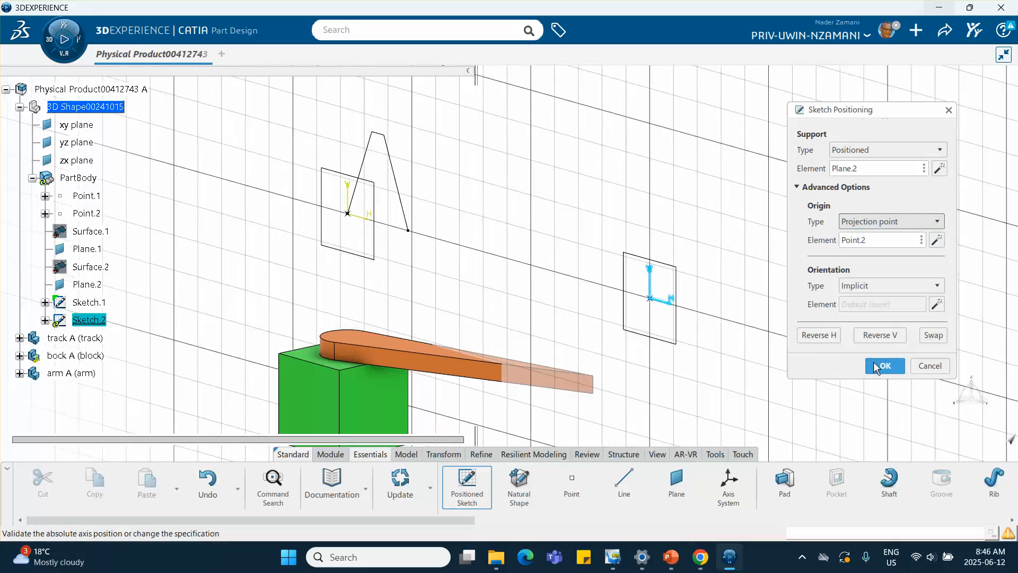
left_click(880, 366)
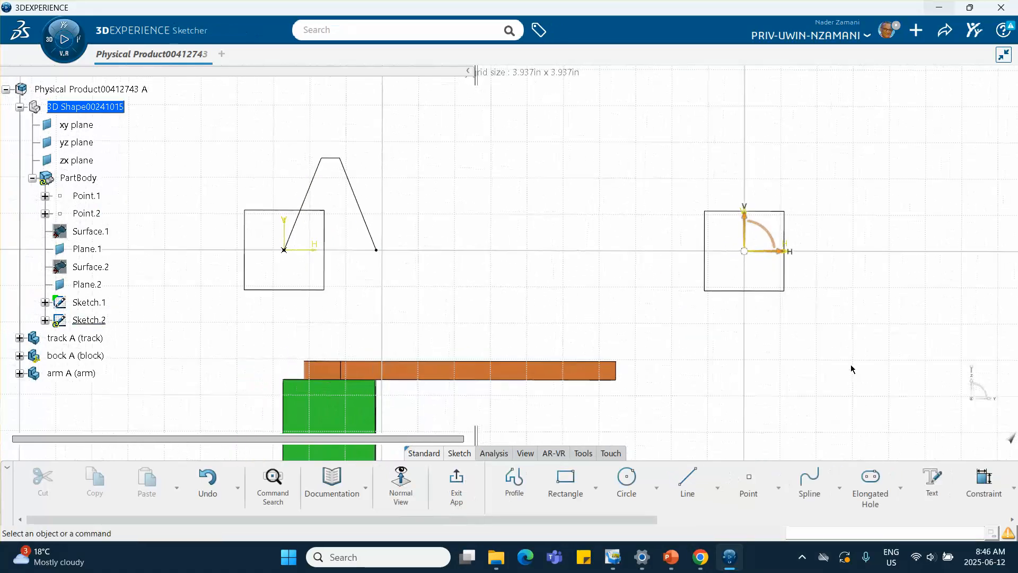
Step: Check the arm's angular position profile on the PowerPoint slide and return to the sketch
middle_click_drag(838, 320, 671, 305)
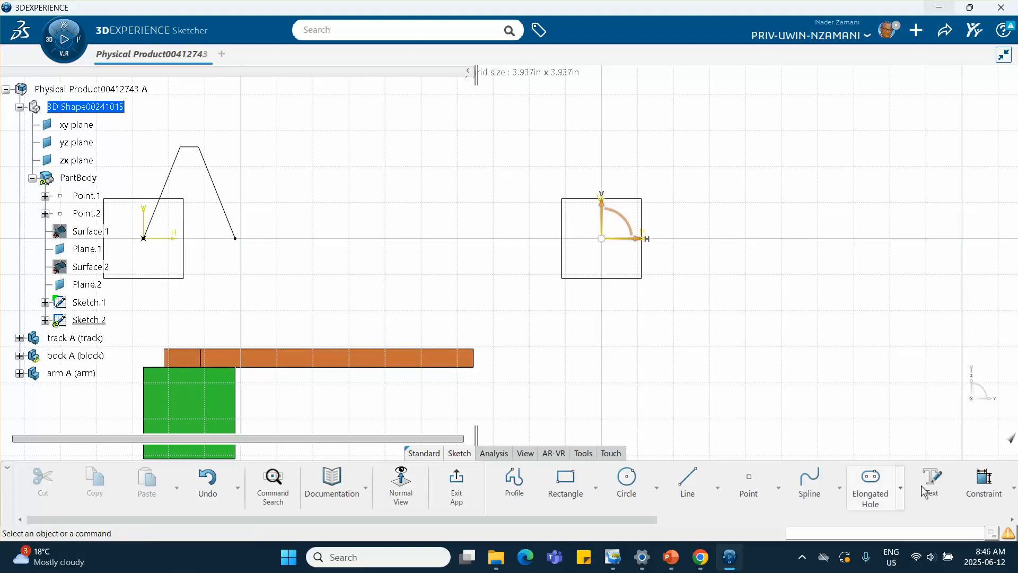
left_click(981, 480)
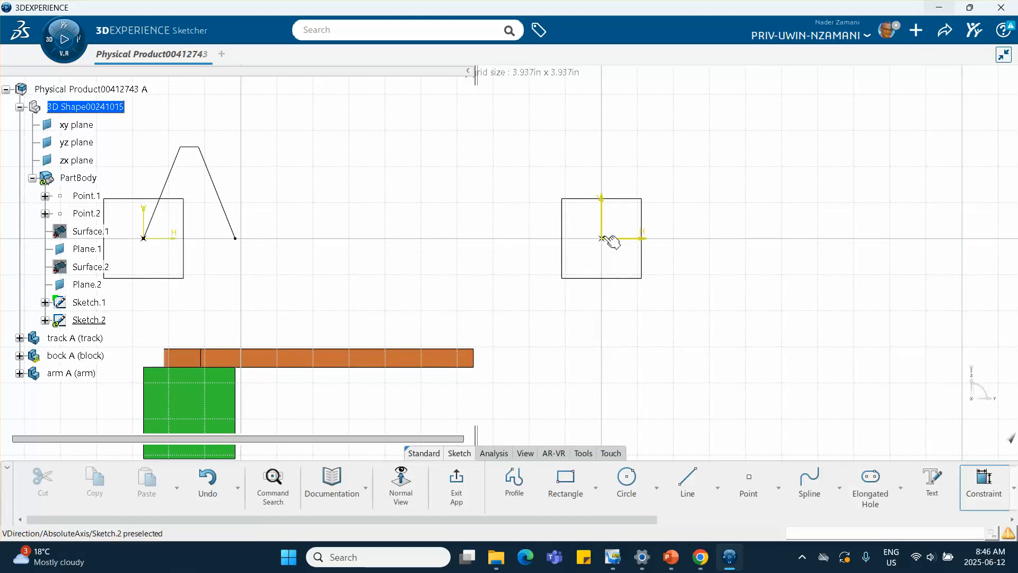
left_click(676, 564)
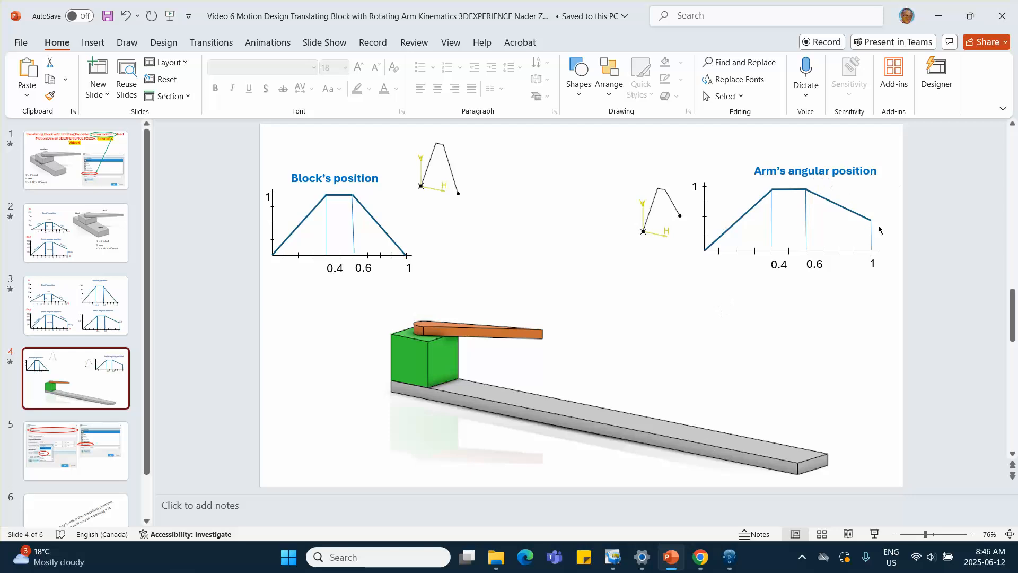
left_click(938, 16)
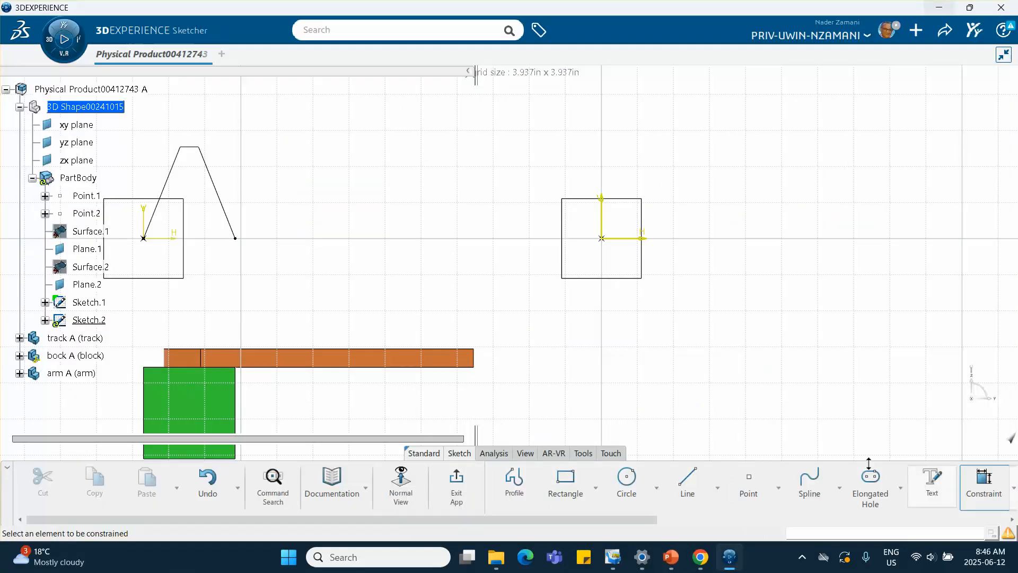
Step: Sketch a profile from the origin: a rising line about 0.7 in, a horizontal top about 0.5 in, and a descending line about 0.7 in
left_click(514, 480)
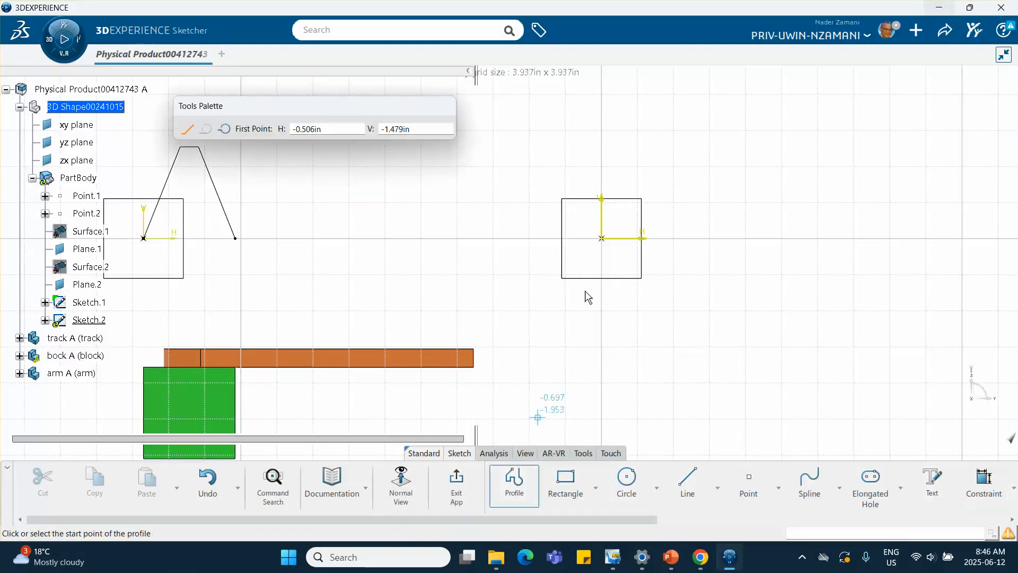
left_click(601, 238)
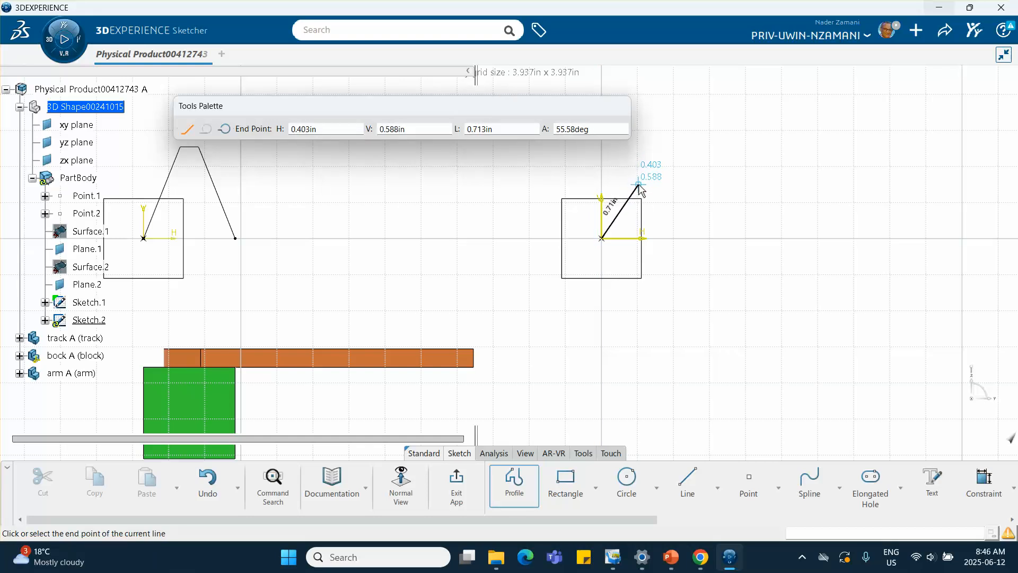
left_click(645, 171)
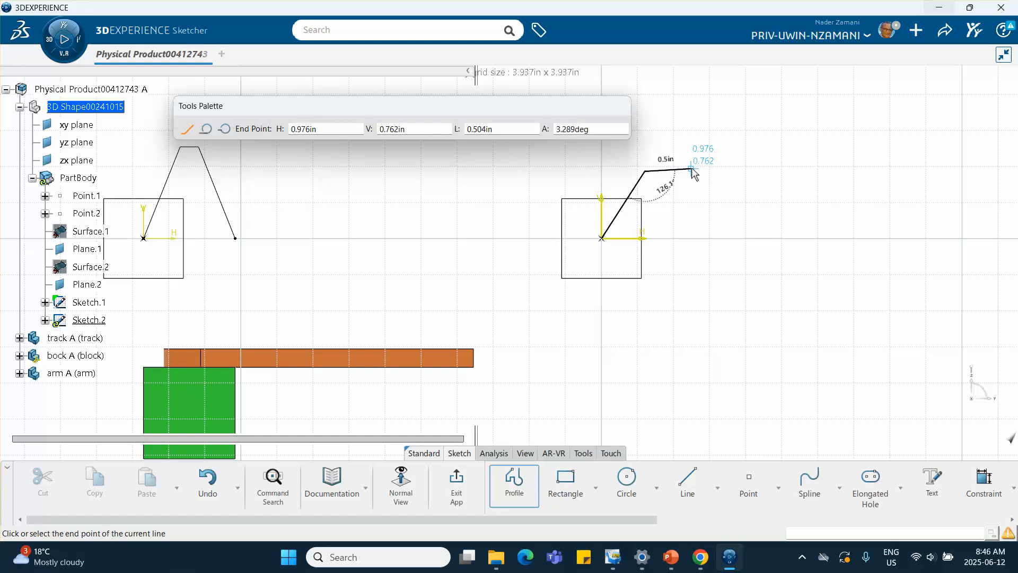
left_click(694, 171)
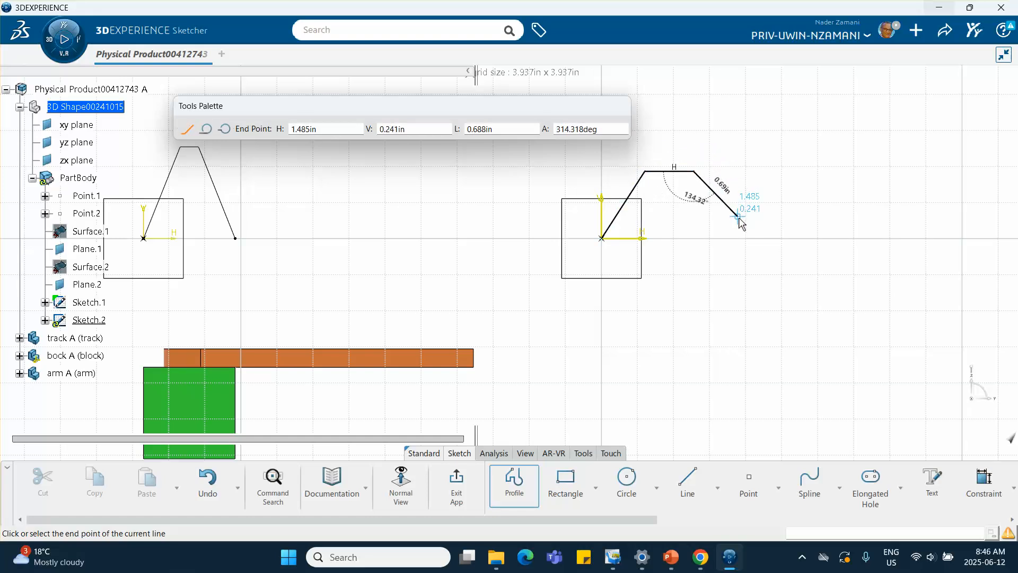
double_click(738, 217)
left_click(779, 301)
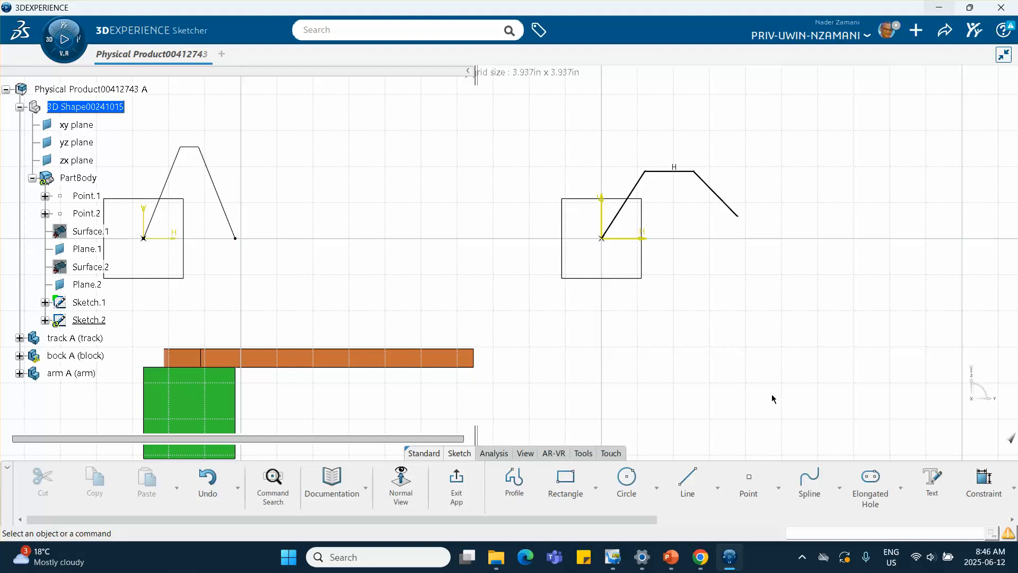
Step: Dimension the rising line's horizontal extent, set it to 0.4 in, and accept scaling the sketch
left_click(982, 482)
left_click(643, 189)
right_click(681, 290)
left_click(686, 332)
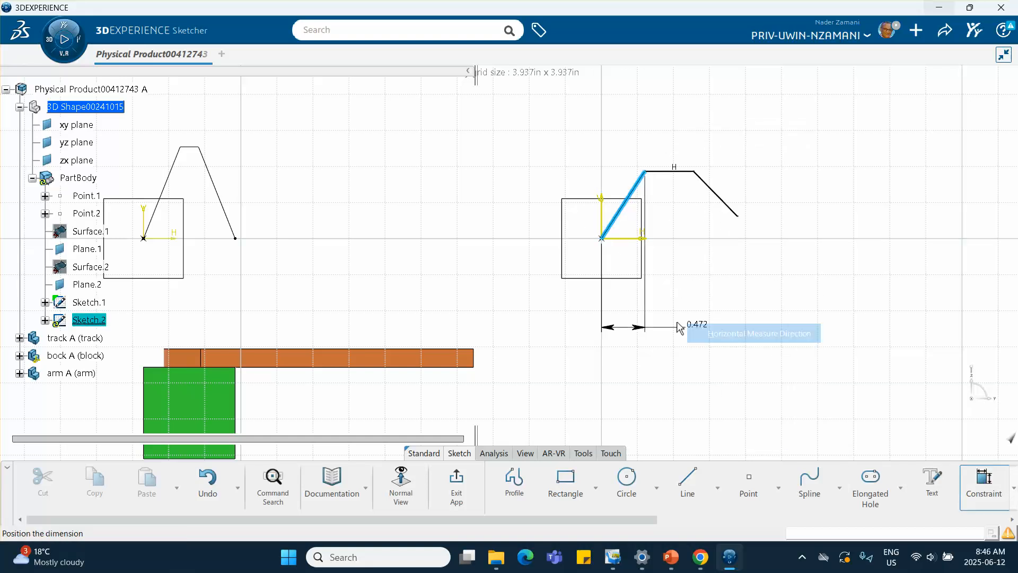
left_click(624, 318)
type("0.4")
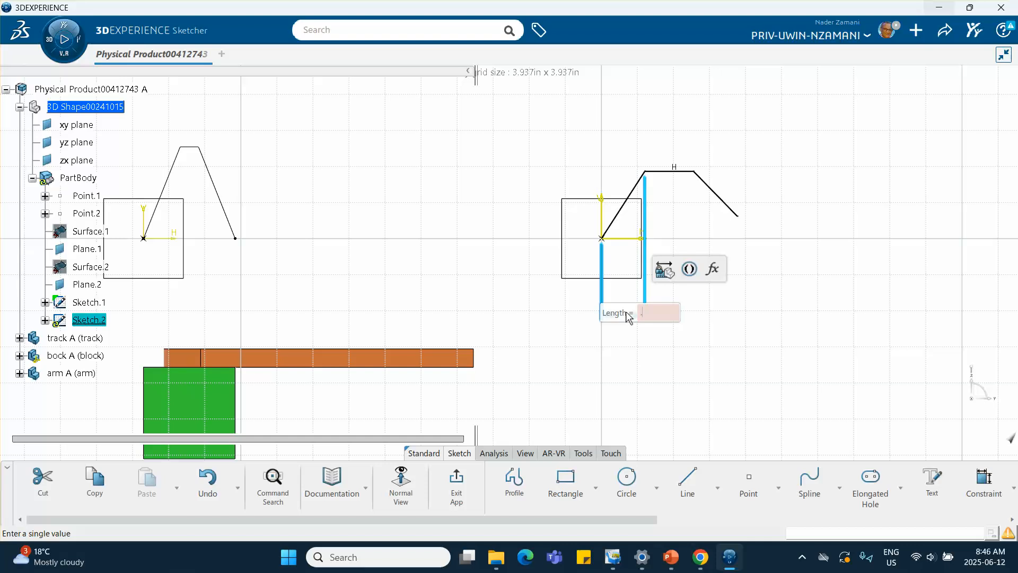
key("Return")
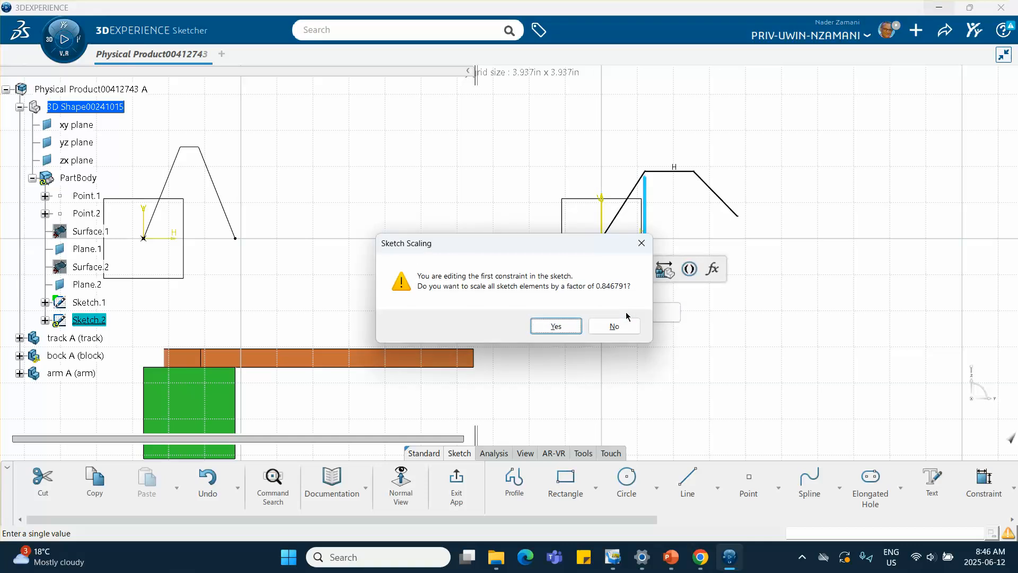
left_click(562, 326)
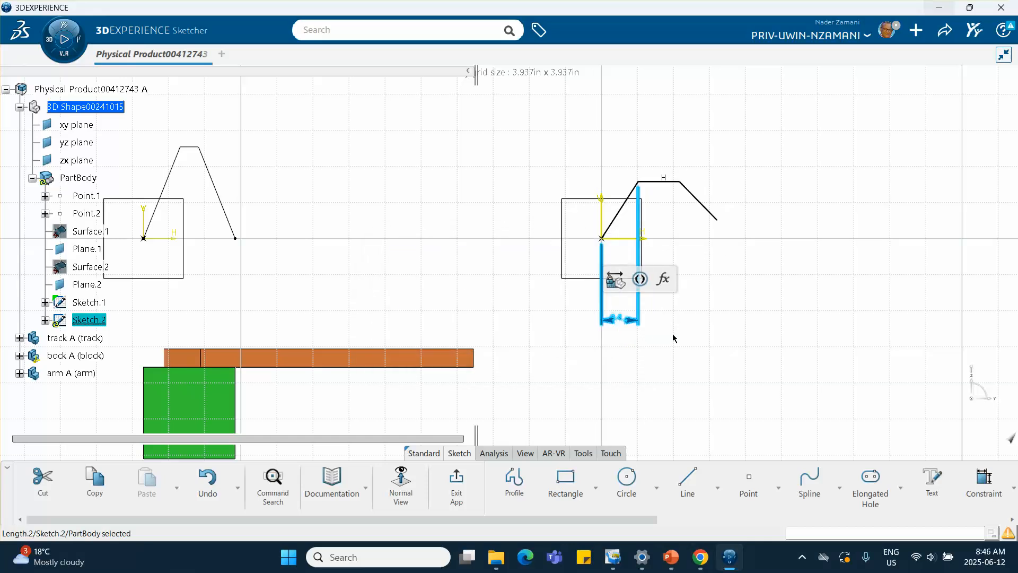
Step: Dimension the profile's top horizontal segment and set its length to 0.2 in
left_click(664, 181)
left_click(826, 135)
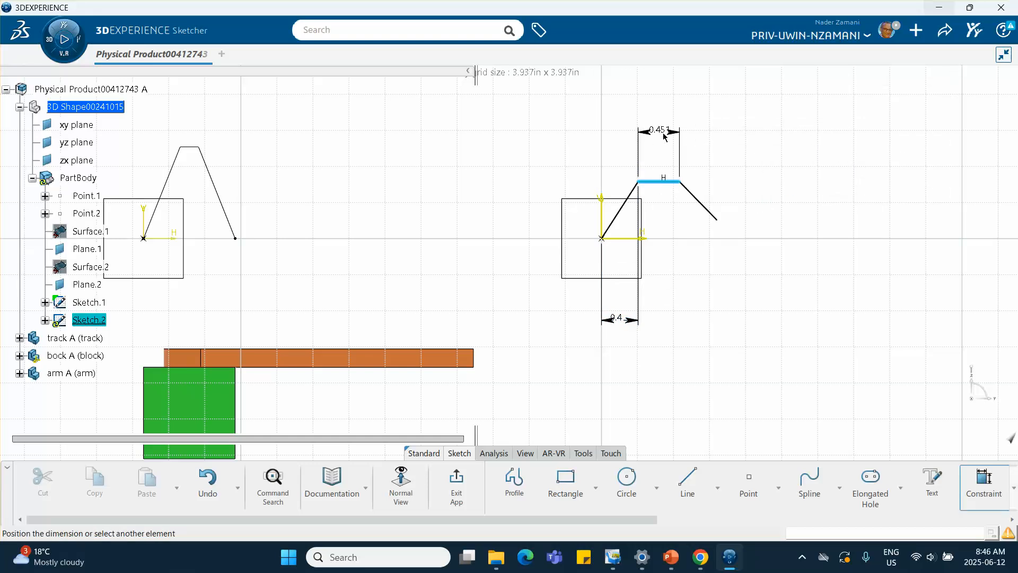
left_click(667, 313)
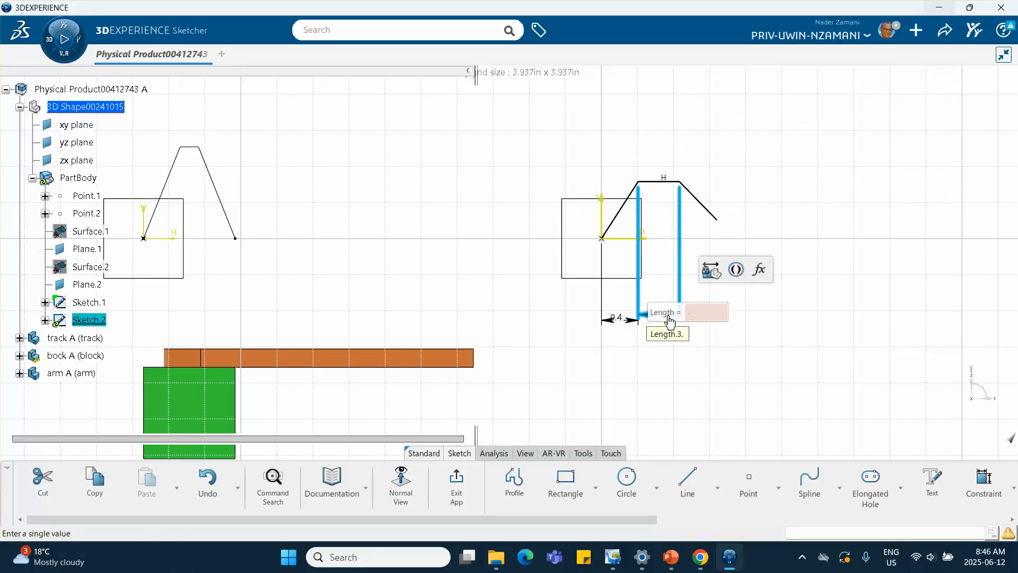
type(".2")
key("Return")
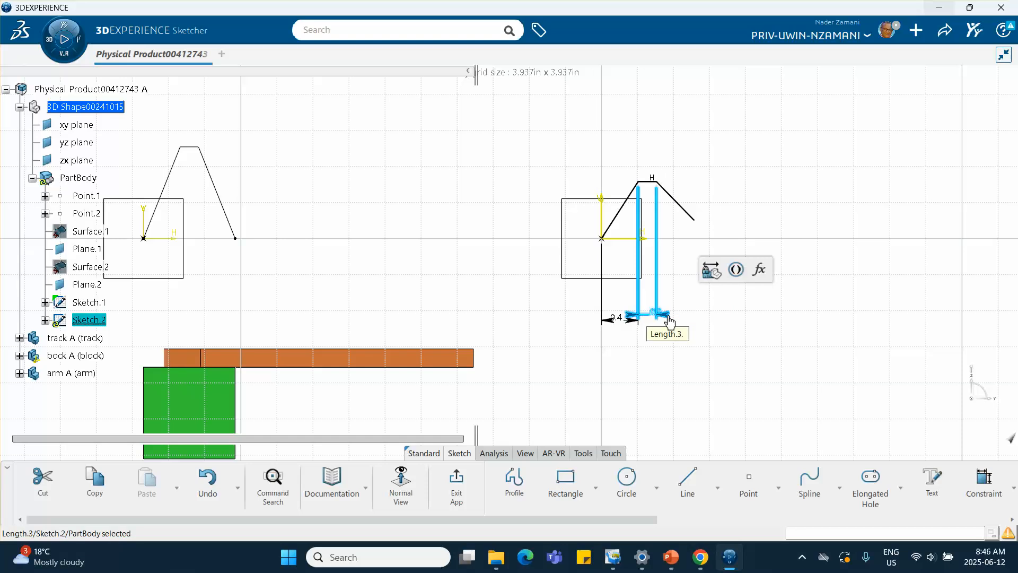
Step: Dimension the descending line's horizontal extent and set it to 0.4 in
left_click(985, 478)
left_click(683, 211)
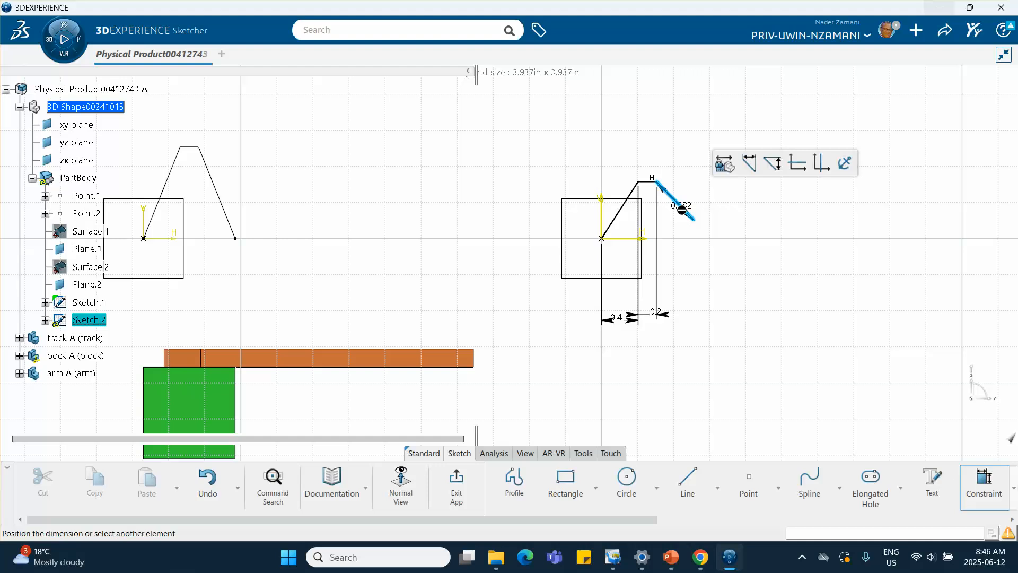
right_click(675, 263)
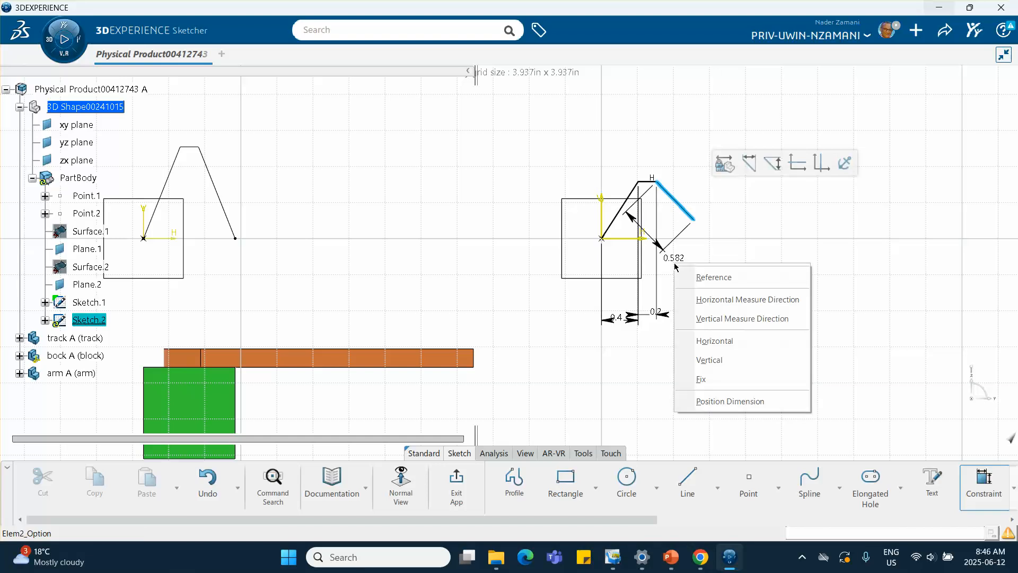
left_click(704, 300)
left_click(690, 342)
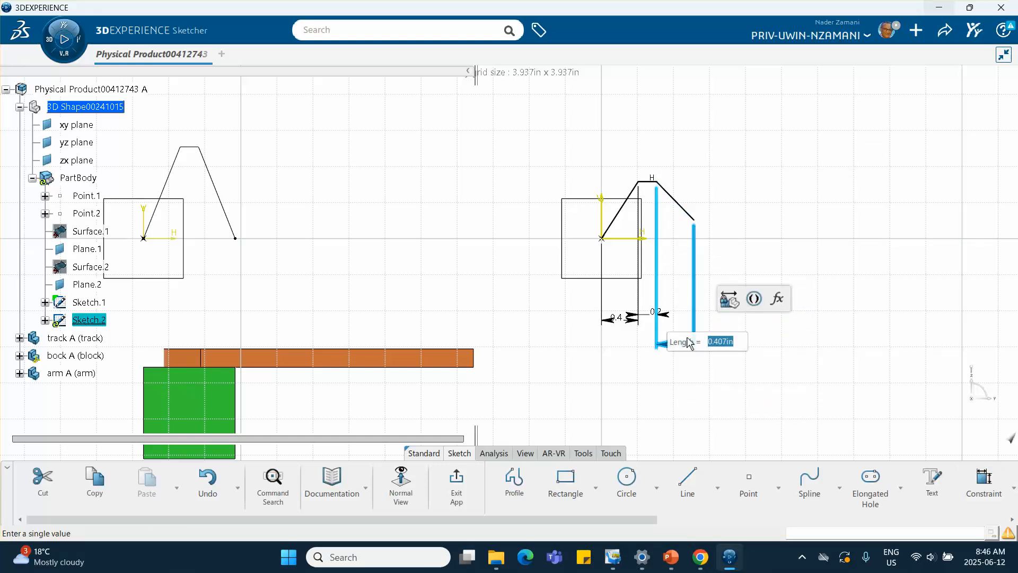
type(".4")
key("Return")
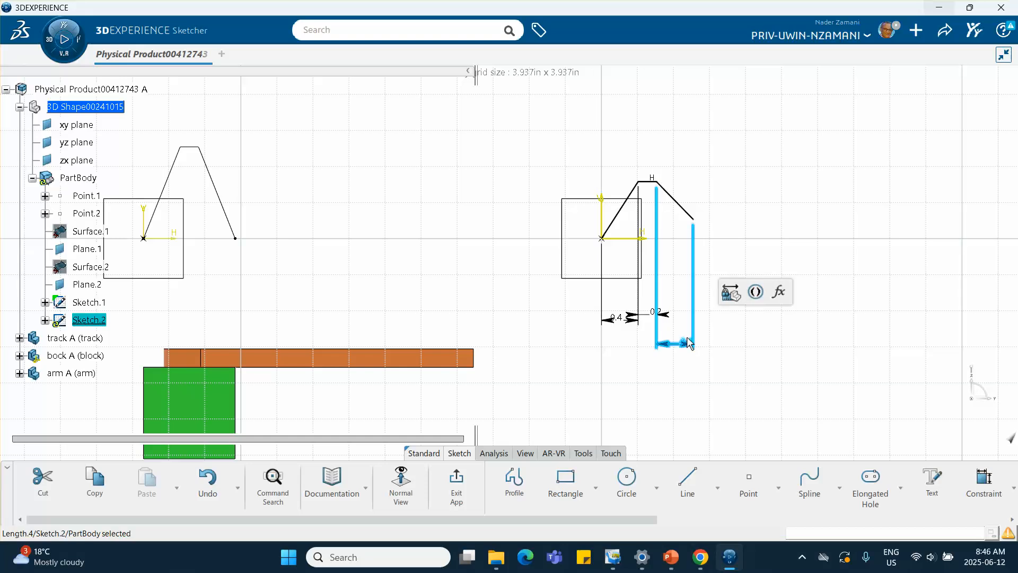
left_click(764, 359)
Step: Dimension the top segment's height above the horizontal axis and set it to 1 in
left_click(984, 480)
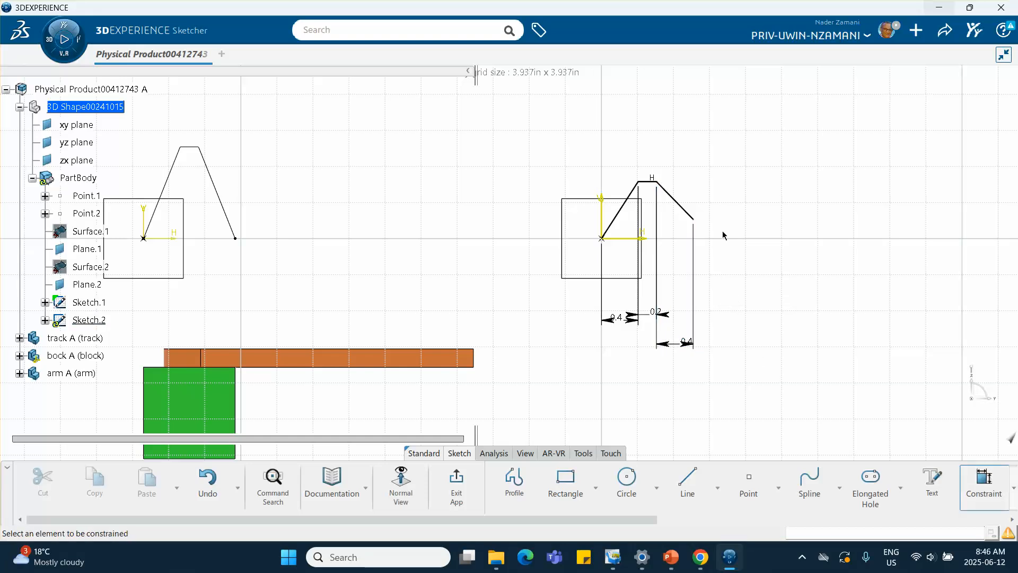
left_click(648, 182)
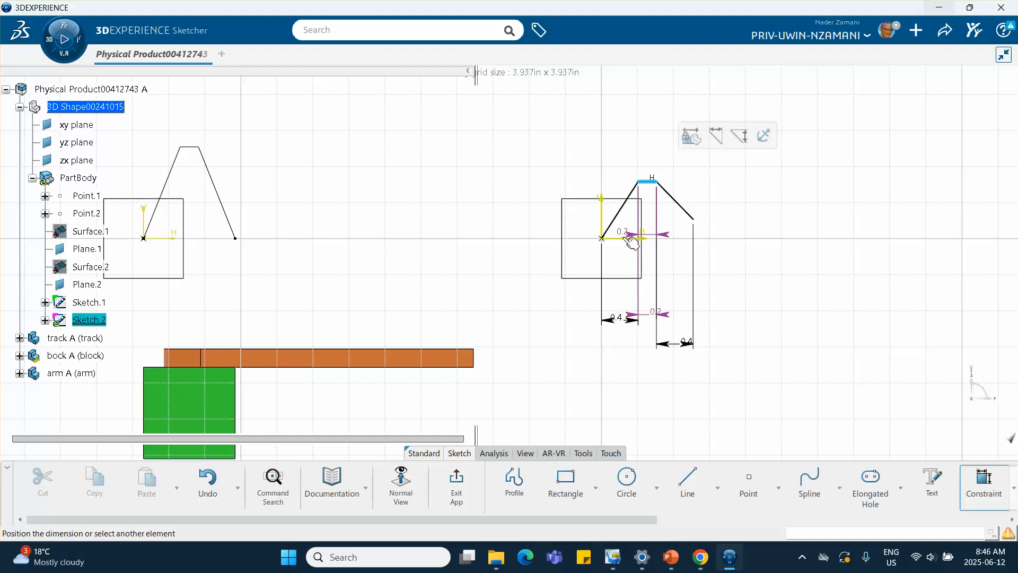
left_click(631, 240)
left_click(536, 213)
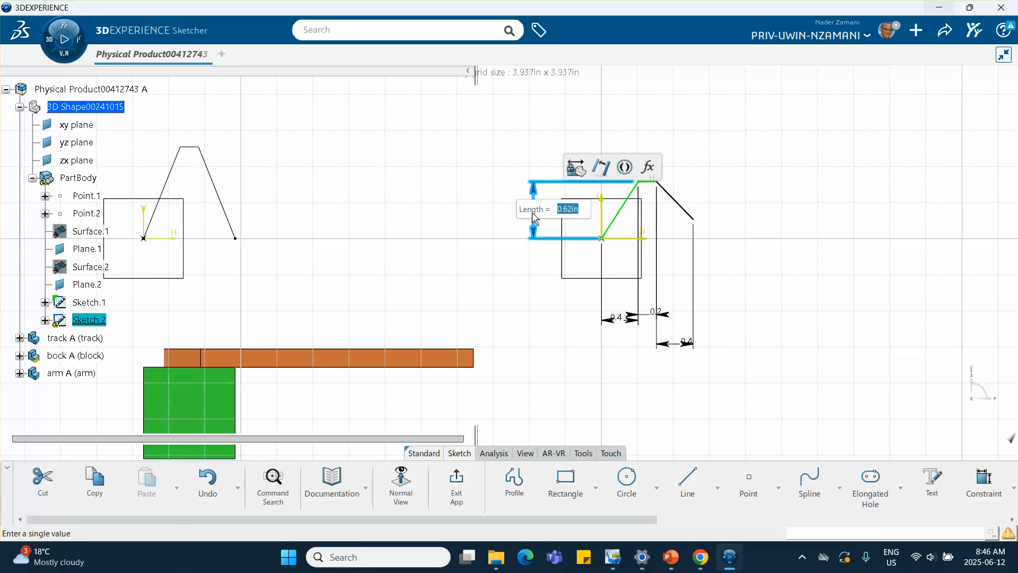
key("Return")
left_click(480, 255)
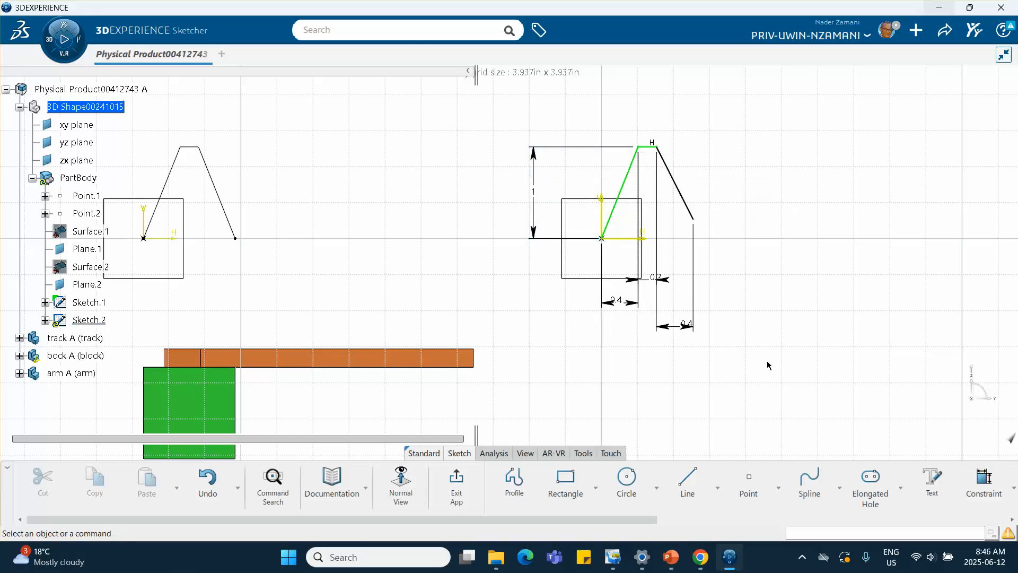
left_click(989, 482)
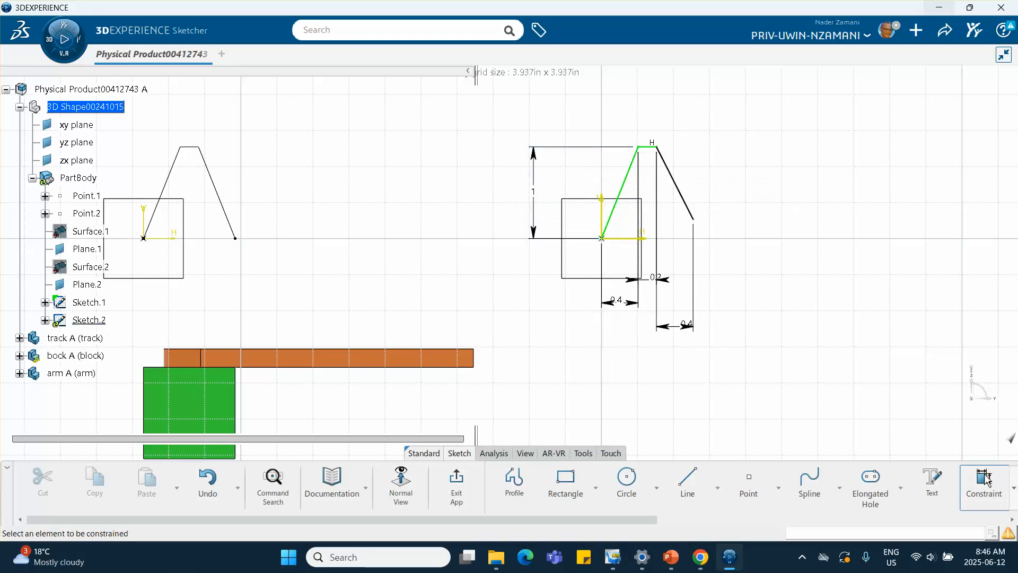
left_click(691, 213)
key("Escape")
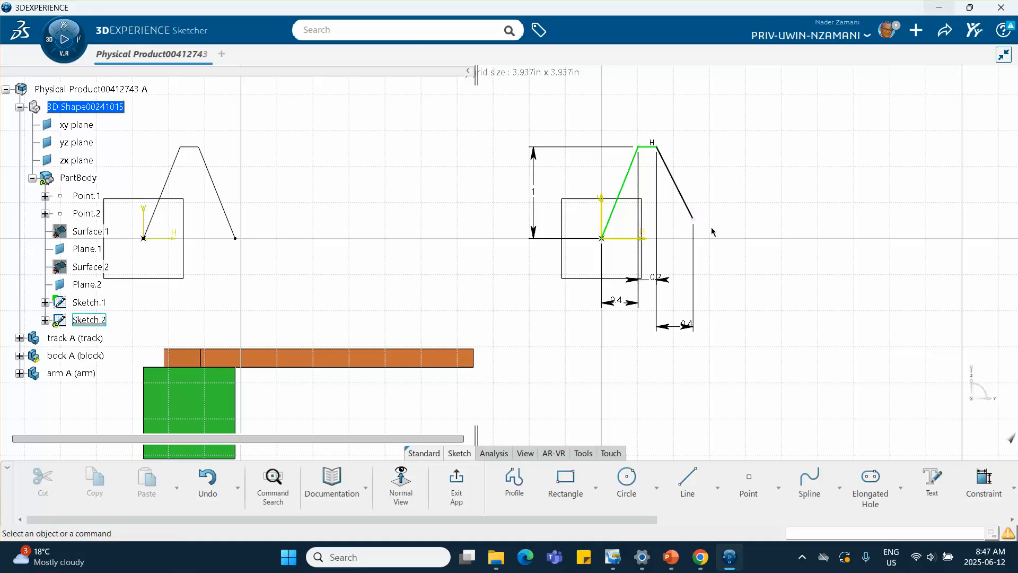
Step: Dimension the descending line's end height above the horizontal axis, set it to 0.5 in, and exit the sketch
left_click(983, 480)
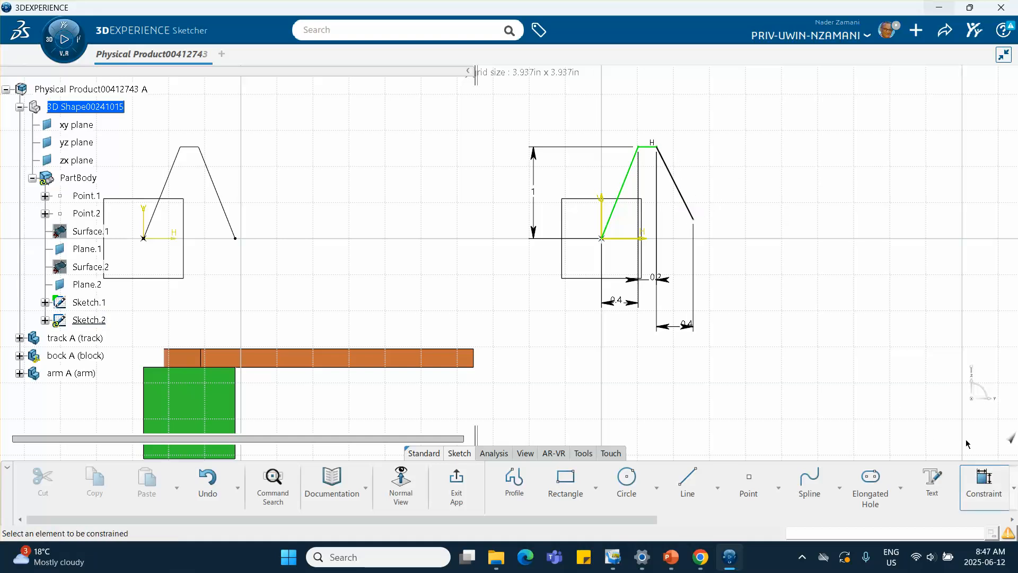
left_click(693, 219)
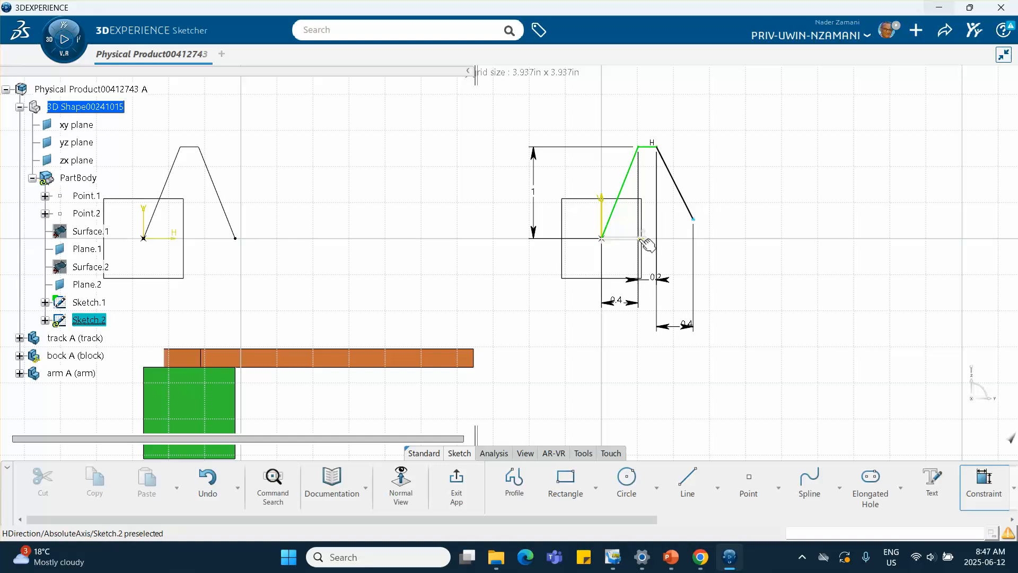
left_click(643, 238)
left_click(732, 234)
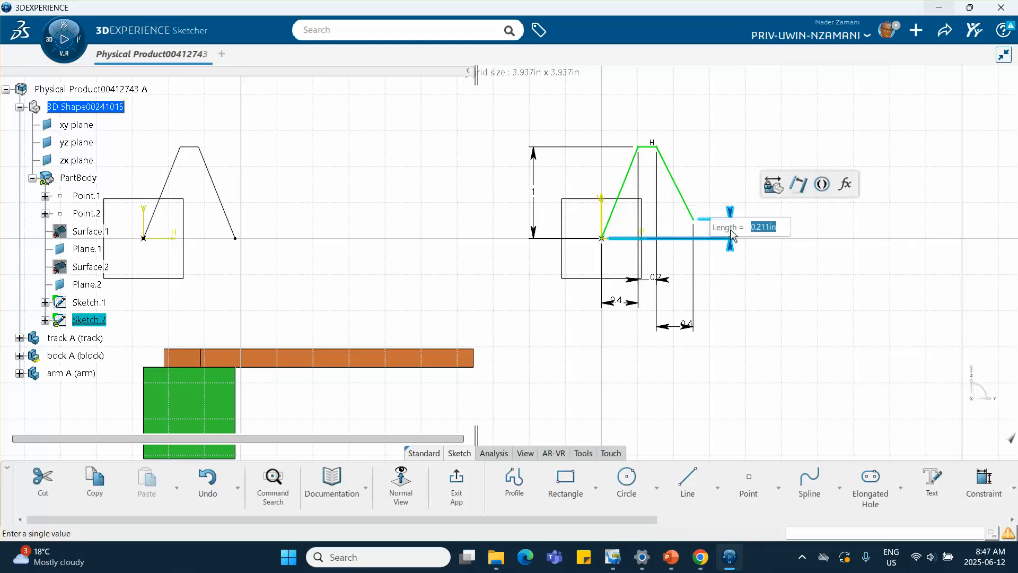
type("0.5")
key("Return")
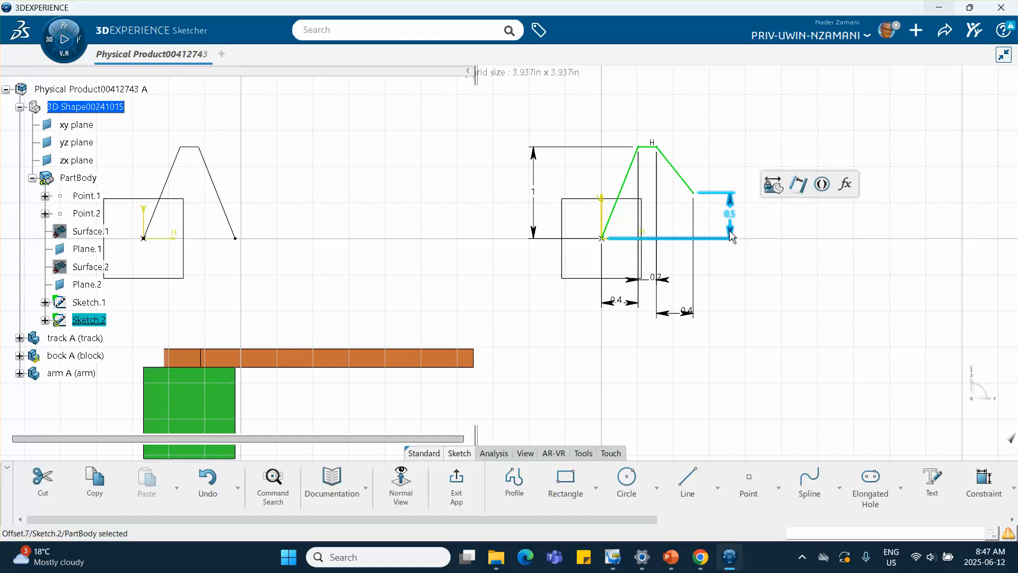
left_click(456, 483)
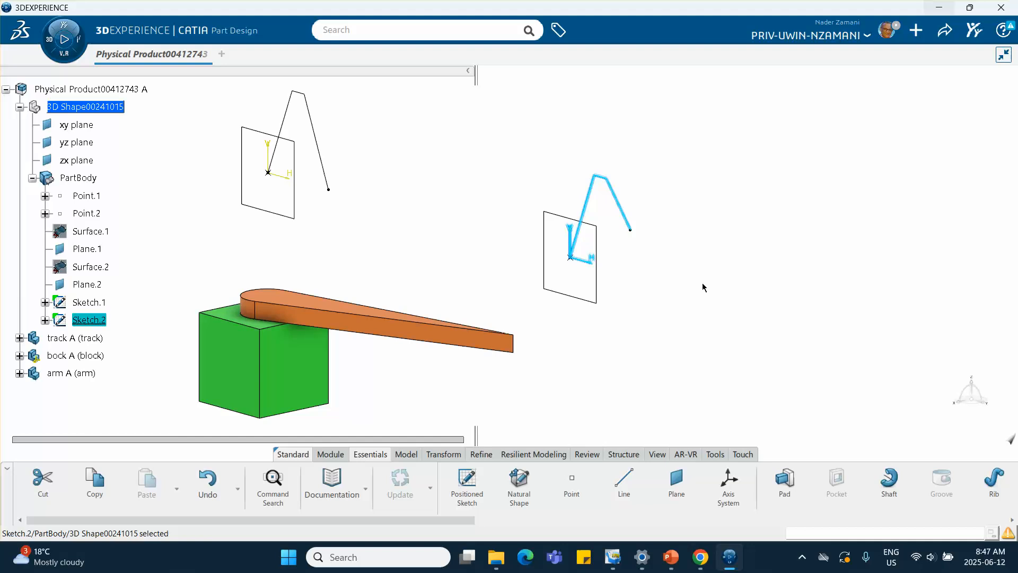
Step: Switch to PowerPoint to review the block and arm motion-profile reference slide, then return
left_click(671, 556)
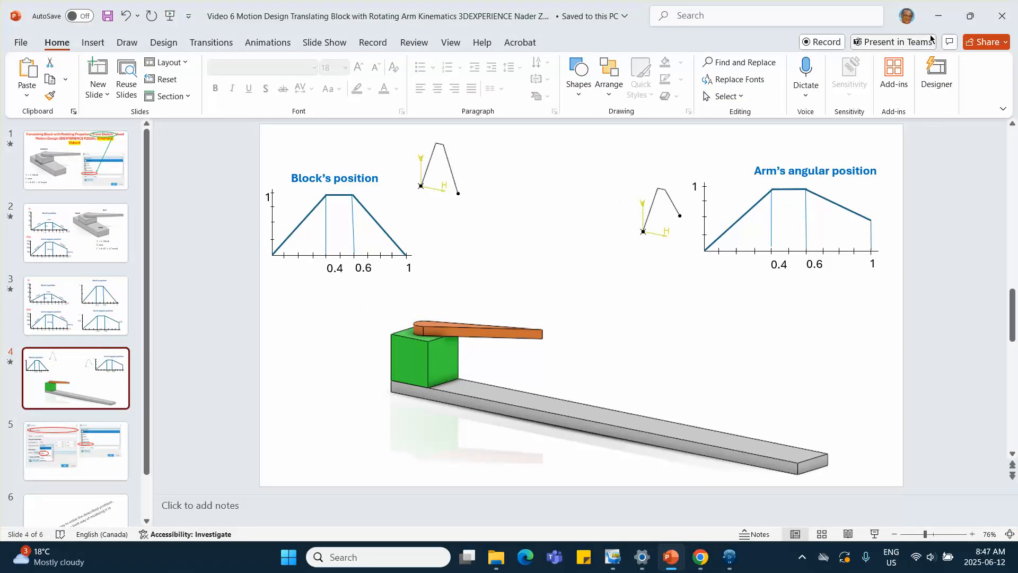
left_click(938, 16)
Step: Save the physical product
middle_click_drag(427, 242, 405, 209)
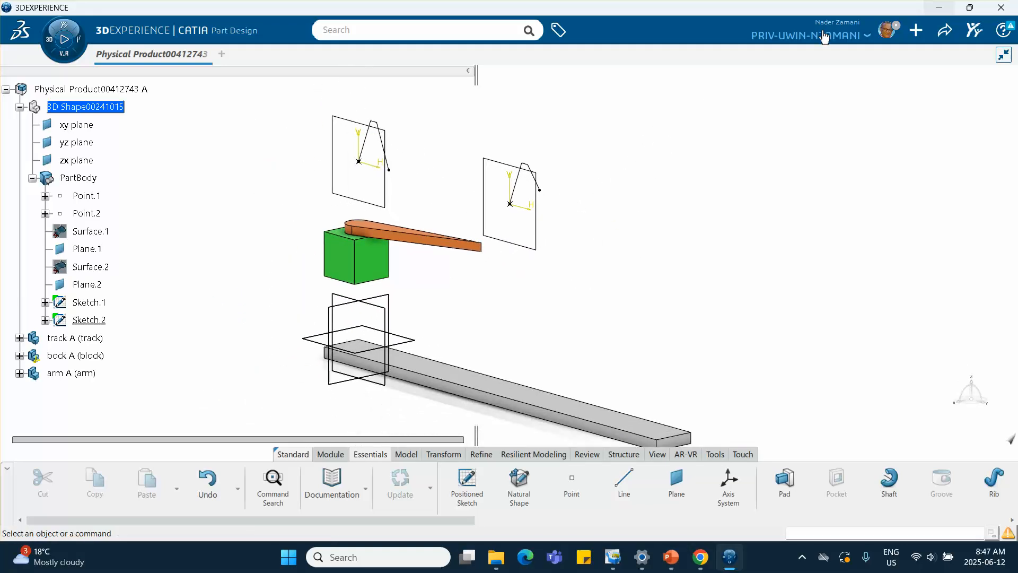
left_click(944, 30)
left_click(881, 58)
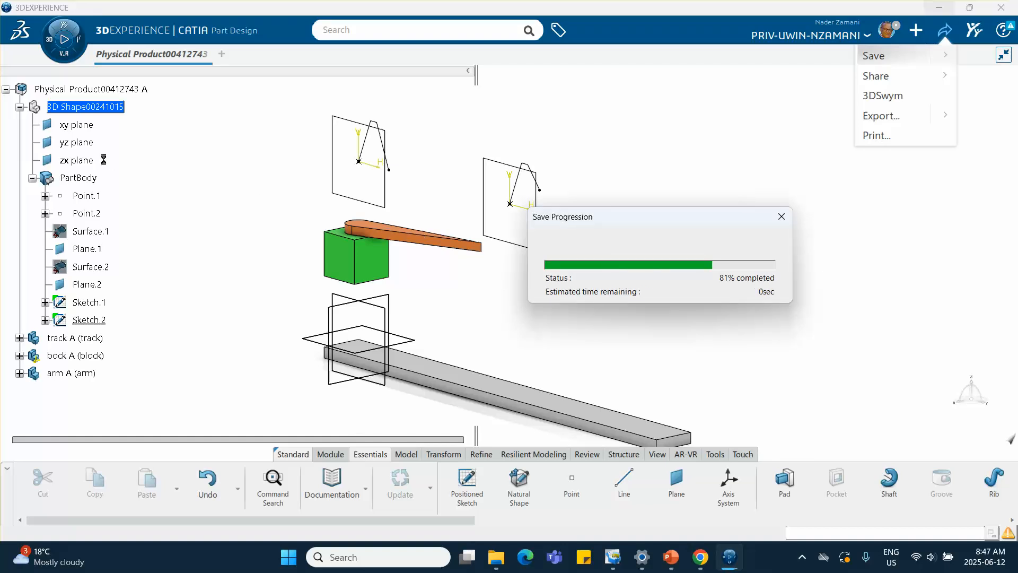
Step: Activate the Physical Product root for assembly design and collapse the 3D shape node
left_click(114, 90)
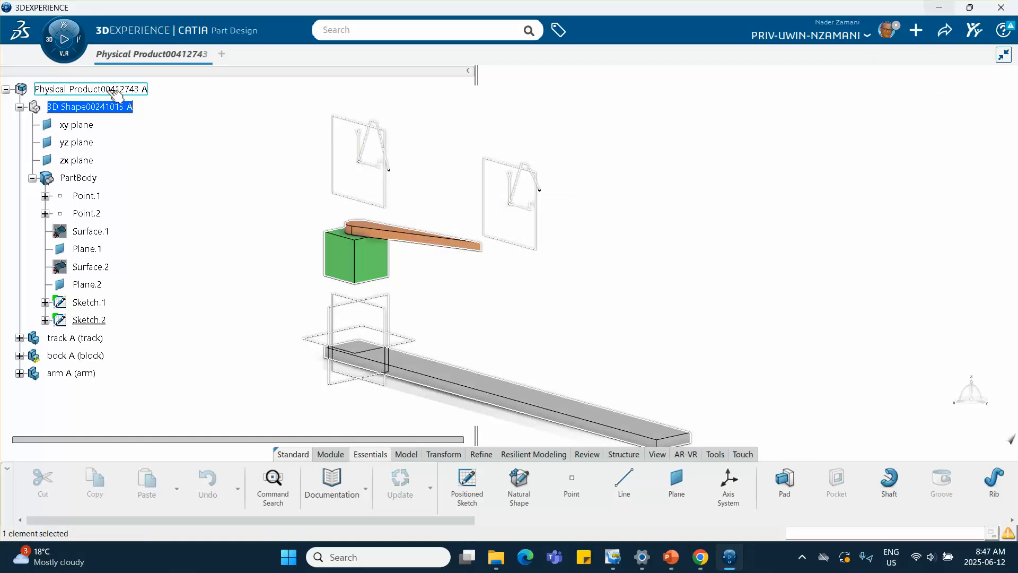
double_click(114, 90)
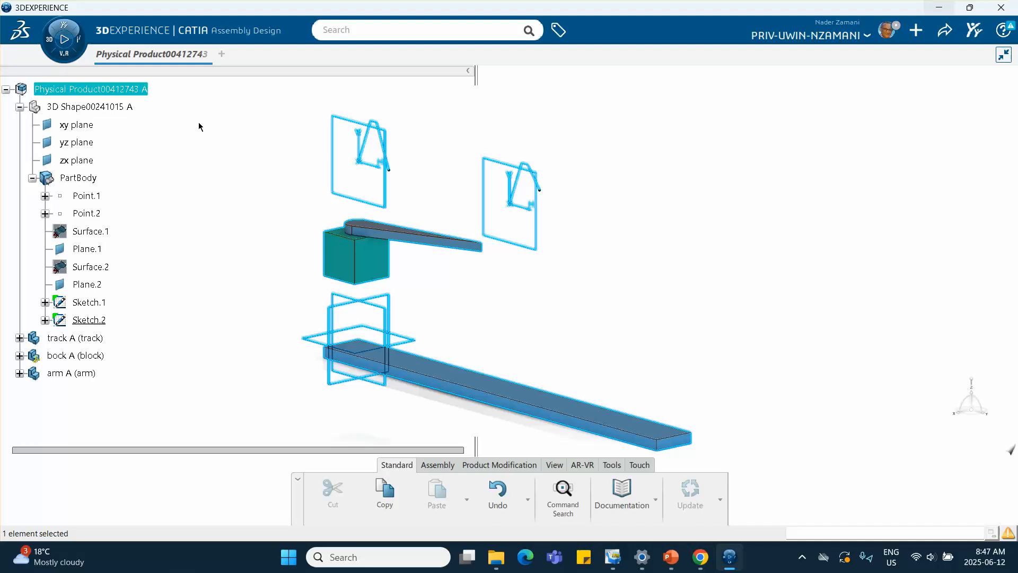
left_click(20, 107)
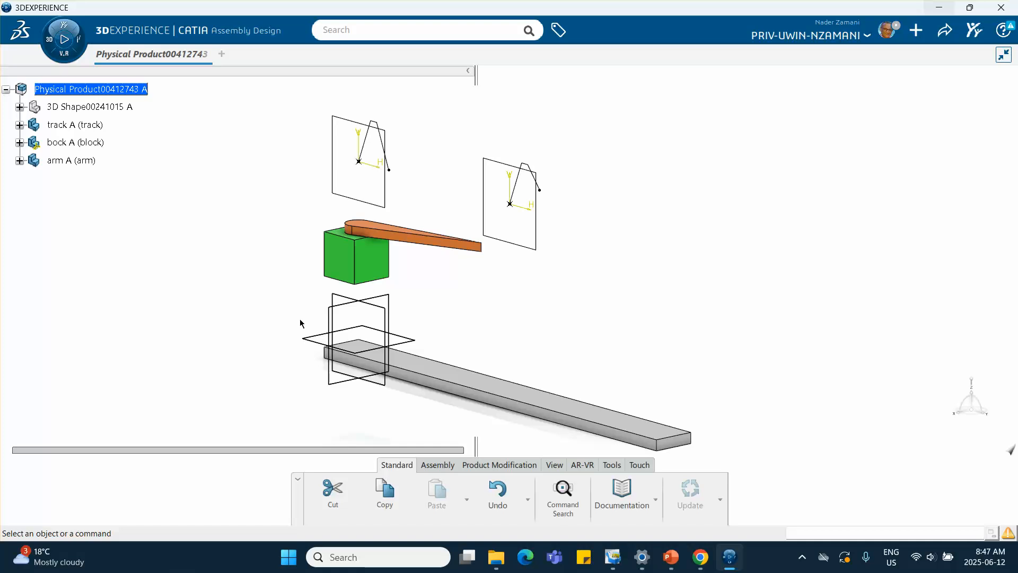
Step: Fix the track in place with a Fix engineering connection
left_click(434, 465)
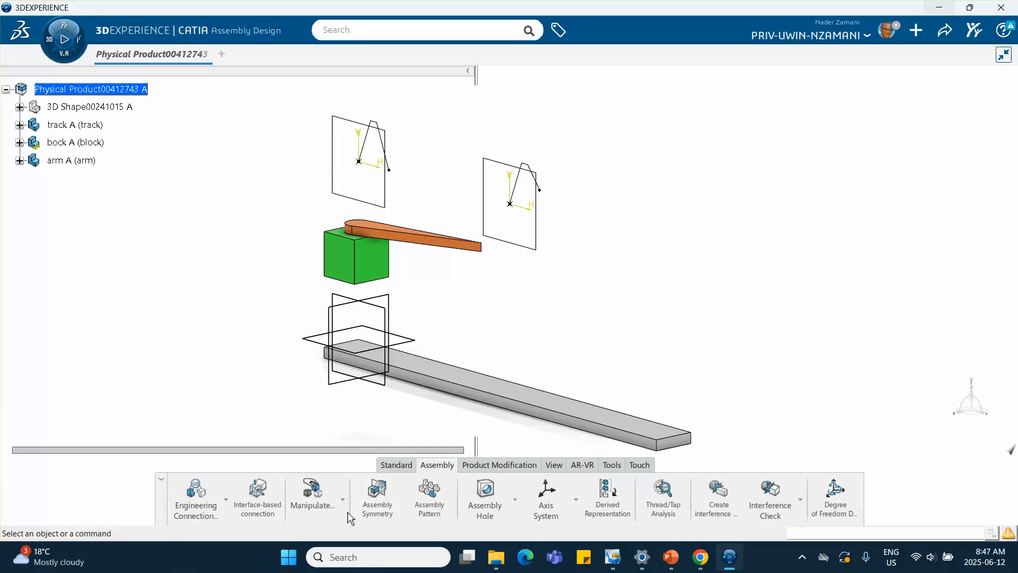
left_click(227, 500)
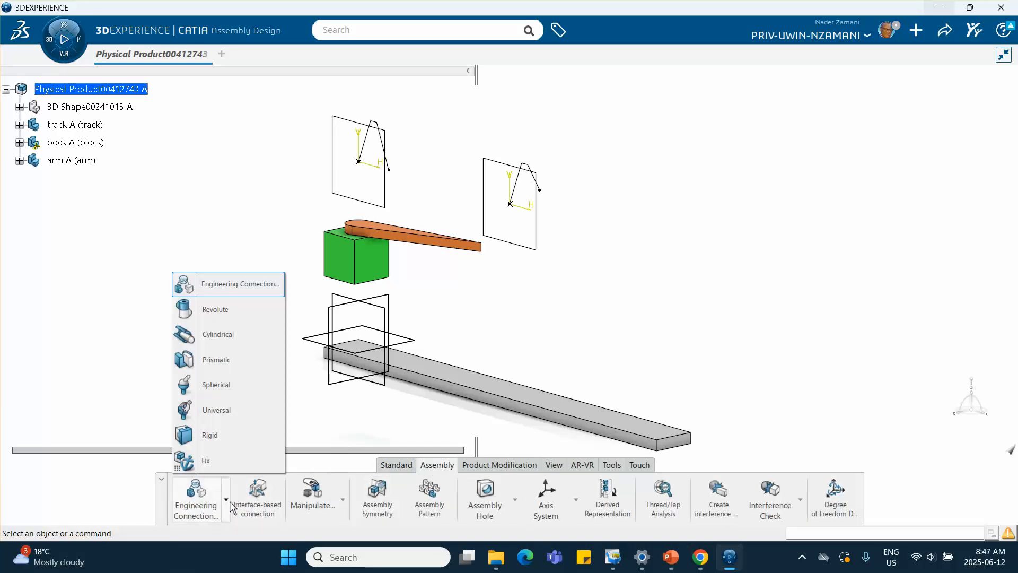
left_click(215, 459)
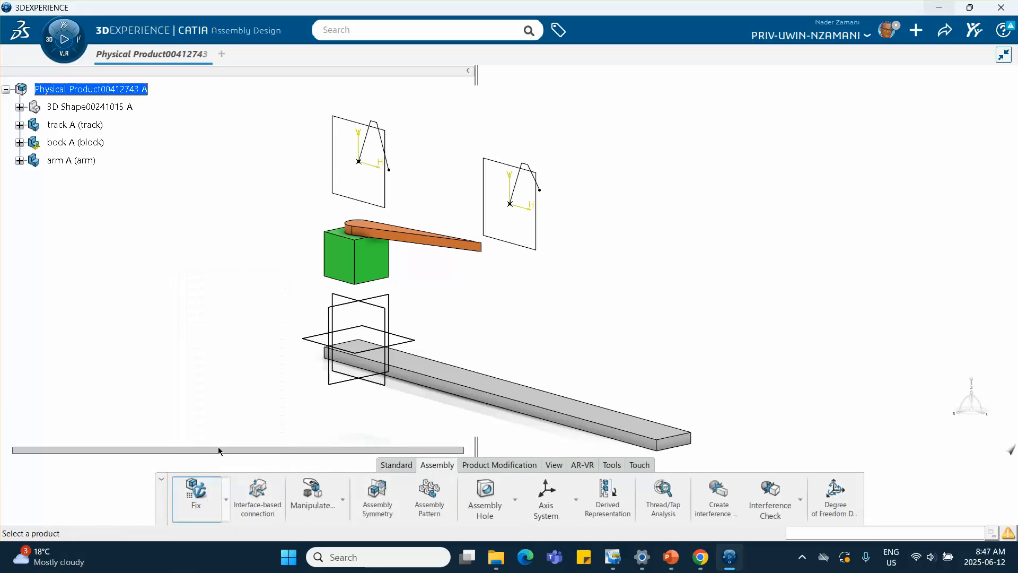
left_click(85, 125)
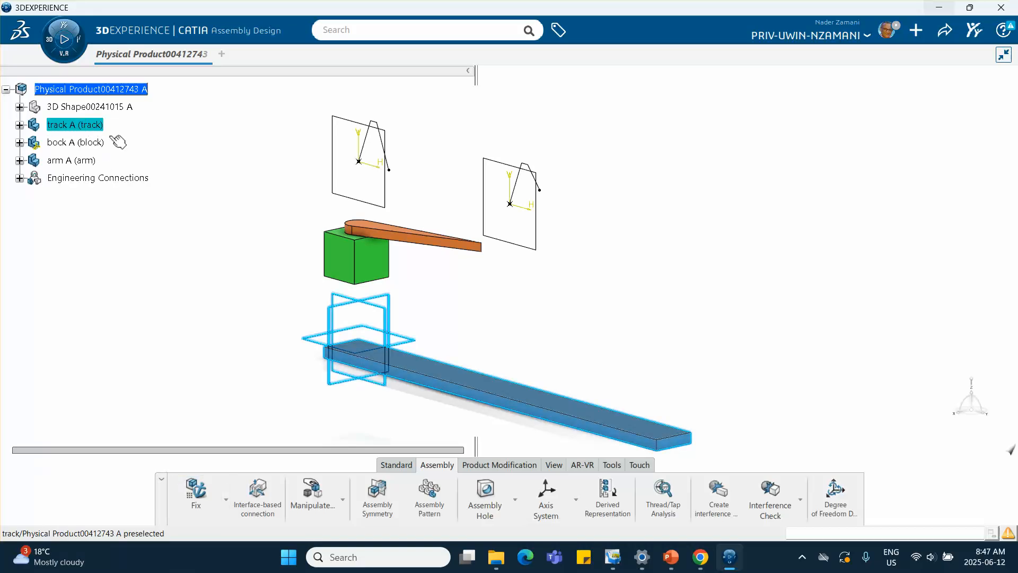
left_click(20, 178)
left_click(245, 414)
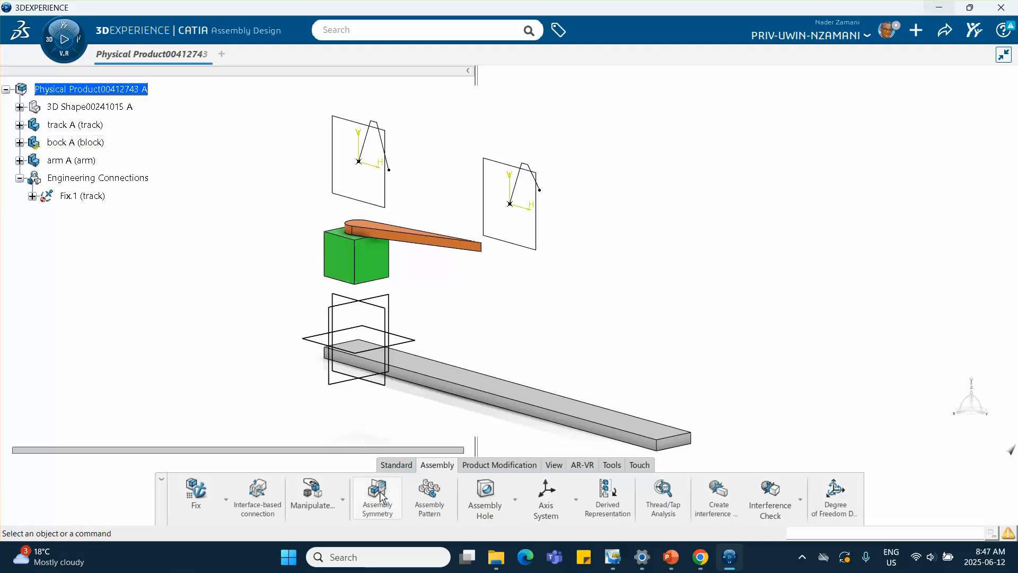
Step: Create a Prismatic connection between the block and track using edge and face coincidences, deleting the offset constraint
left_click(226, 500)
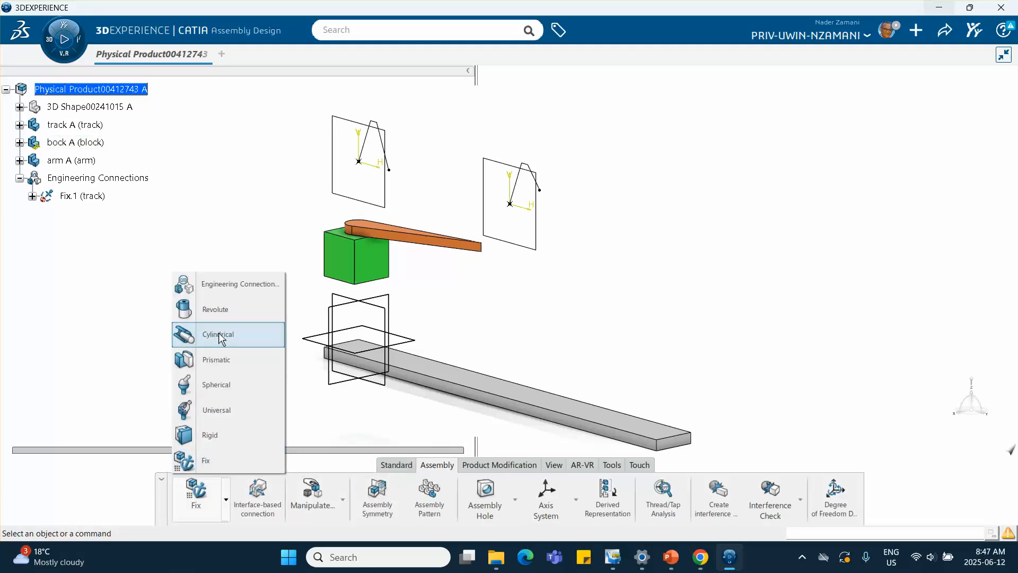
left_click(223, 361)
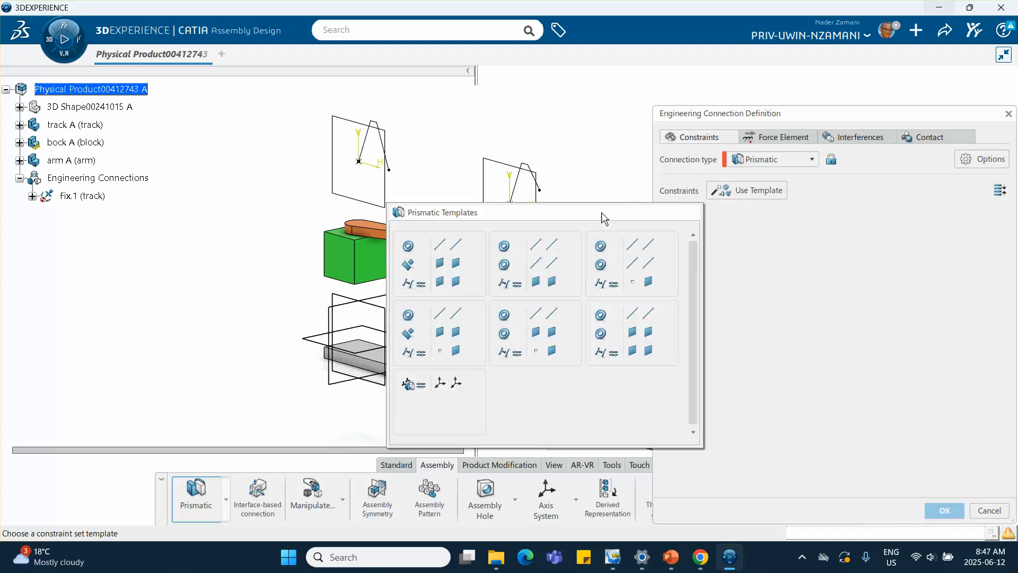
left_click(642, 335)
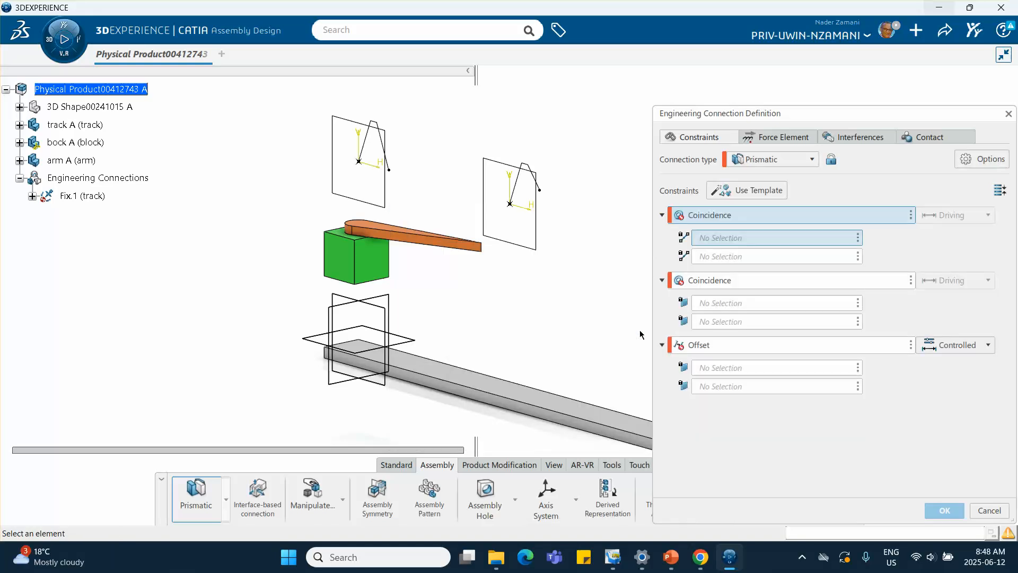
left_click(339, 282)
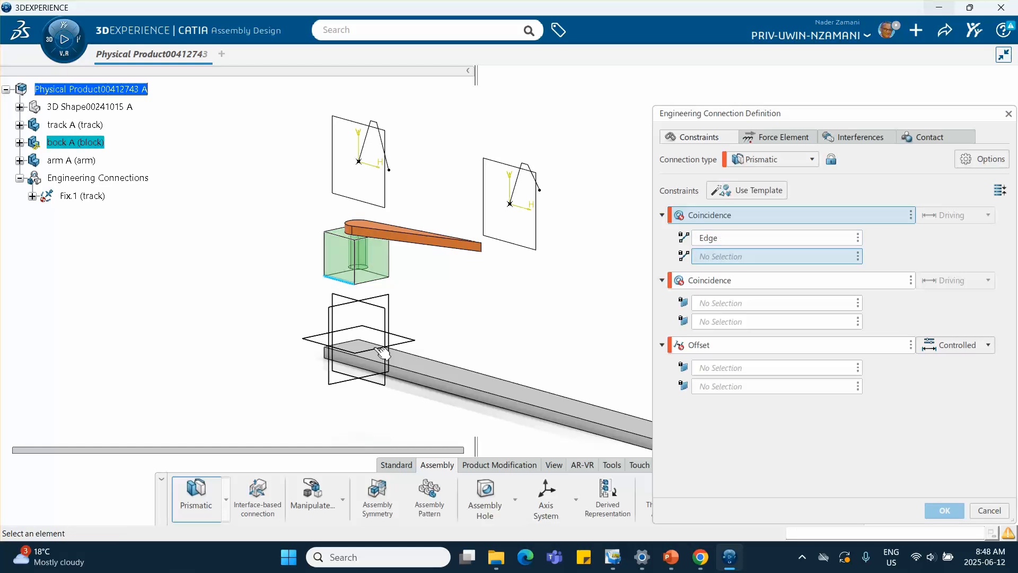
left_click(437, 382)
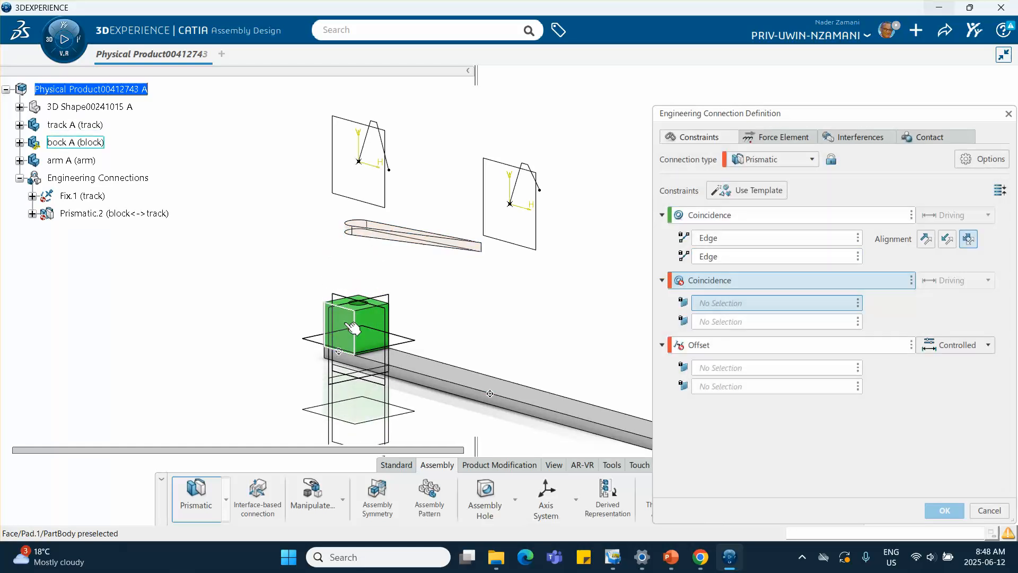
left_click(352, 327)
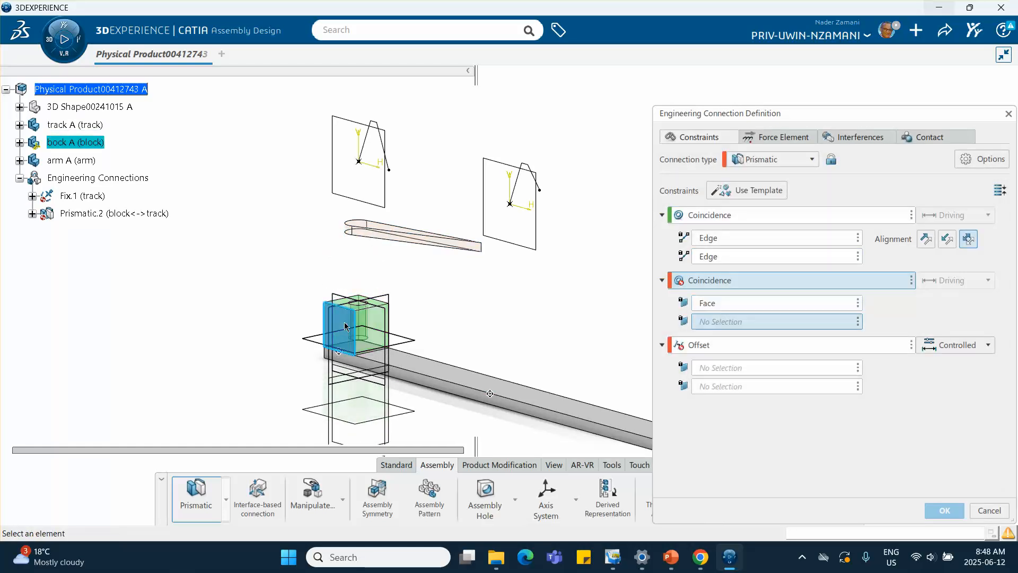
left_click(443, 389)
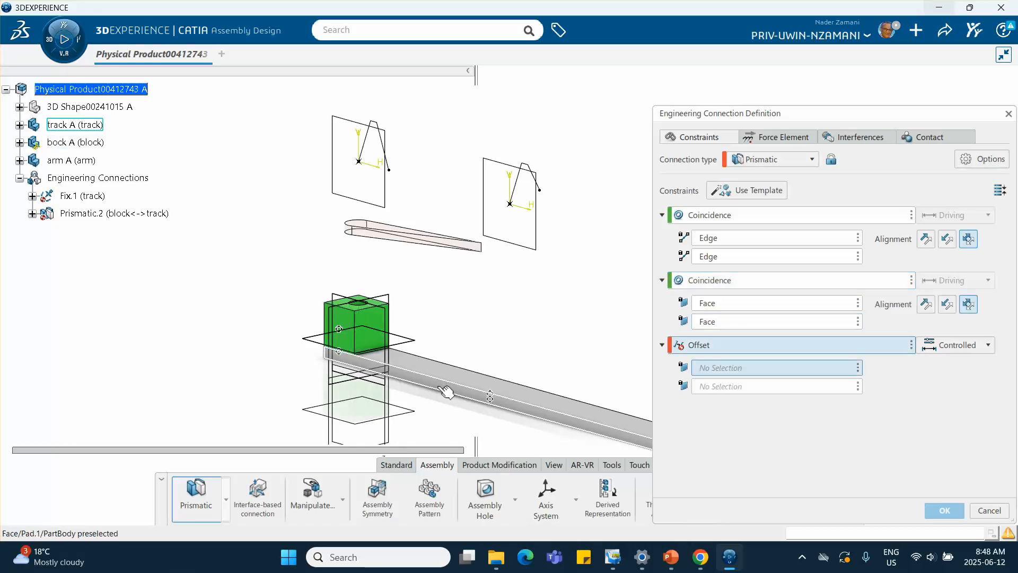
left_click(911, 345)
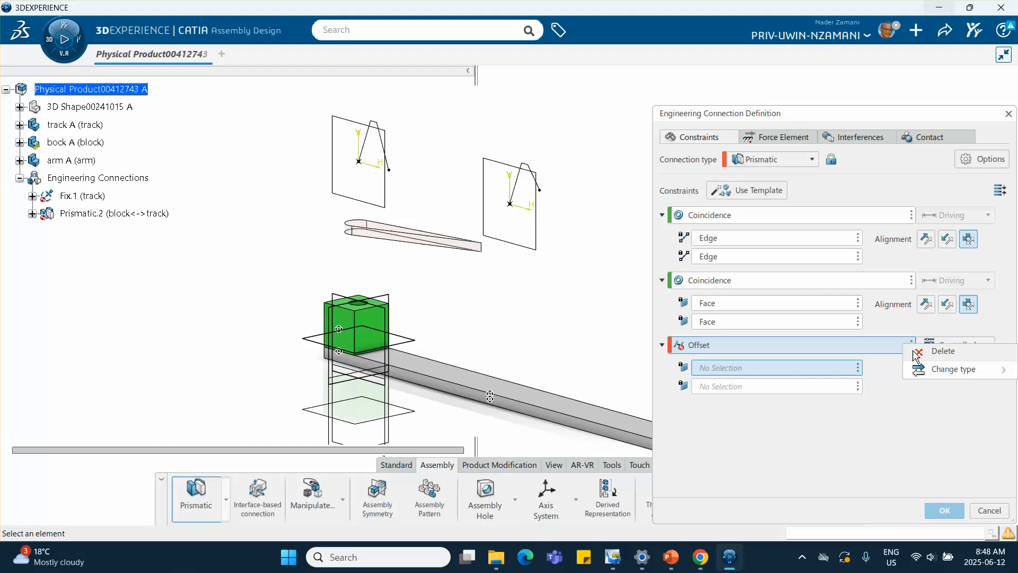
left_click(939, 353)
left_click(954, 509)
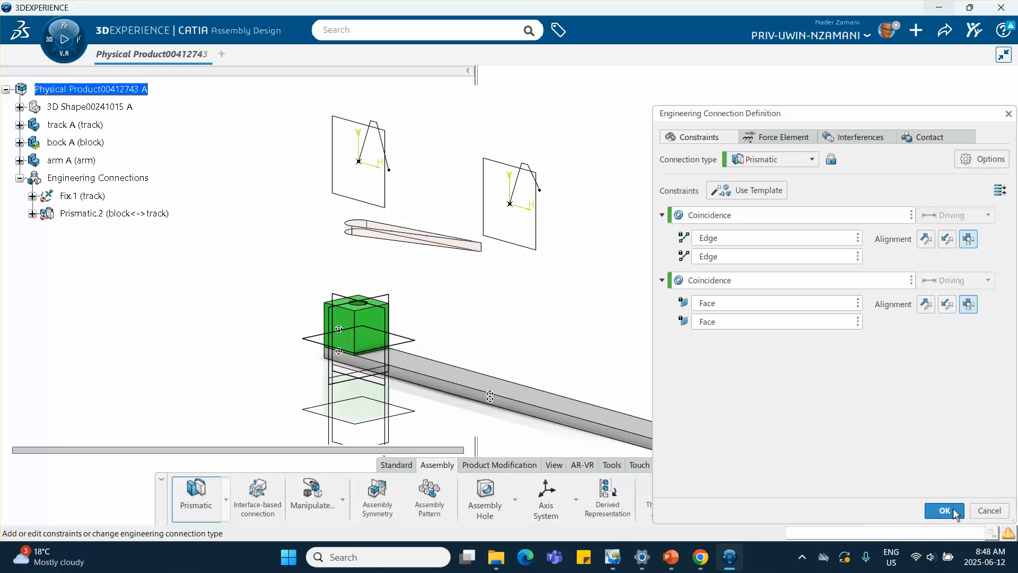
Step: Create a Revolute connection between the arm and block using axis and face coincidences, deleting the angle constraint
left_click(536, 326)
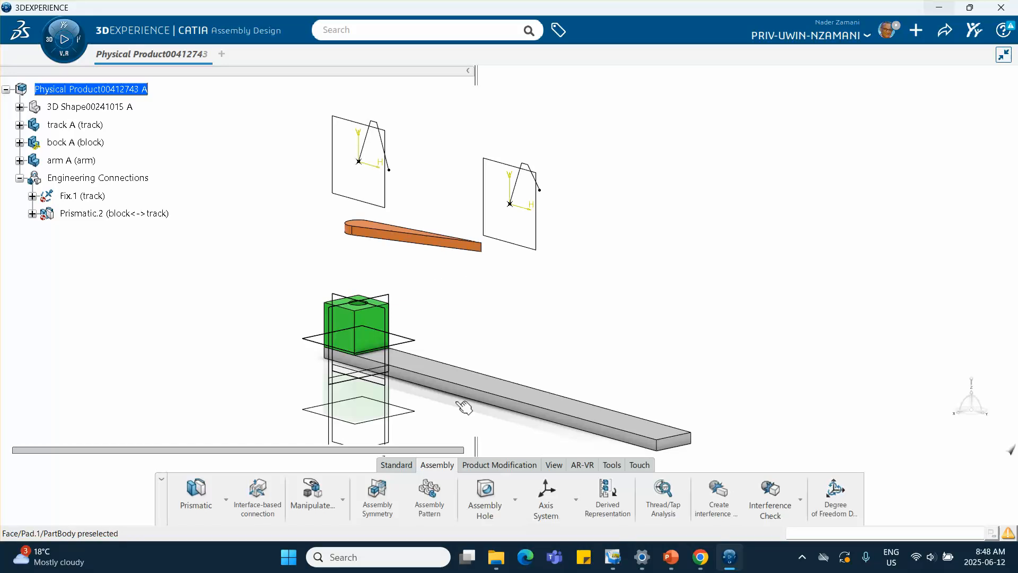
left_click(226, 501)
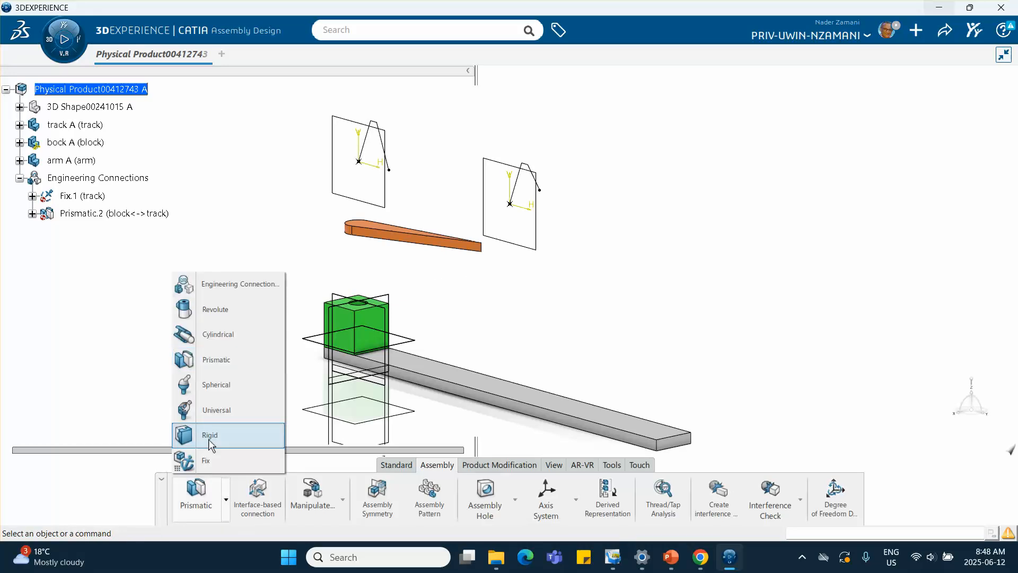
left_click(217, 315)
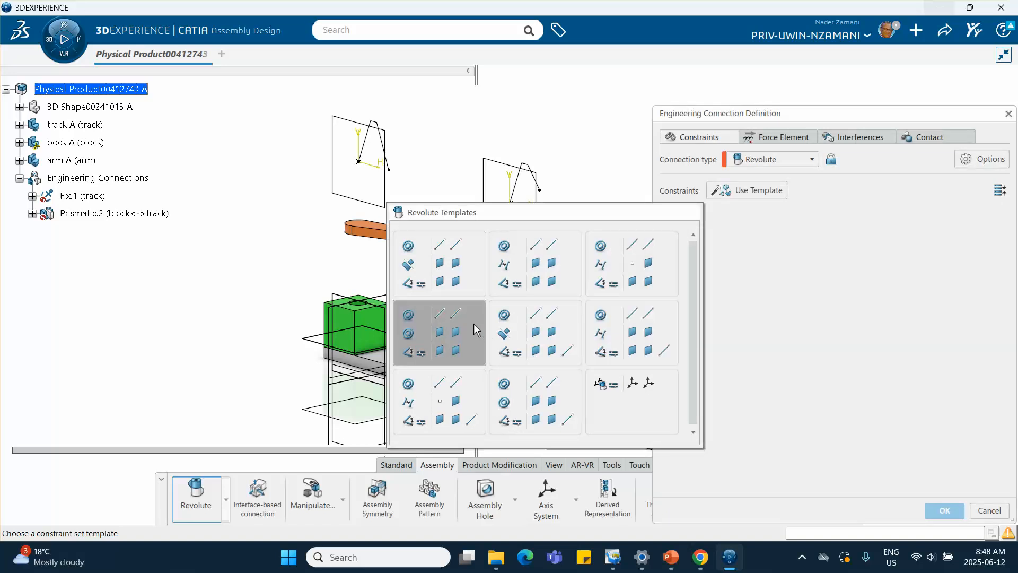
left_click(450, 340)
mouse_move(358, 269)
middle_mouse_down()
mouse_move(352, 302)
mouse_move(356, 243)
mouse_move(452, 272)
mouse_move(445, 294)
middle_mouse_up()
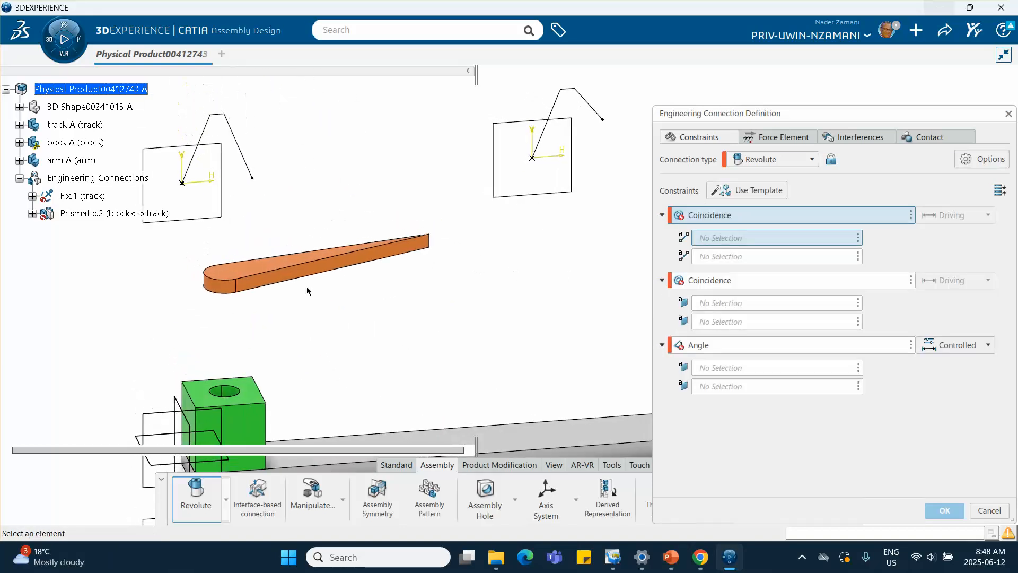
left_click(219, 286)
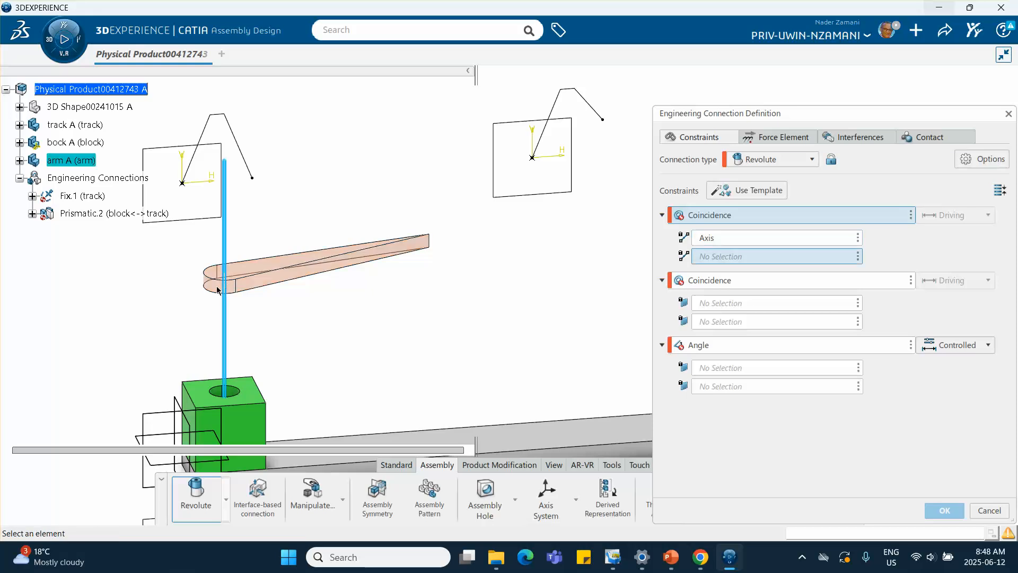
left_click(232, 392)
mouse_move(232, 393)
middle_mouse_down()
mouse_move(307, 249)
mouse_move(272, 181)
middle_mouse_up()
left_click(261, 216)
middle_click_drag(261, 215, 312, 420)
left_click(241, 386)
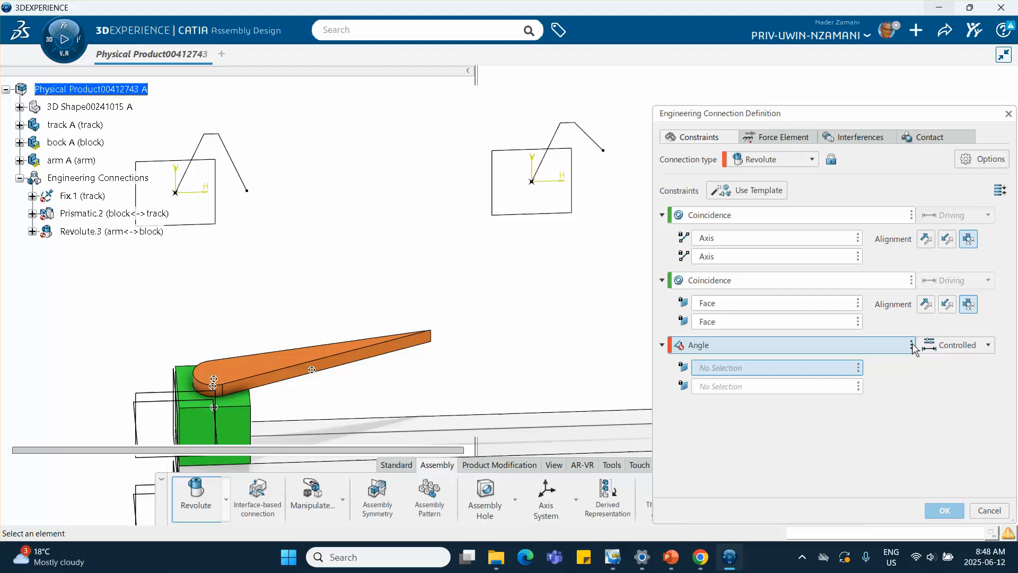
left_click(912, 346)
left_click(934, 351)
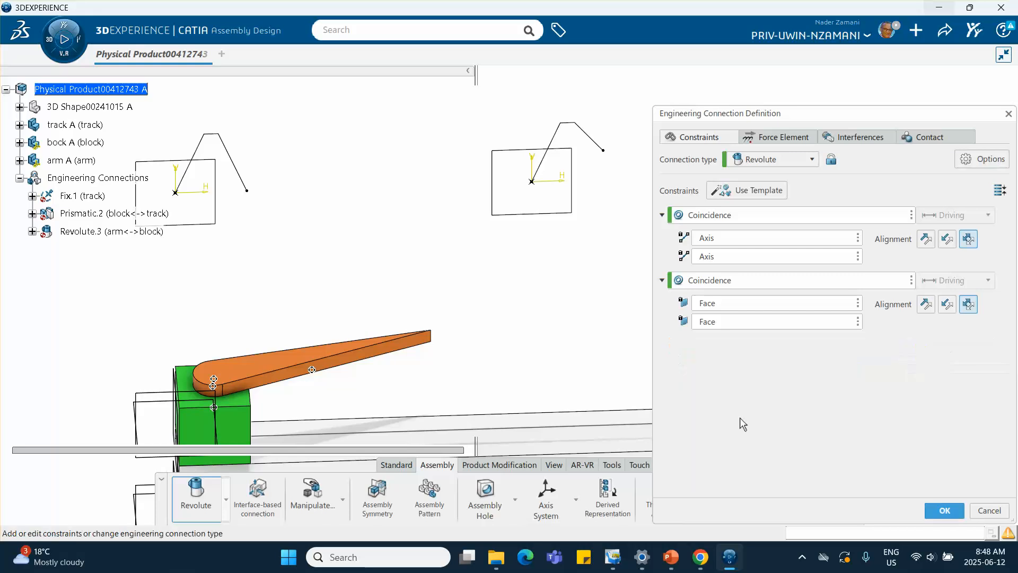
left_click(957, 513)
Step: Open the roles, apps and solutions portfolio
left_click(527, 327)
middle_click_drag(488, 347, 371, 318)
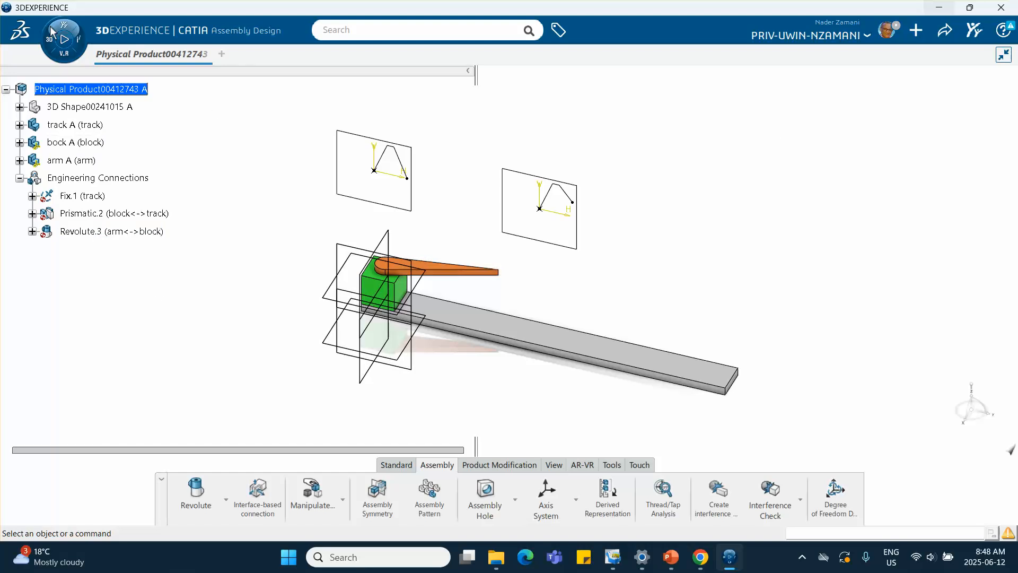
left_click(50, 42)
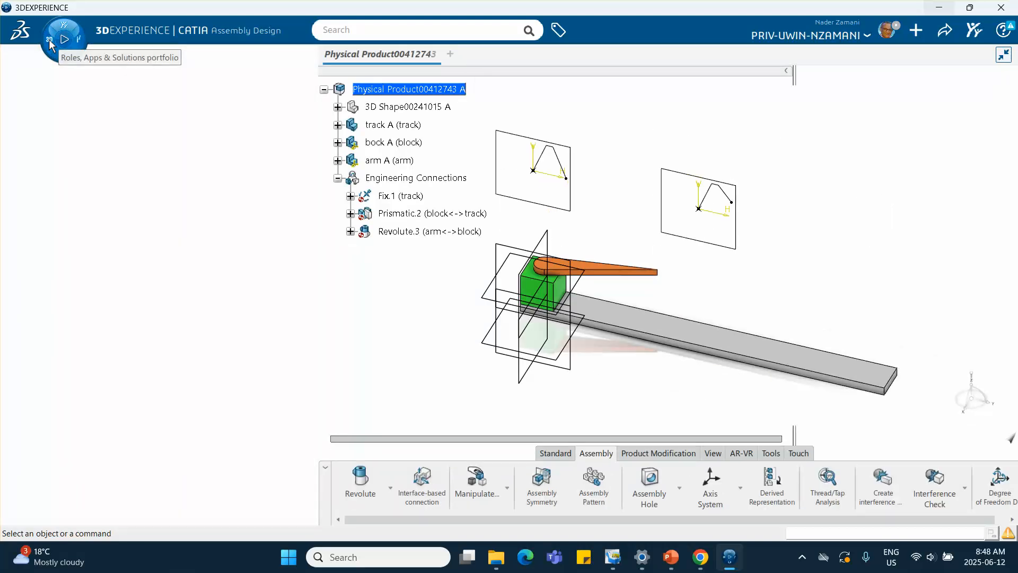
left_click(50, 41)
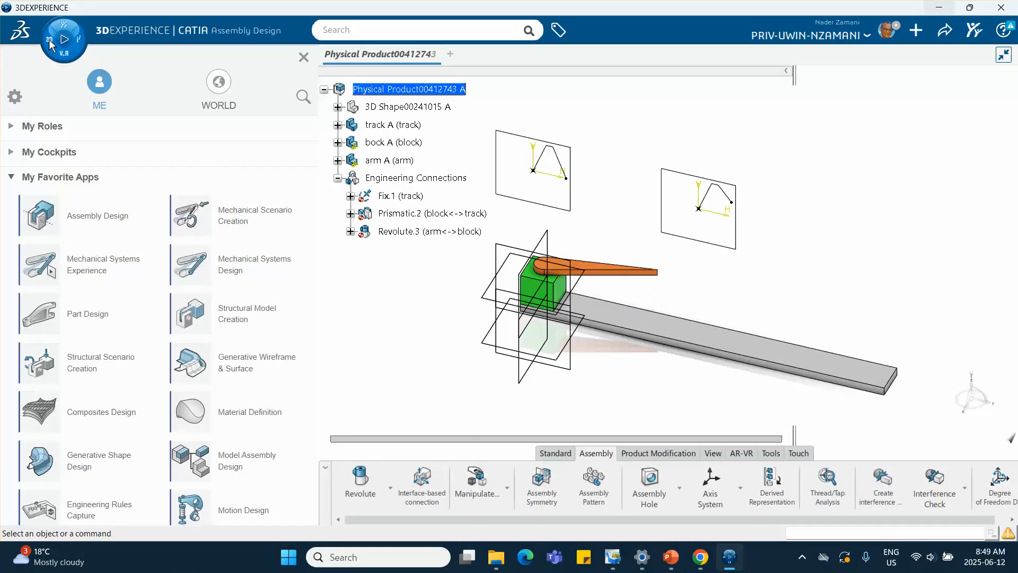
Step: Switch to Motion Design and create a motion analysis case using a new mechanism
scroll(116, 277, "down", 3)
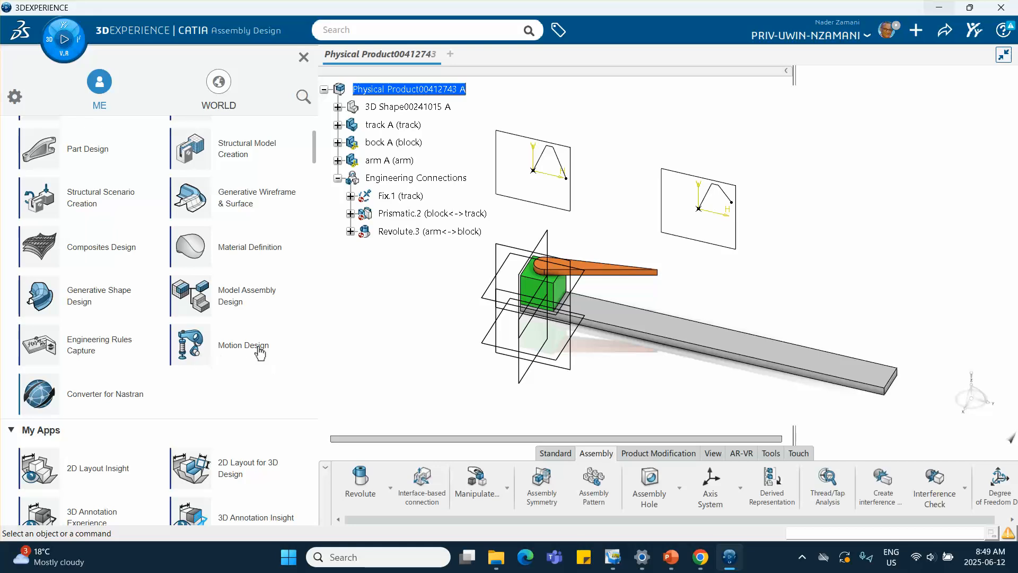
left_click(239, 350)
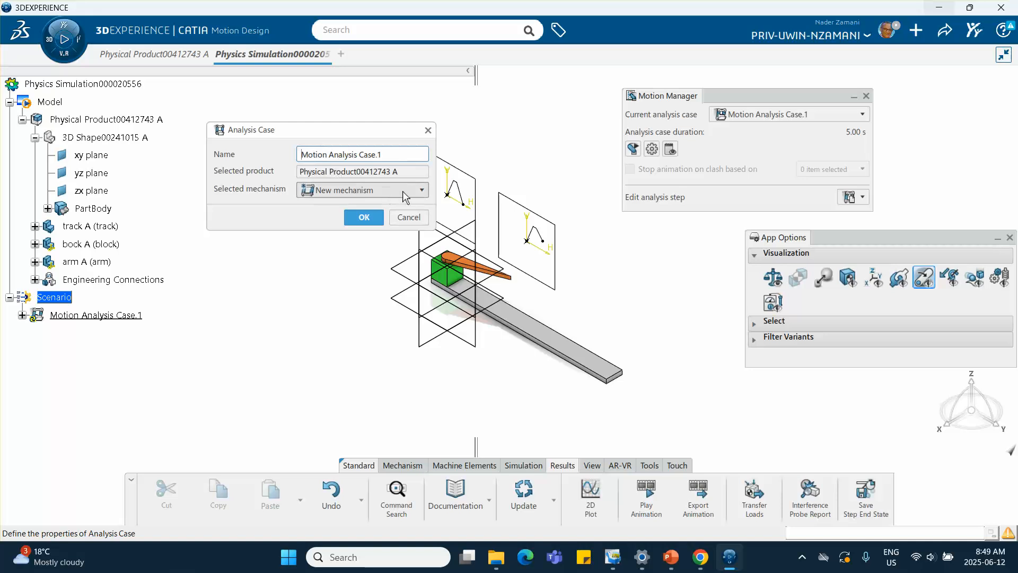
left_click(426, 191)
left_click(426, 192)
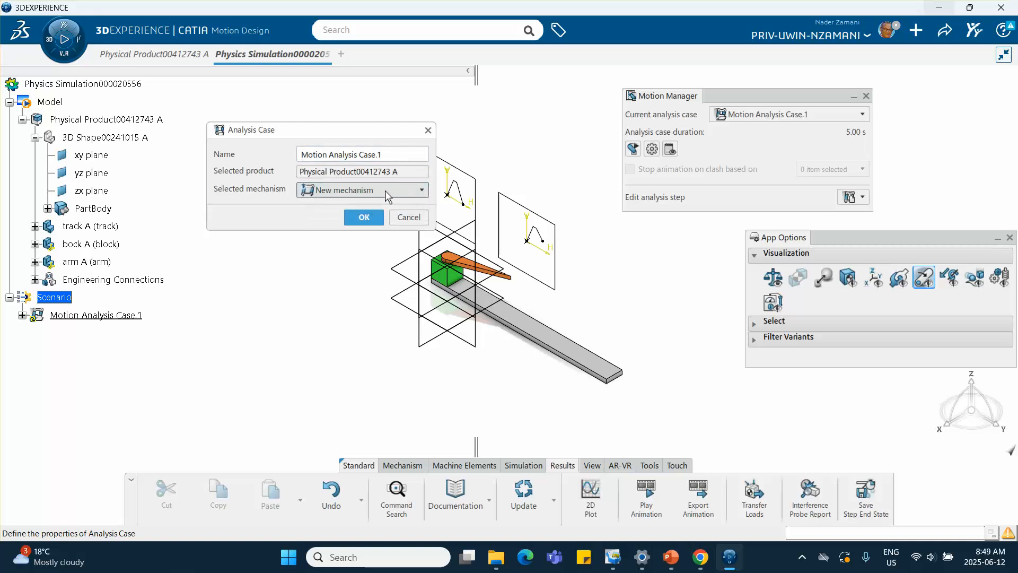
left_click(364, 218)
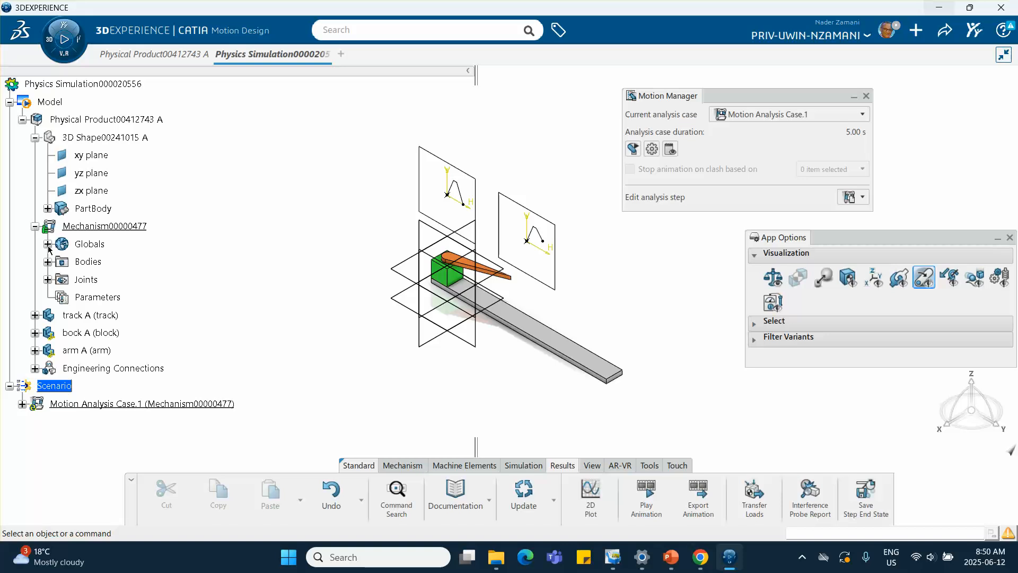
Step: Turn the analysis step into a Kinematic step lasting 10s, computing positions, velocities and accelerations
left_click(47, 279)
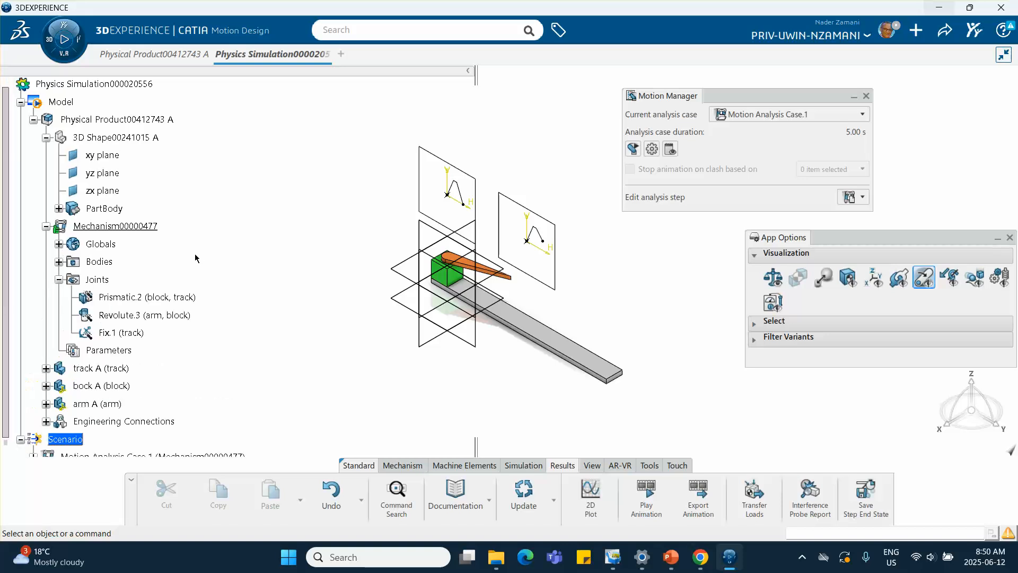
scroll(64, 308, "down", 3)
left_click(33, 319)
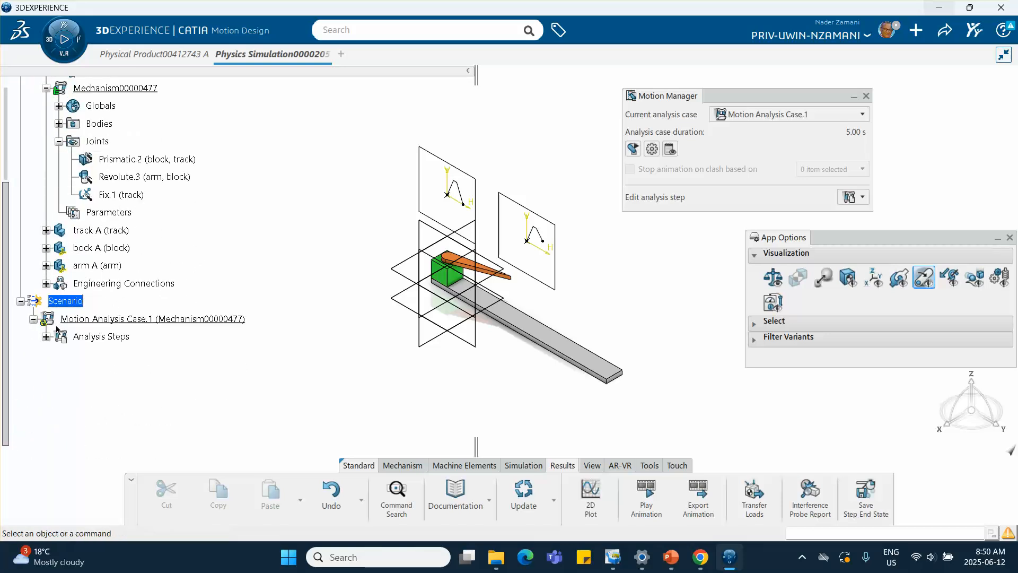
left_click(46, 336)
double_click(139, 354)
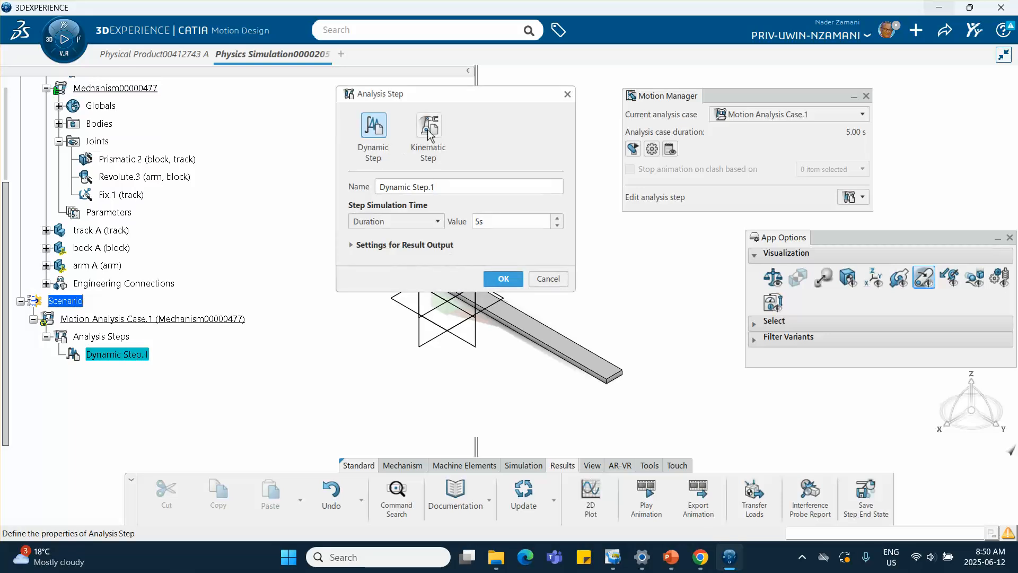
left_click(428, 127)
left_click_drag(489, 223, 454, 222)
type("10")
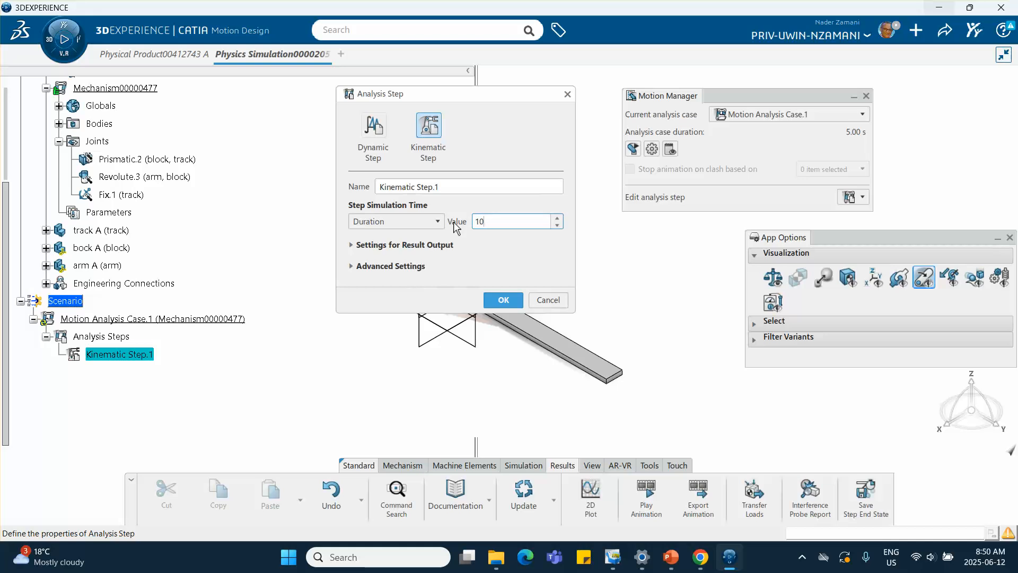
left_click(352, 267)
left_click(419, 283)
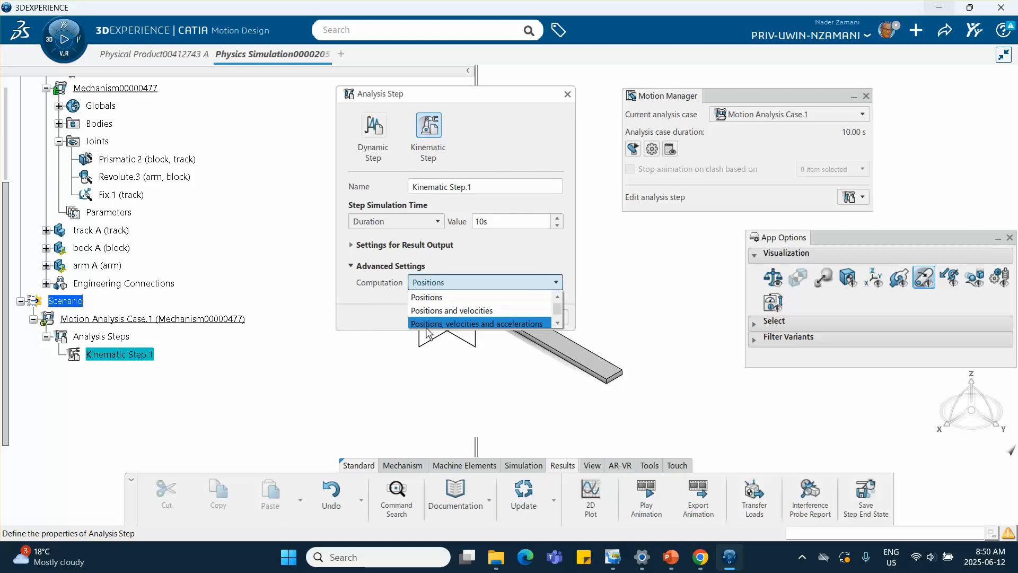
left_click(477, 324)
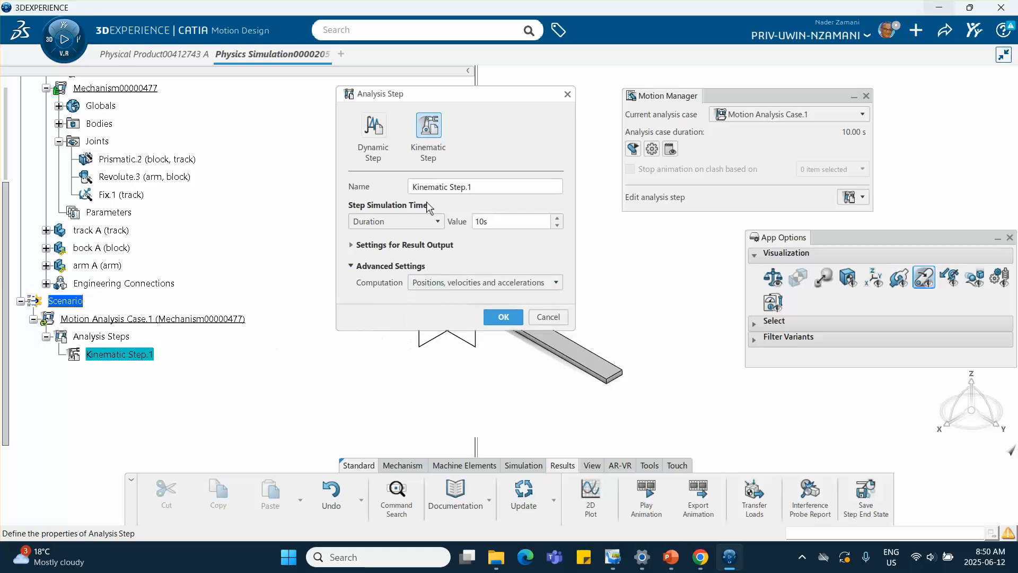
left_click(511, 320)
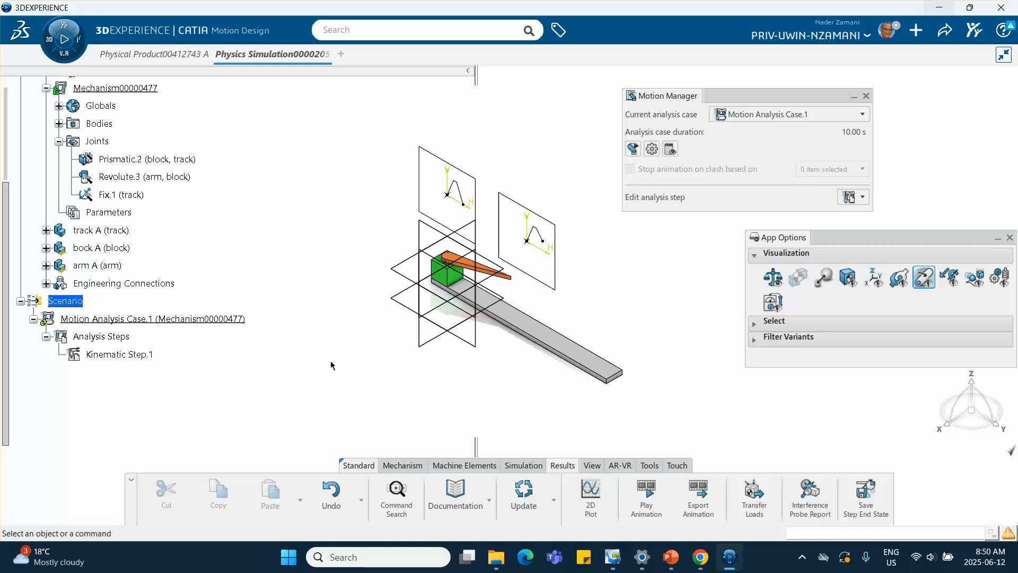
Step: Start a new motion driver named prismatic Motion Driver.1 and assign it to the Prismatic.2 joint
left_click(404, 468)
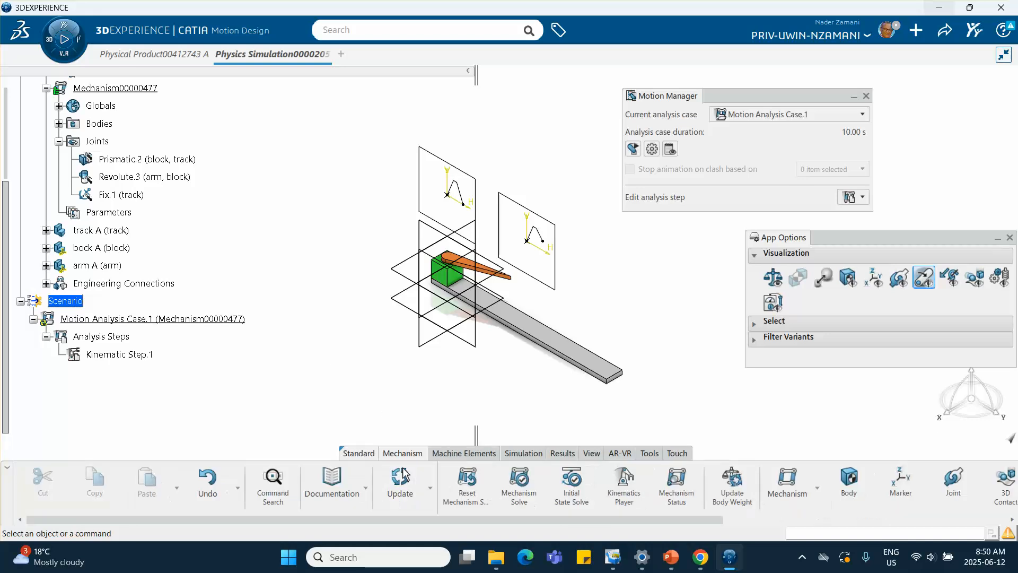
scroll(749, 497, "down", 5)
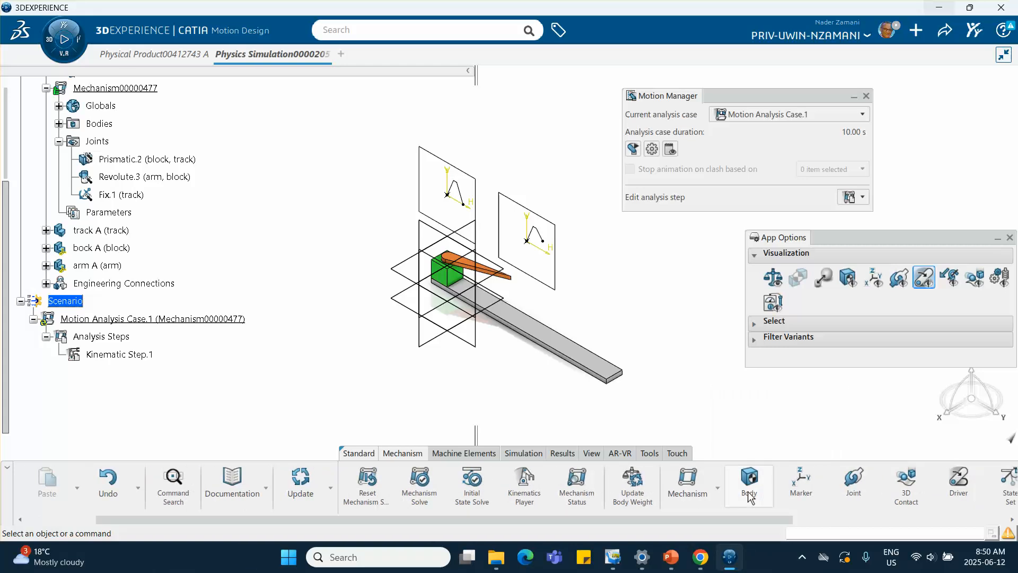
scroll(749, 497, "down", 2)
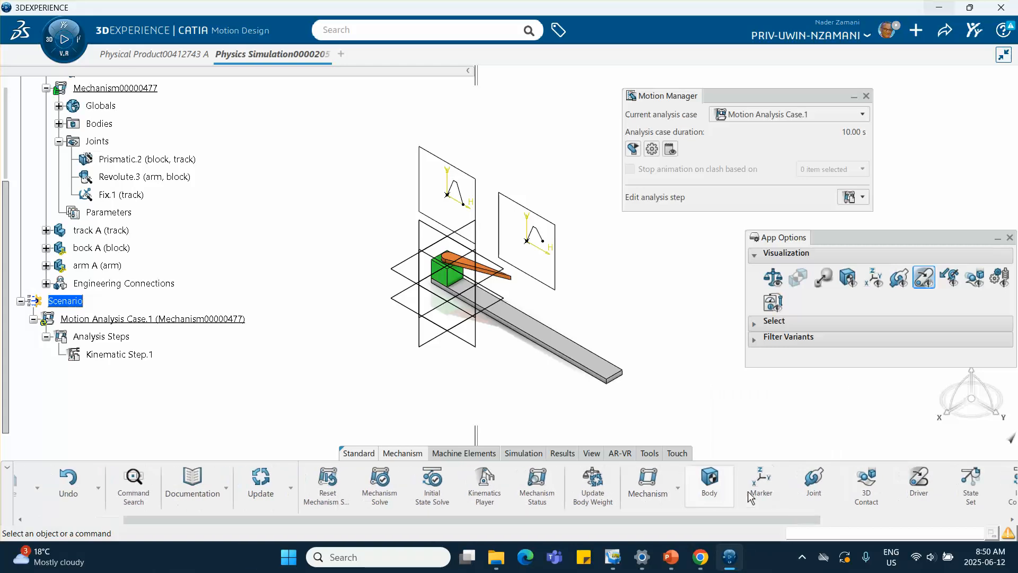
left_click(919, 485)
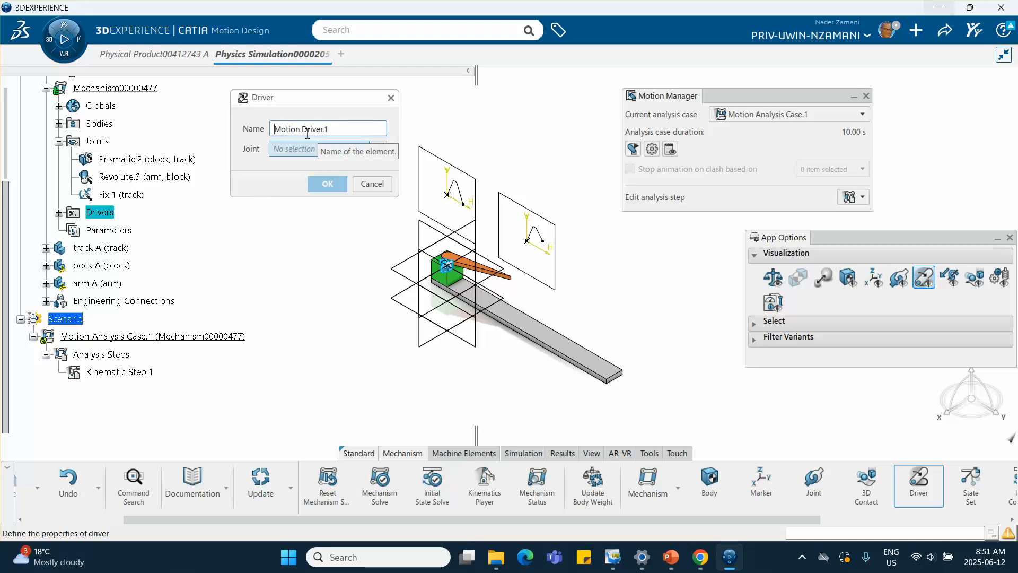
type("prismatic")
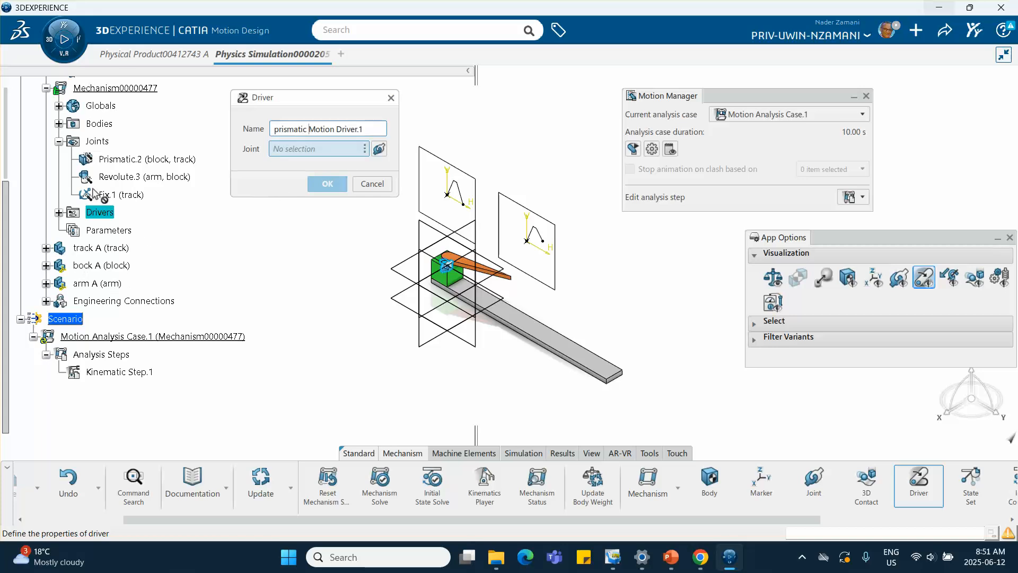
left_click(122, 160)
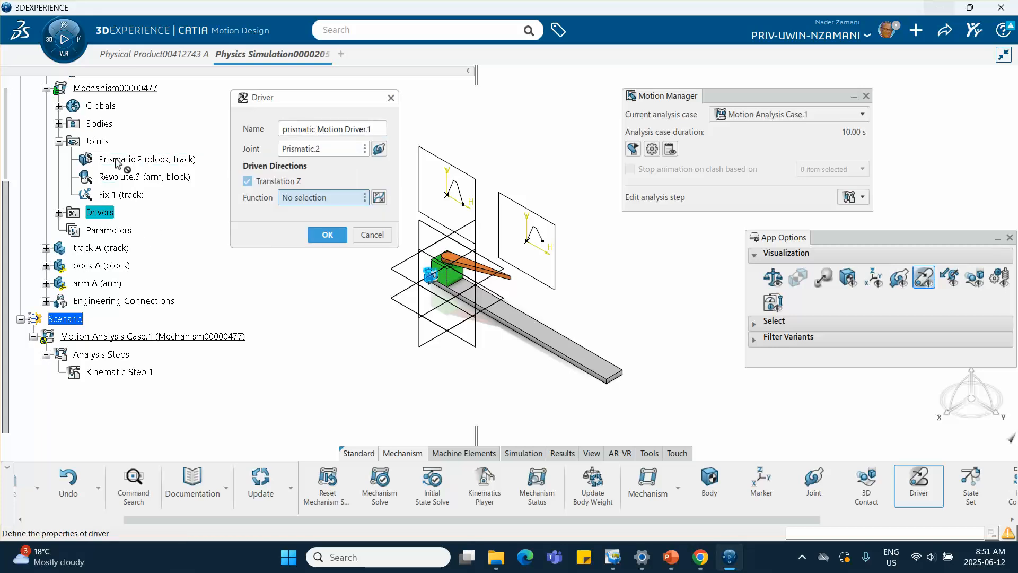
Step: Create a new function for the driver with a Length dependent quantity and the From Sketch type
left_click(379, 198)
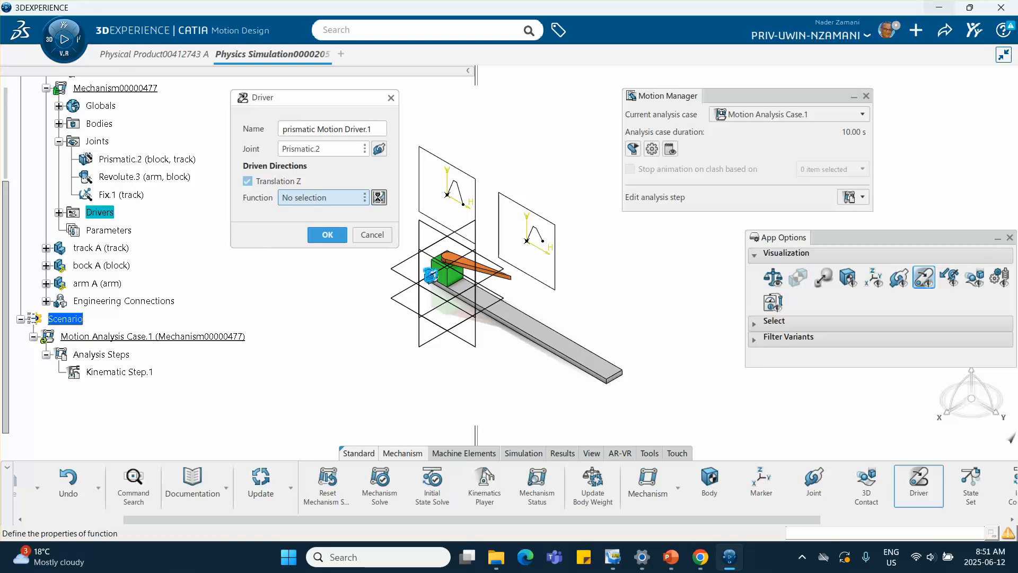
left_click_drag(551, 224, 650, 109)
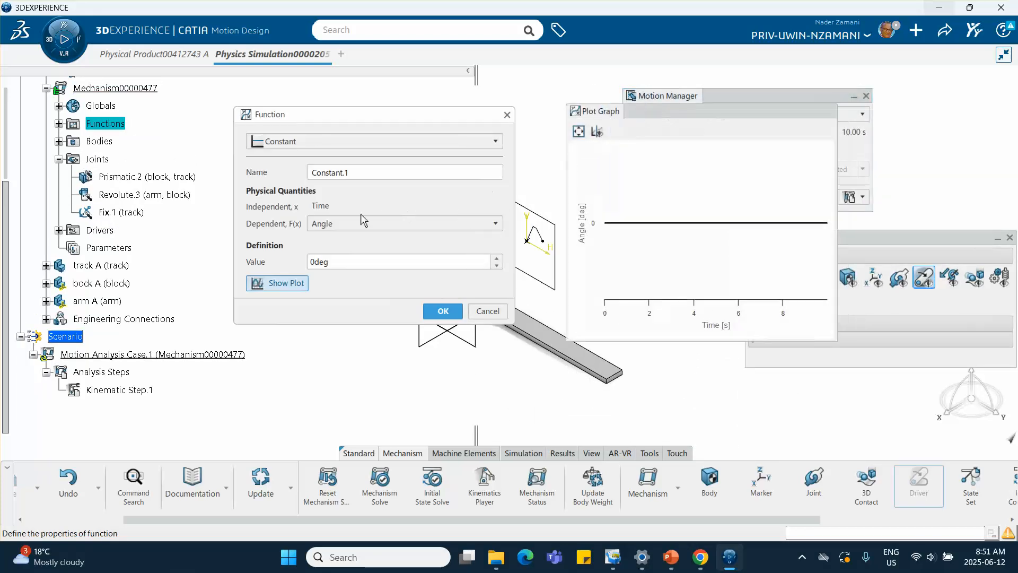
left_click(330, 224)
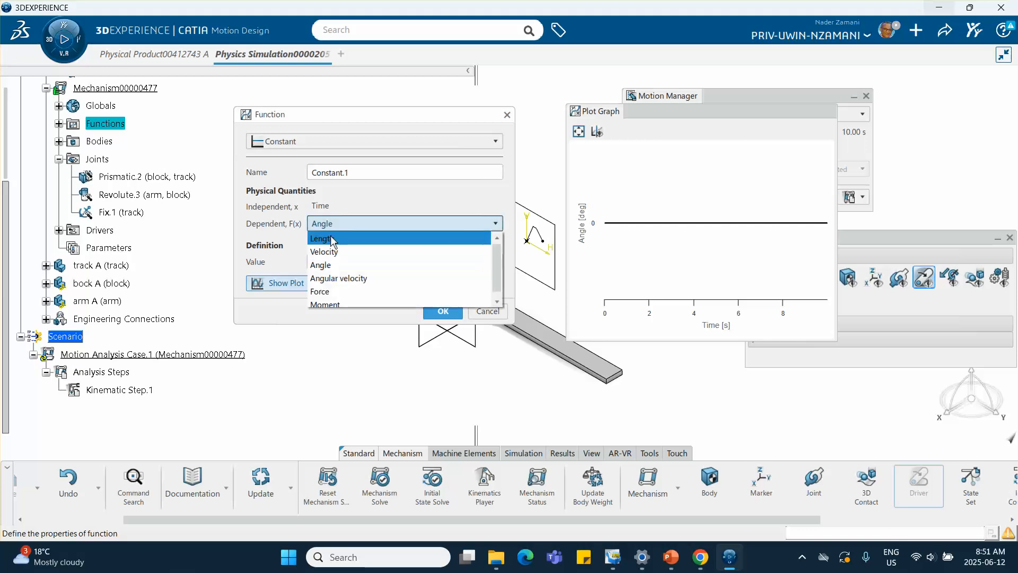
left_click(330, 235)
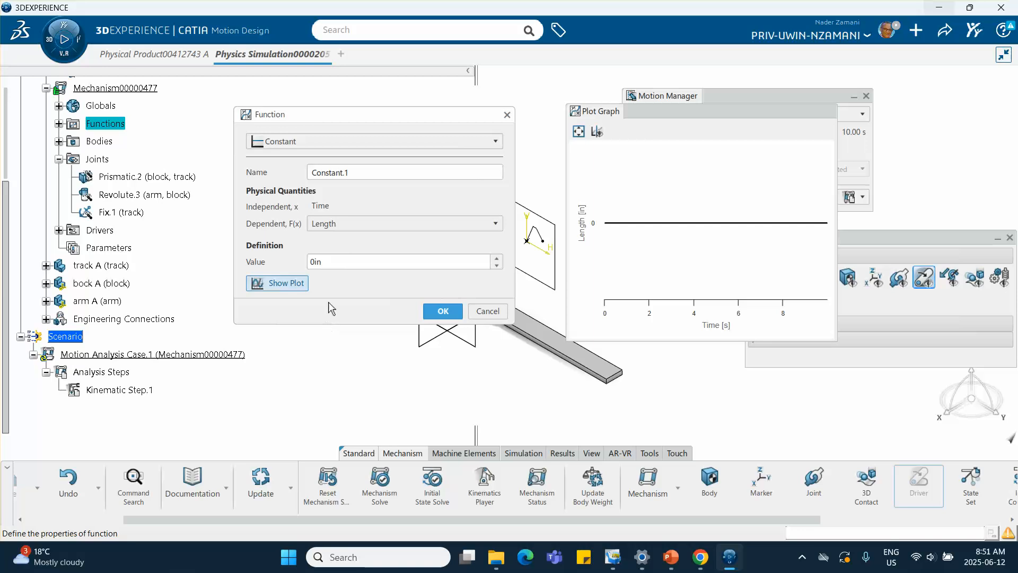
left_click(425, 142)
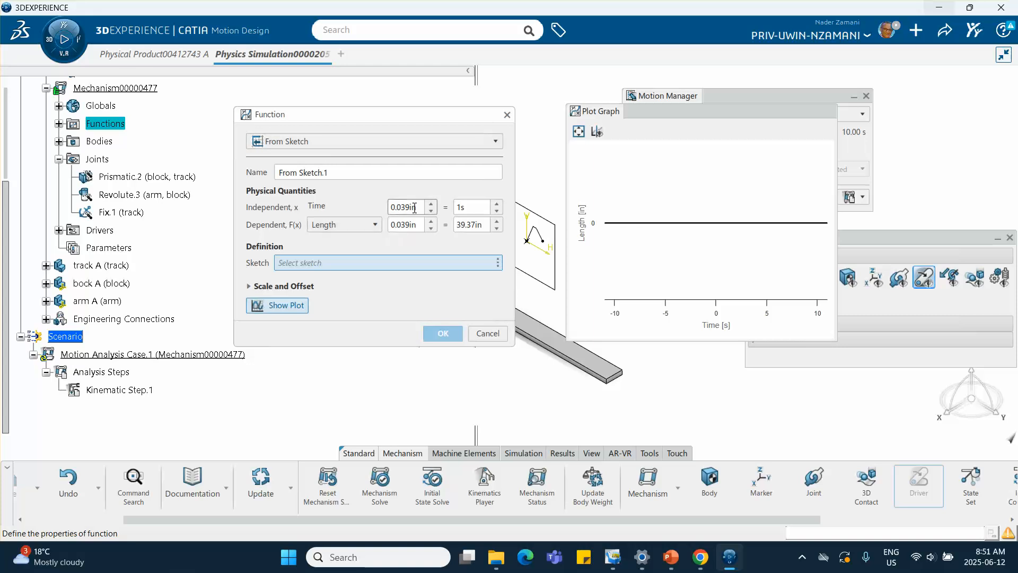
Step: Pick Sketch.1 as the sketch defining the prismatic motion function
left_click_drag(411, 207, 384, 206)
left_click(421, 207)
left_click_drag(413, 208, 389, 208)
left_click(373, 314)
left_click_drag(406, 115, 311, 226)
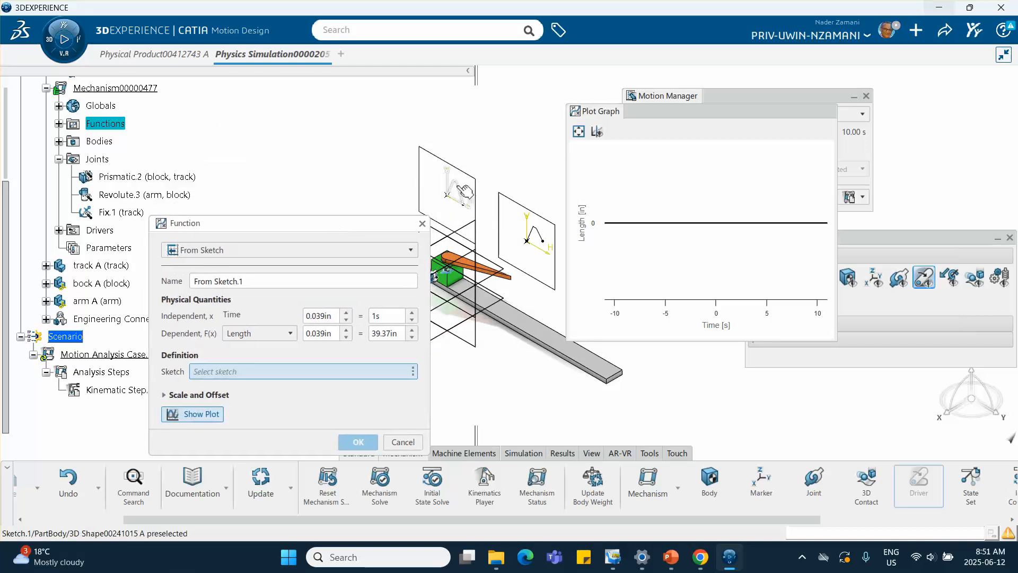
left_click(460, 189)
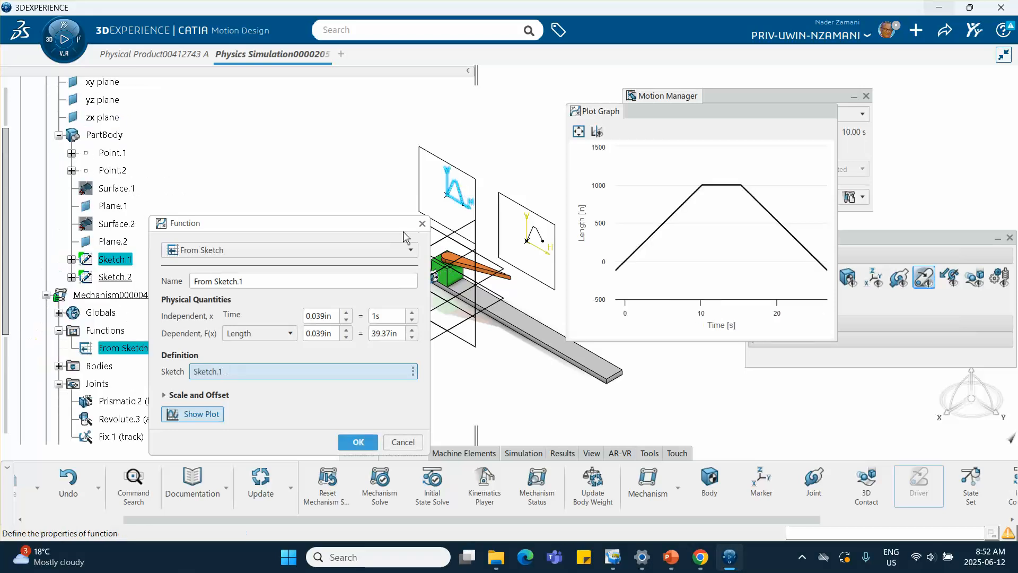
Step: Scale the sketch so 1in of the horizontal axis equals 10s and 1in vertically equals 8in
left_click_drag(324, 223, 393, 122)
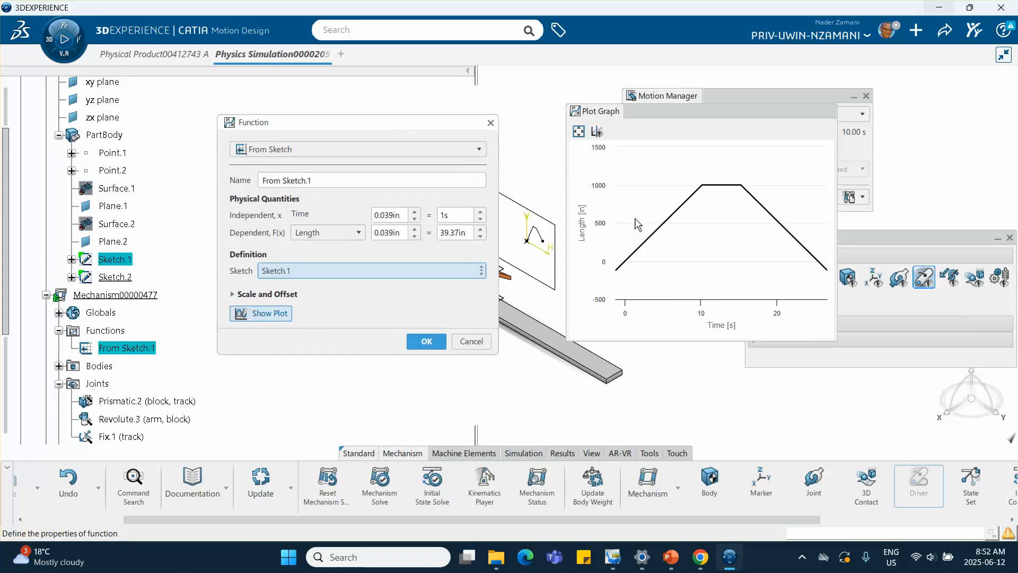
left_click_drag(402, 215, 350, 216)
type("1")
left_click(446, 216)
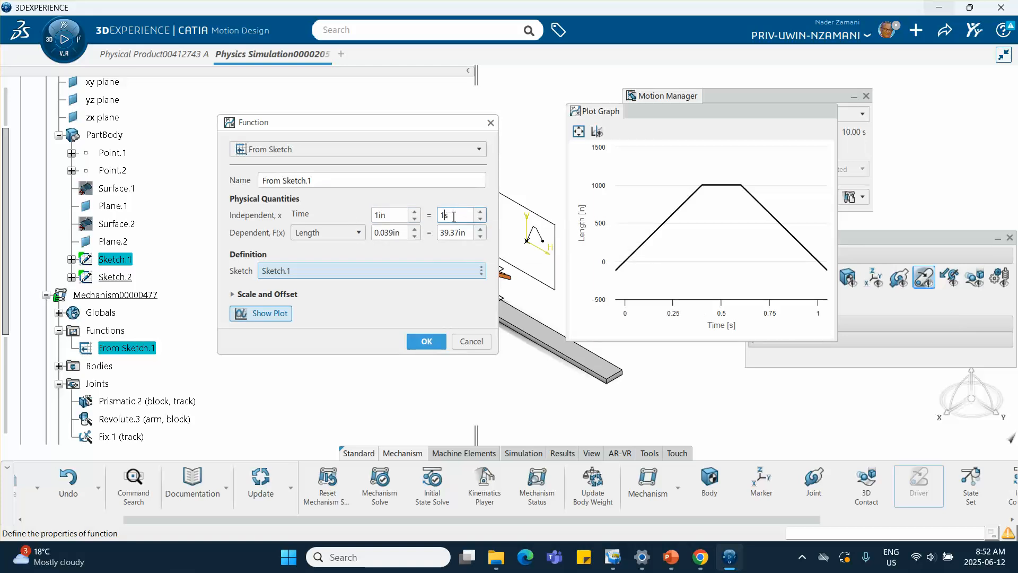
type("0")
left_click(409, 232)
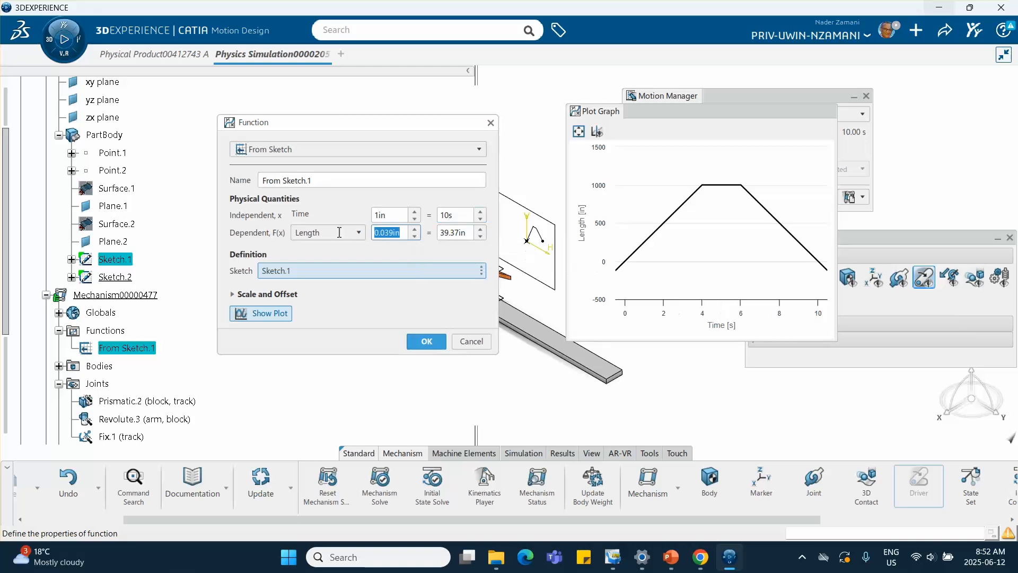
type("1")
key("Tab")
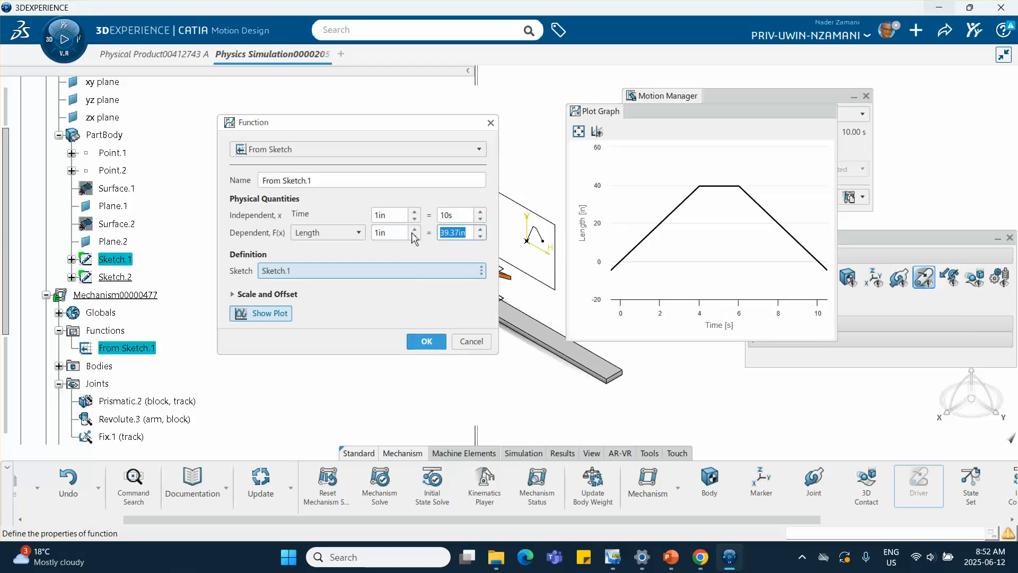
type("8")
key("Tab")
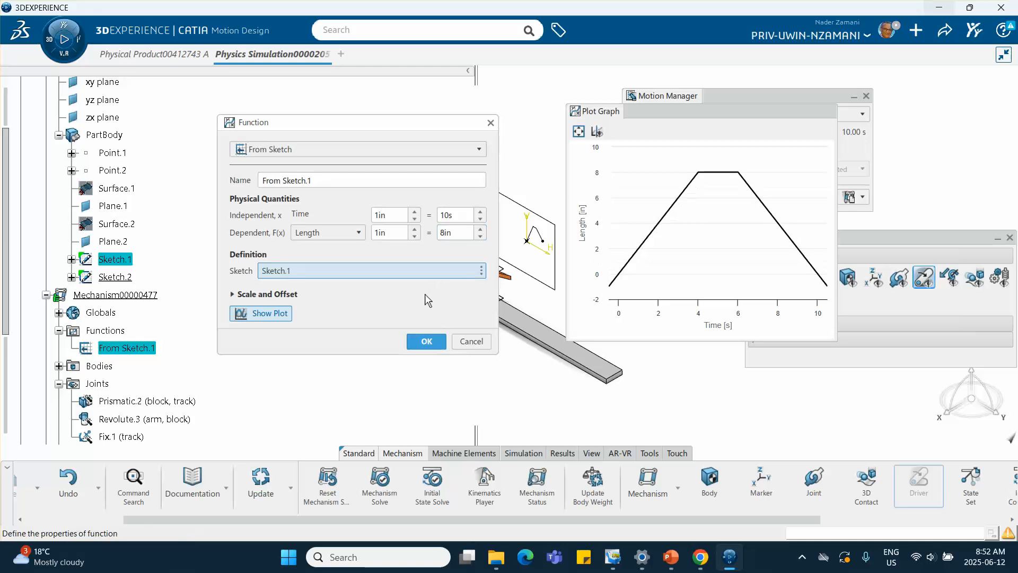
Step: Set the Scale and Offset F(x) scale to 1, then confirm the function and the prismatic driver
left_click(424, 291)
left_click(388, 324)
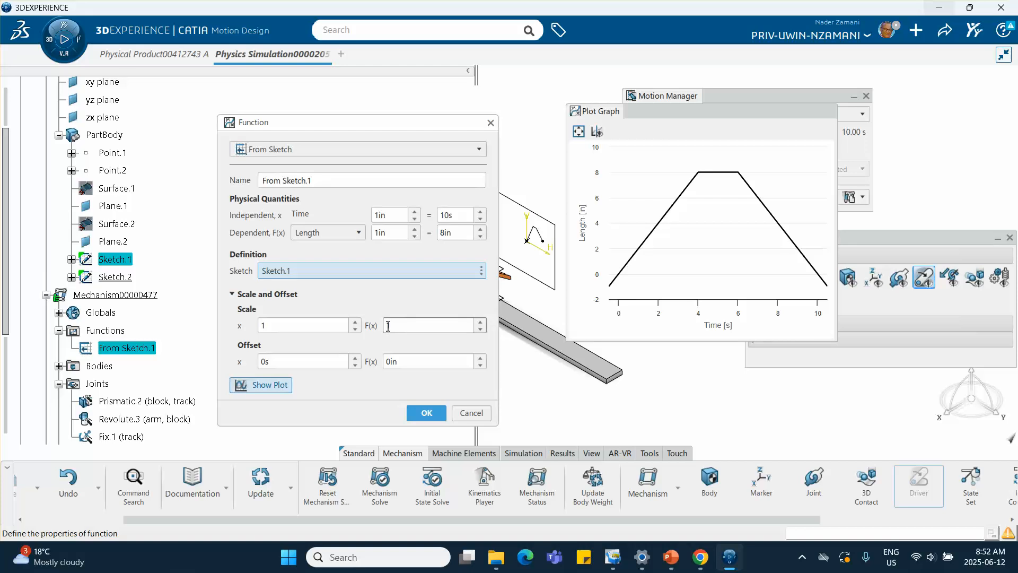
type("1")
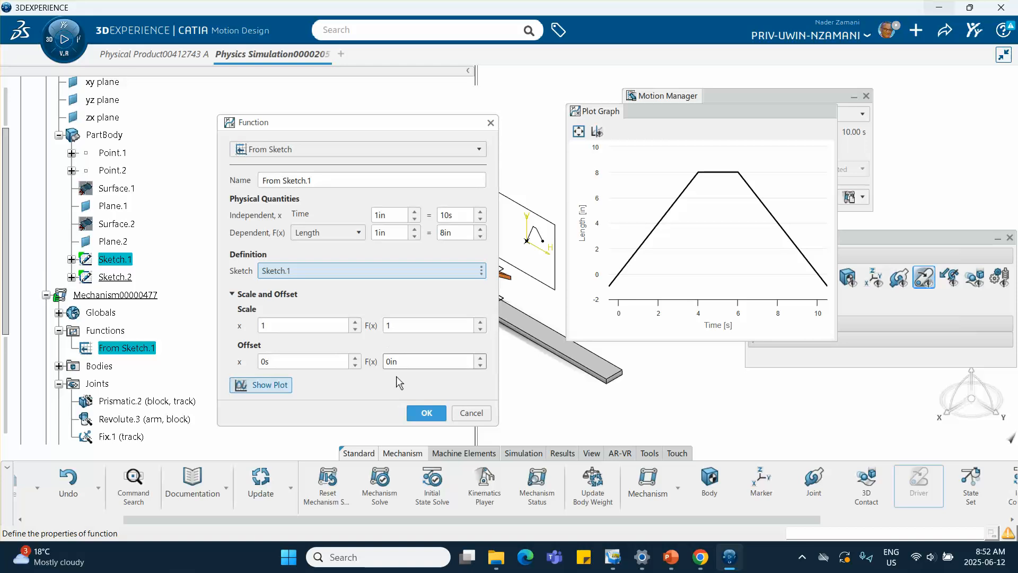
left_click(426, 413)
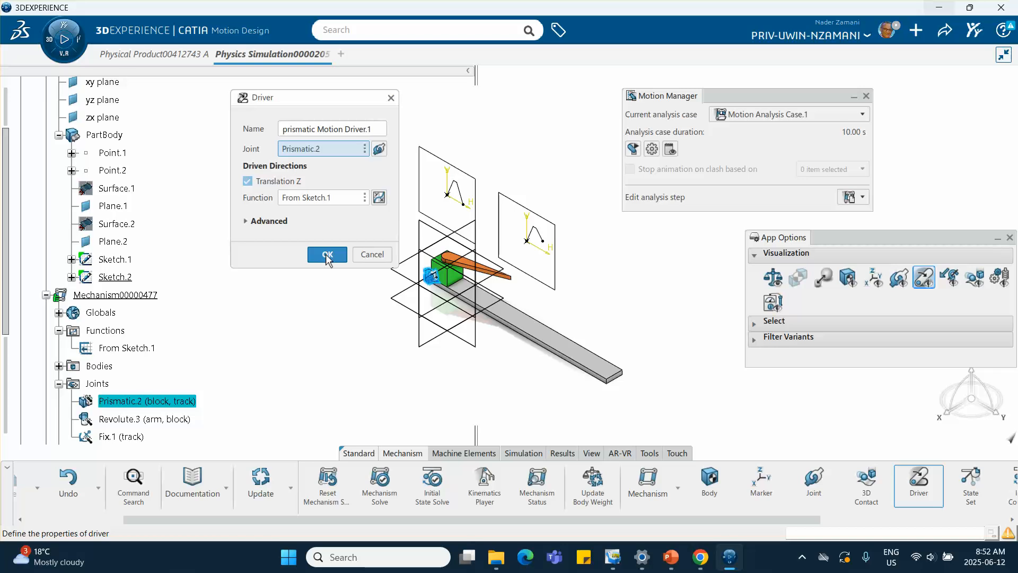
left_click(328, 255)
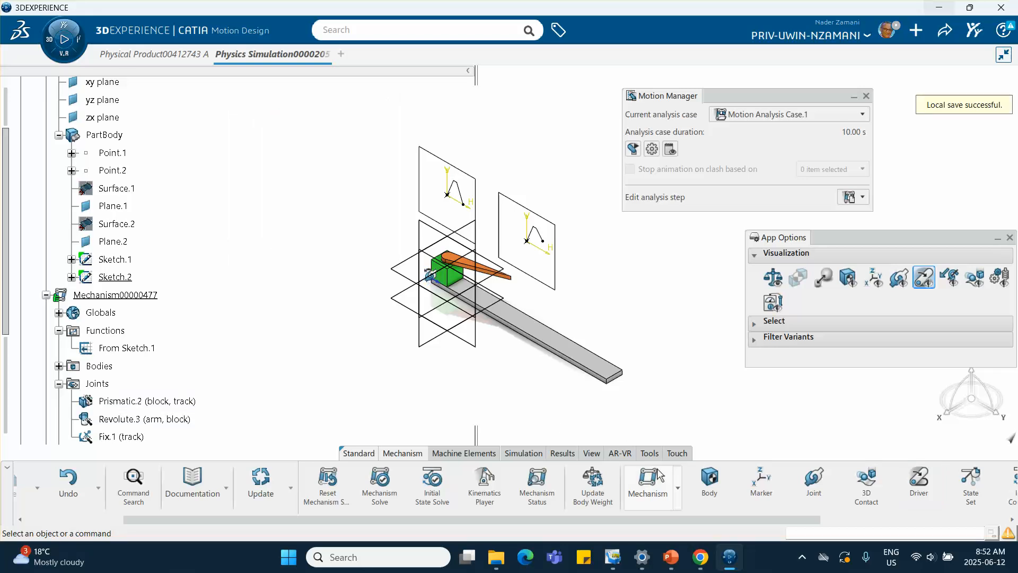
Step: Start a second motion driver named revolute Motion Driver.2 and assign it to the Revolute.3 joint
left_click(920, 485)
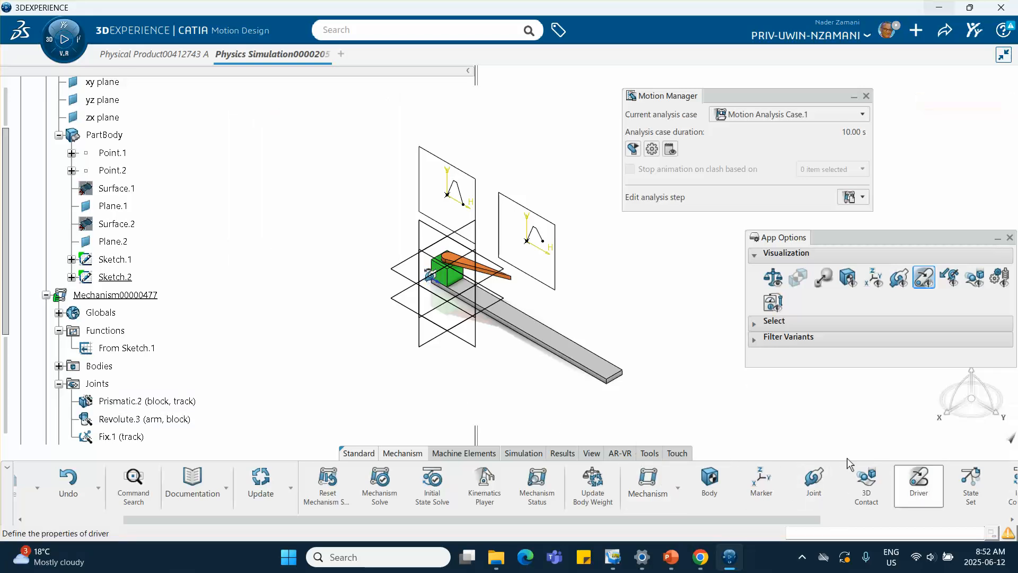
left_click(275, 129)
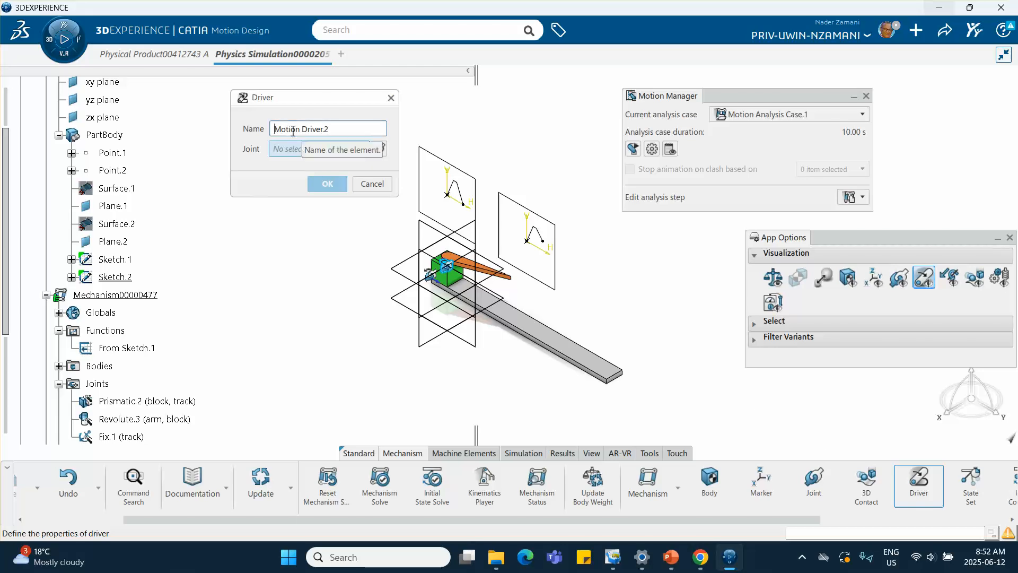
type("revolute")
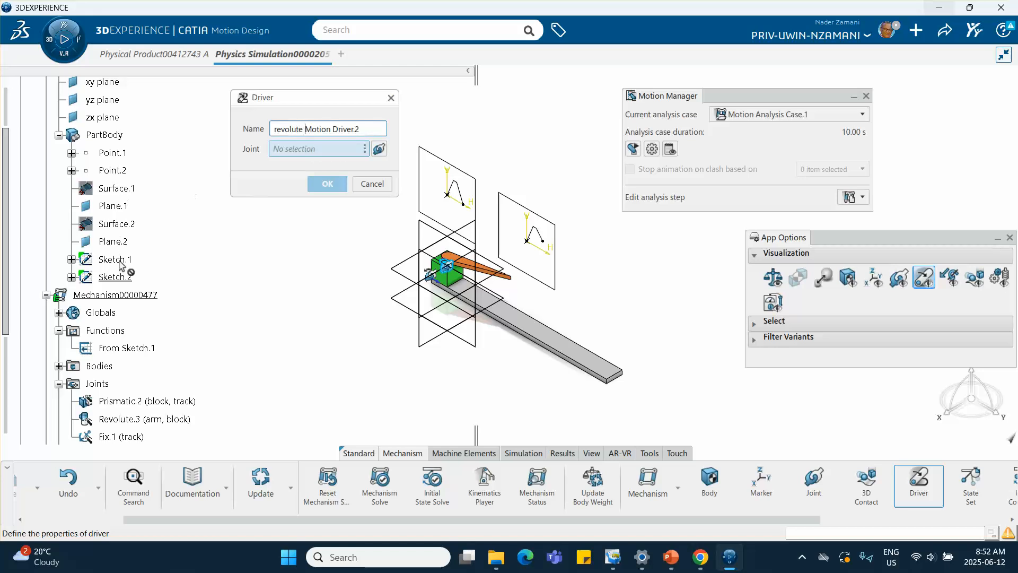
scroll(114, 366, "down", 3)
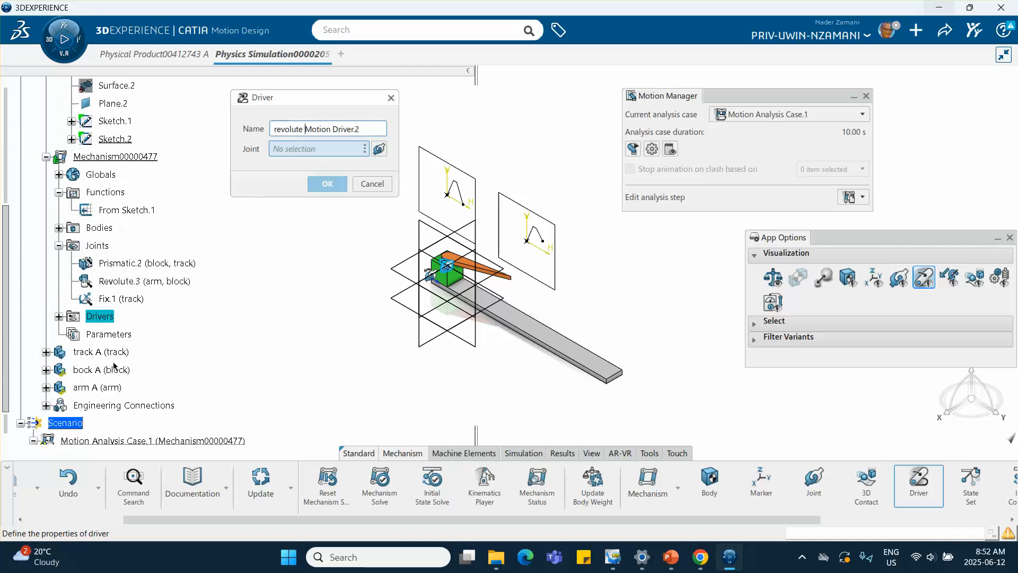
left_click(151, 280)
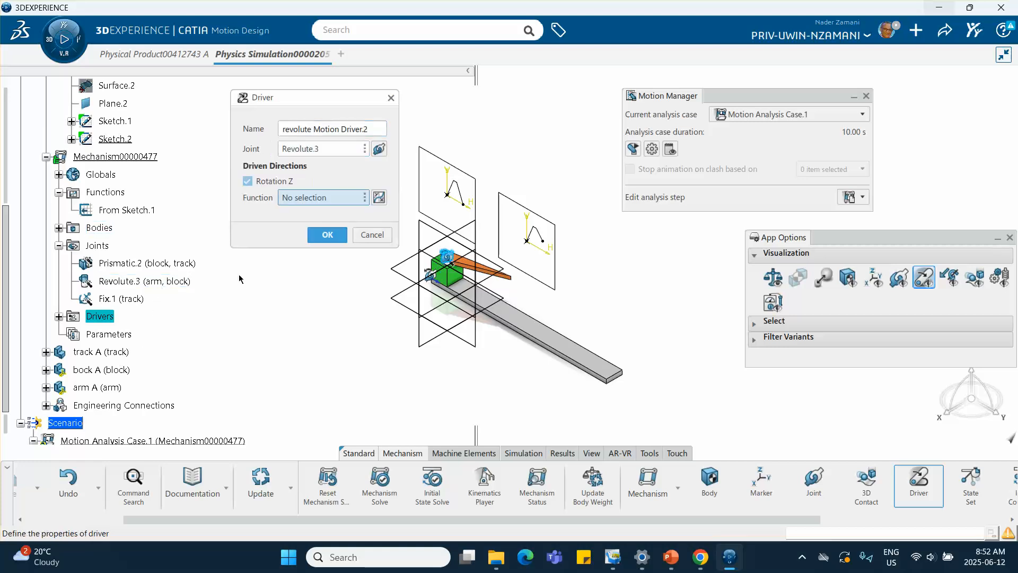
Step: Create a new function for the revolute driver using the From Sketch type
left_click(378, 197)
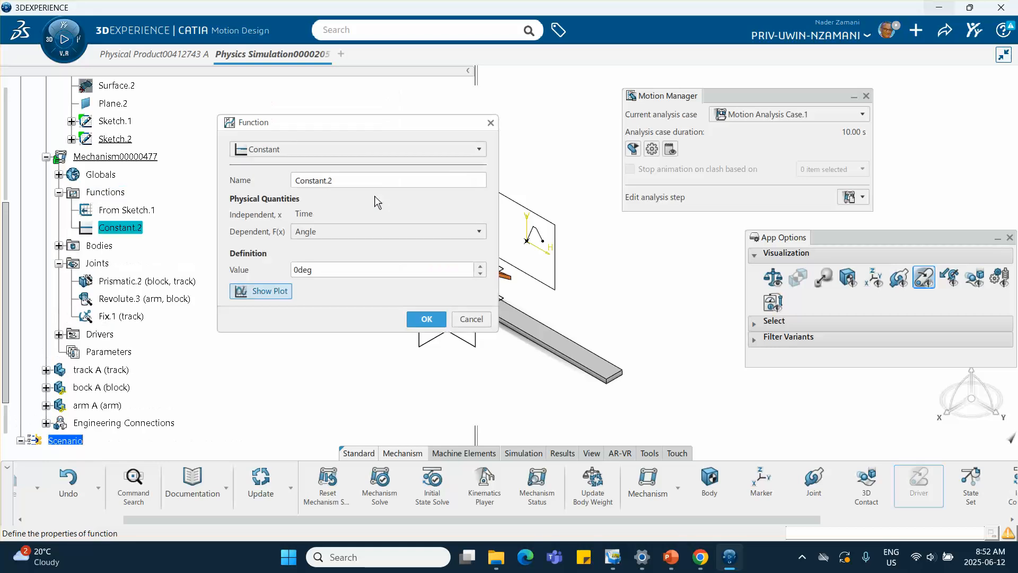
left_click(383, 150)
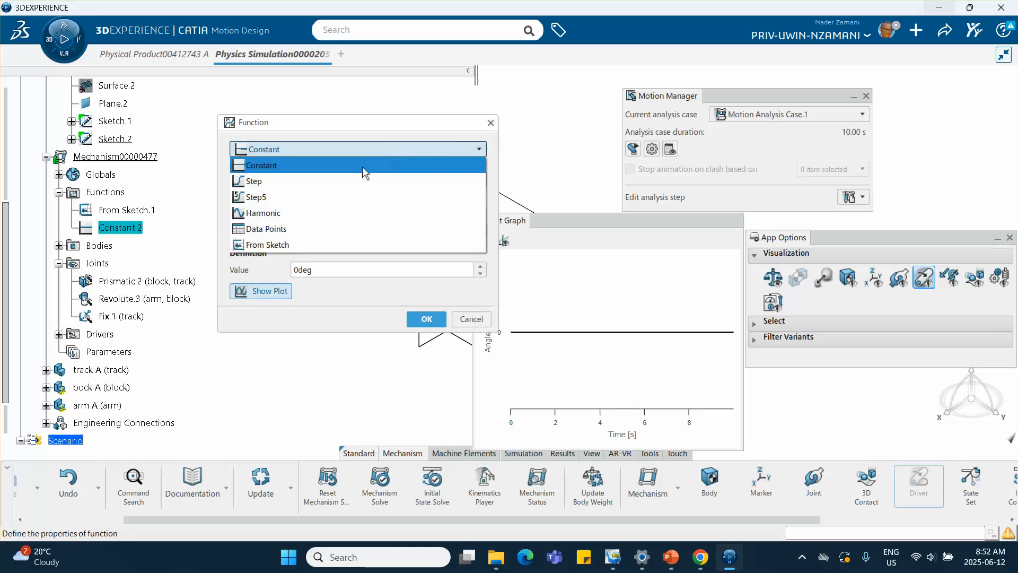
left_click(314, 243)
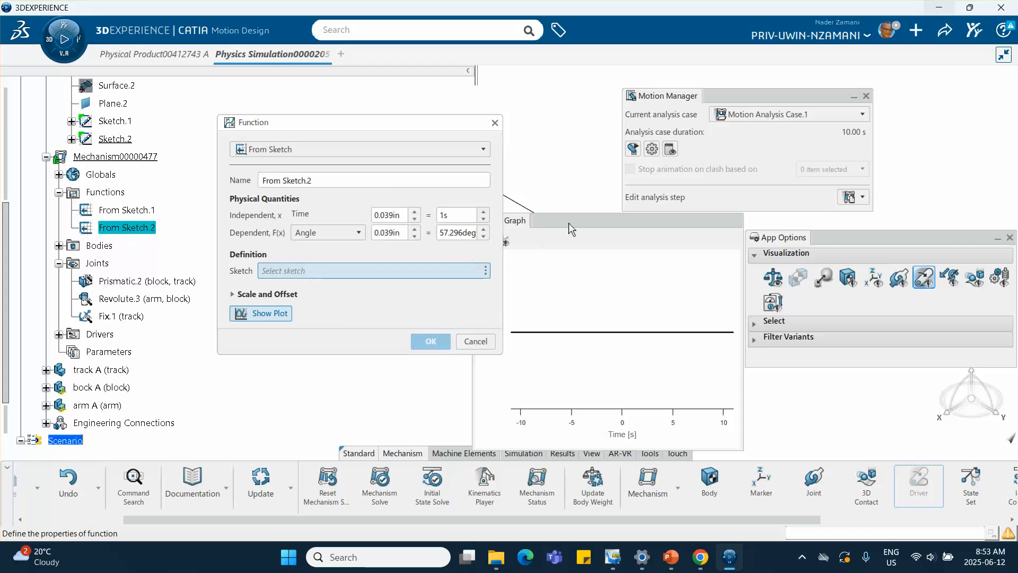
Step: Pick Sketch.2 as the sketch defining the rotation function
left_click_drag(568, 222, 694, 225)
left_click_drag(431, 120, 330, 109)
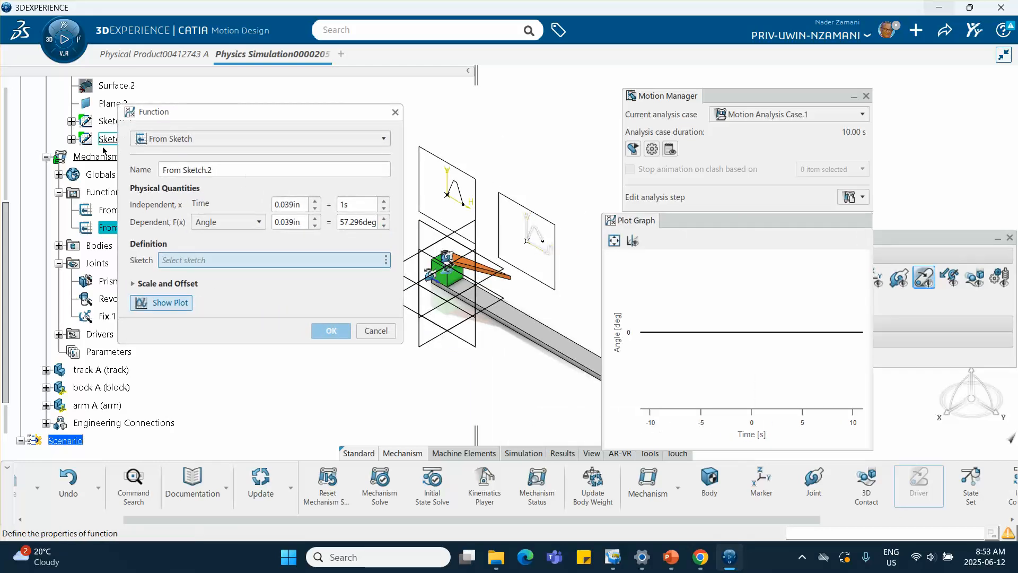
left_click(536, 234)
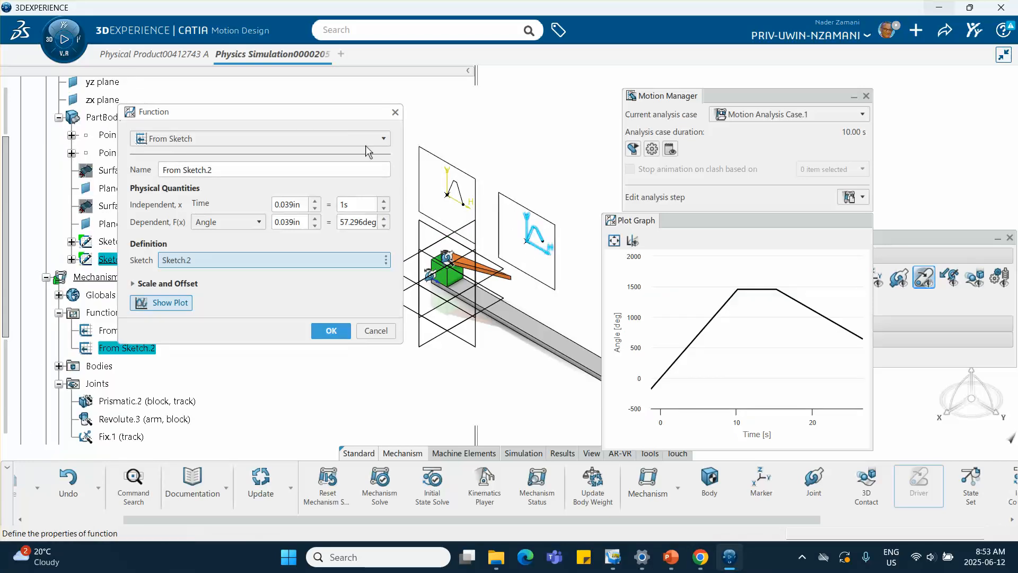
Step: Map the sketch's independent 1 in to 10 s and its dependent 1 in to 720 deg for the rotation function
left_click_drag(334, 111, 454, 125)
left_click(408, 218)
type("1")
left_click(466, 218)
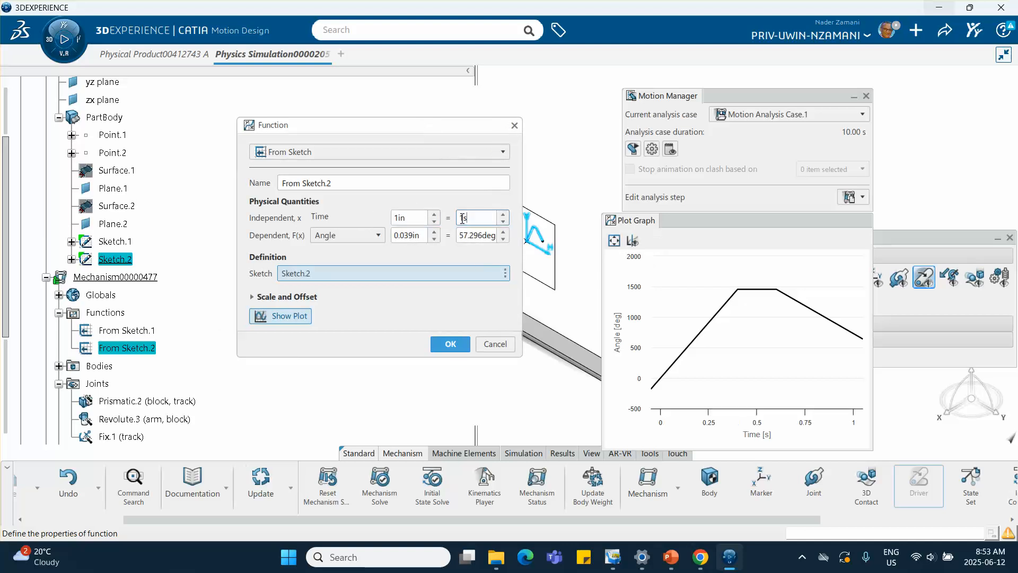
type("0")
left_click(425, 237)
type("1")
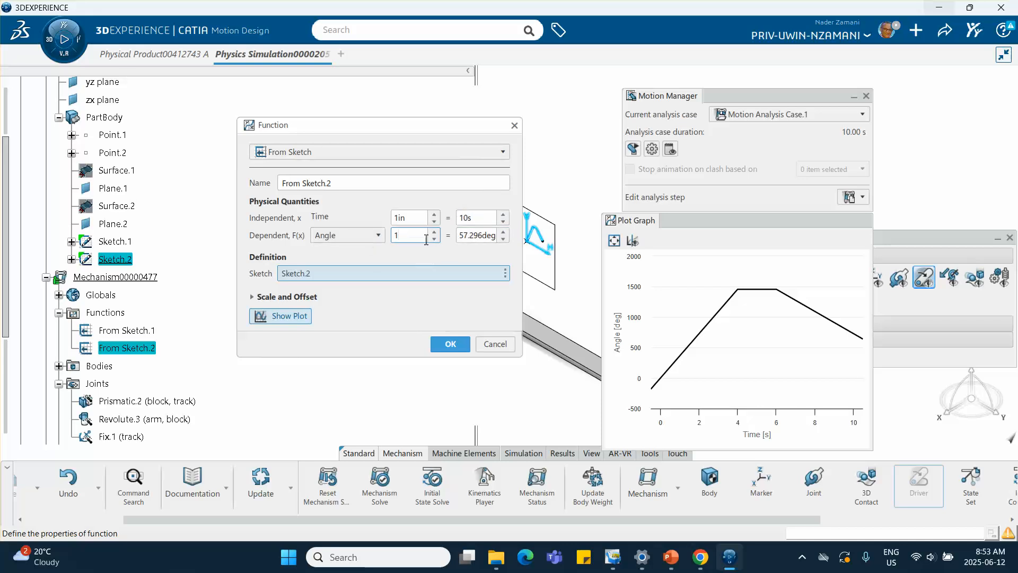
left_click(461, 234)
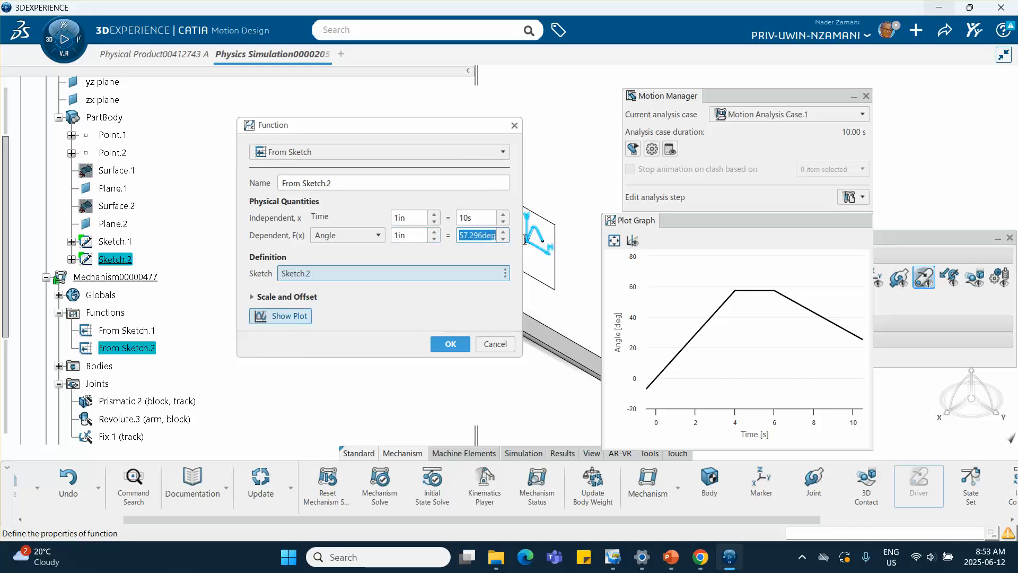
type("720")
Step: Confirm the From Sketch.2 function and the revolute Motion Driver.2
left_click(438, 308)
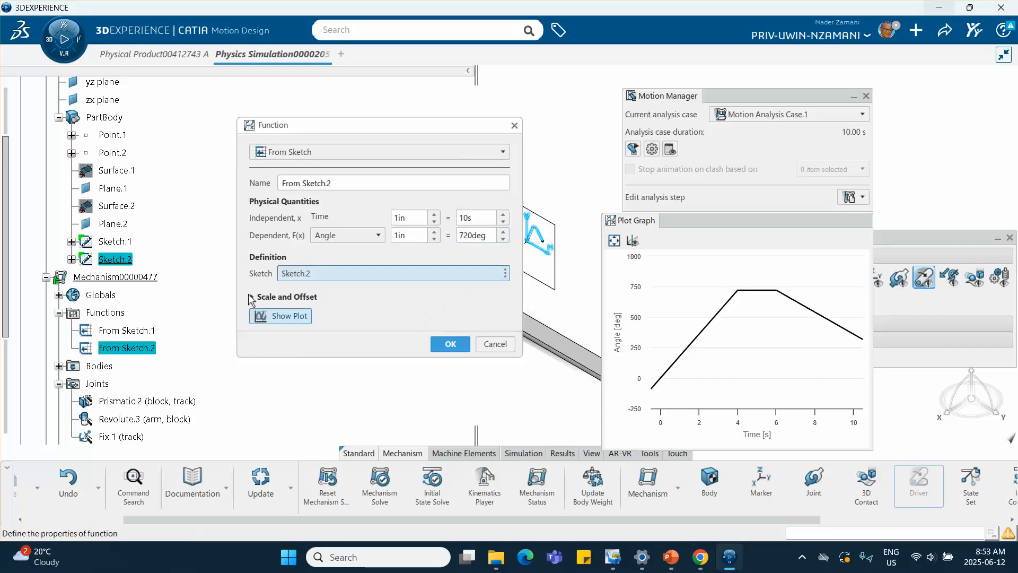
left_click(252, 296)
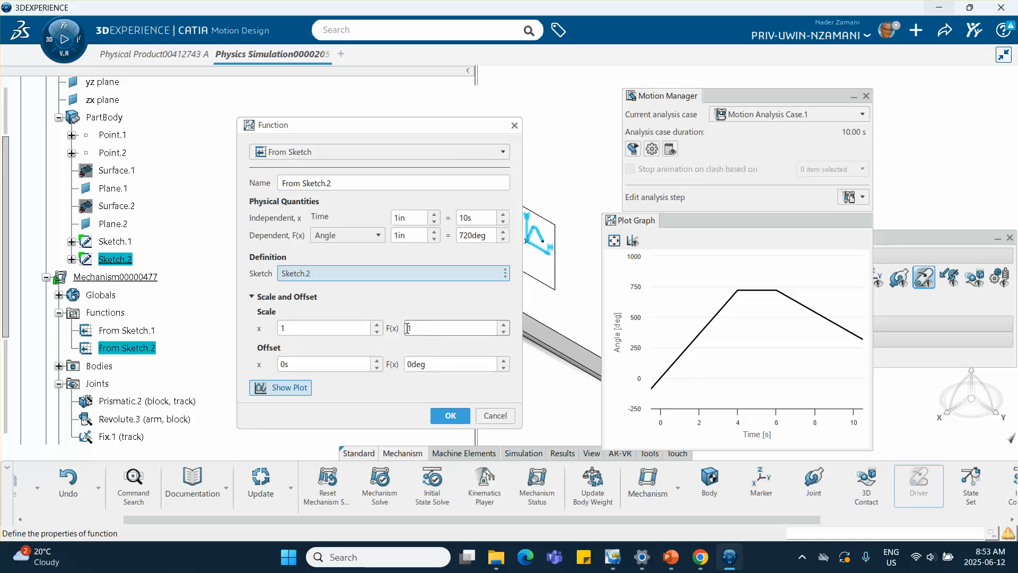
left_click(447, 417)
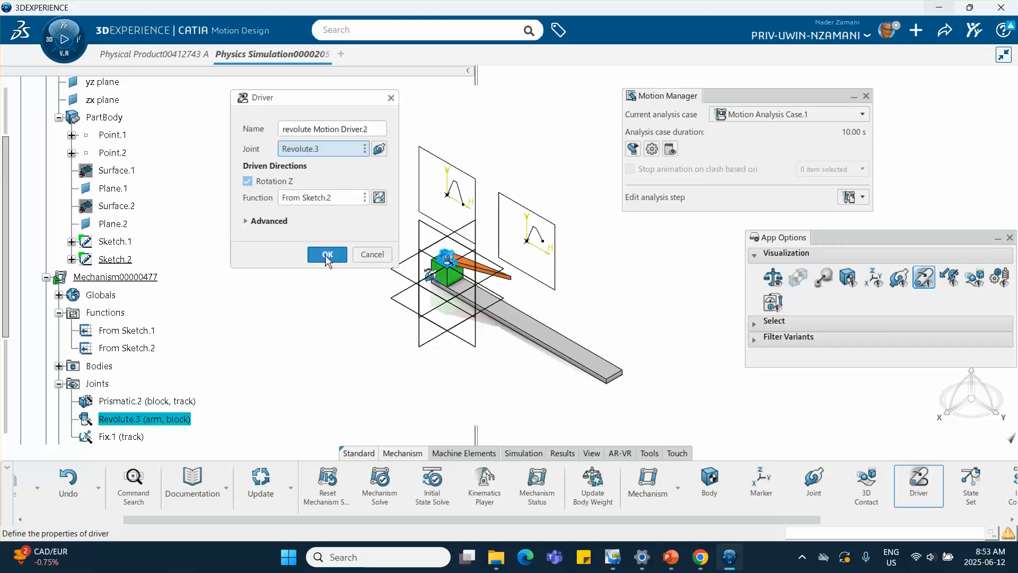
left_click(321, 257)
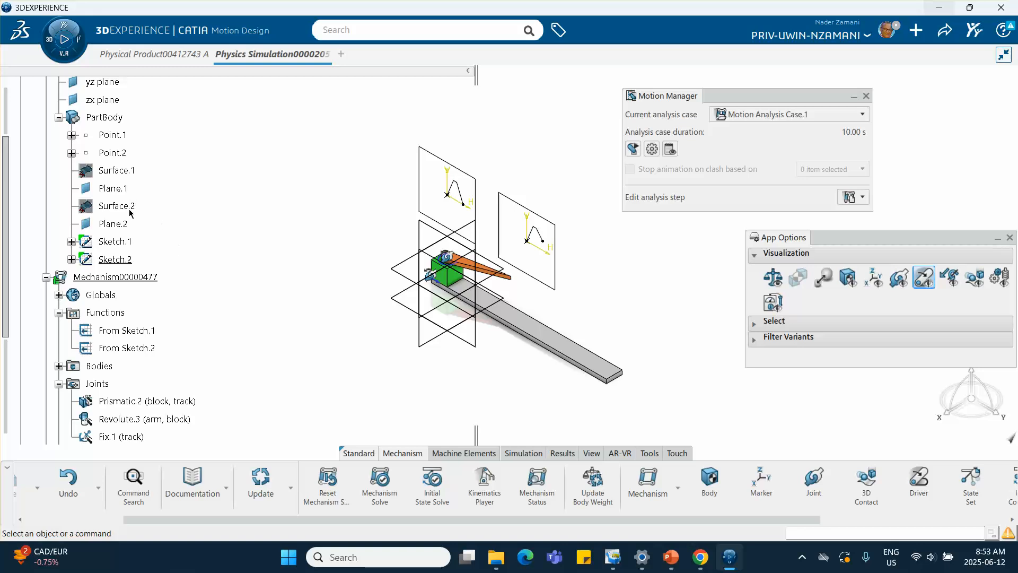
Step: Expand the Drivers node and preview the motion animation of the analysis case
left_click(59, 118)
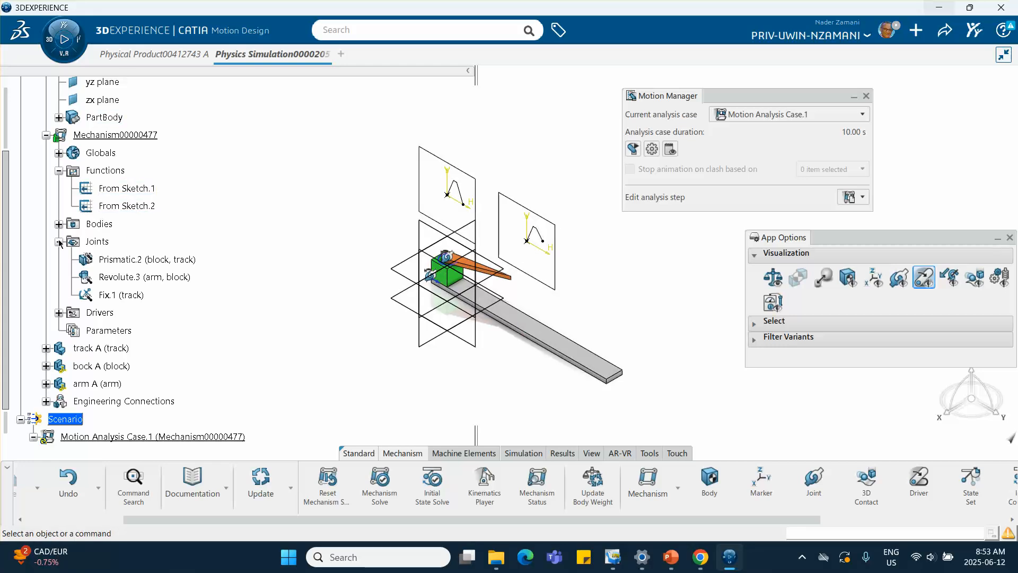
left_click(60, 313)
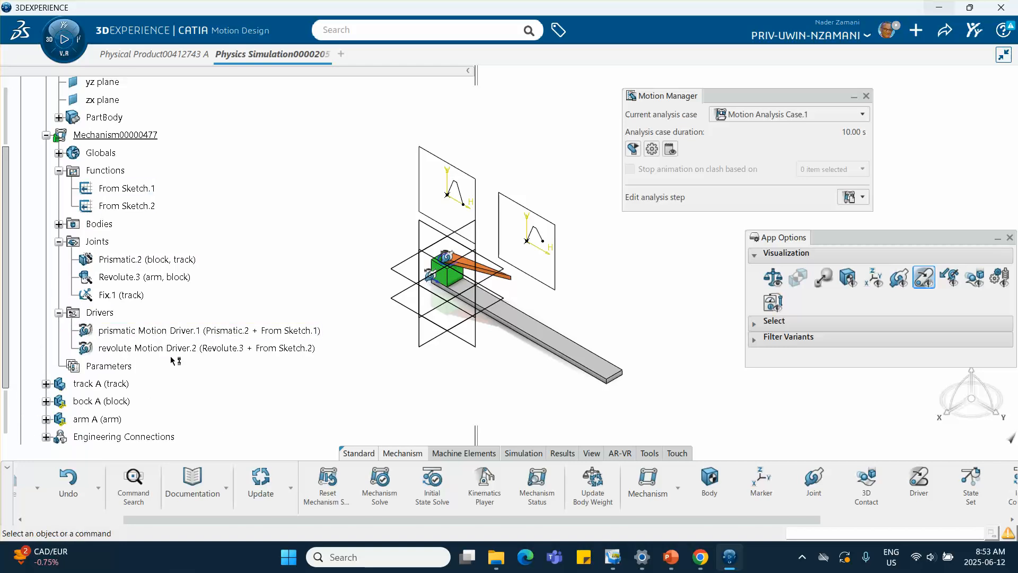
scroll(212, 290, "down", 3)
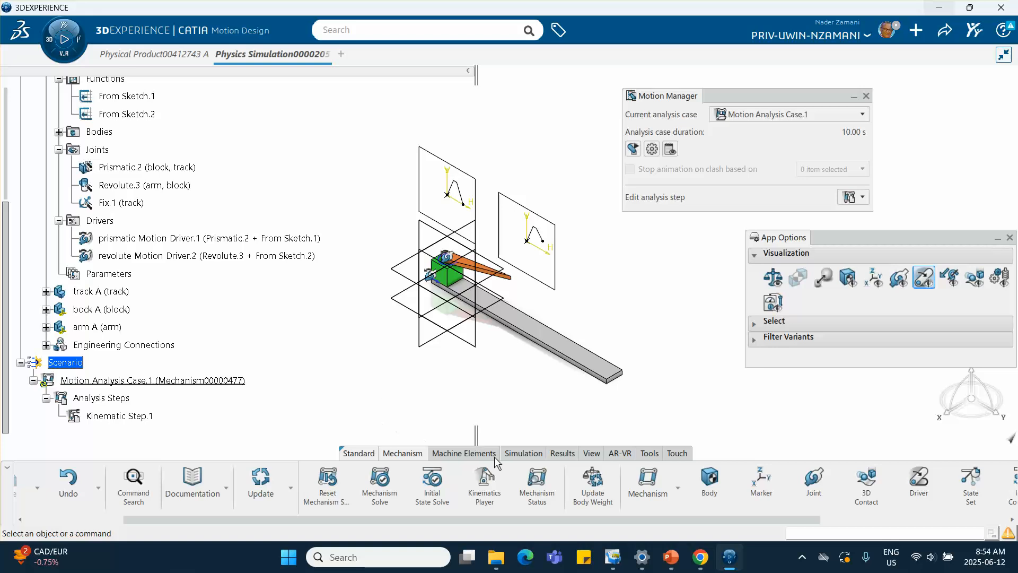
left_click(634, 145)
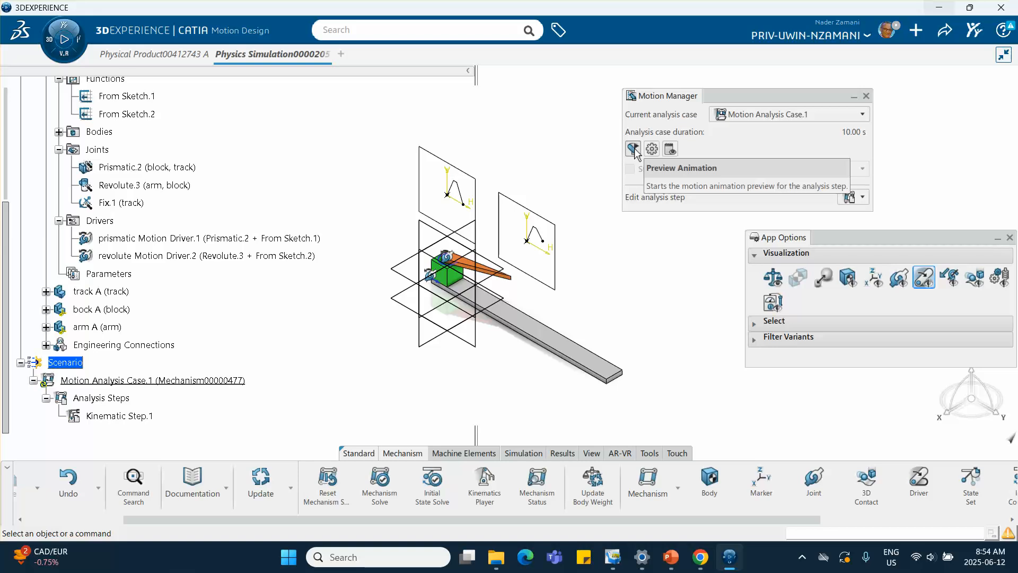
left_click(634, 149)
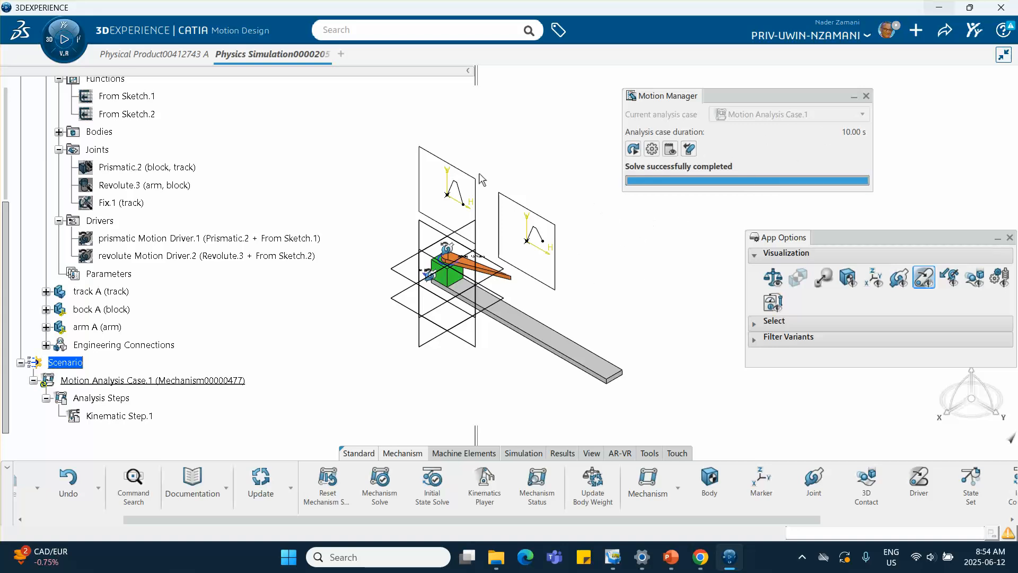
left_click(689, 150)
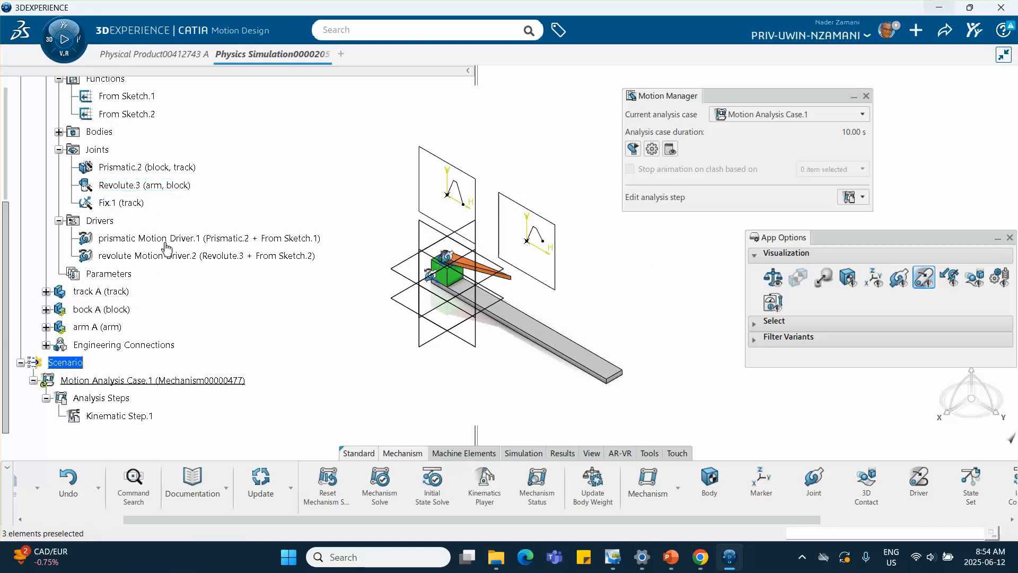
Step: Set From Sketch.1's F(x) scale to -1 and preview the motion animation again
scroll(133, 122, "up", 1)
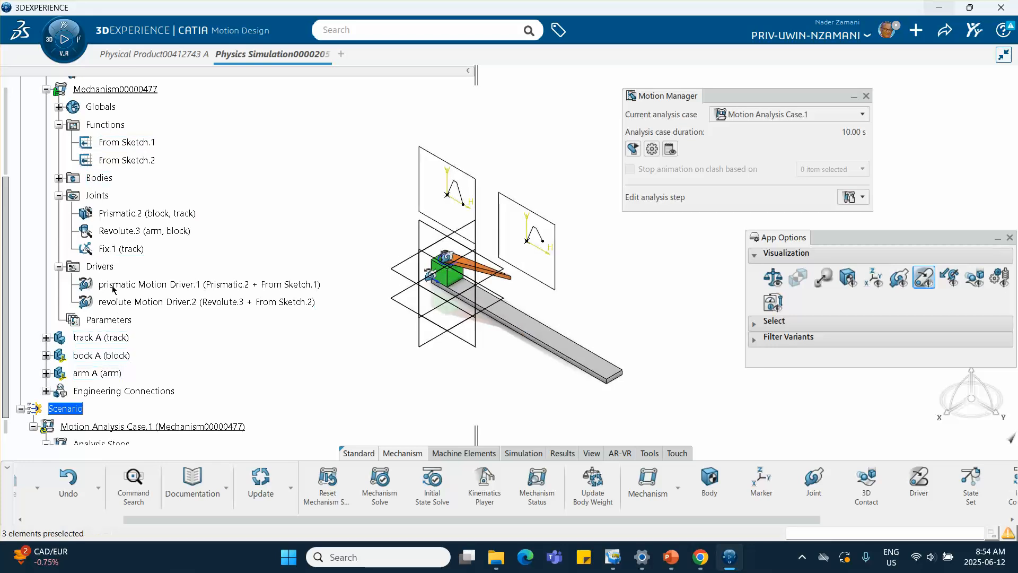
double_click(139, 143)
left_click_drag(556, 221, 627, 208)
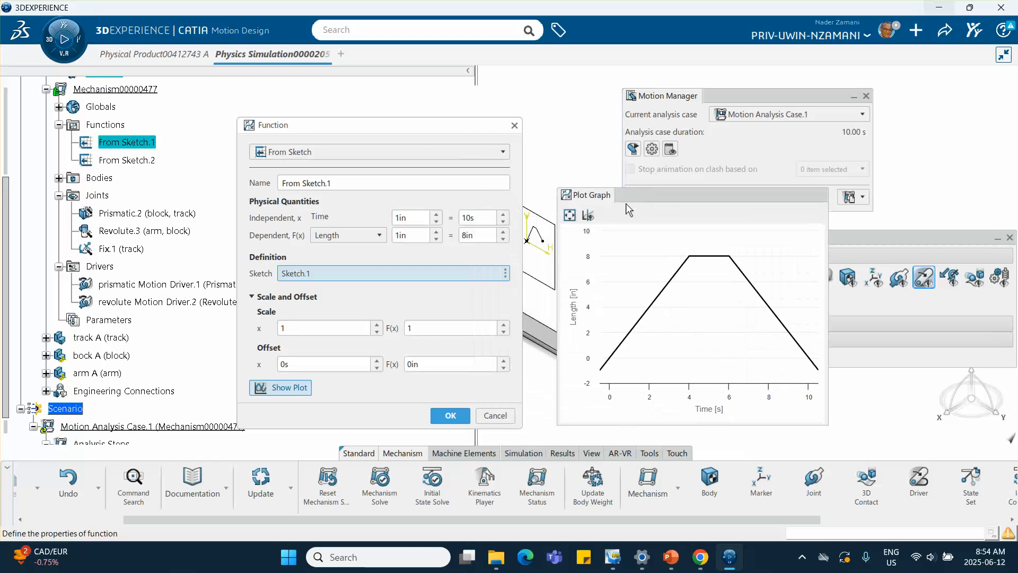
left_click(413, 328)
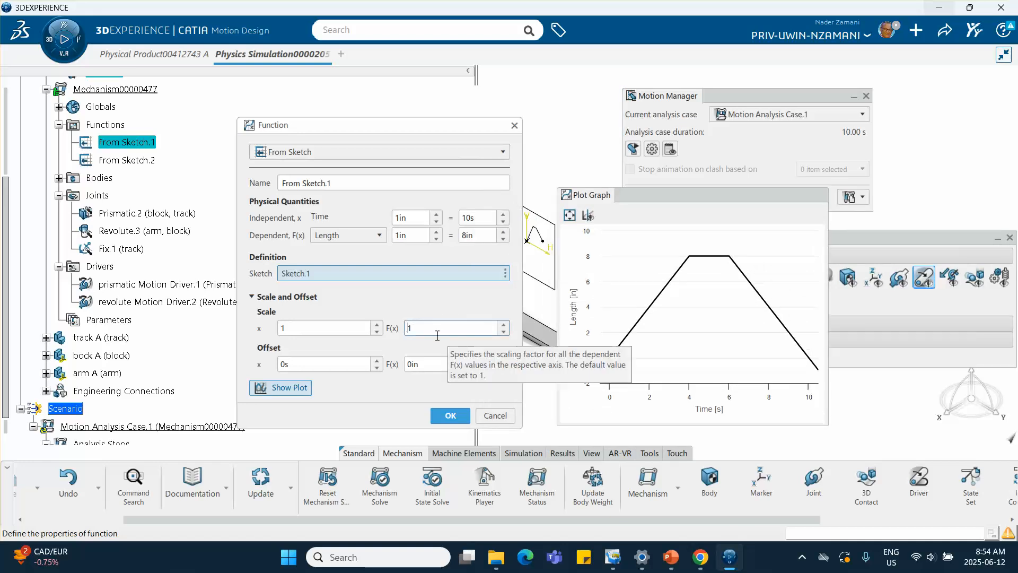
type("-")
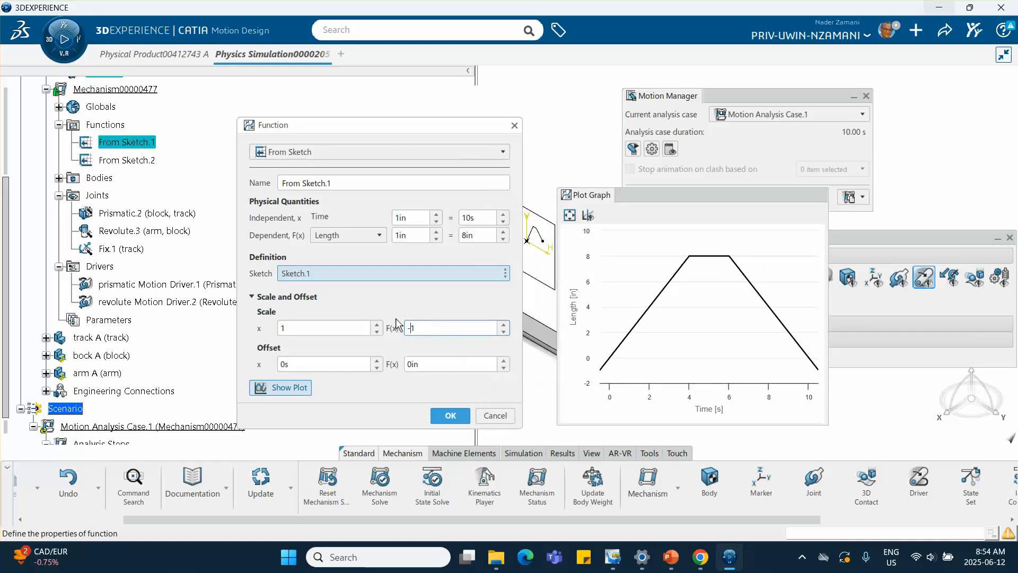
left_click(450, 415)
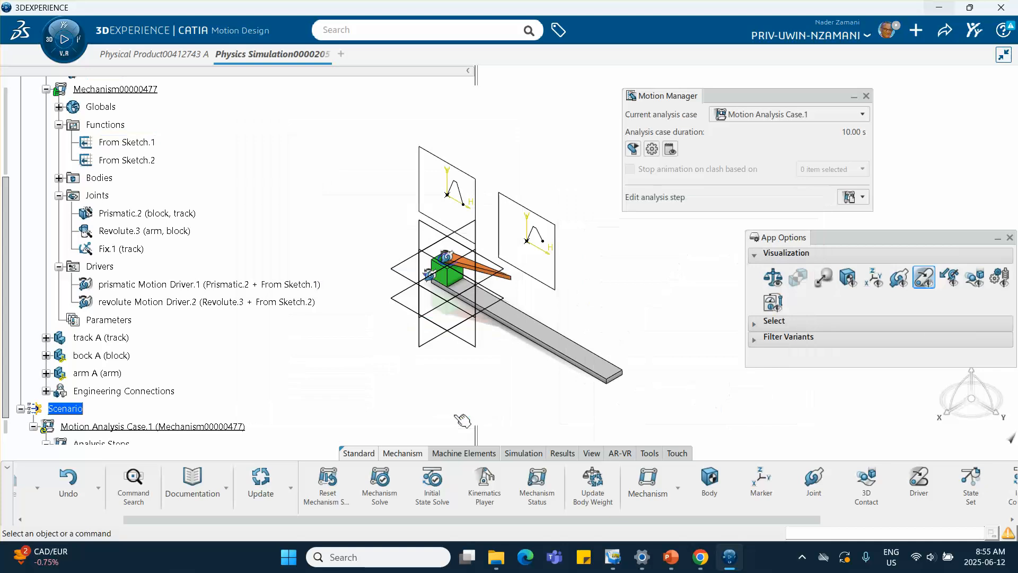
left_click(633, 149)
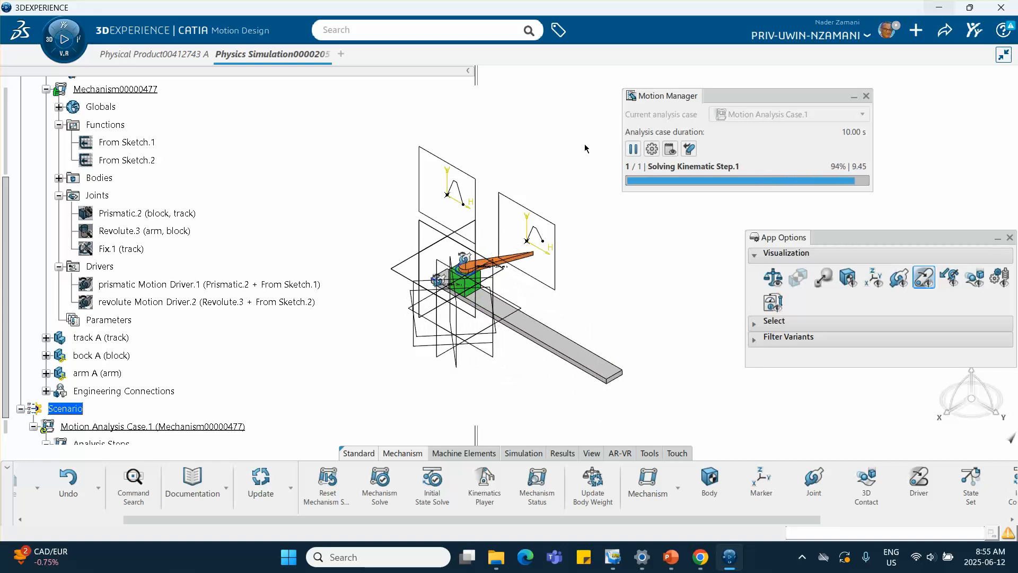
left_click(688, 149)
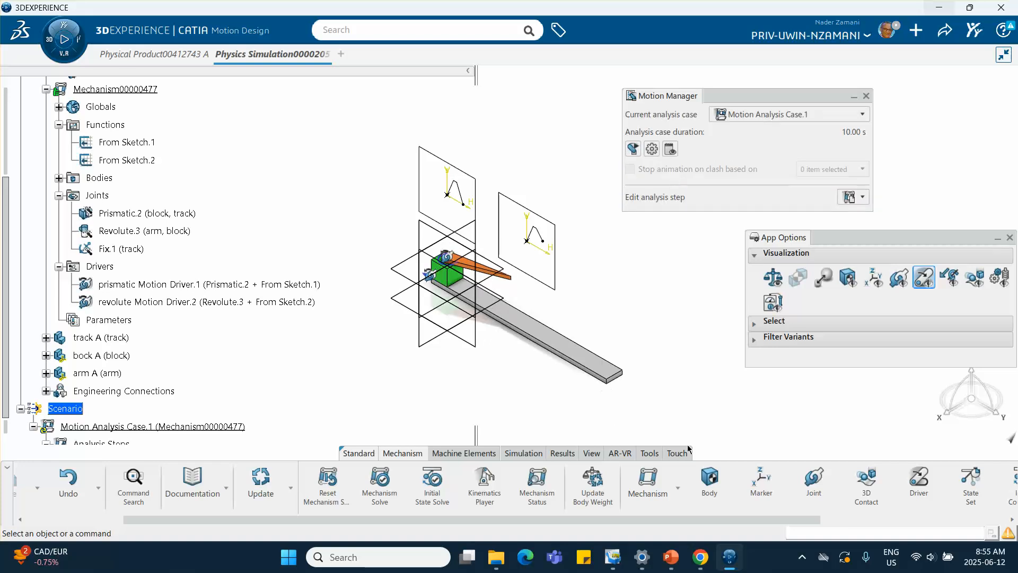
Step: Run the Motion Analysis Case.1 analysis and close the progress dialog
left_click(524, 453)
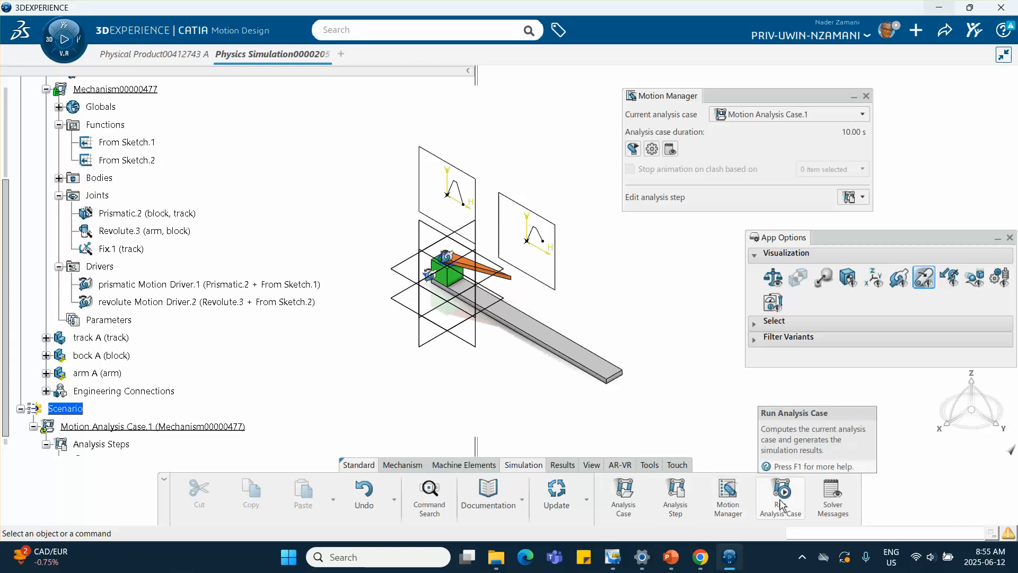
scroll(40, 345, "down", 2)
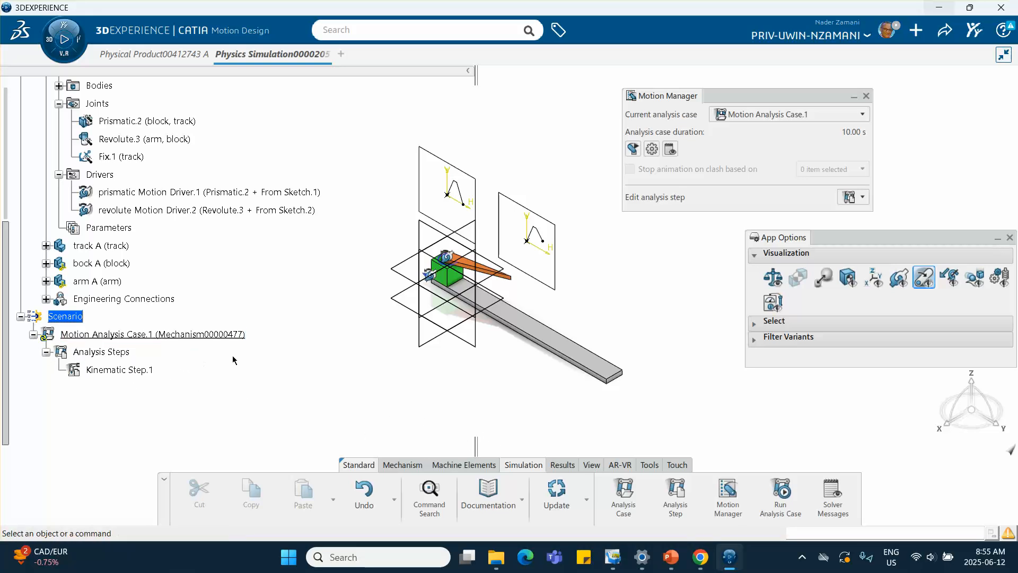
left_click(779, 493)
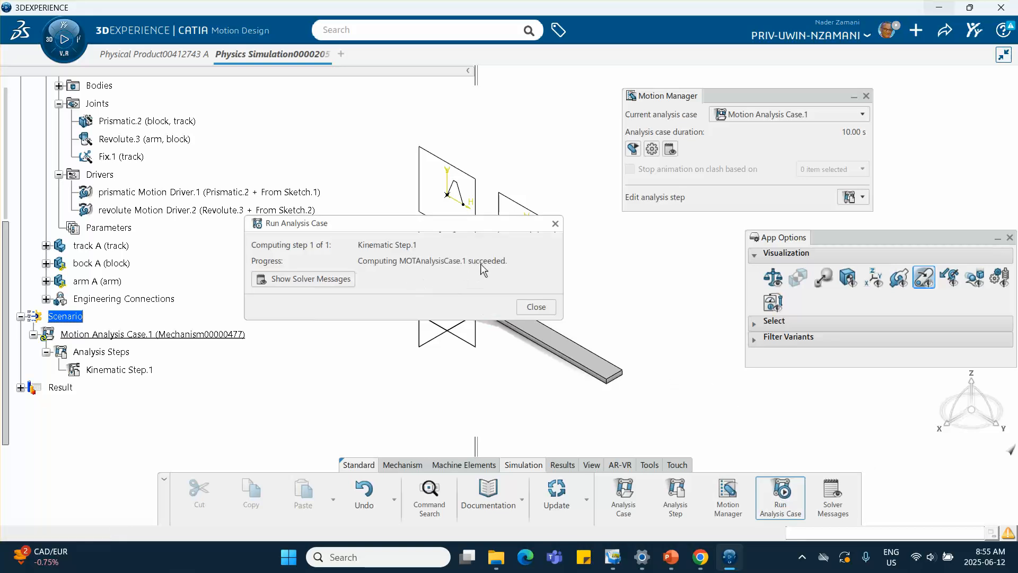
left_click(555, 223)
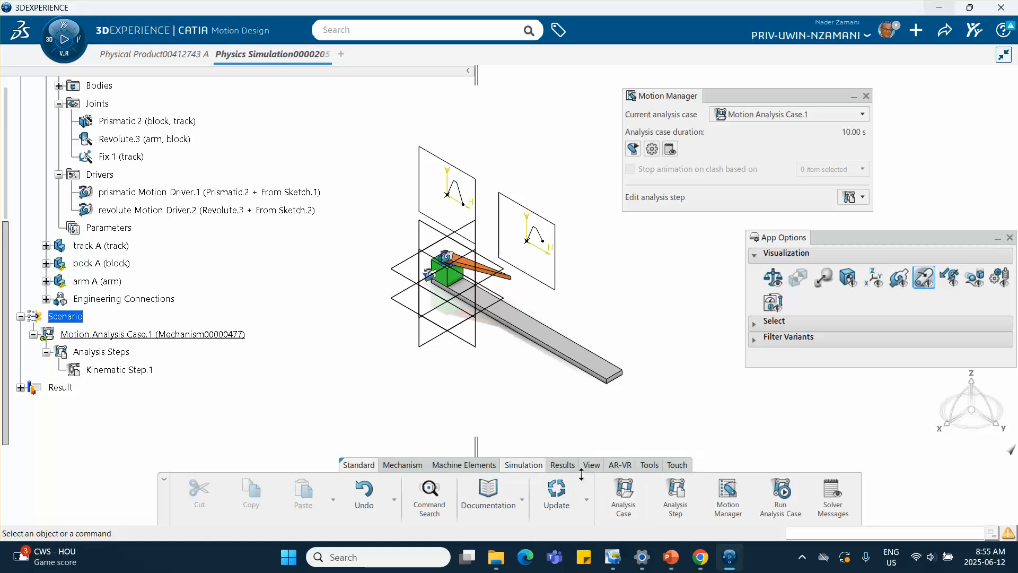
Step: Play the animation of the Kinematic Step.1 result from the Result tree
left_click(20, 388)
left_click(32, 406)
left_click(47, 423)
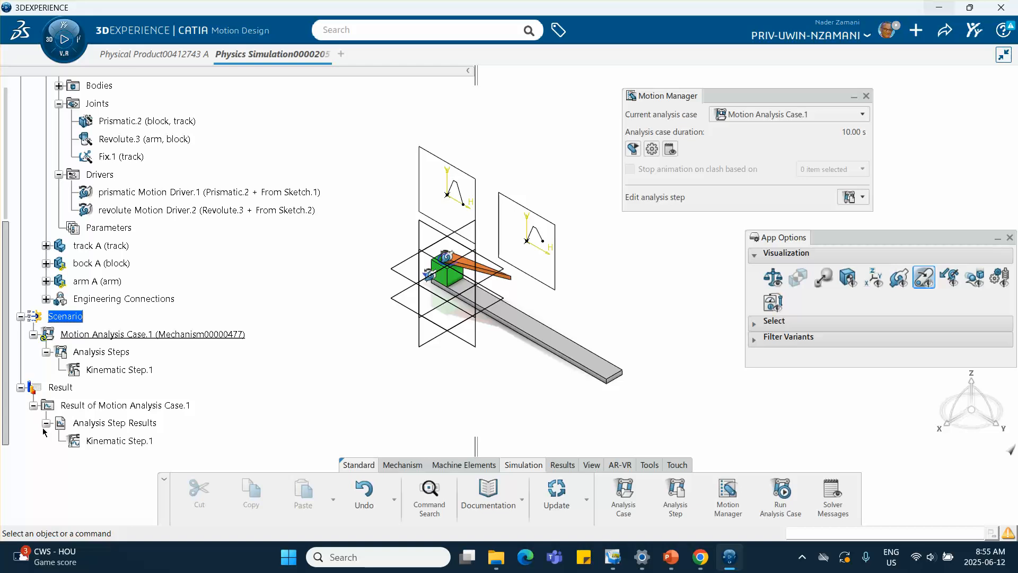
left_click(109, 441)
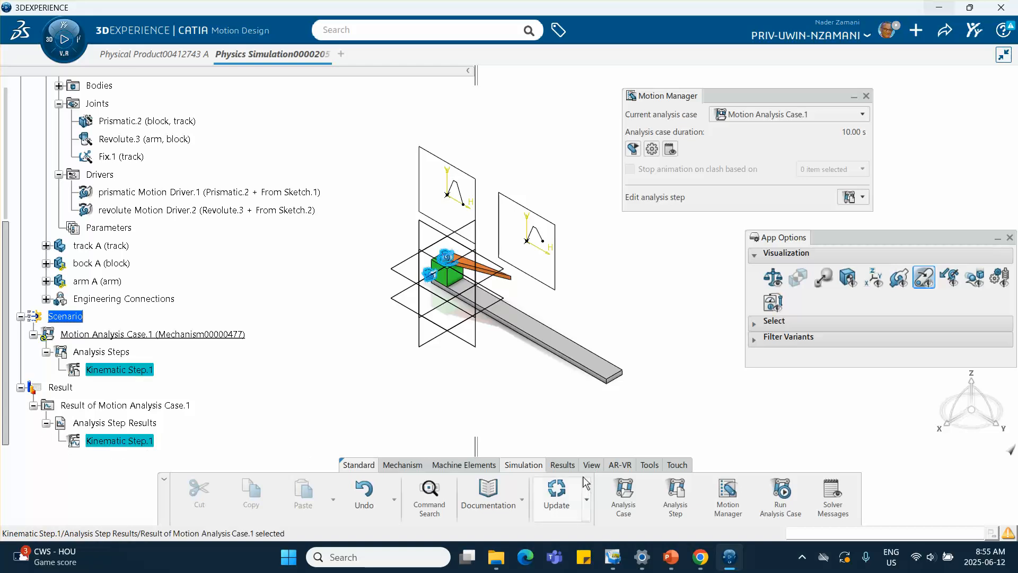
left_click(561, 465)
left_click(646, 493)
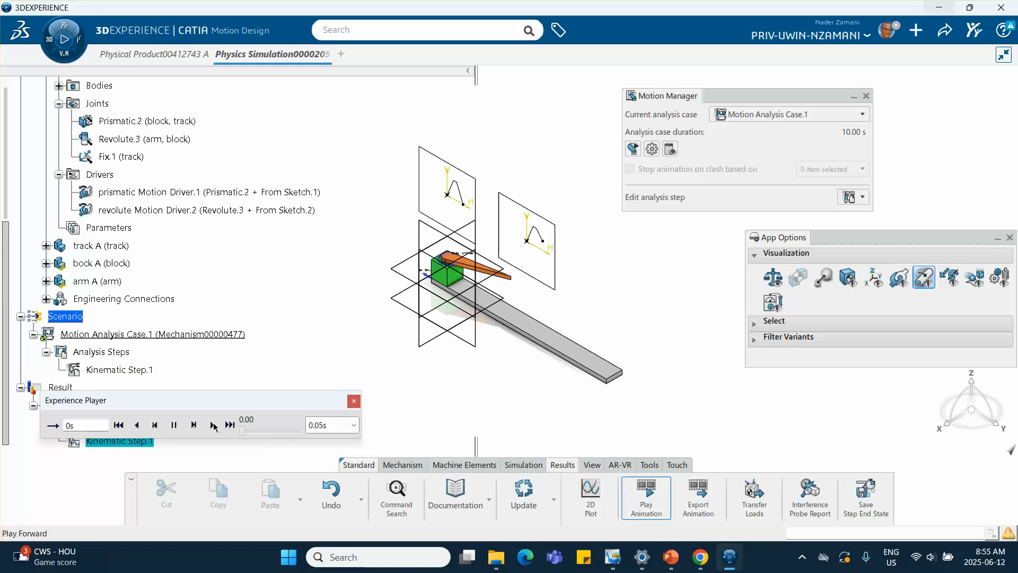
left_click(214, 425)
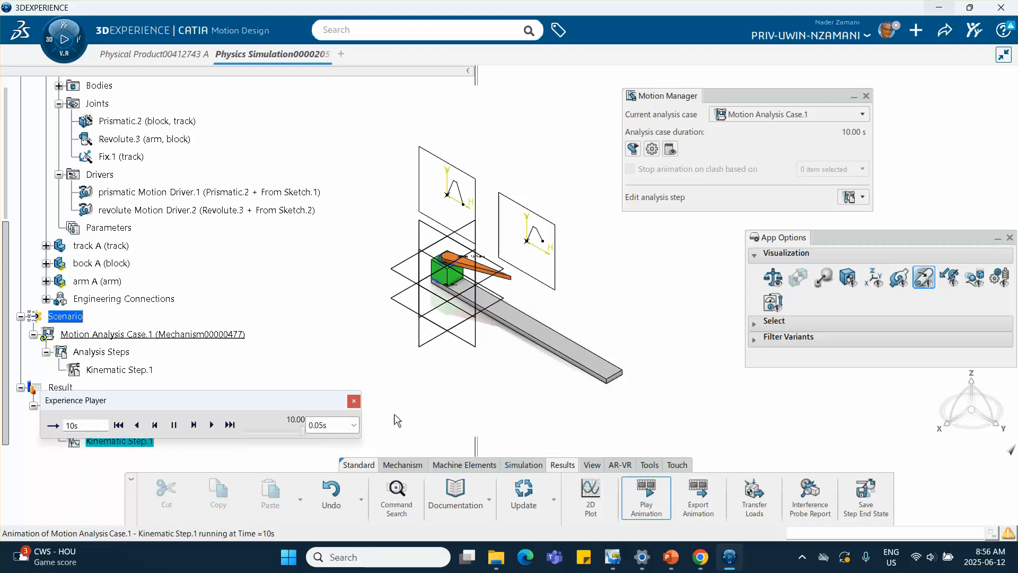
left_click(354, 403)
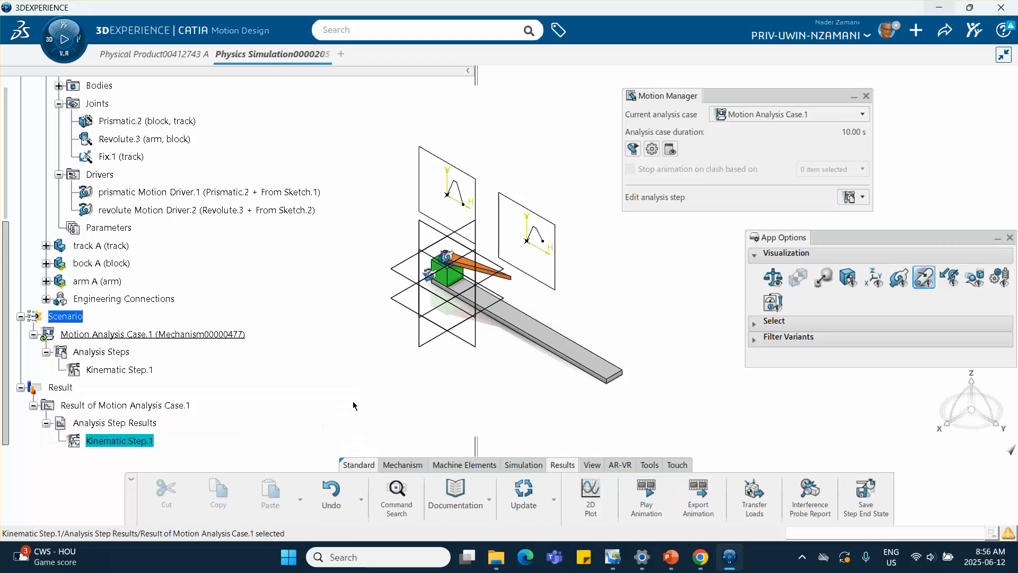
Step: Inspect the Mechanism node in the physical product tab and return to the simulation
left_click(145, 53)
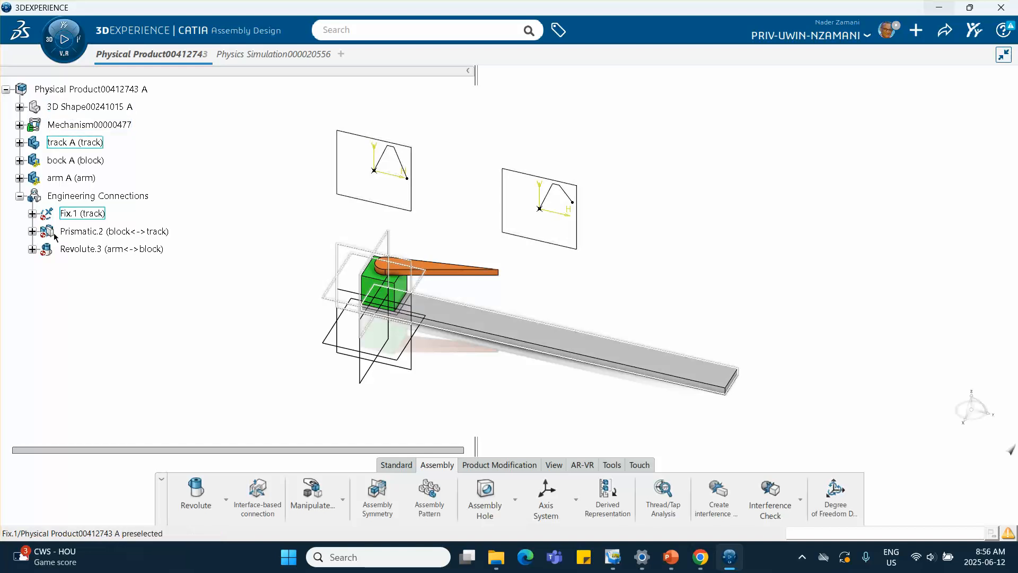
left_click(19, 126)
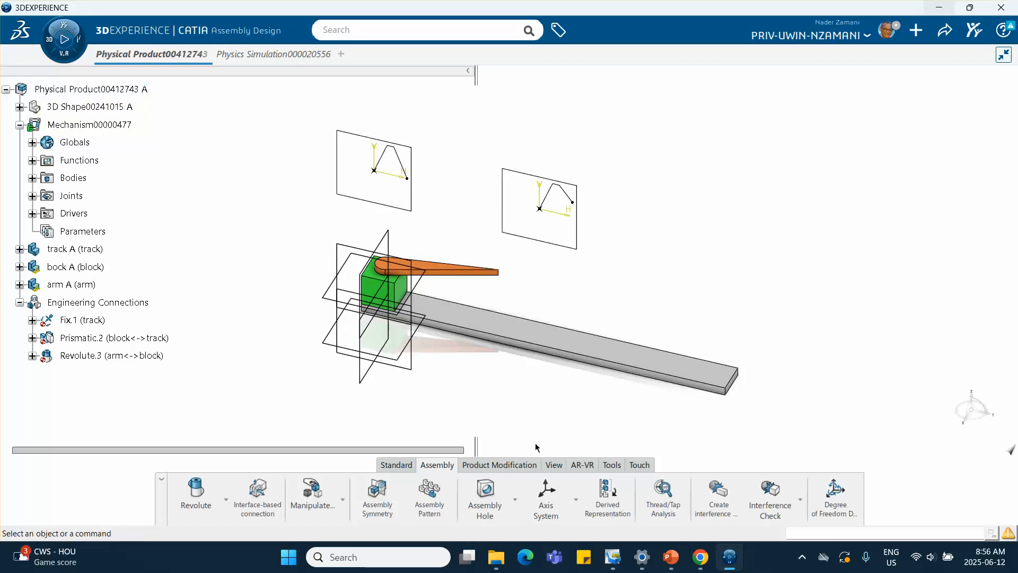
left_click(266, 56)
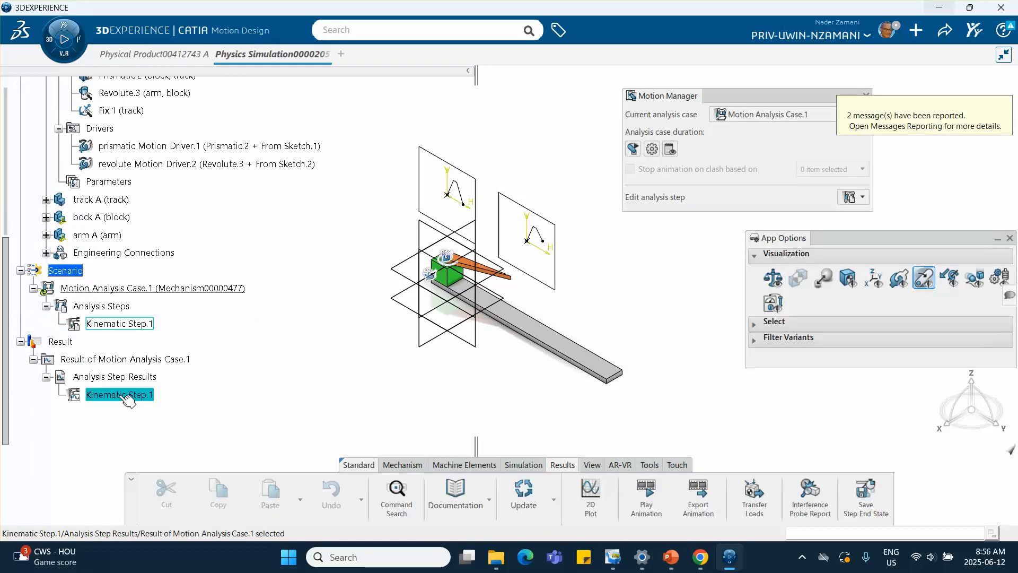
Step: Export the Kinematic Step.1 result animation and expand it in the physical product tree
left_click(698, 500)
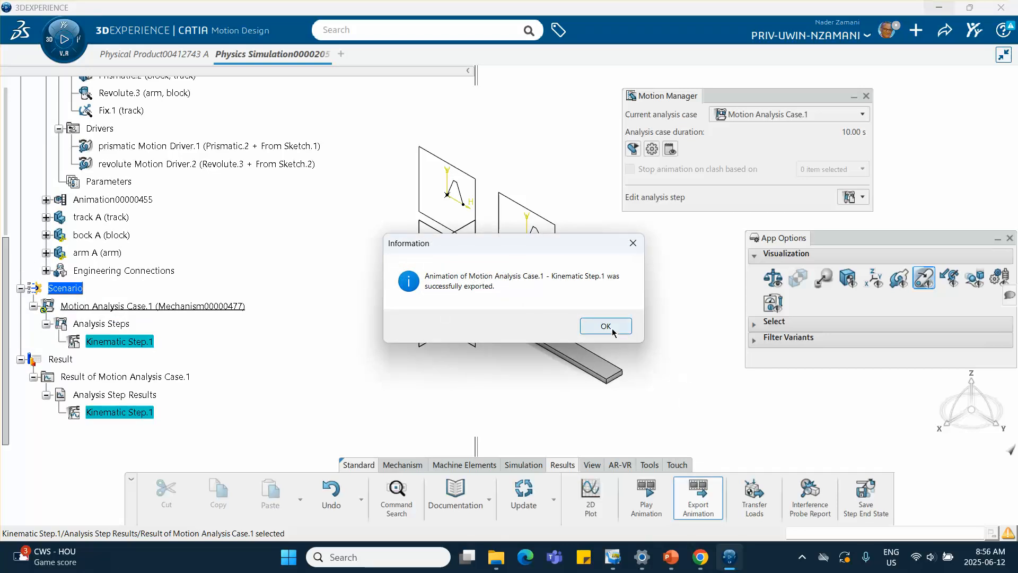
left_click(609, 326)
left_click(127, 54)
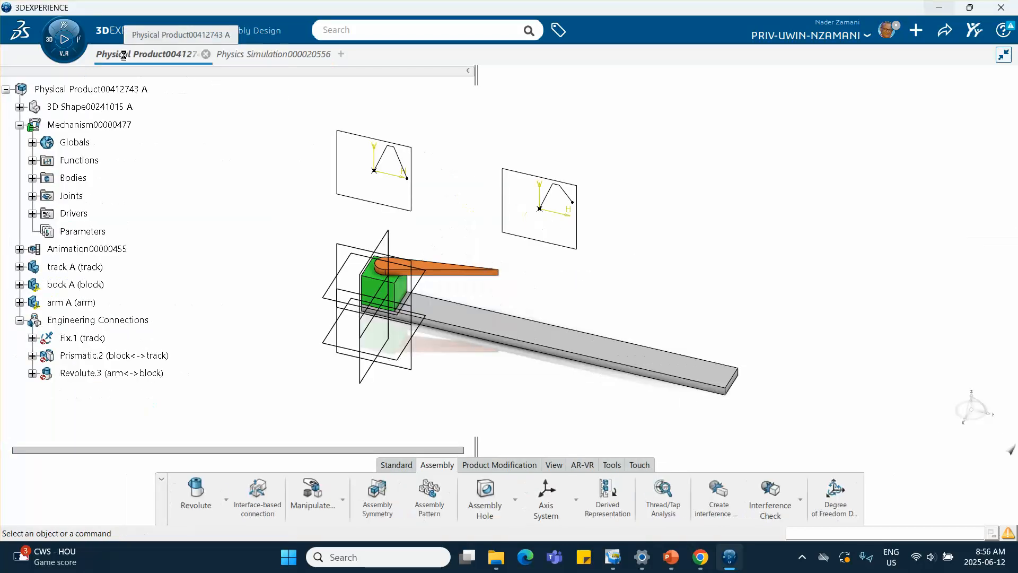
left_click(19, 250)
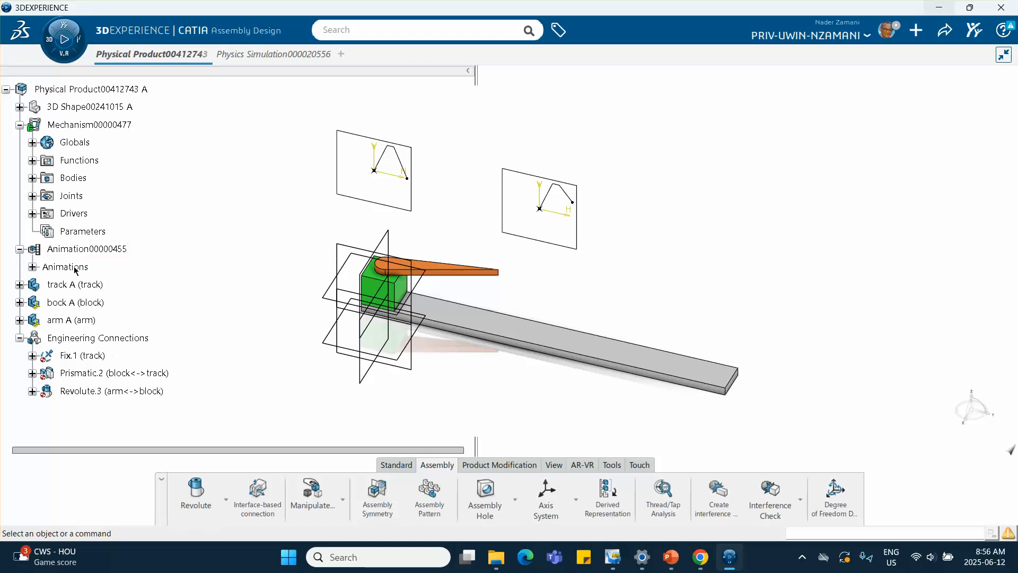
Step: Open the exported Kinematic Step.1 animation, plot Prismatic.2 translation position in a new 2D plot, and compare with the presentation's block graph
left_click(32, 266)
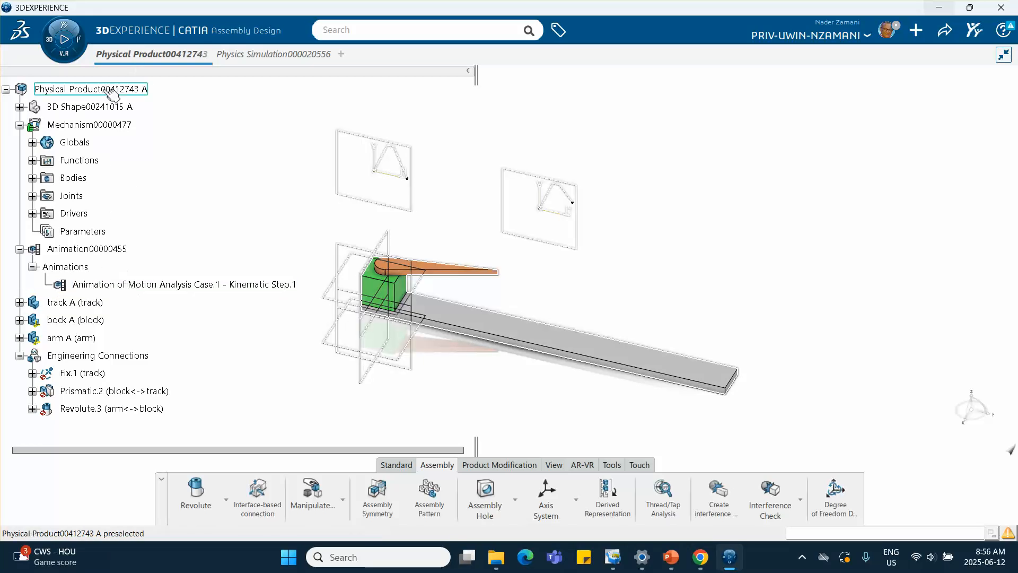
left_click(159, 289)
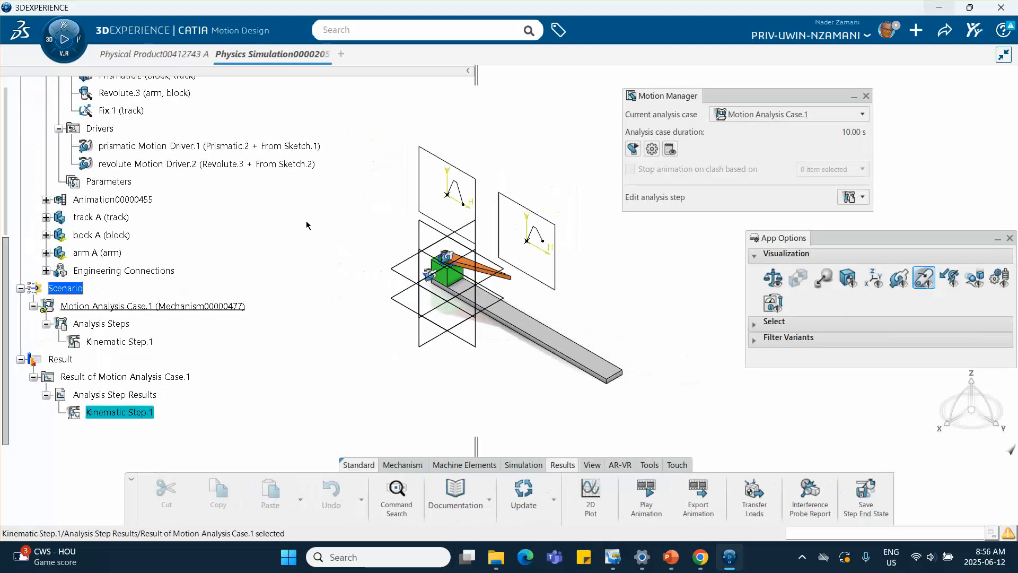
left_click(590, 495)
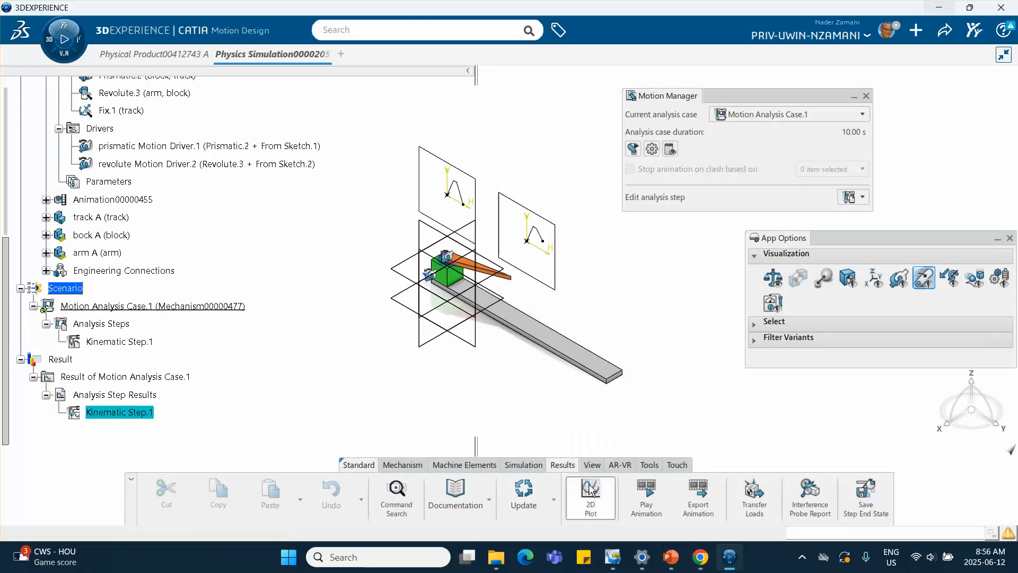
left_click_drag(163, 193, 251, 166)
left_click_drag(533, 224, 719, 129)
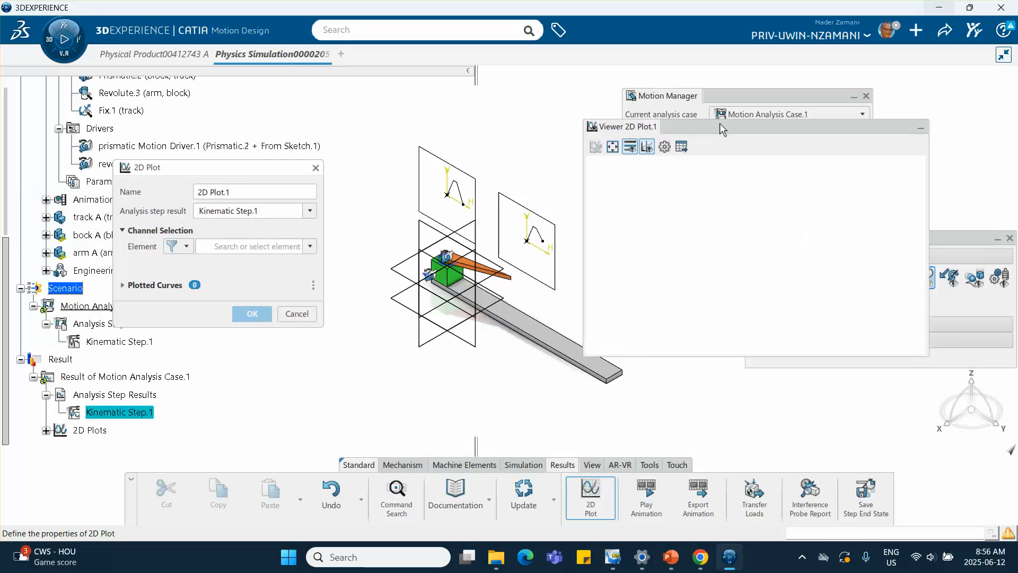
left_click(309, 247)
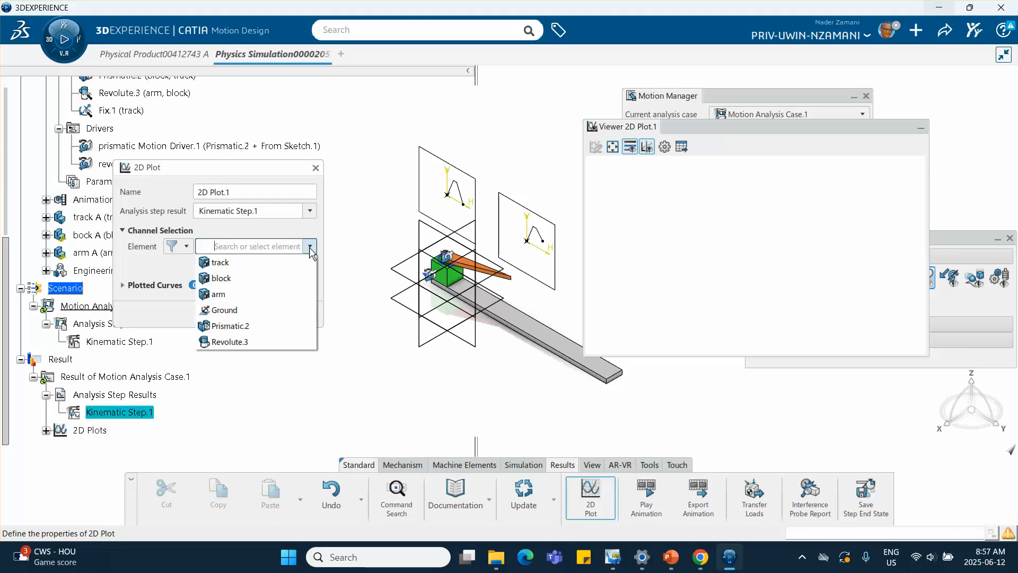
left_click(268, 325)
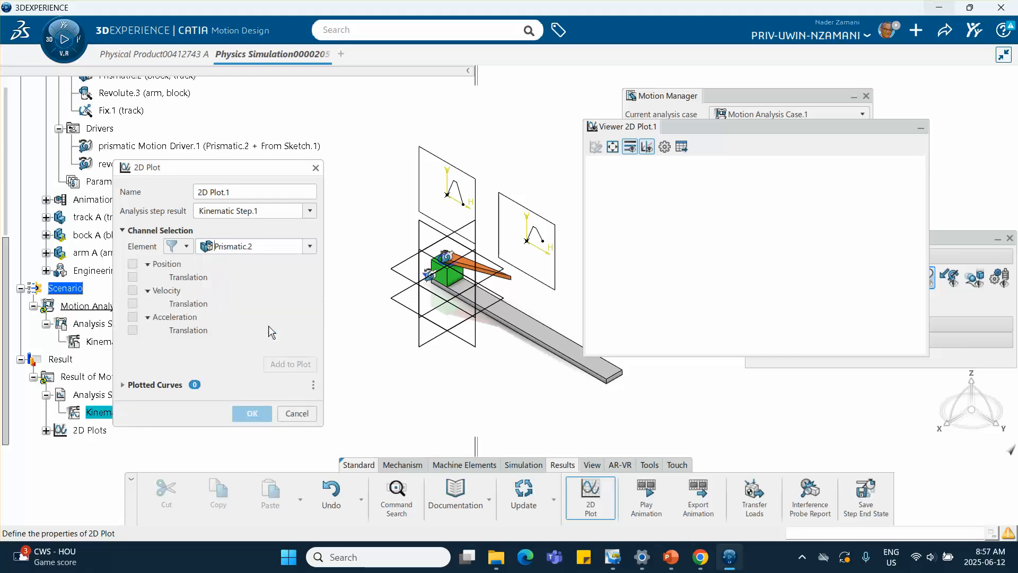
left_click(133, 277)
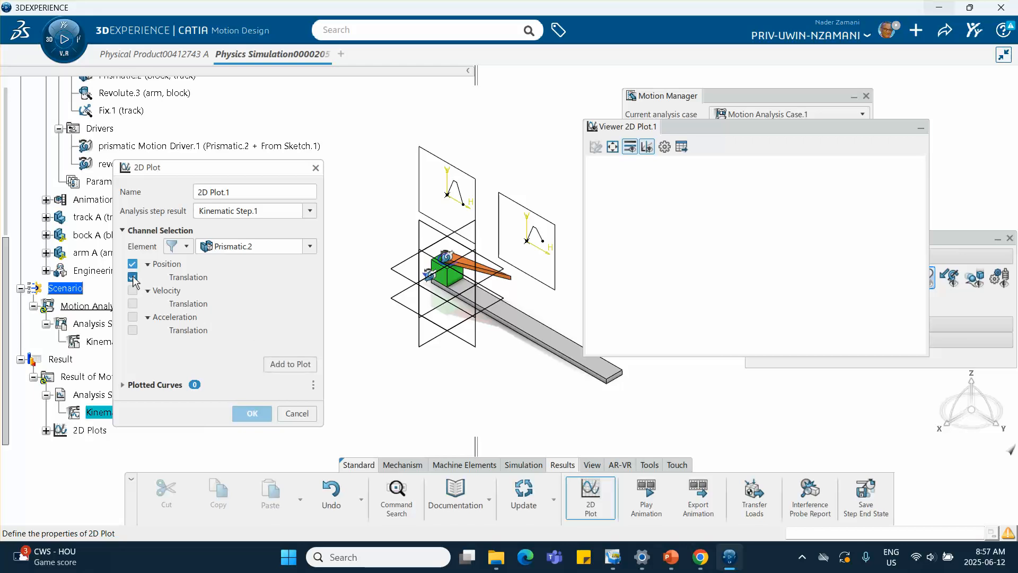
left_click(297, 364)
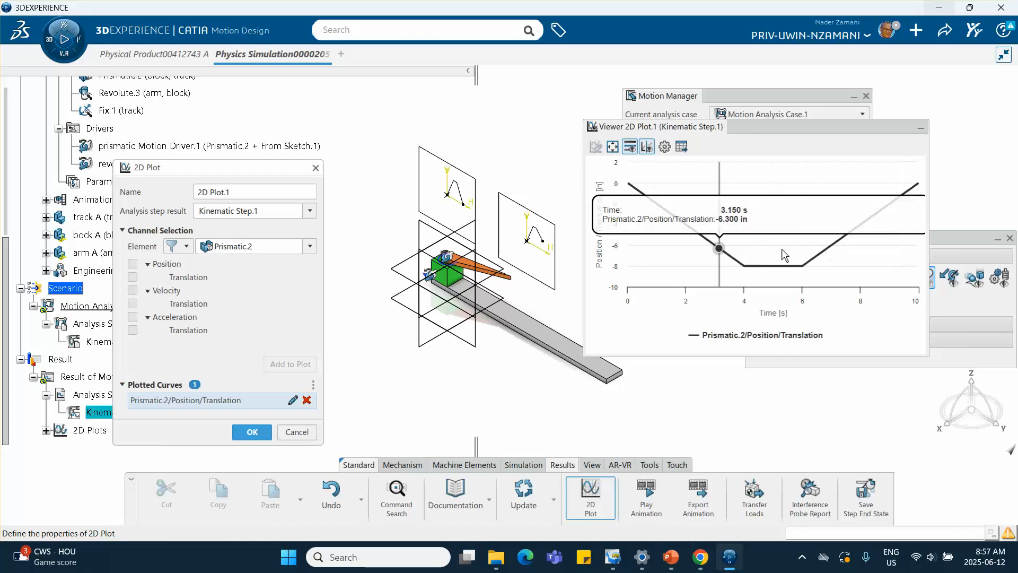
left_click(671, 554)
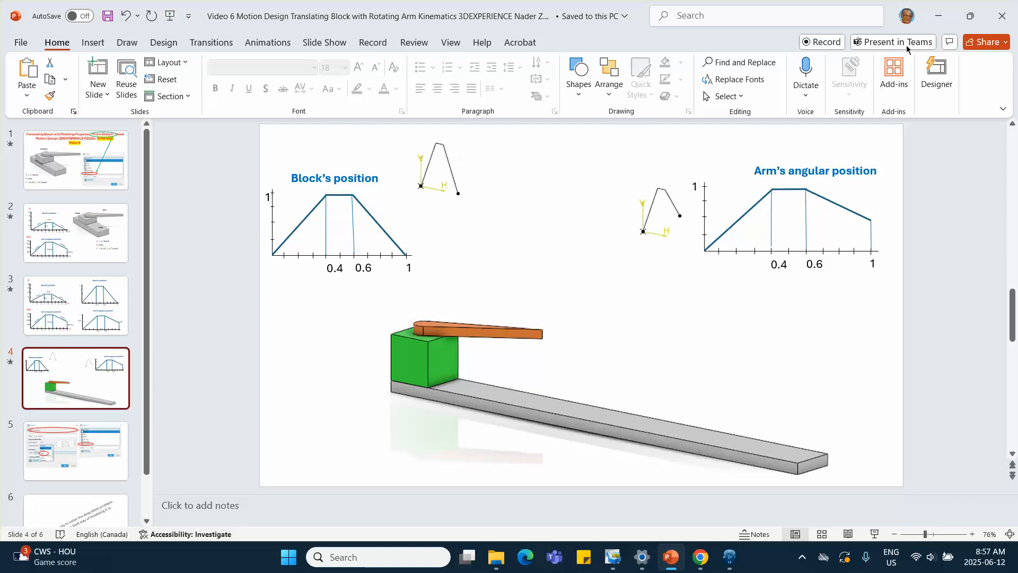
left_click(938, 16)
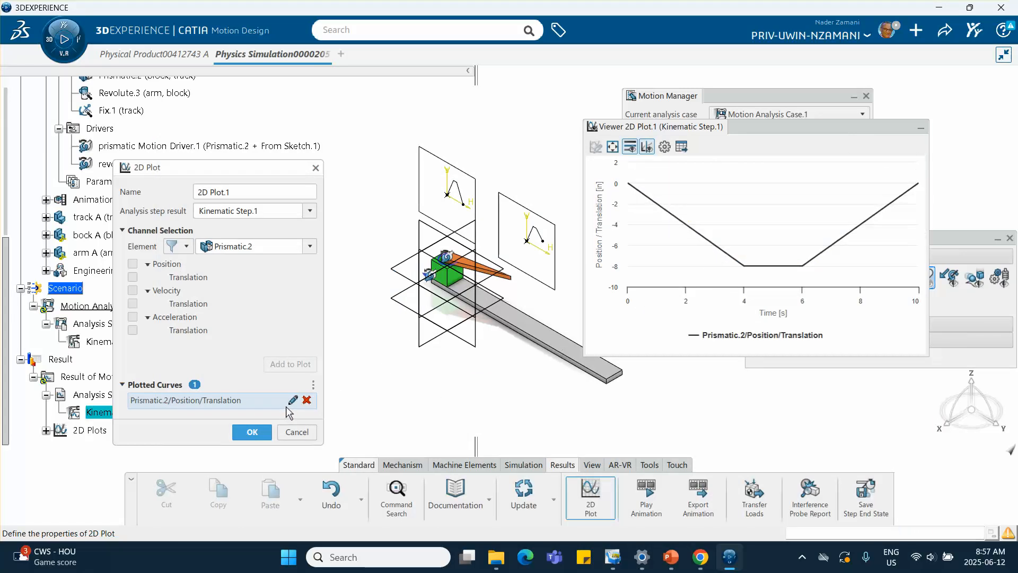
Step: Replace the plotted curve with Revolute.3 rotation position, compare it with the presentation's arm angle graph, and close the 2D plot
left_click(306, 400)
left_click(309, 246)
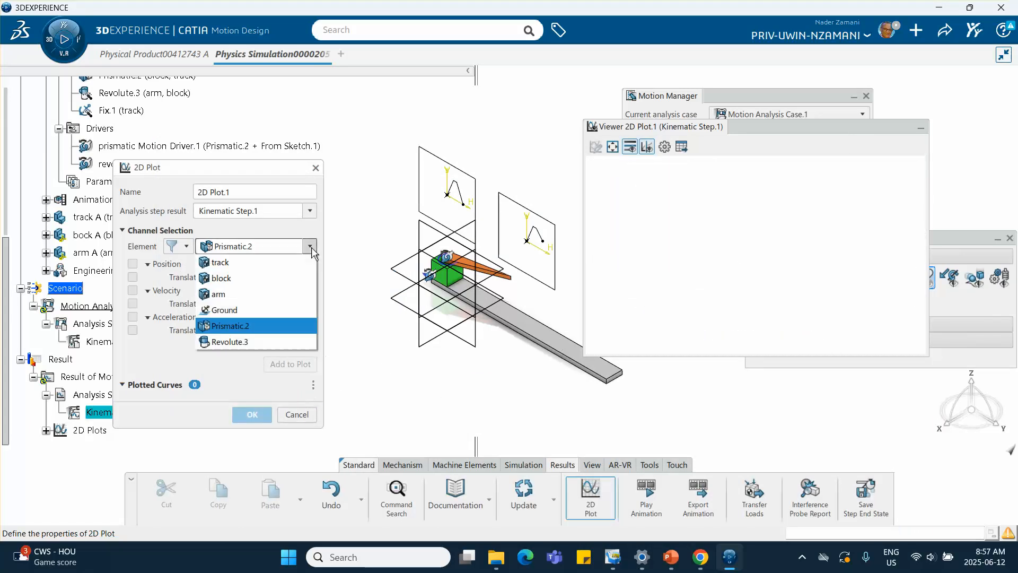
left_click(243, 336)
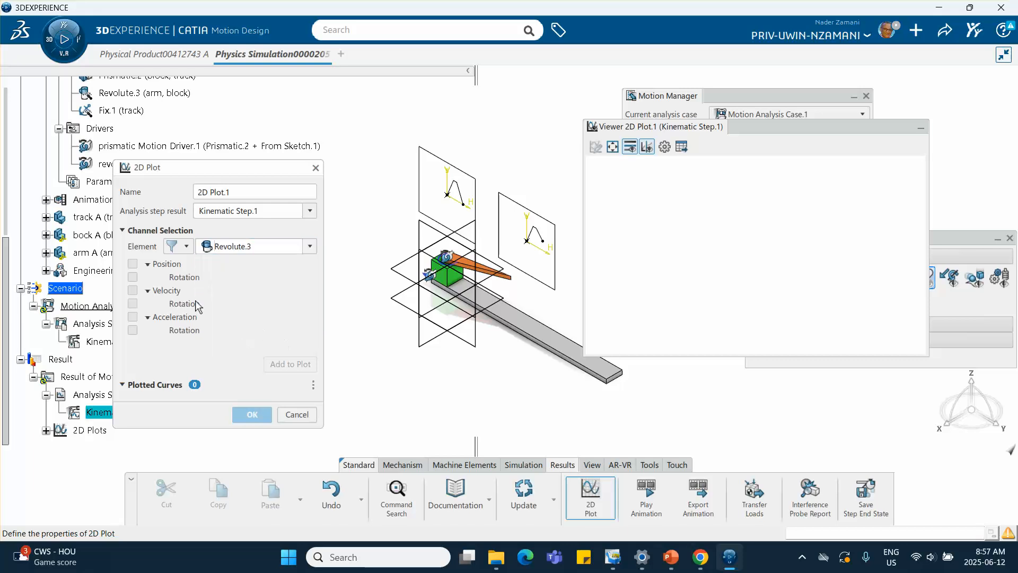
left_click(132, 277)
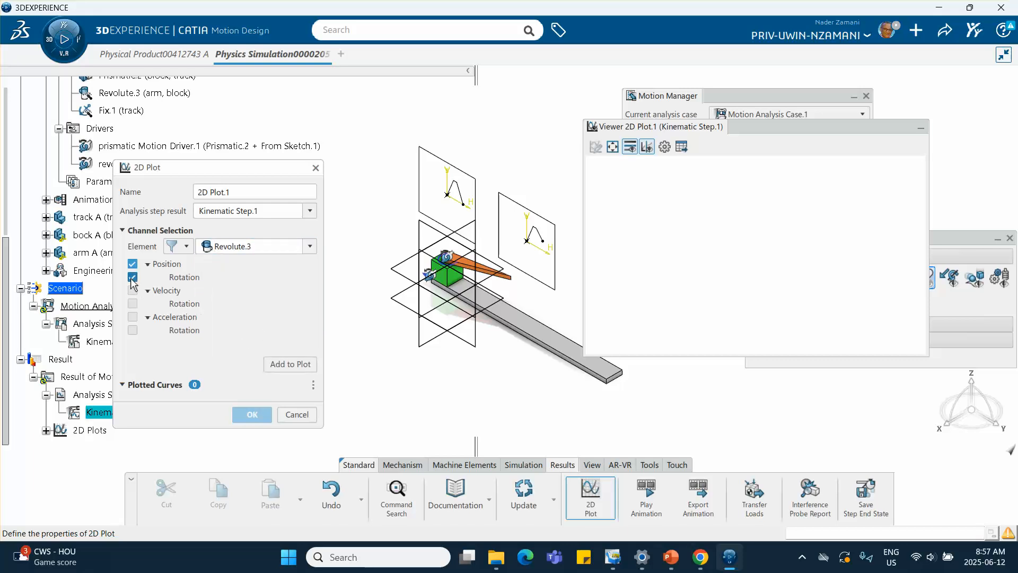
left_click(282, 365)
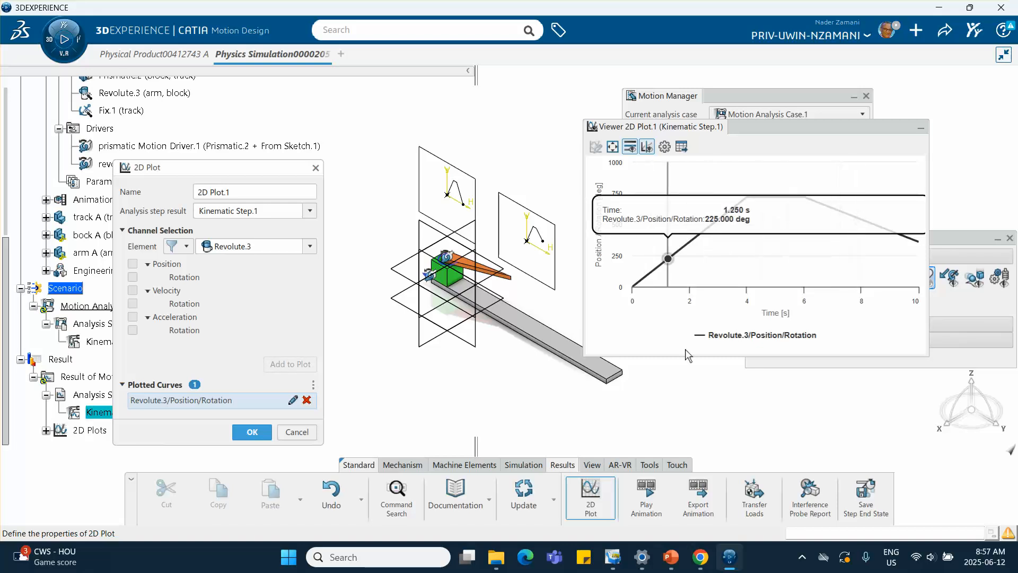
left_click(674, 555)
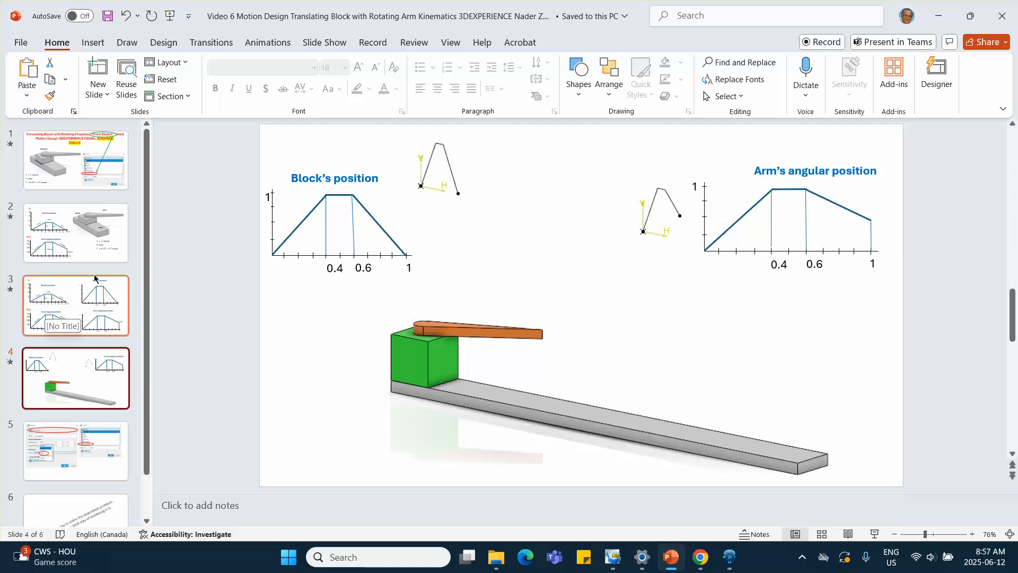
left_click(69, 250)
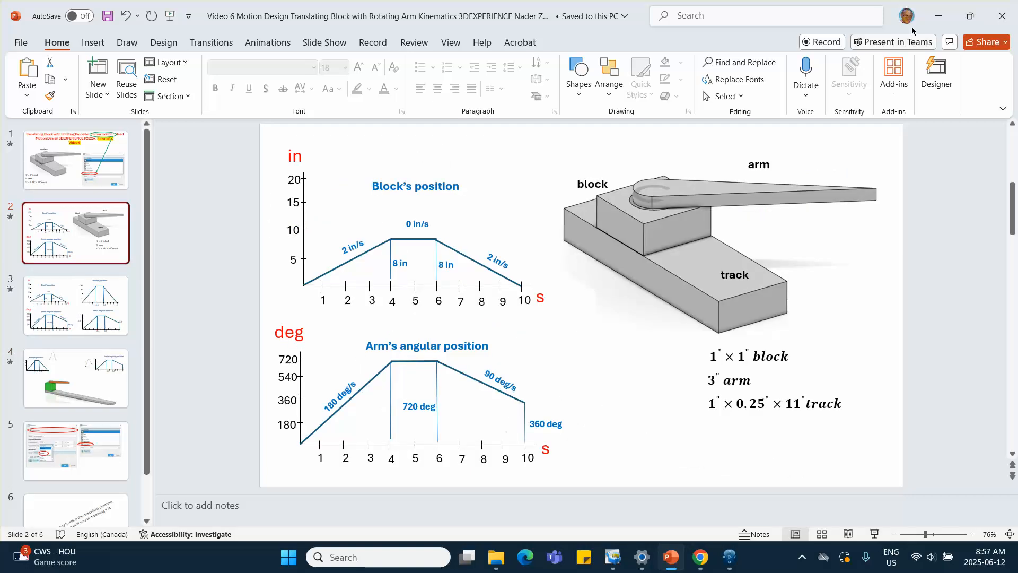
left_click(937, 16)
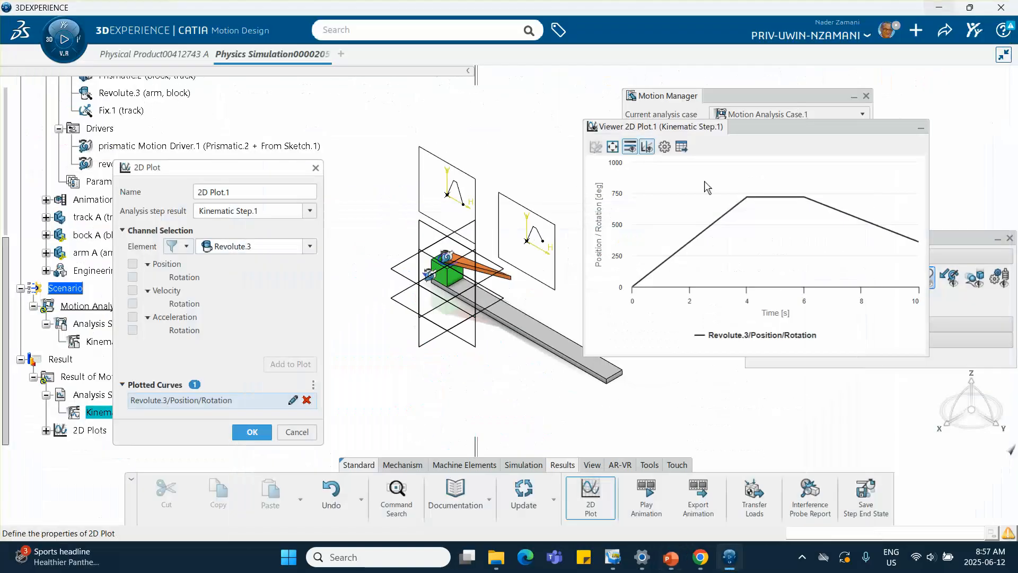
left_click(316, 168)
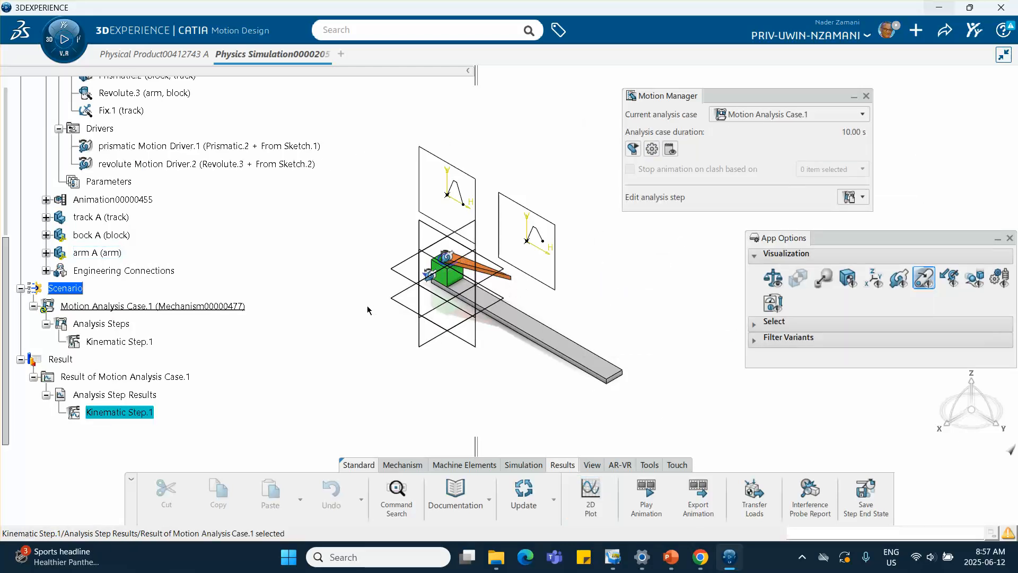
Step: Create a kinematic measurement probe monitoring the vertex at the arm's free tip
middle_click_drag(591, 321, 512, 303)
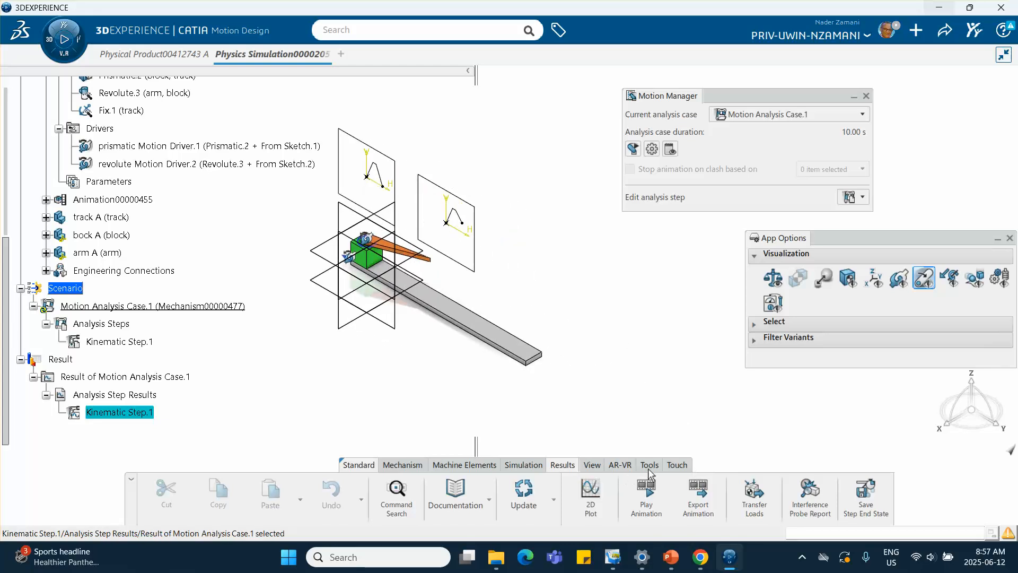
left_click(399, 468)
scroll(895, 488, "down", 5)
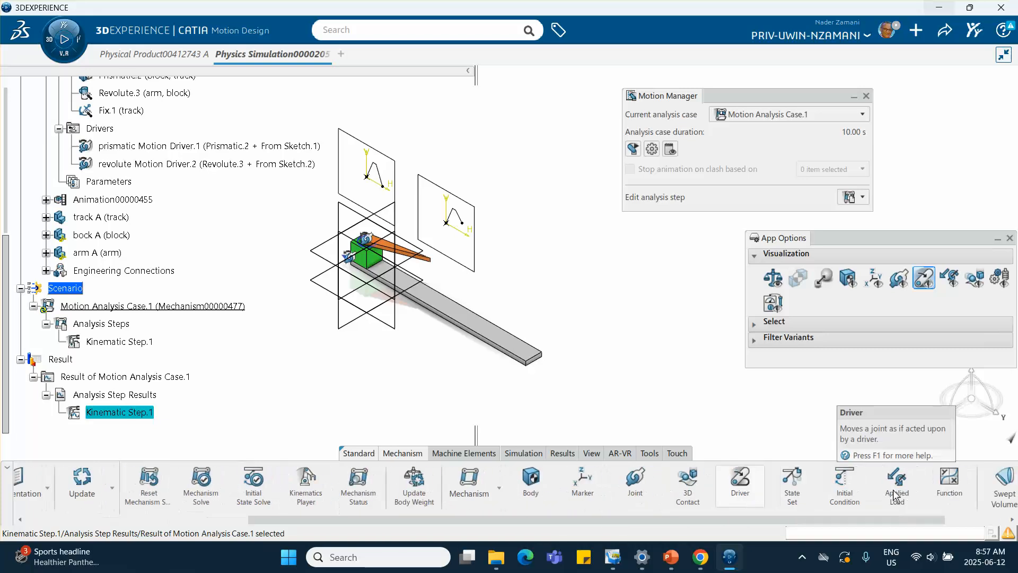
scroll(895, 496, "down", 2)
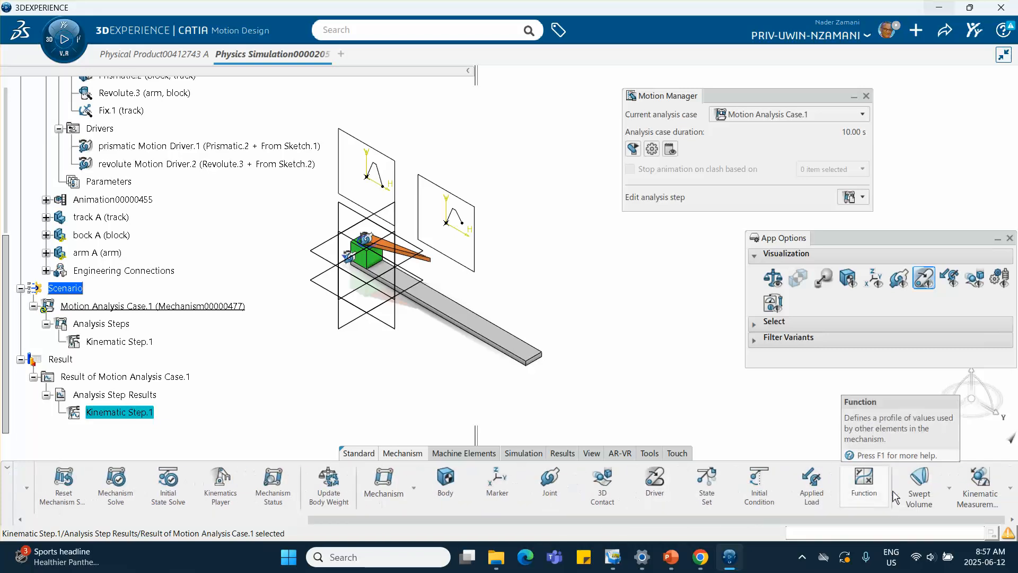
left_click(978, 492)
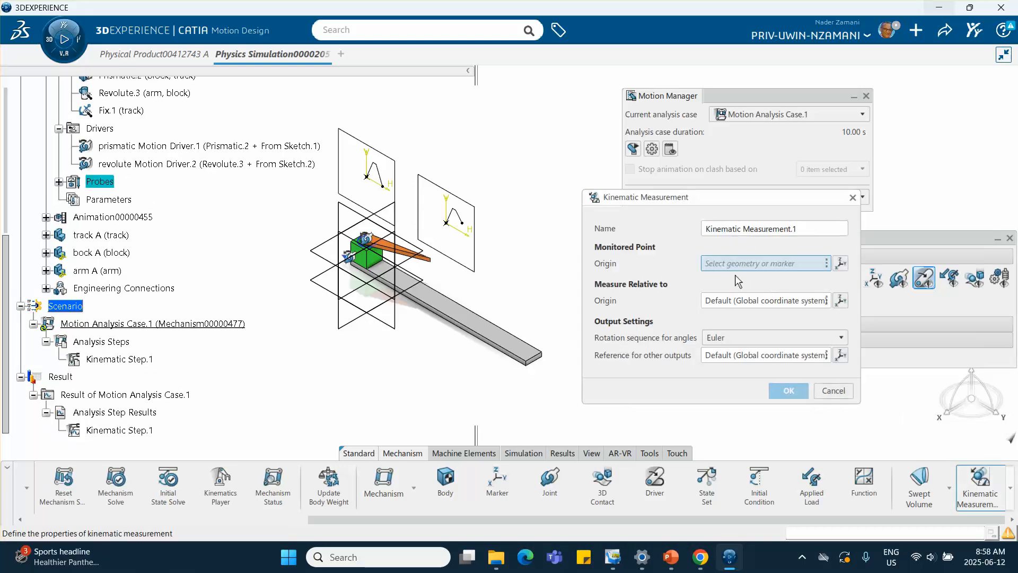
middle_click_drag(552, 269, 530, 250)
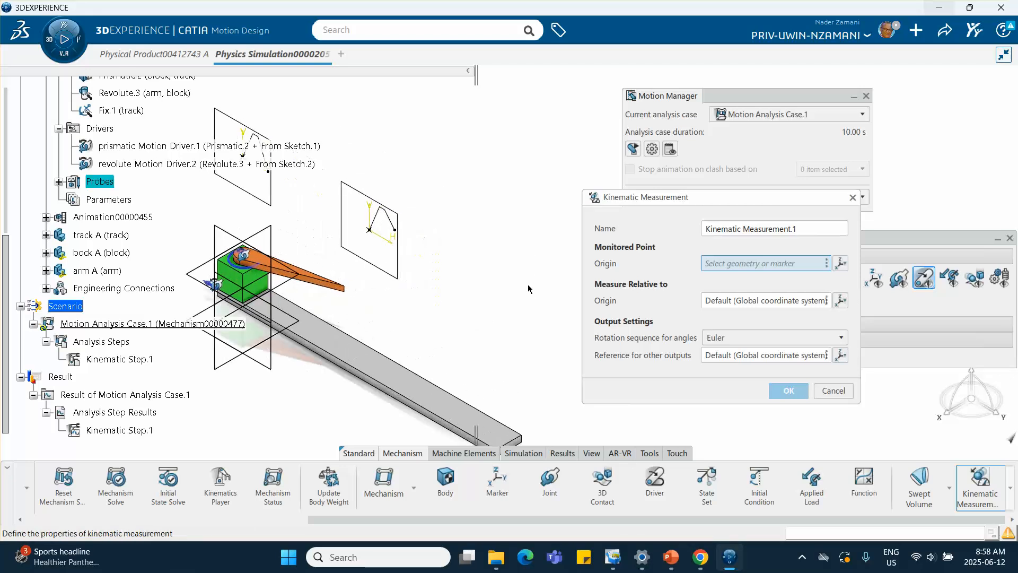
left_click(344, 289)
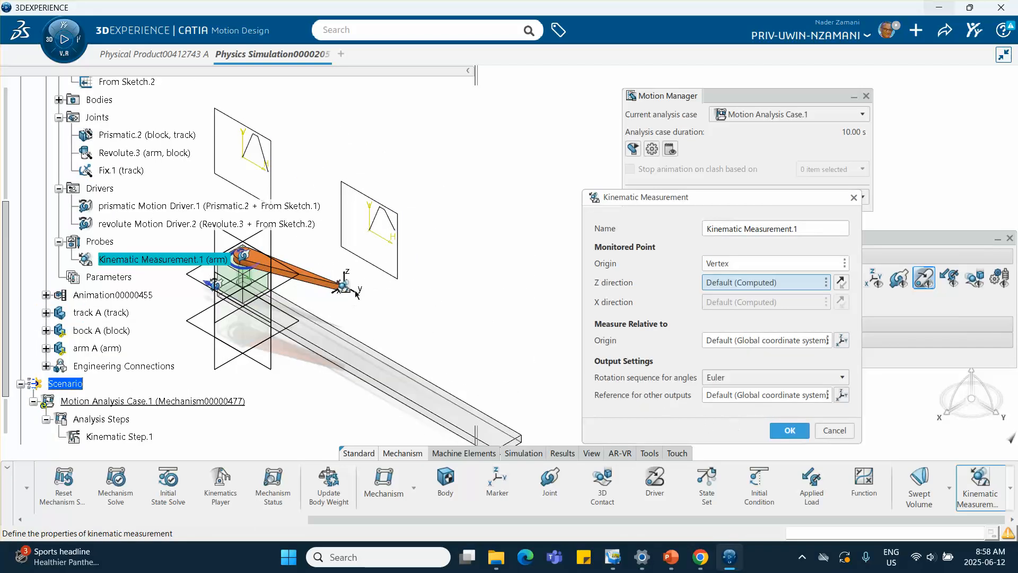
left_click(789, 430)
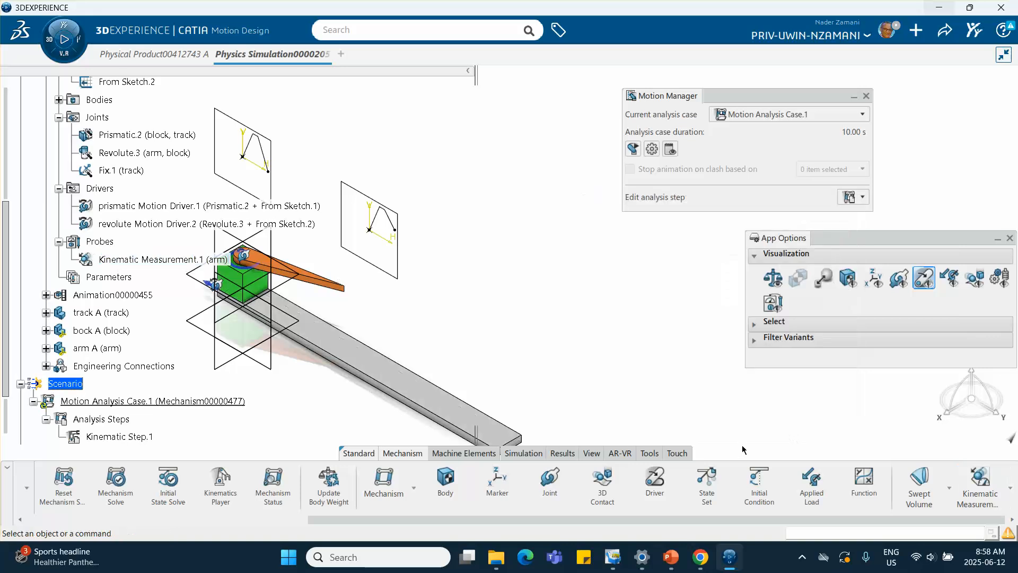
Step: Rerun the Motion Analysis Case.1 analysis and close the progress dialog
left_click(524, 454)
left_click(779, 491)
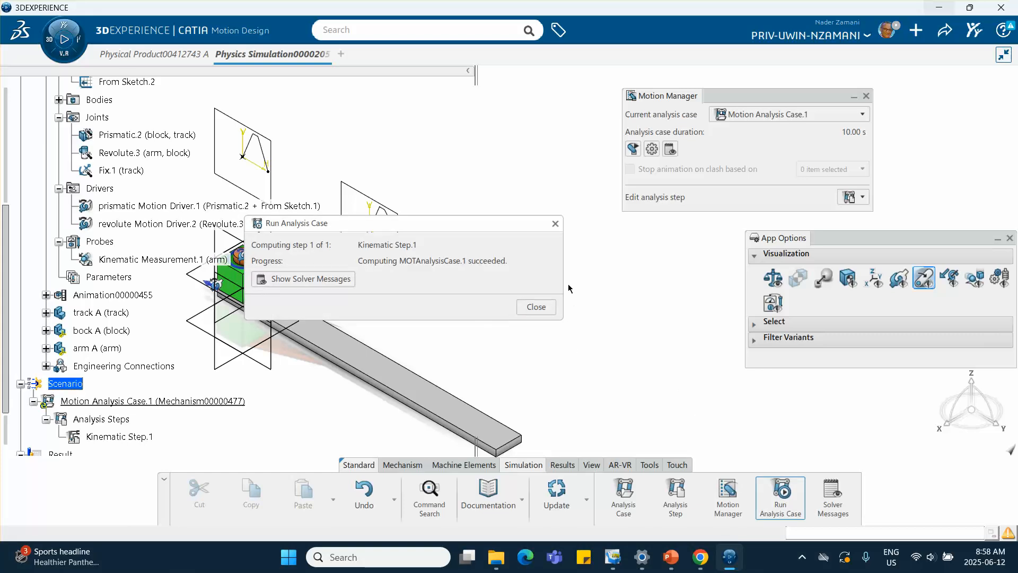
left_click(555, 224)
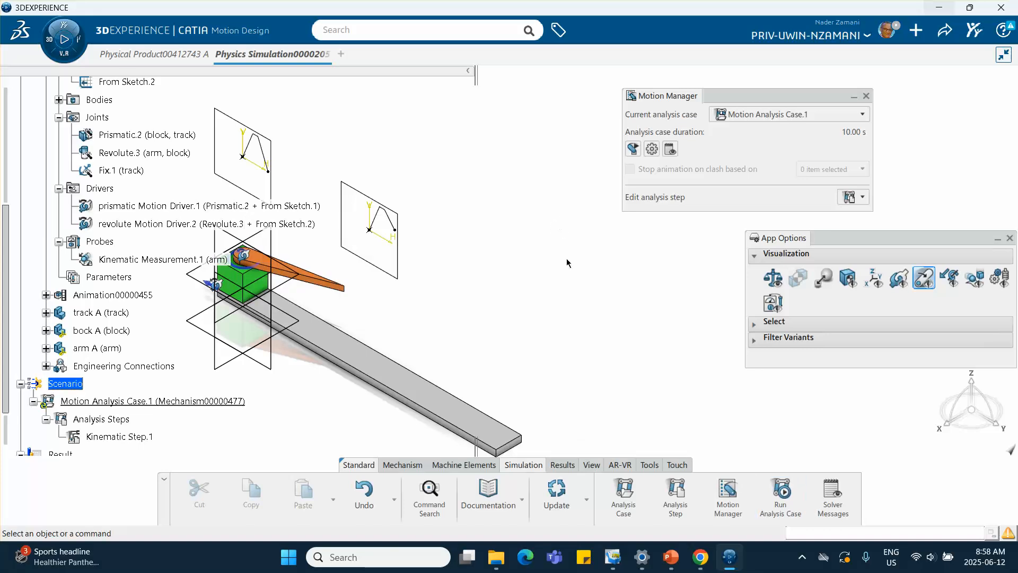
Step: Create a 2D plot of Kinematic Measurement.1 position X and Y for Kinematic Step.1
left_click(563, 465)
left_click(583, 497)
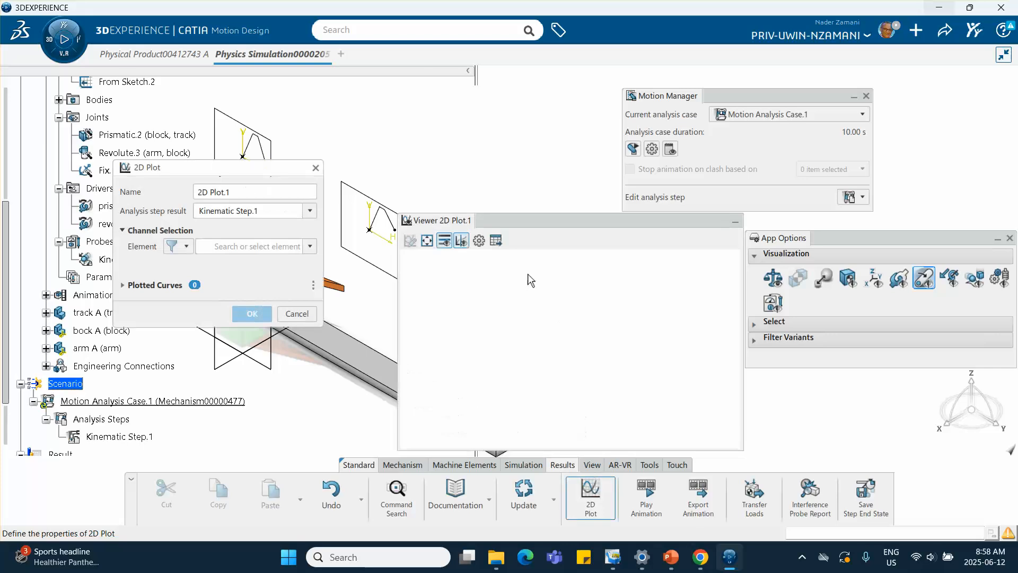
left_click(312, 208)
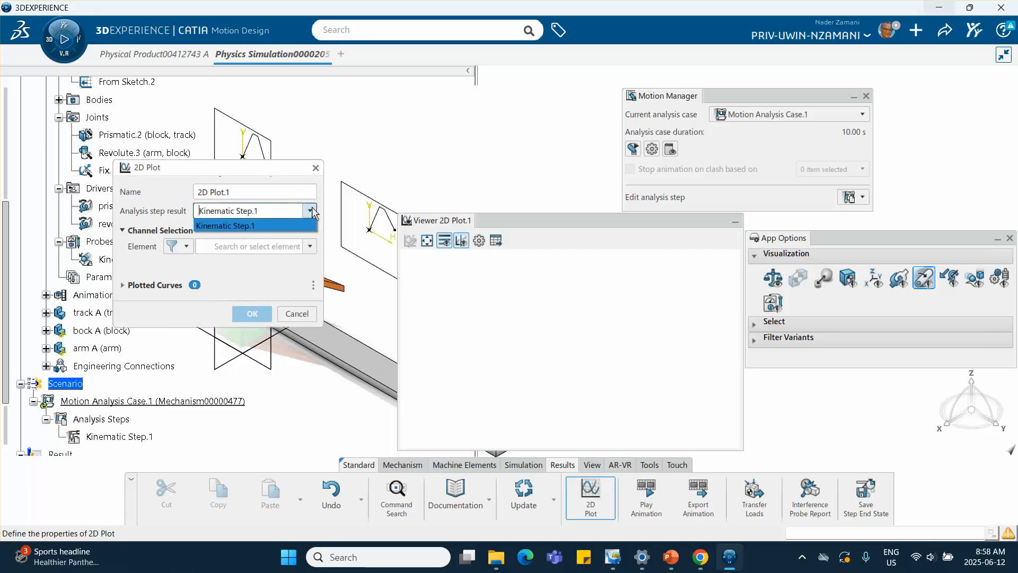
left_click(311, 208)
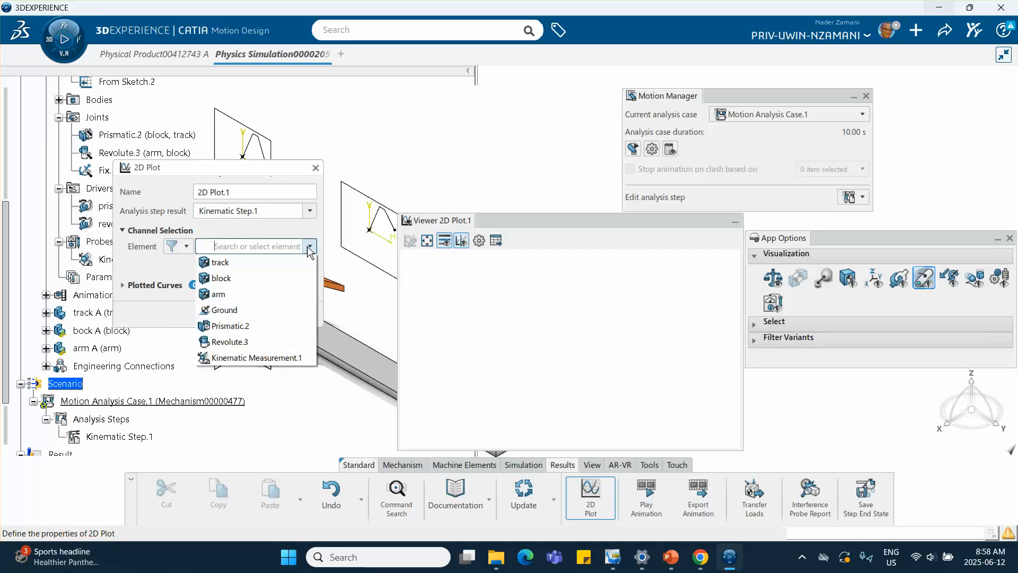
left_click(265, 358)
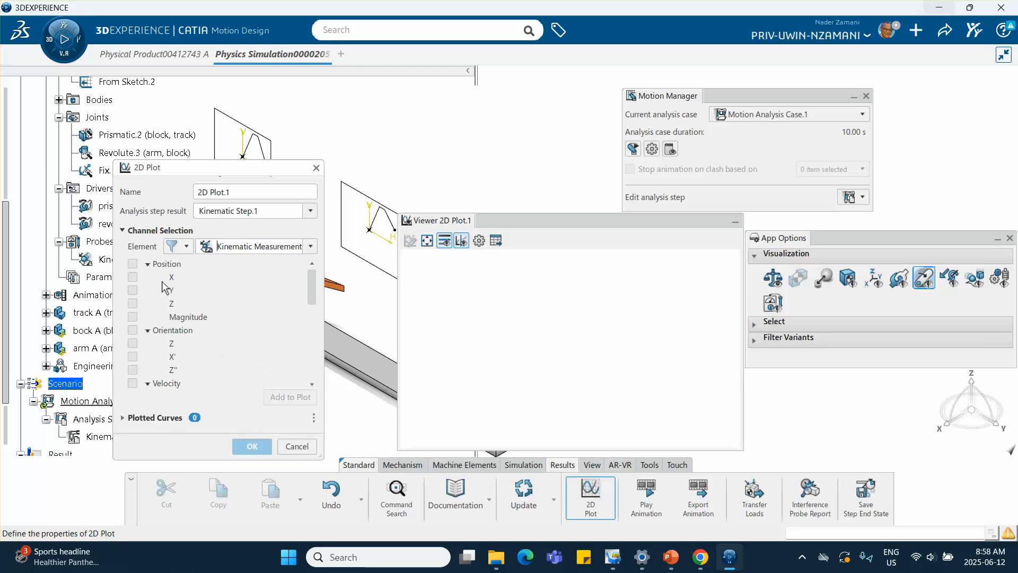
left_click(133, 276)
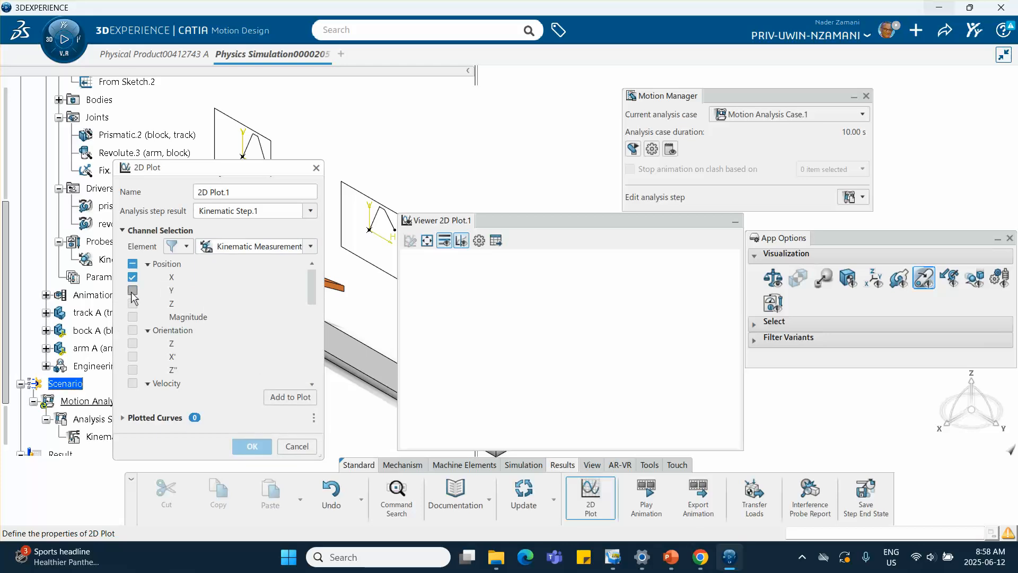
left_click(280, 396)
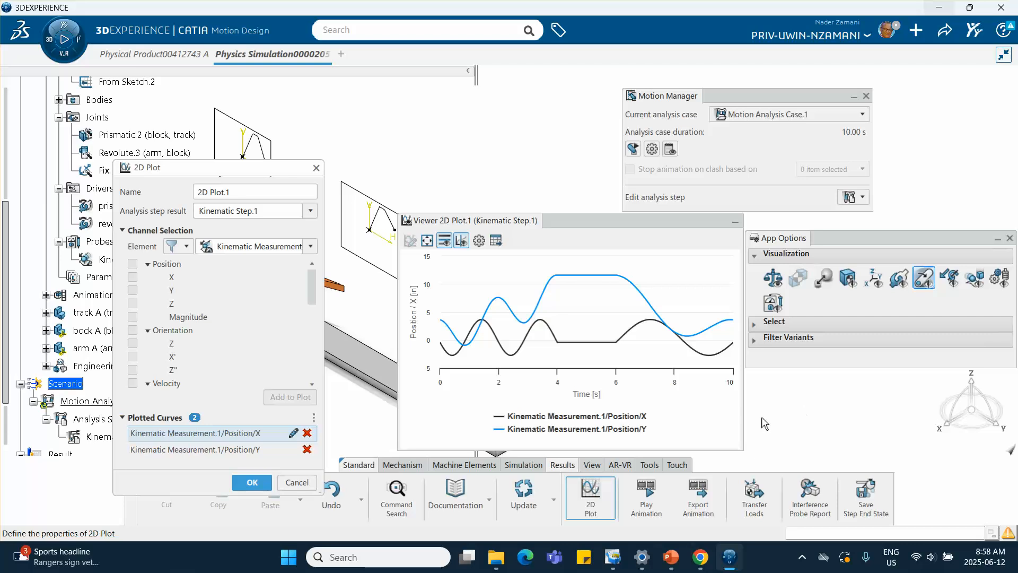
left_click(801, 556)
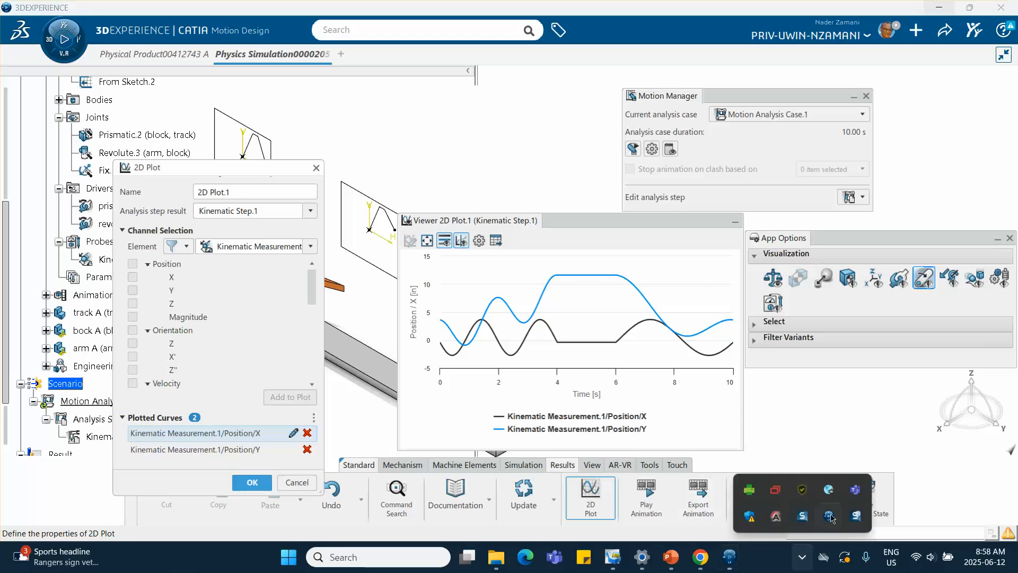